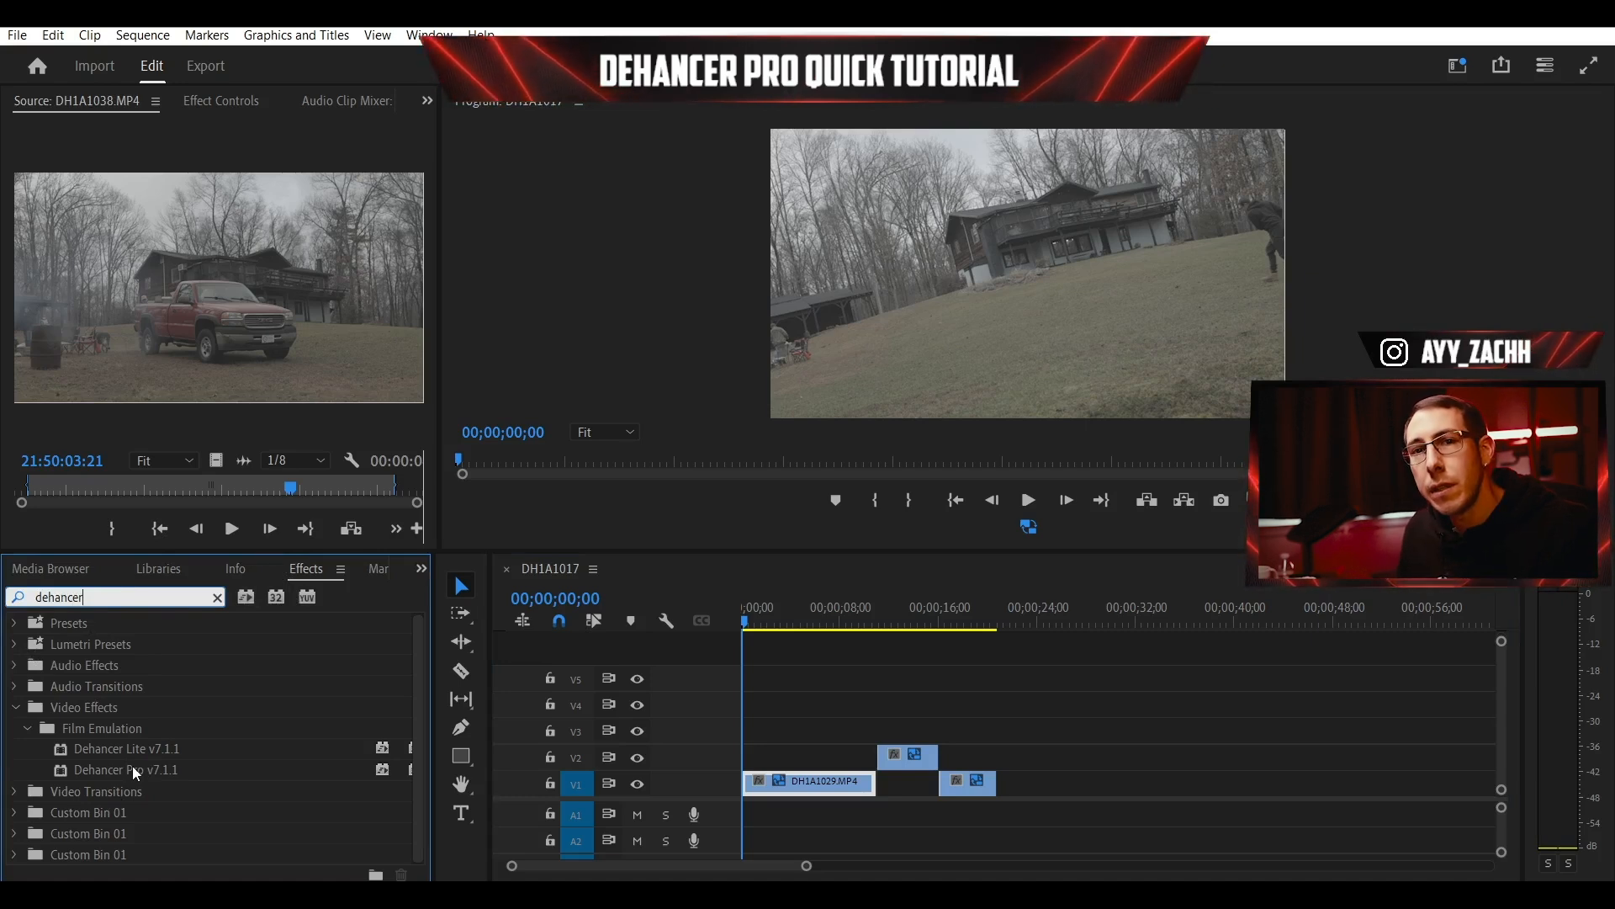
- Place the project's adjustment layer on track V5 above the clips, starting at the beginning of the sequence
left_click(423, 570)
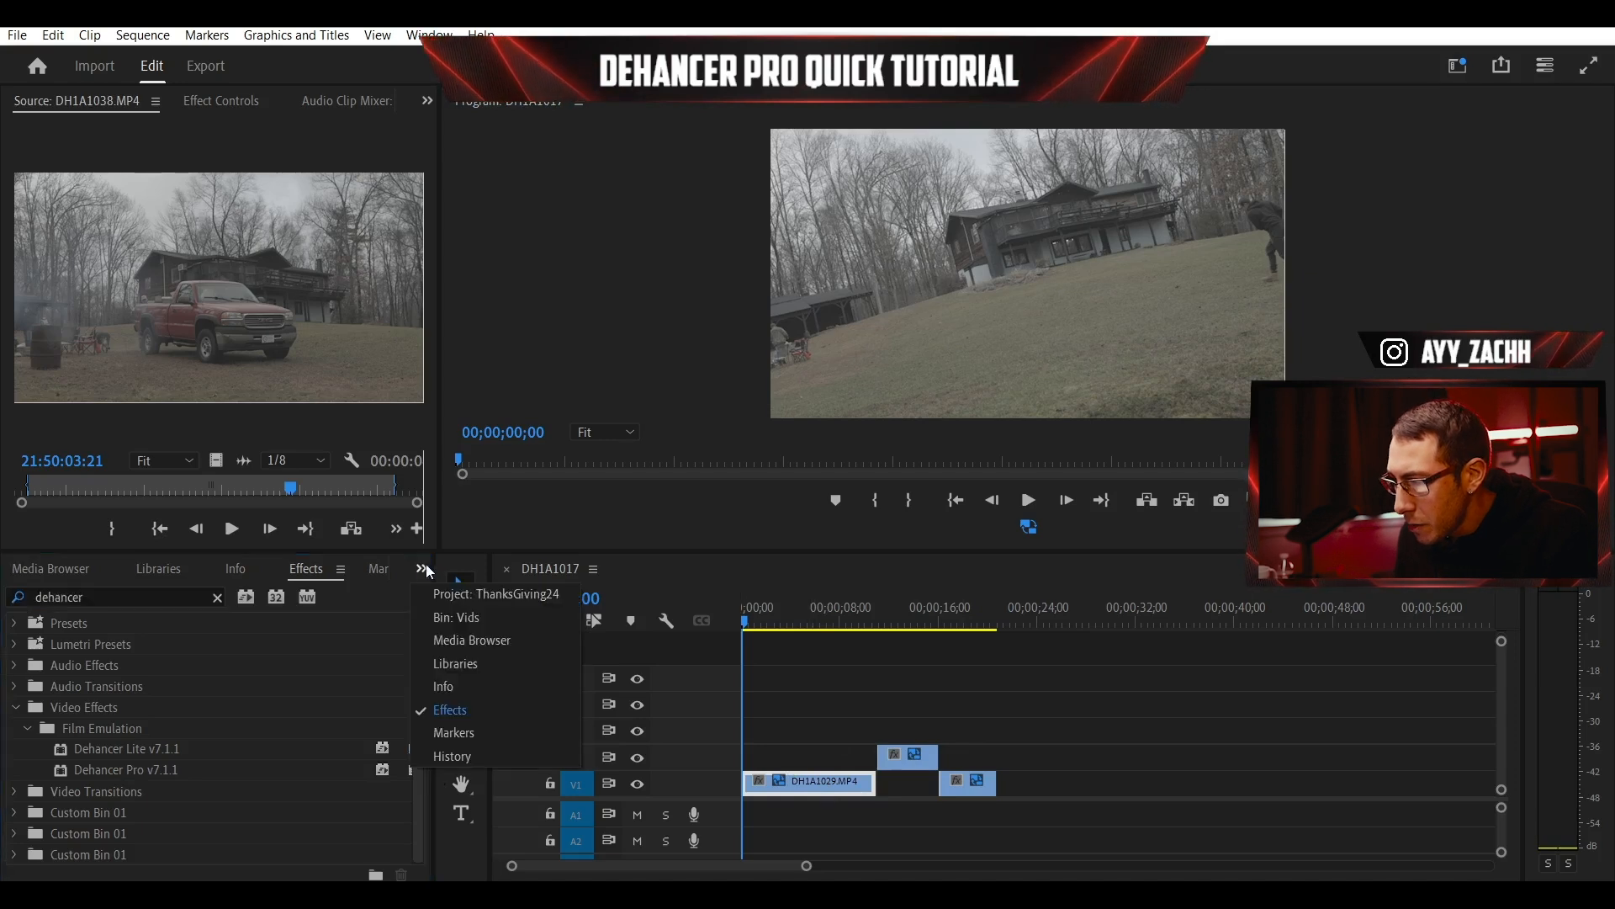
left_click(495, 594)
left_click_drag(120, 740, 656, 683)
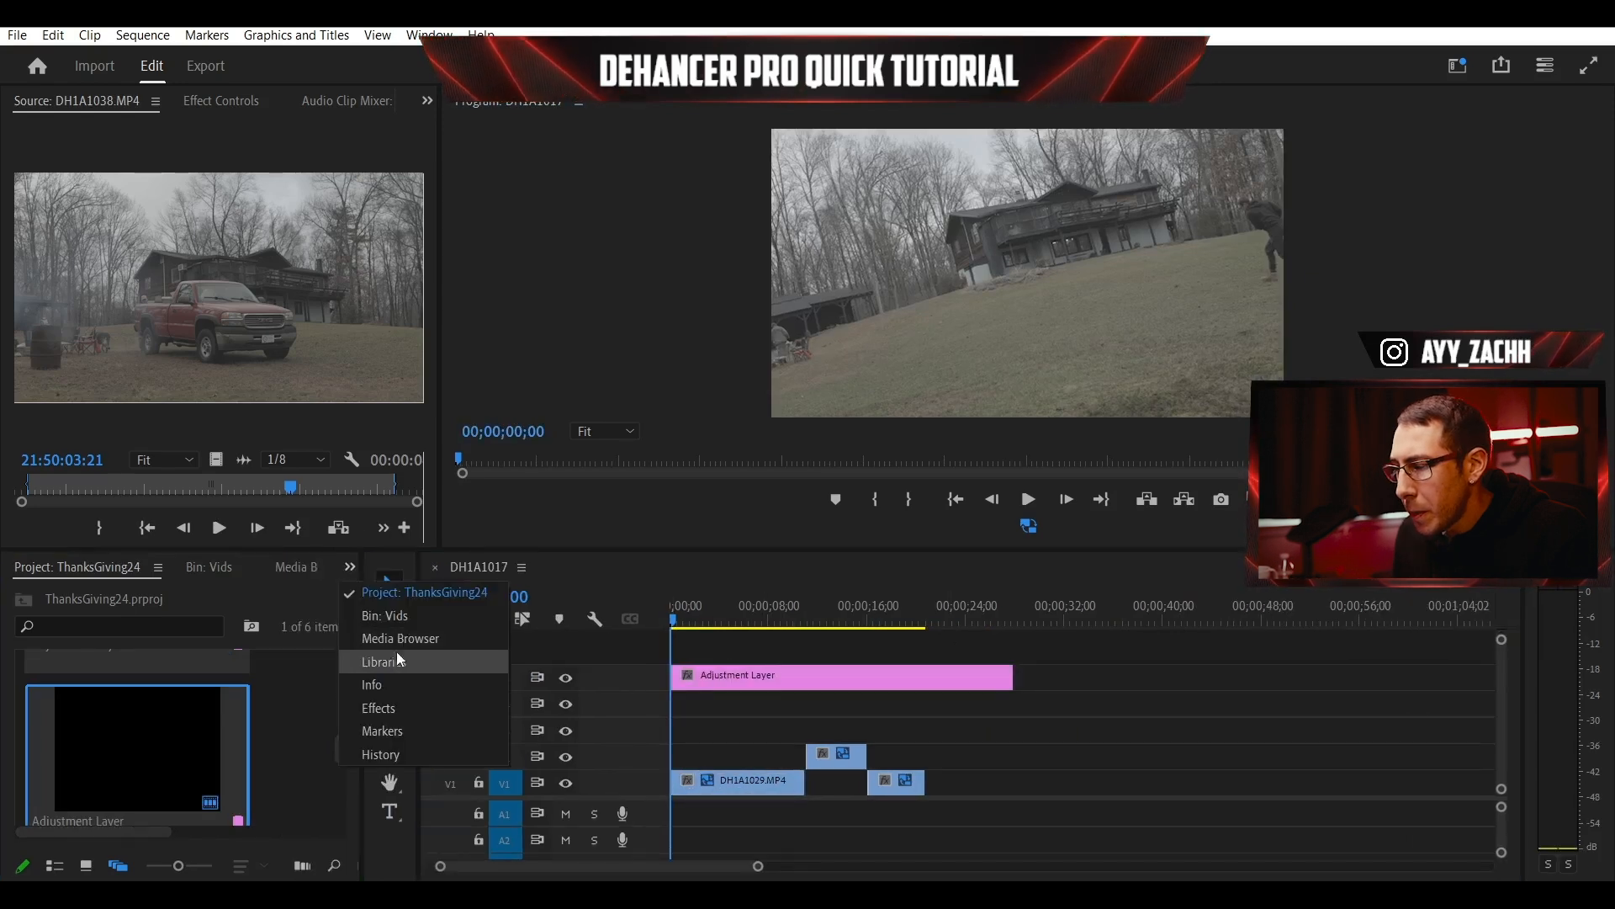
- Apply the Dehancer Pro v7.1.1 effect to the adjustment layer and enlarge the area showing its effect settings
left_click(377, 700)
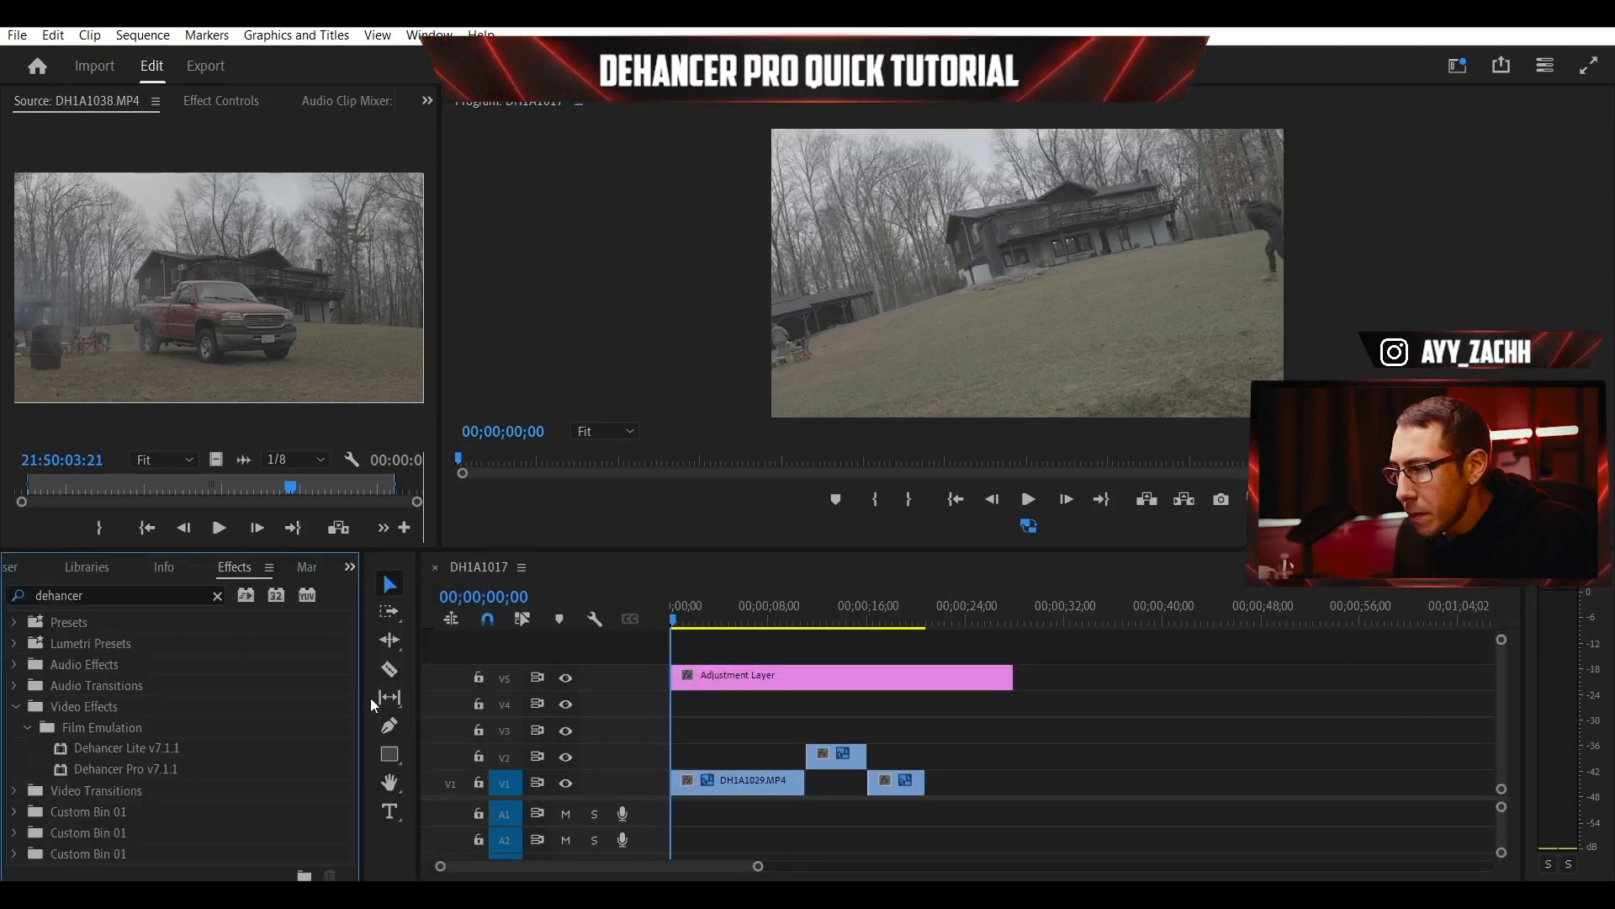
left_click_drag(111, 773, 780, 673)
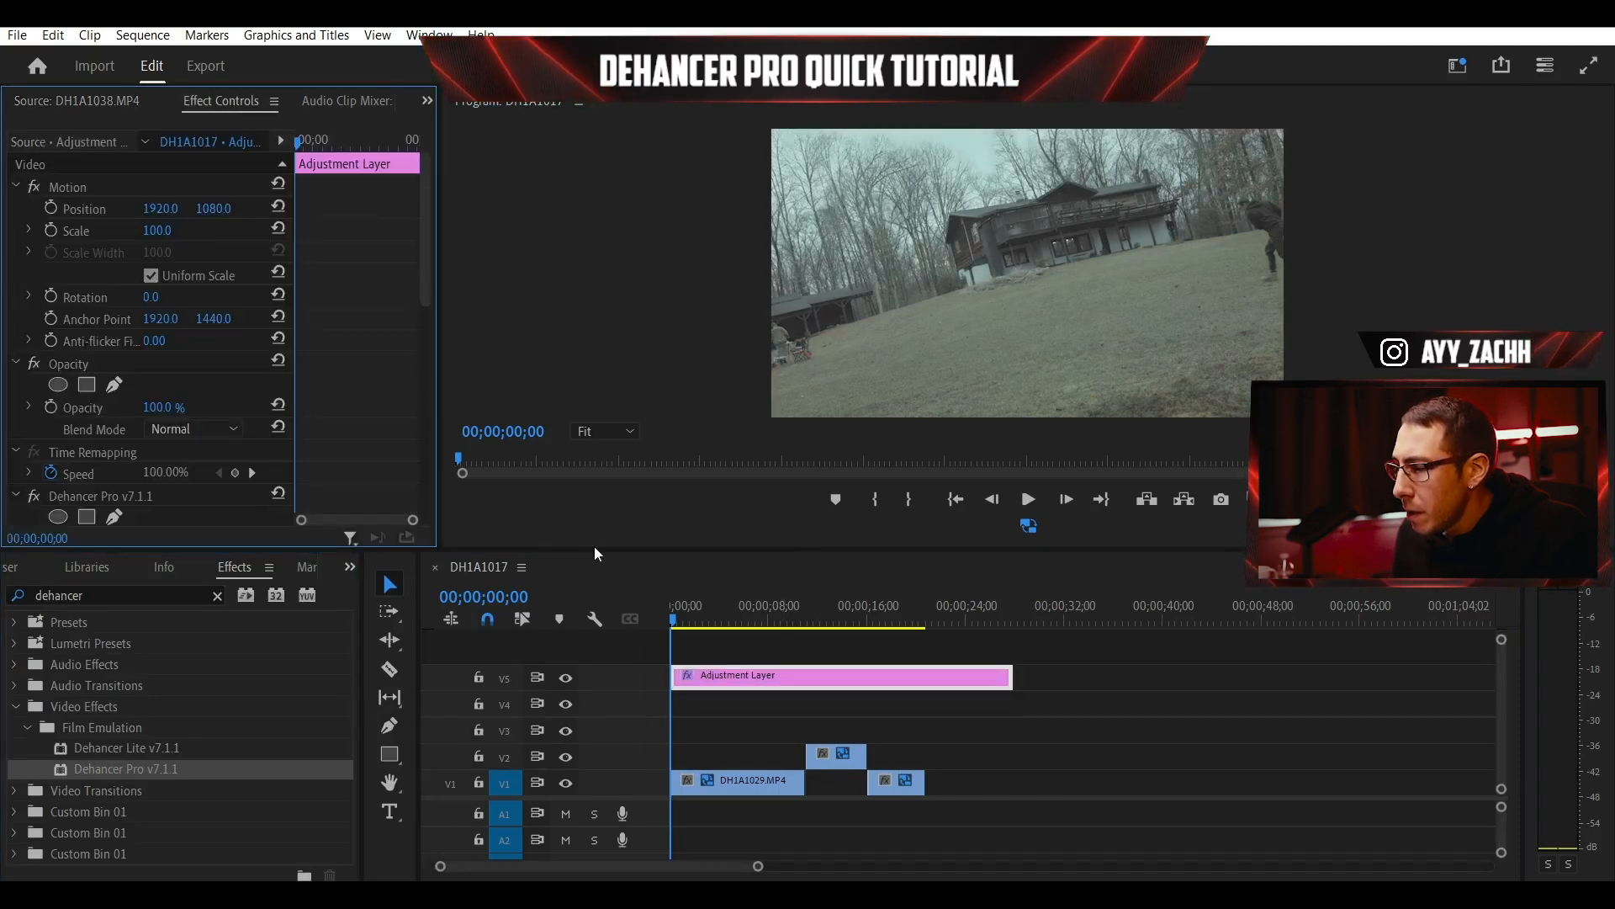
left_click_drag(584, 551, 588, 595)
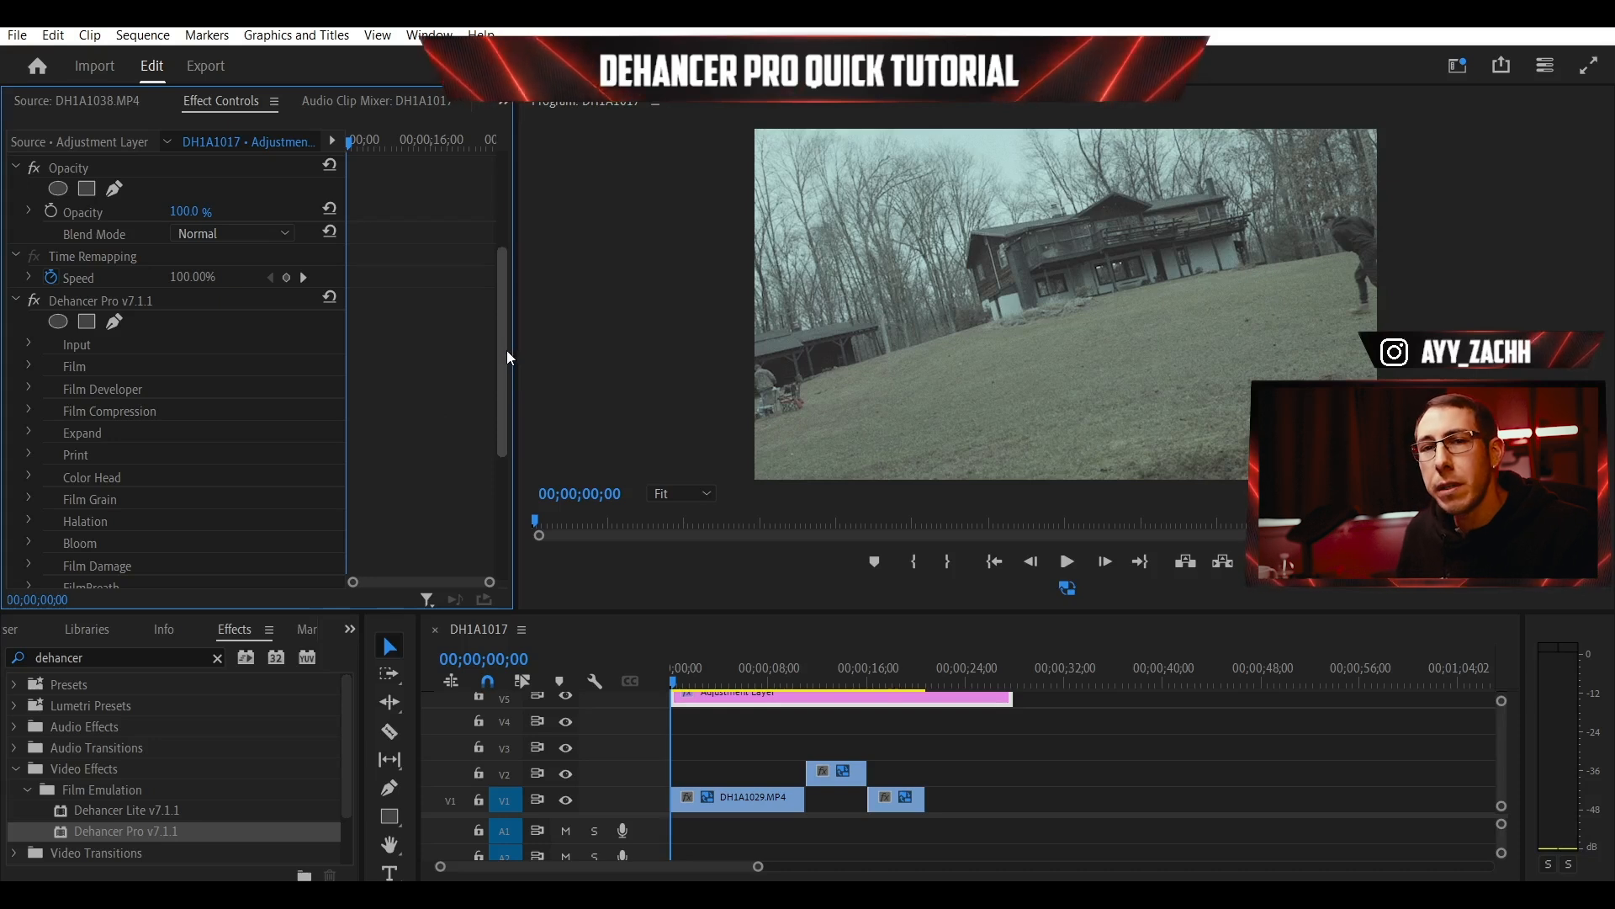
- Disable the Film and Film Grain sections of the Dehancer Pro effect
scroll(502, 345, "down", 3)
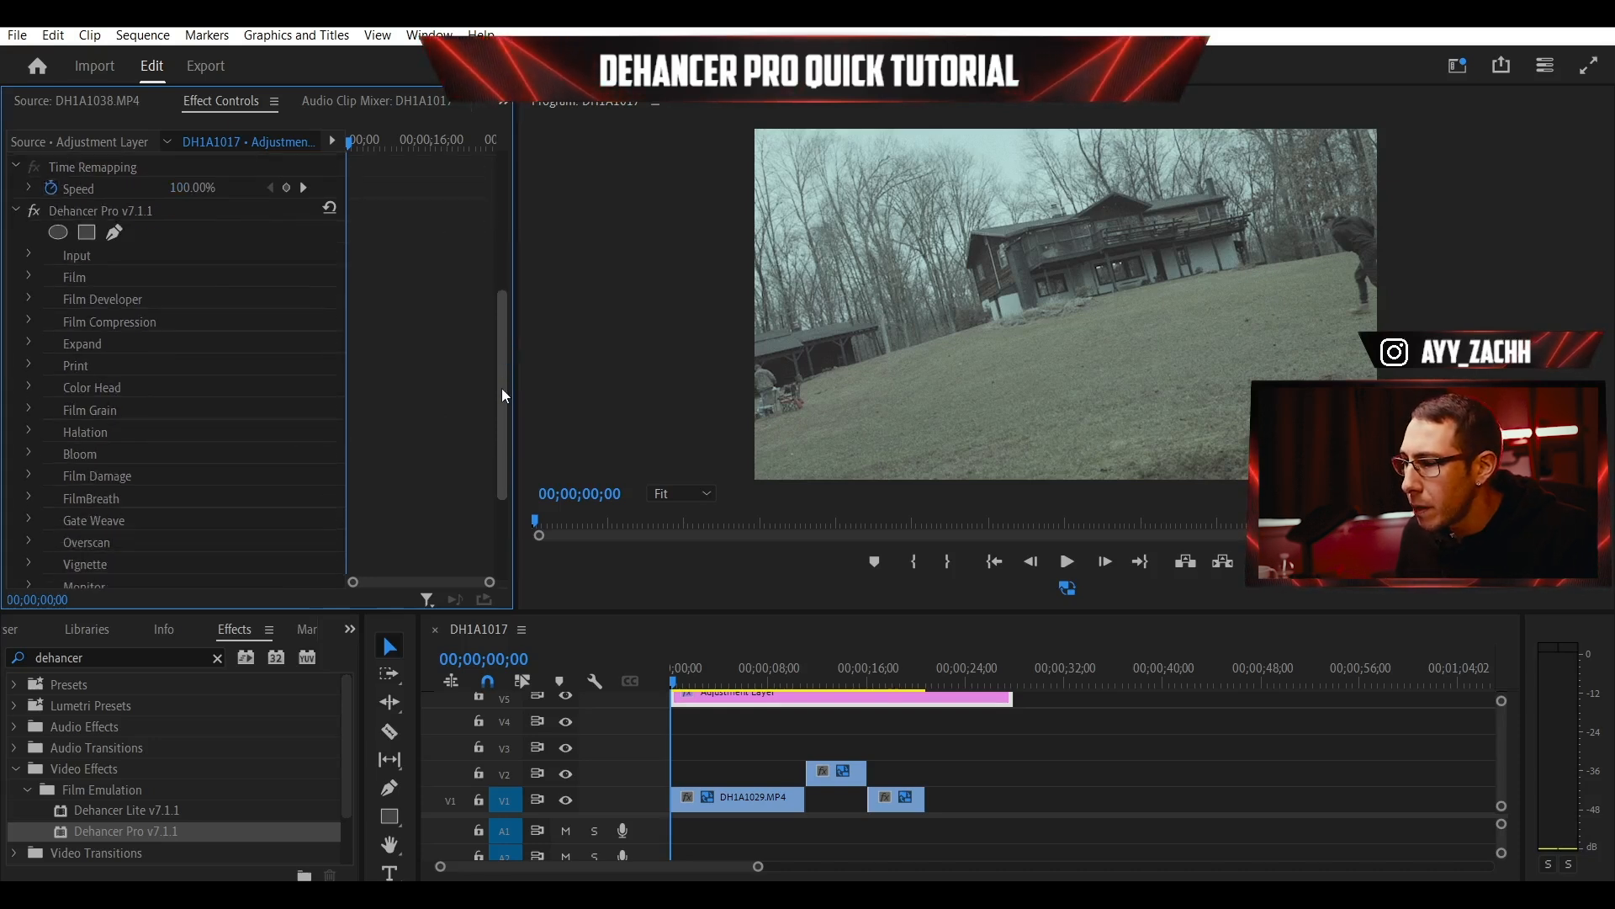
left_click(30, 286)
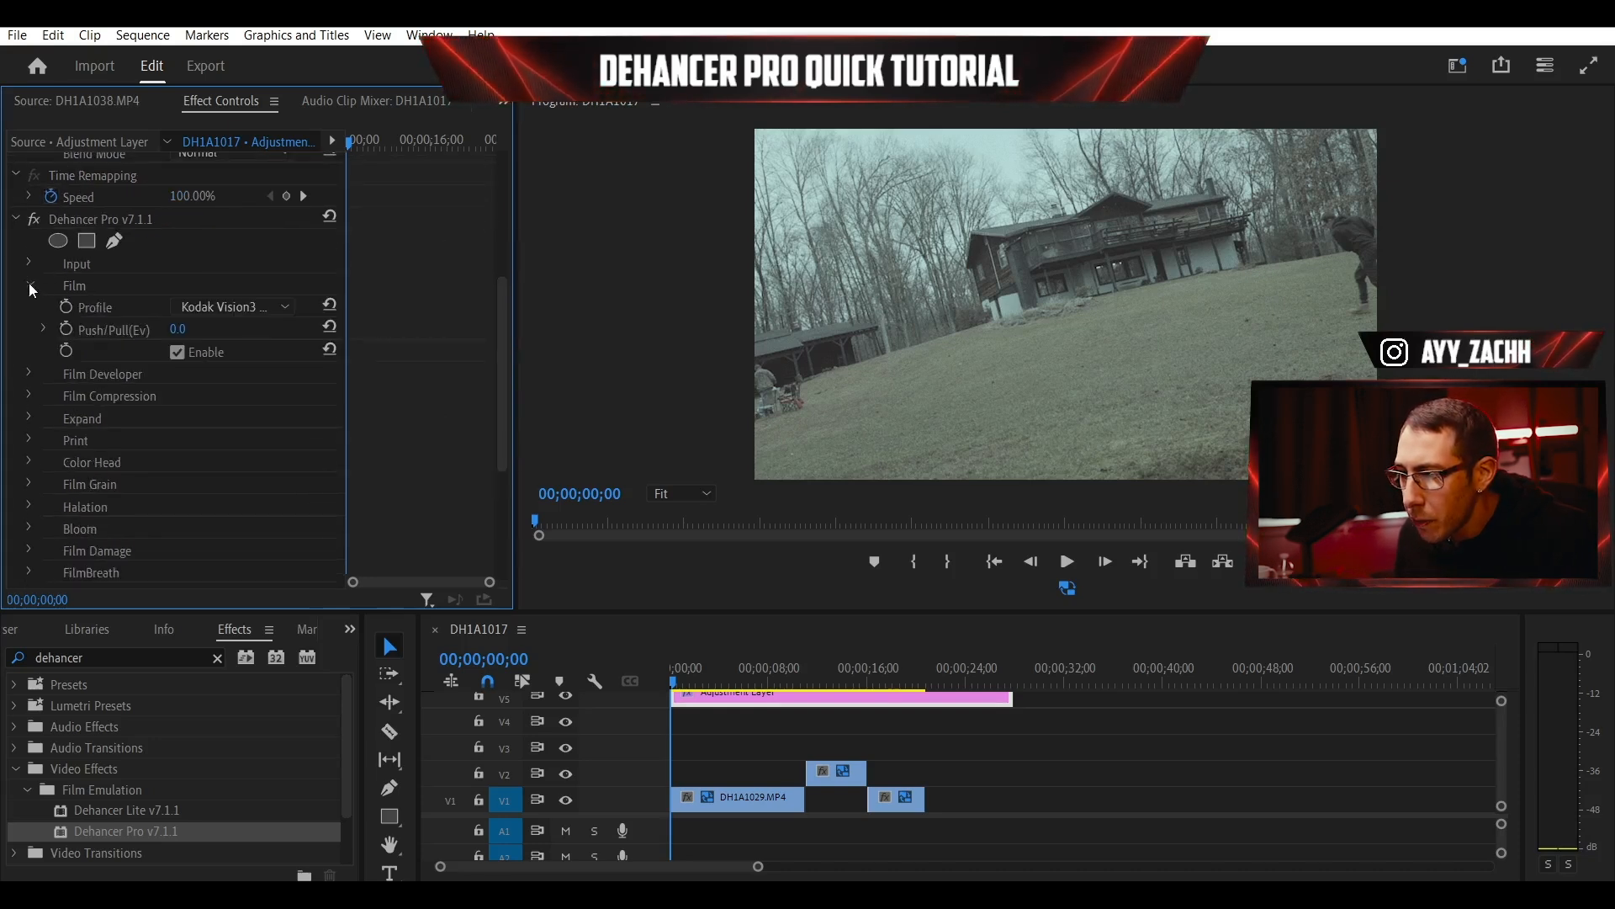
left_click(177, 356)
left_click(30, 286)
left_click(30, 419)
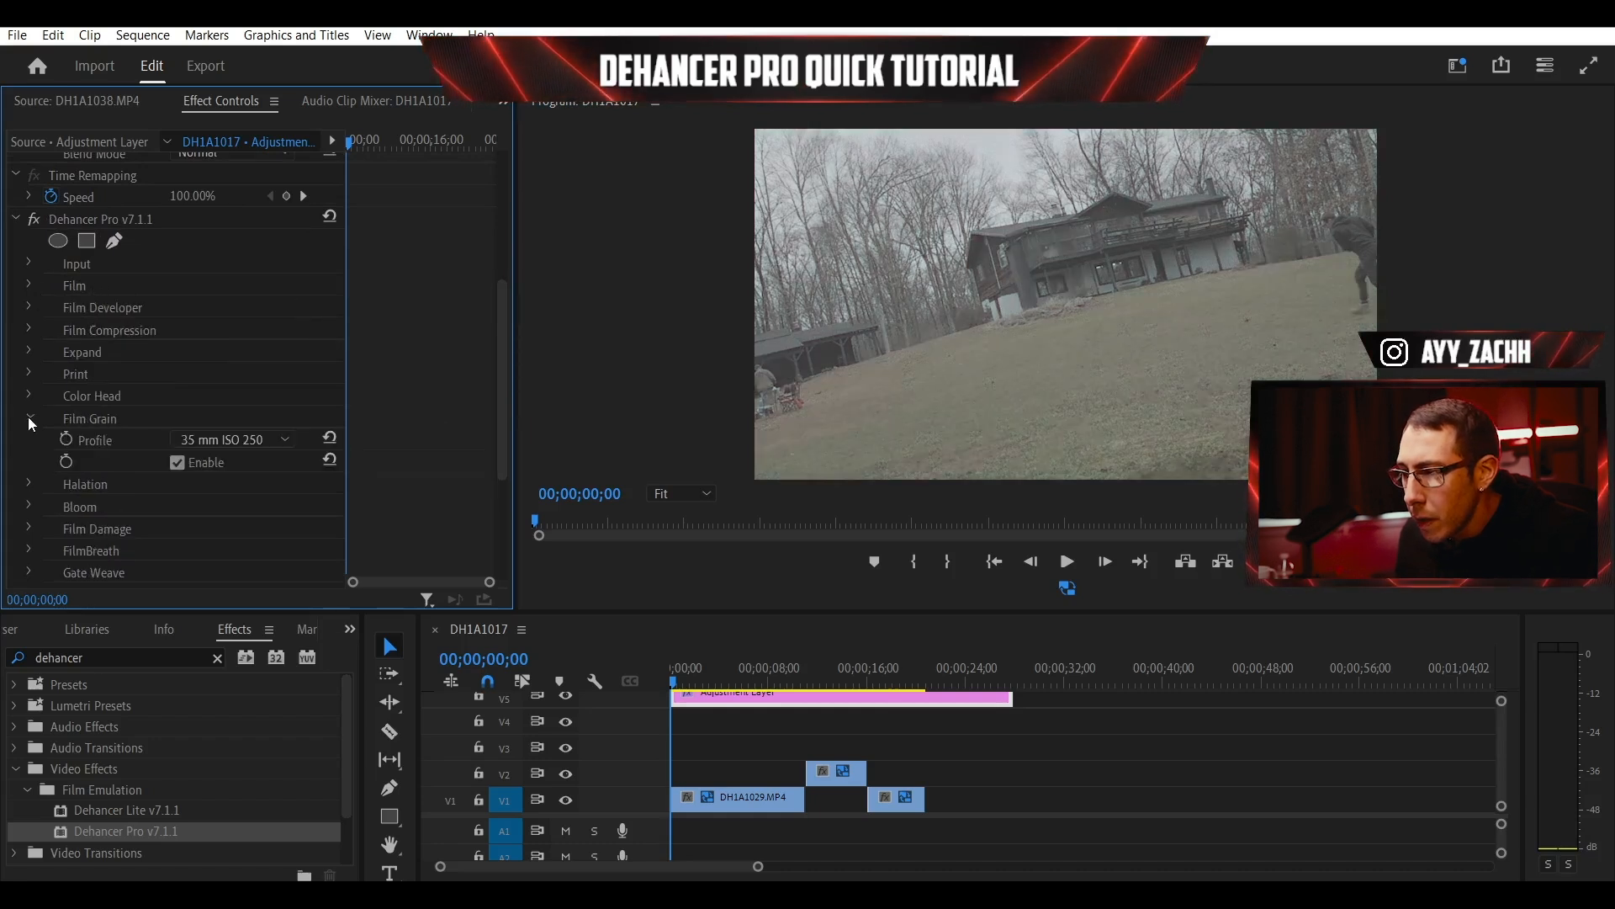
left_click(178, 464)
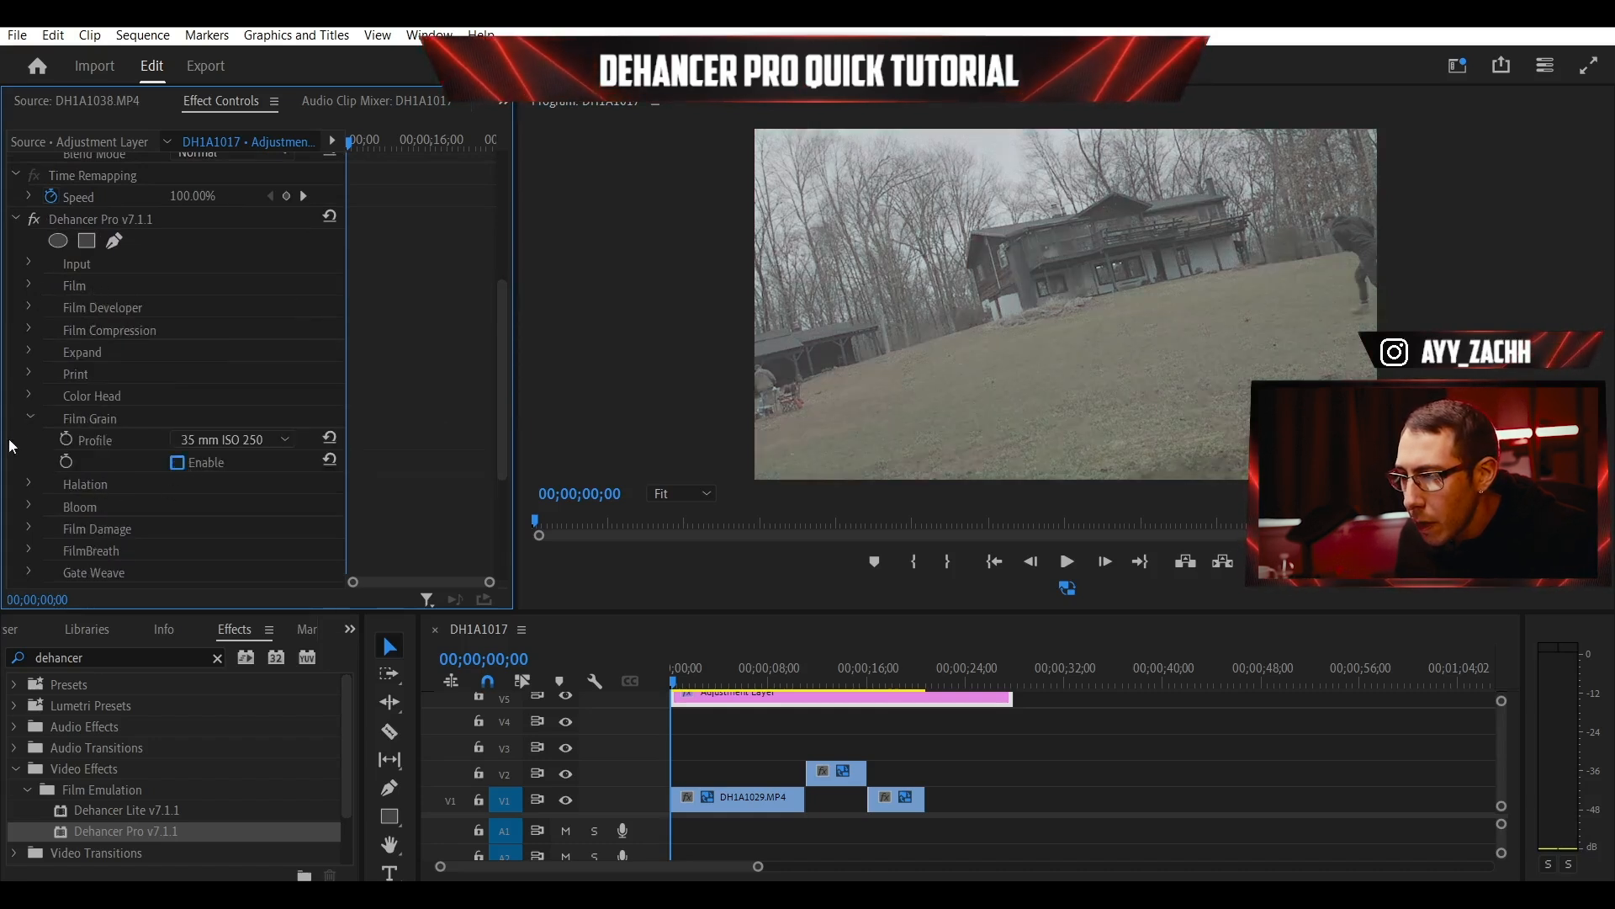
left_click(29, 418)
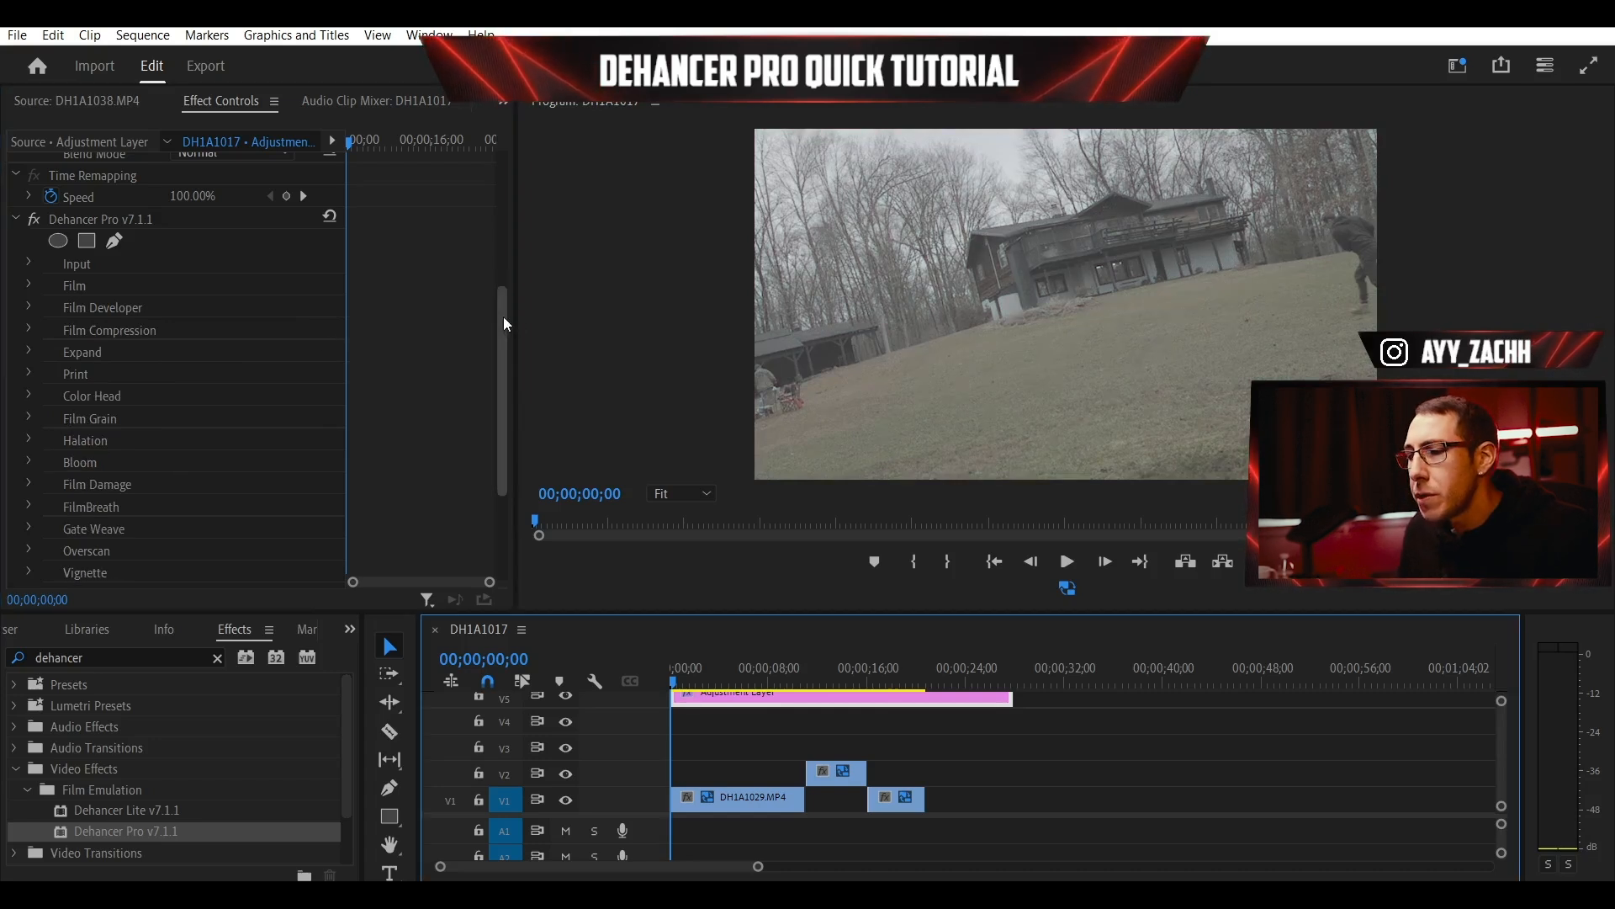
- Set the Dehancer input source to Choose Camera and the camera to Canon / R6 / C-Log 3 Cinema Gamut
left_click(29, 261)
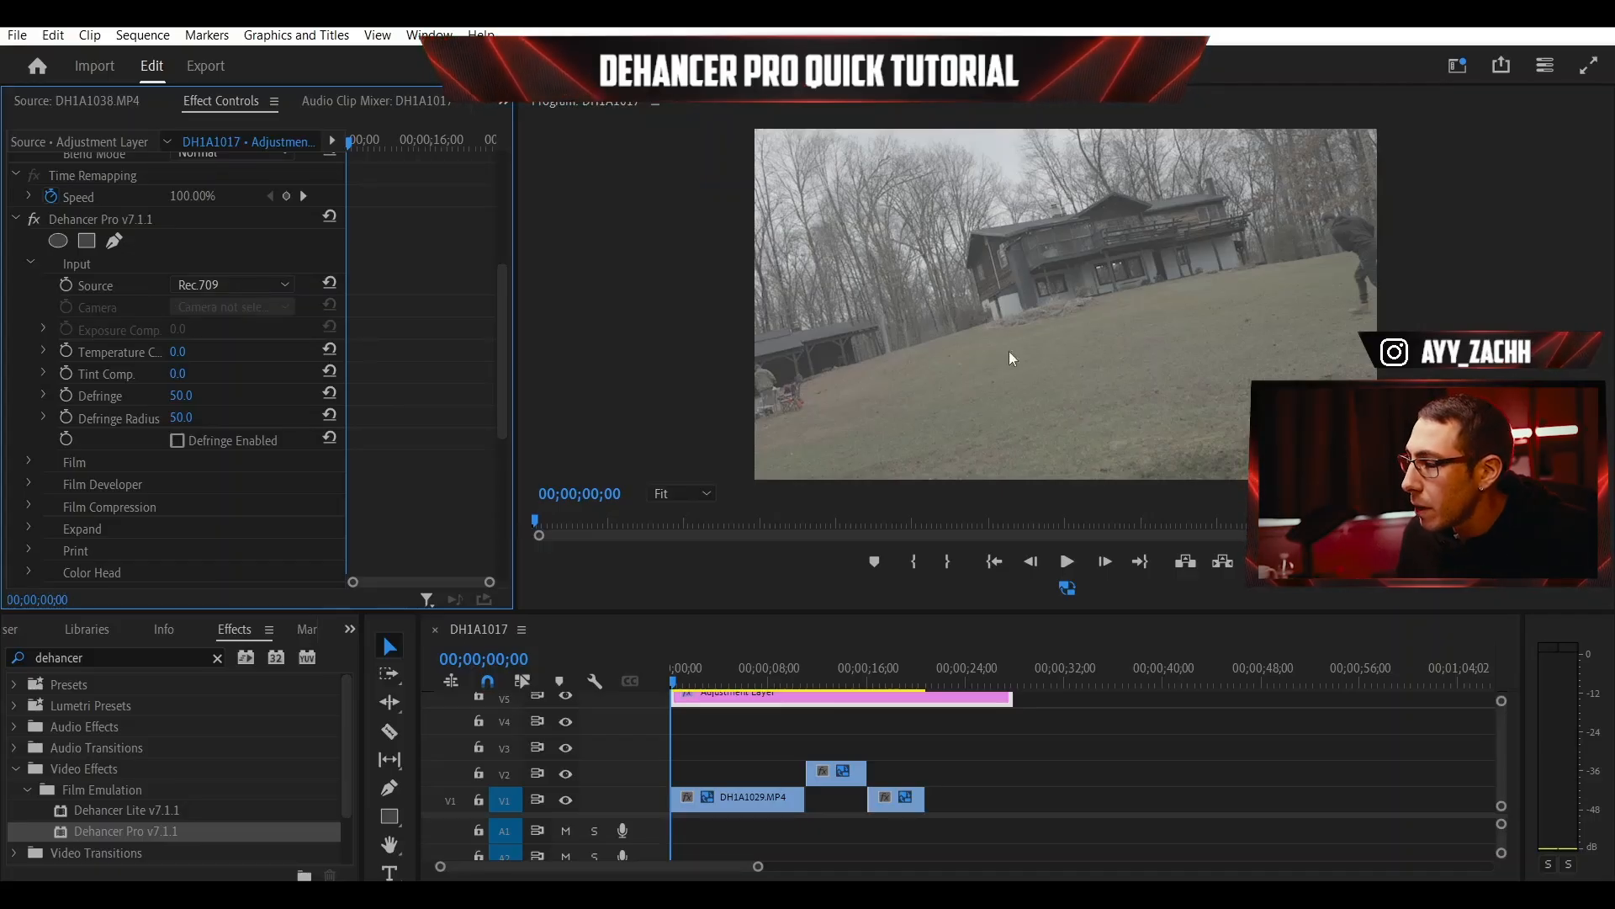
left_click(285, 286)
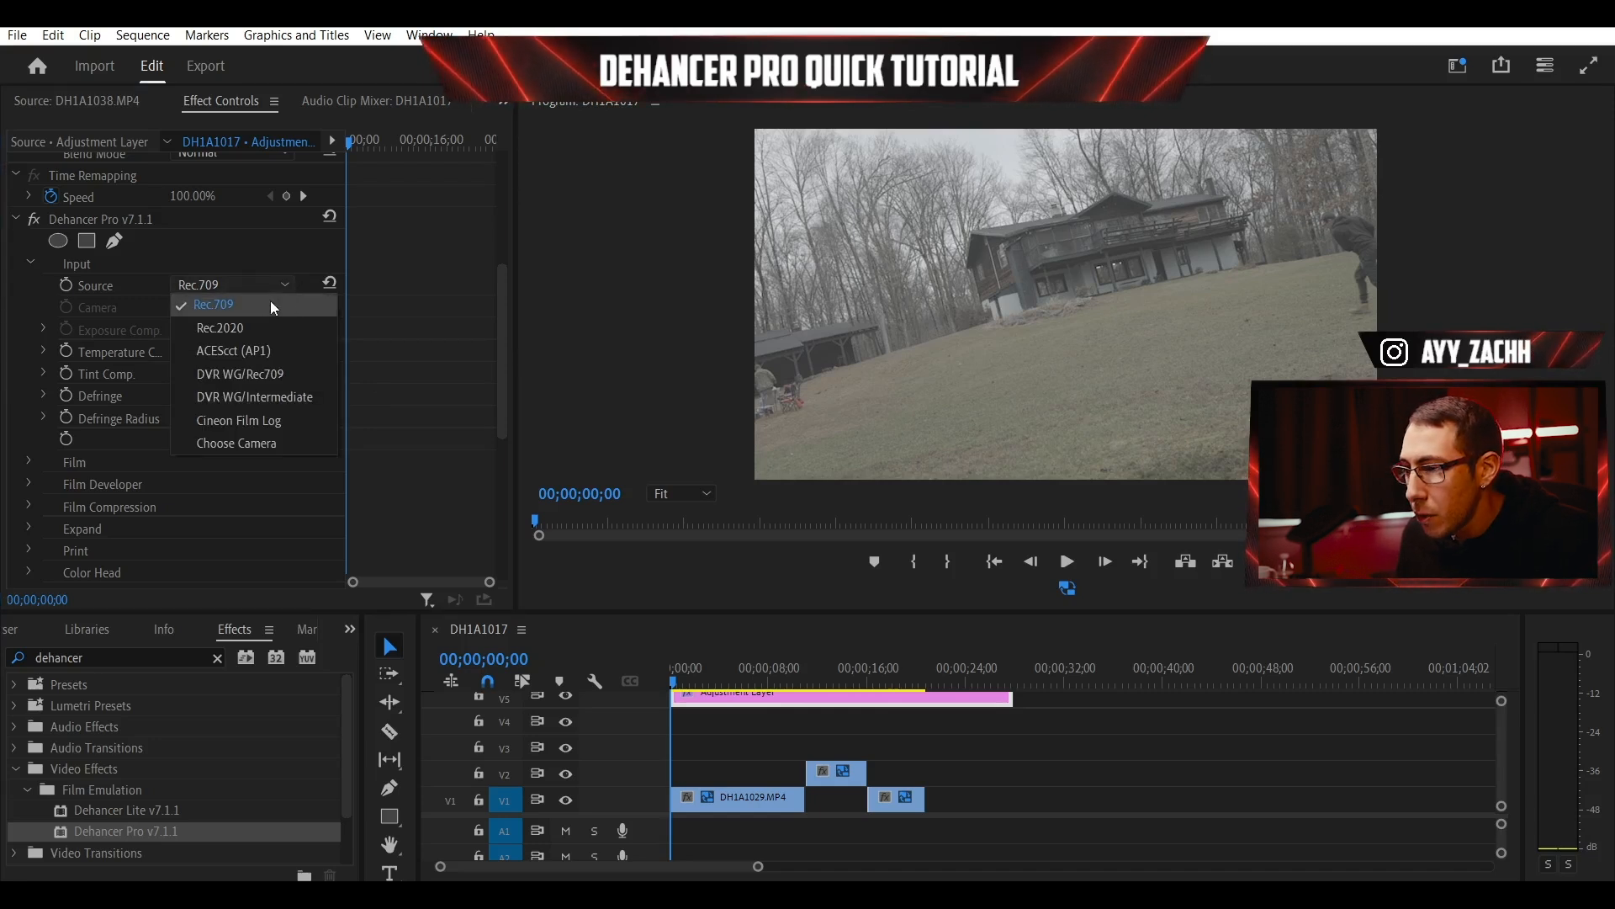
left_click(280, 442)
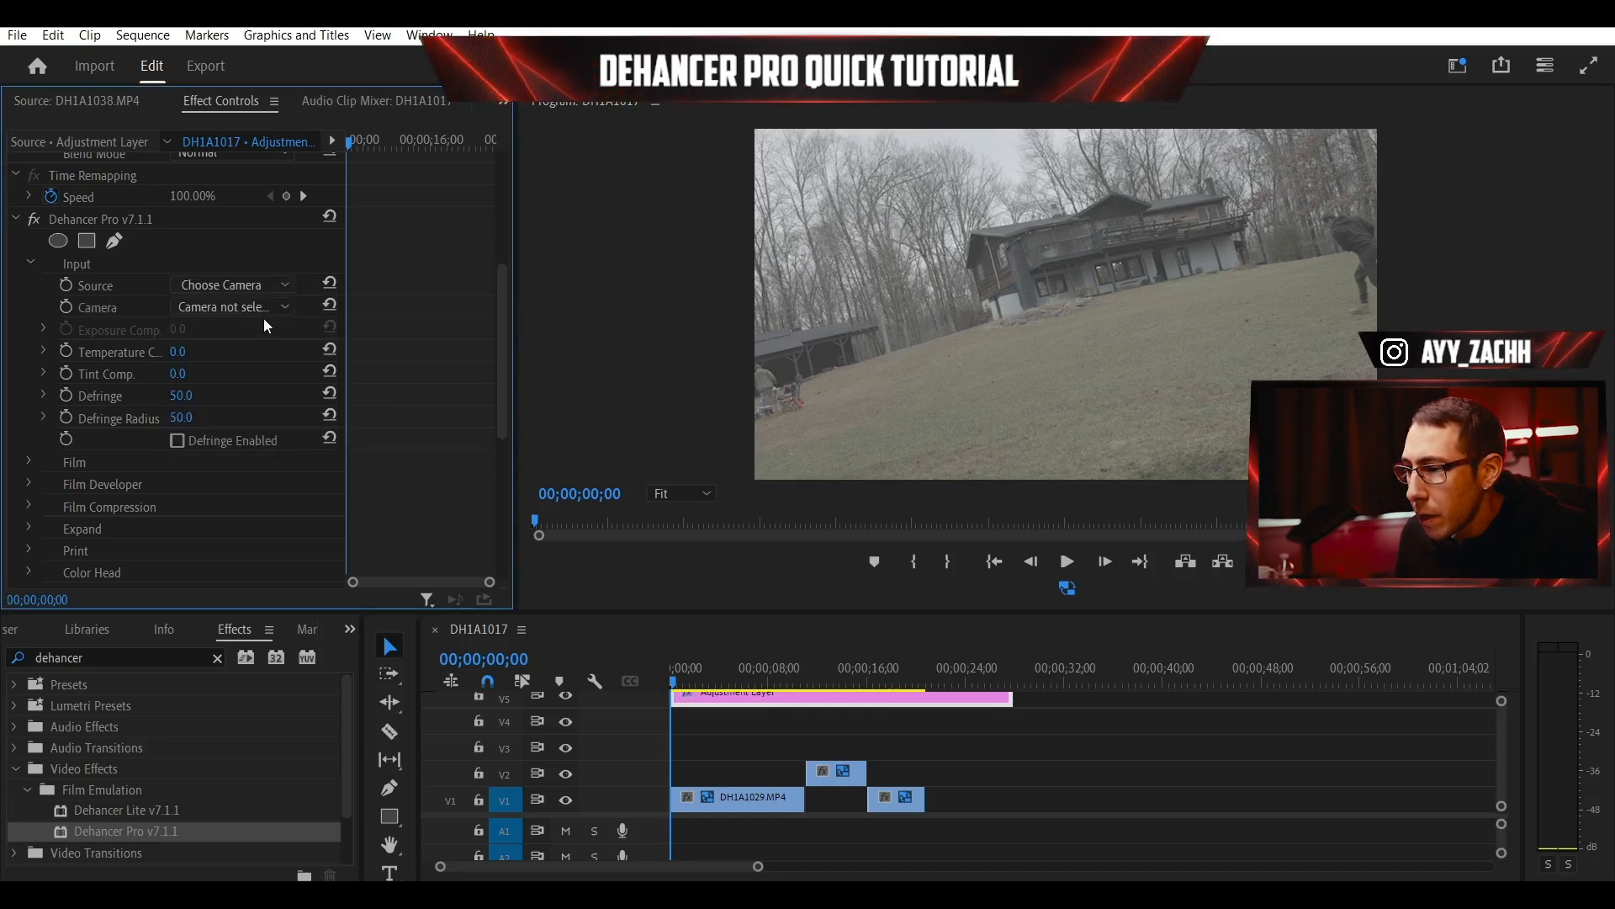
left_click(289, 306)
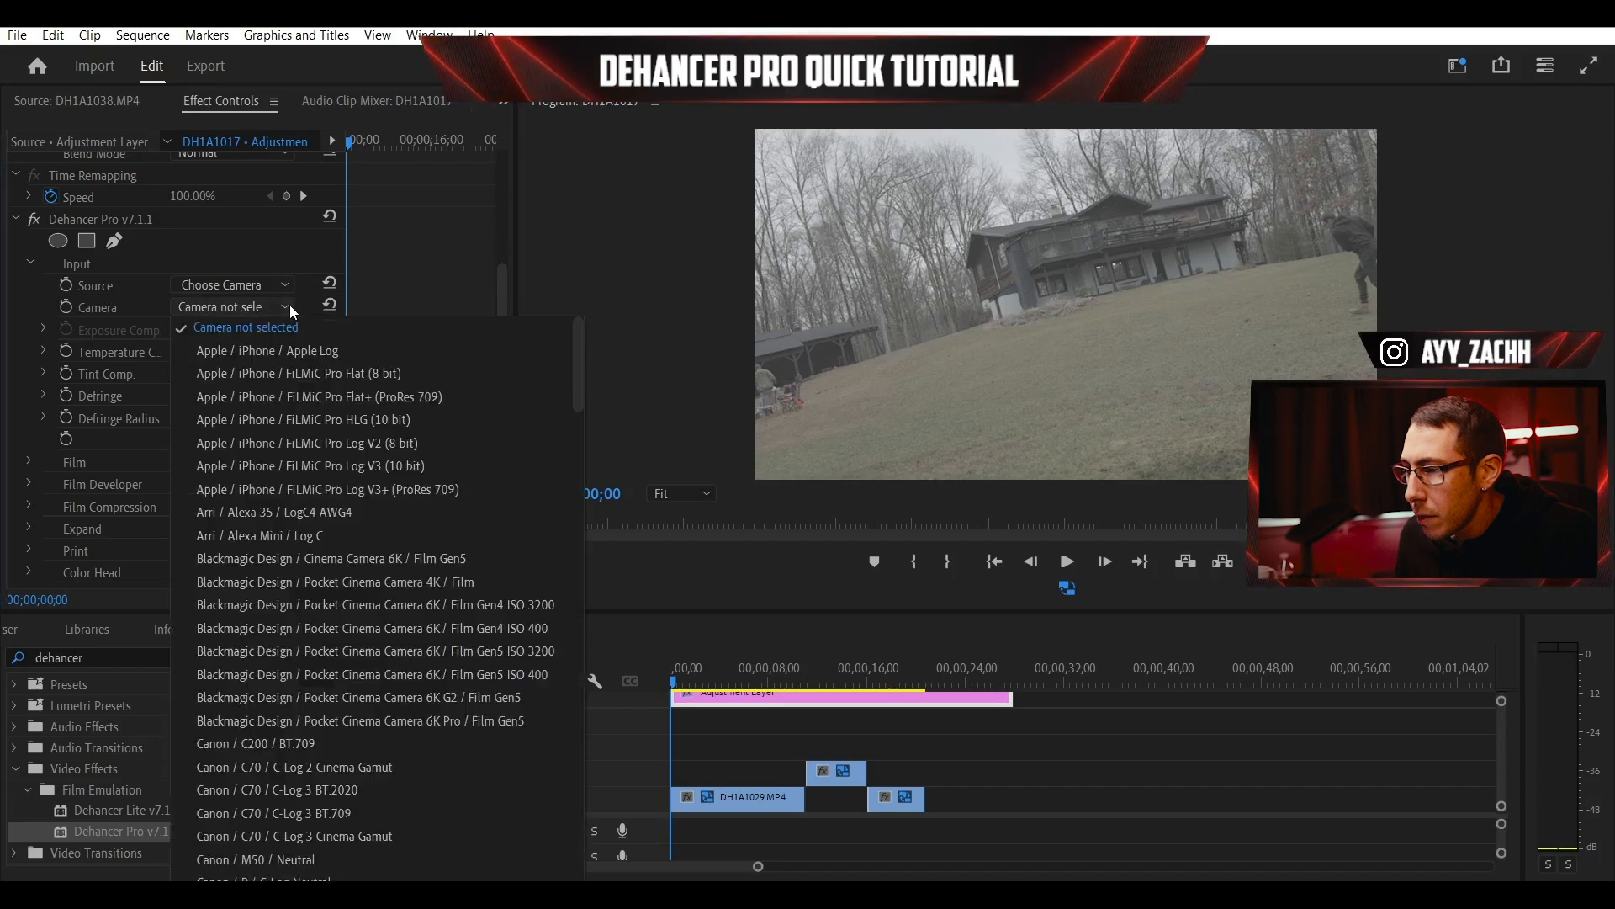
left_click_drag(582, 350, 563, 440)
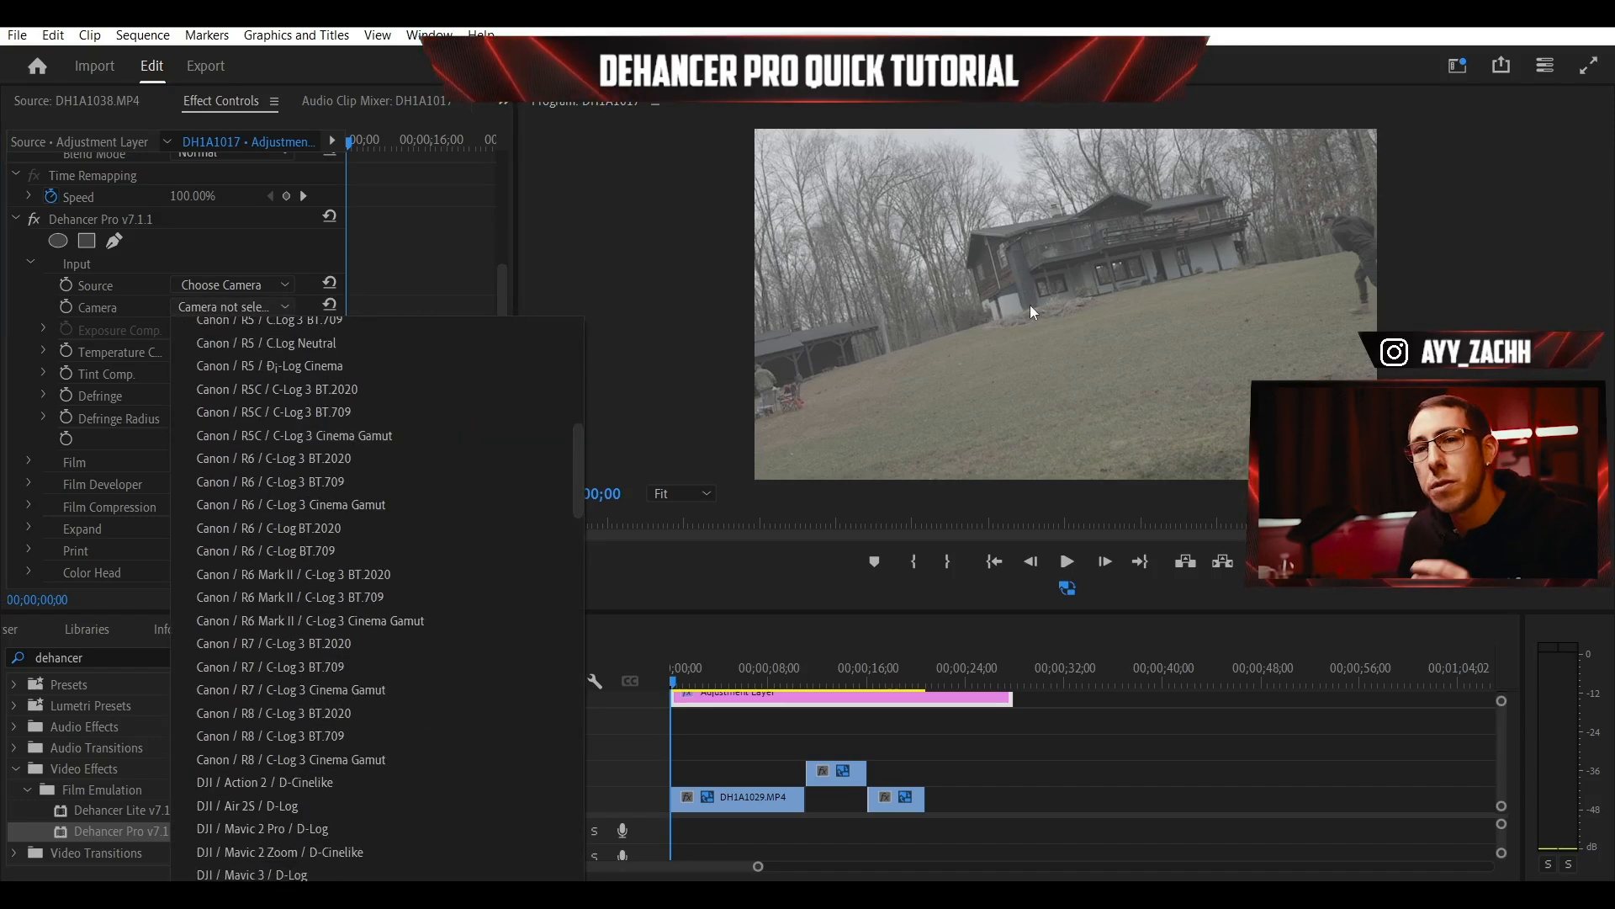
left_click_drag(578, 432, 569, 447)
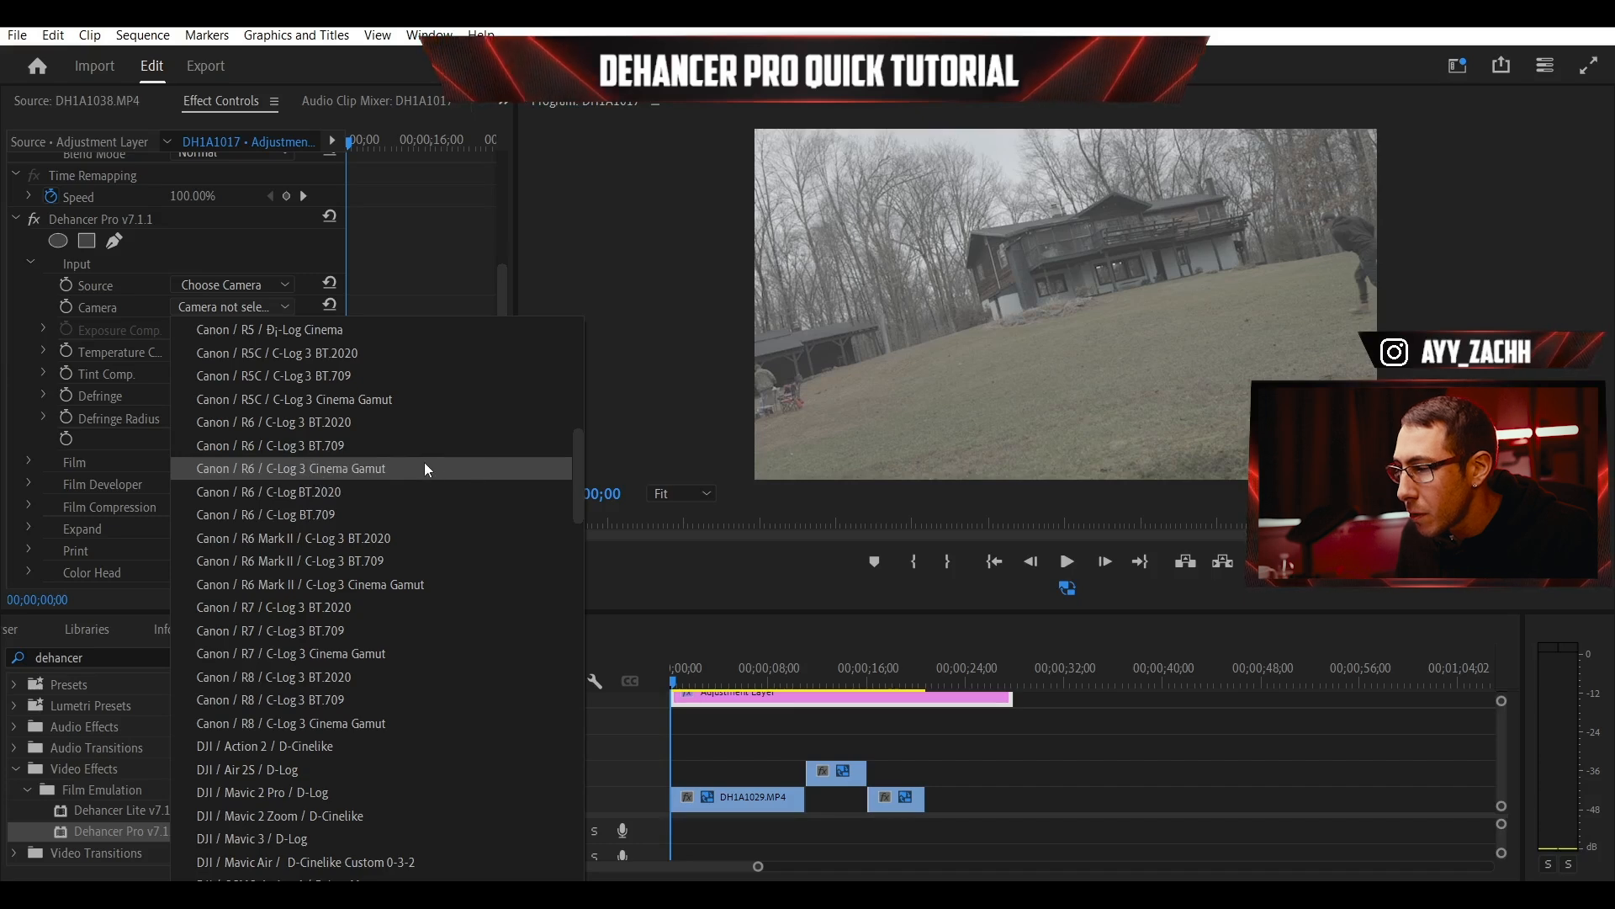
left_click(391, 468)
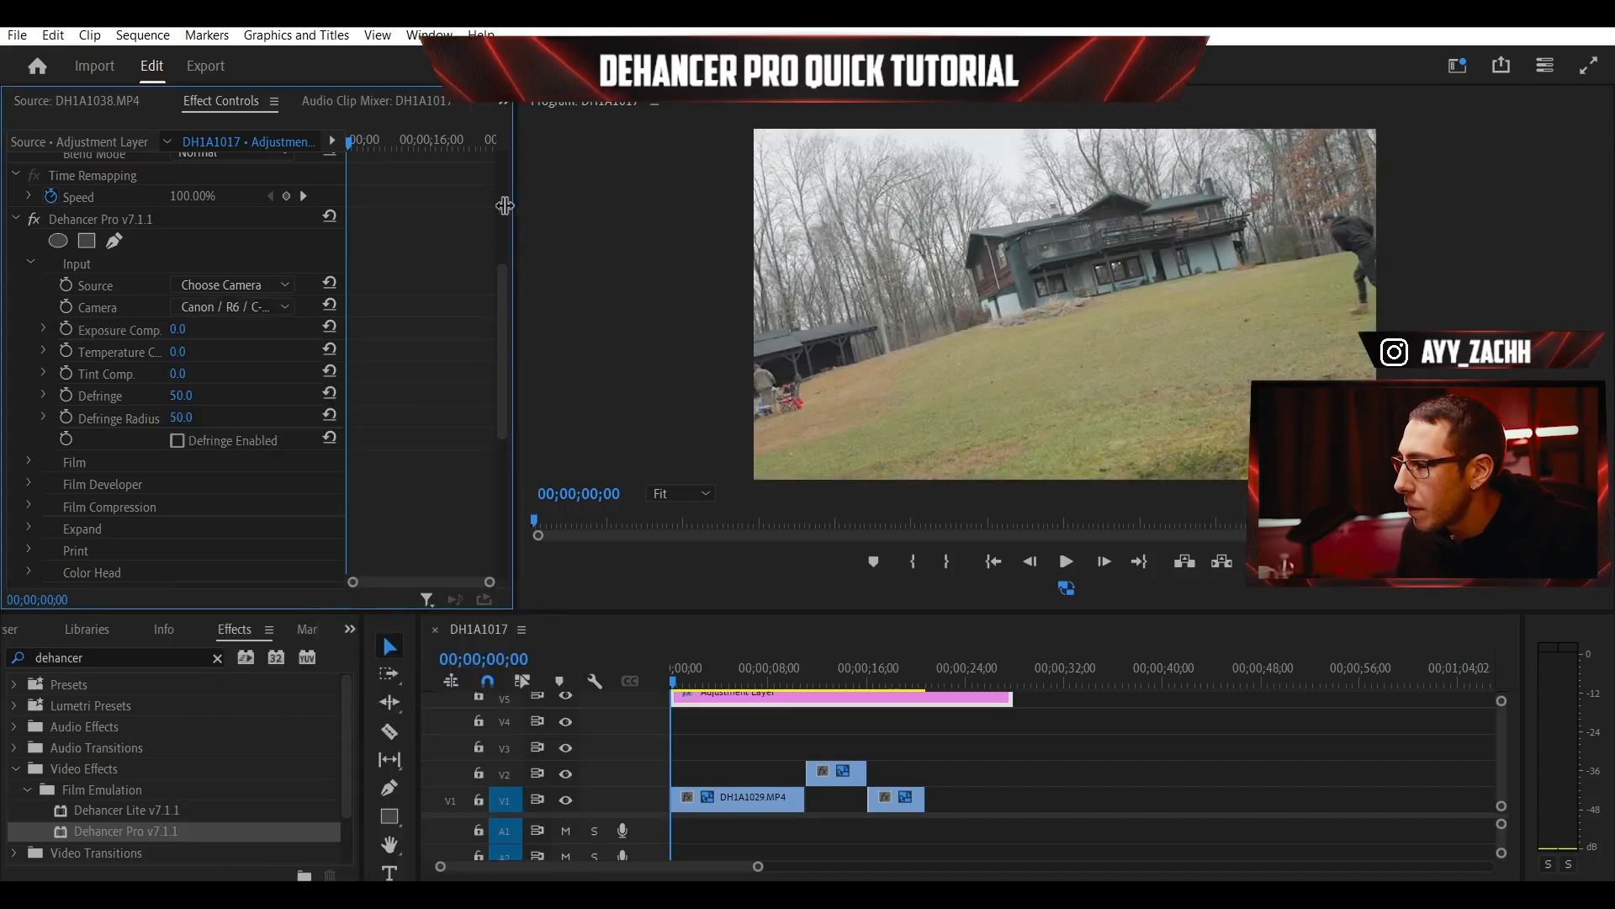
- Move the playhead to about 00;00;04;16 in the first clip and widen the column of effect parameters
left_click_drag(515, 206, 500, 206)
left_click_drag(675, 684, 744, 709)
scroll(83, 456, "down", 1)
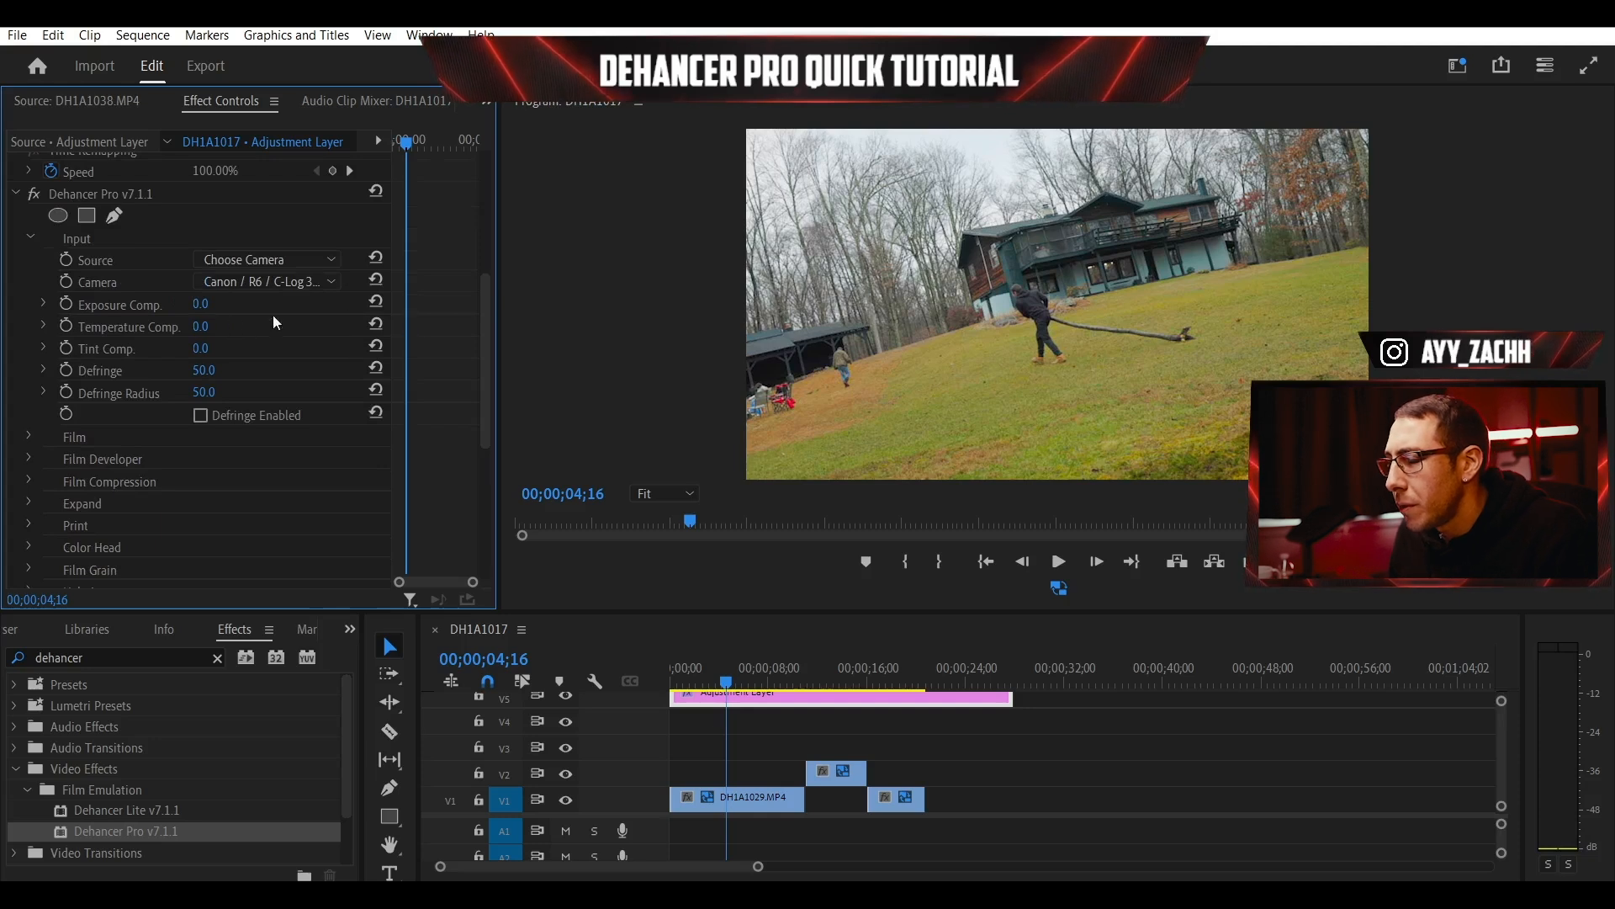
scroll(487, 295, "up", 1)
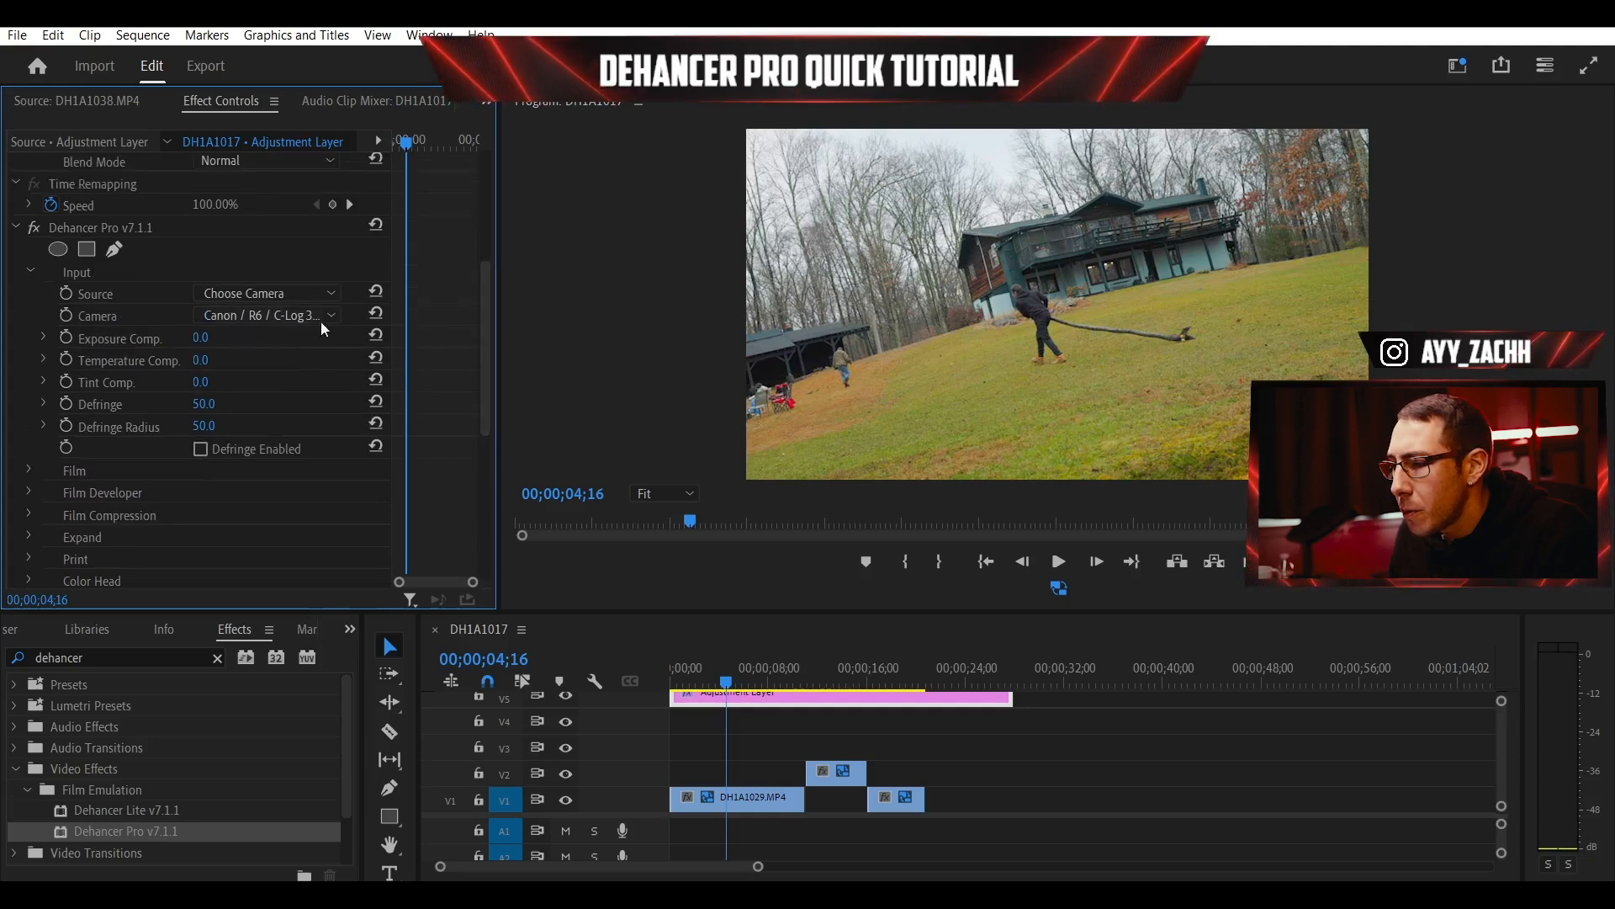
left_click_drag(392, 254, 407, 254)
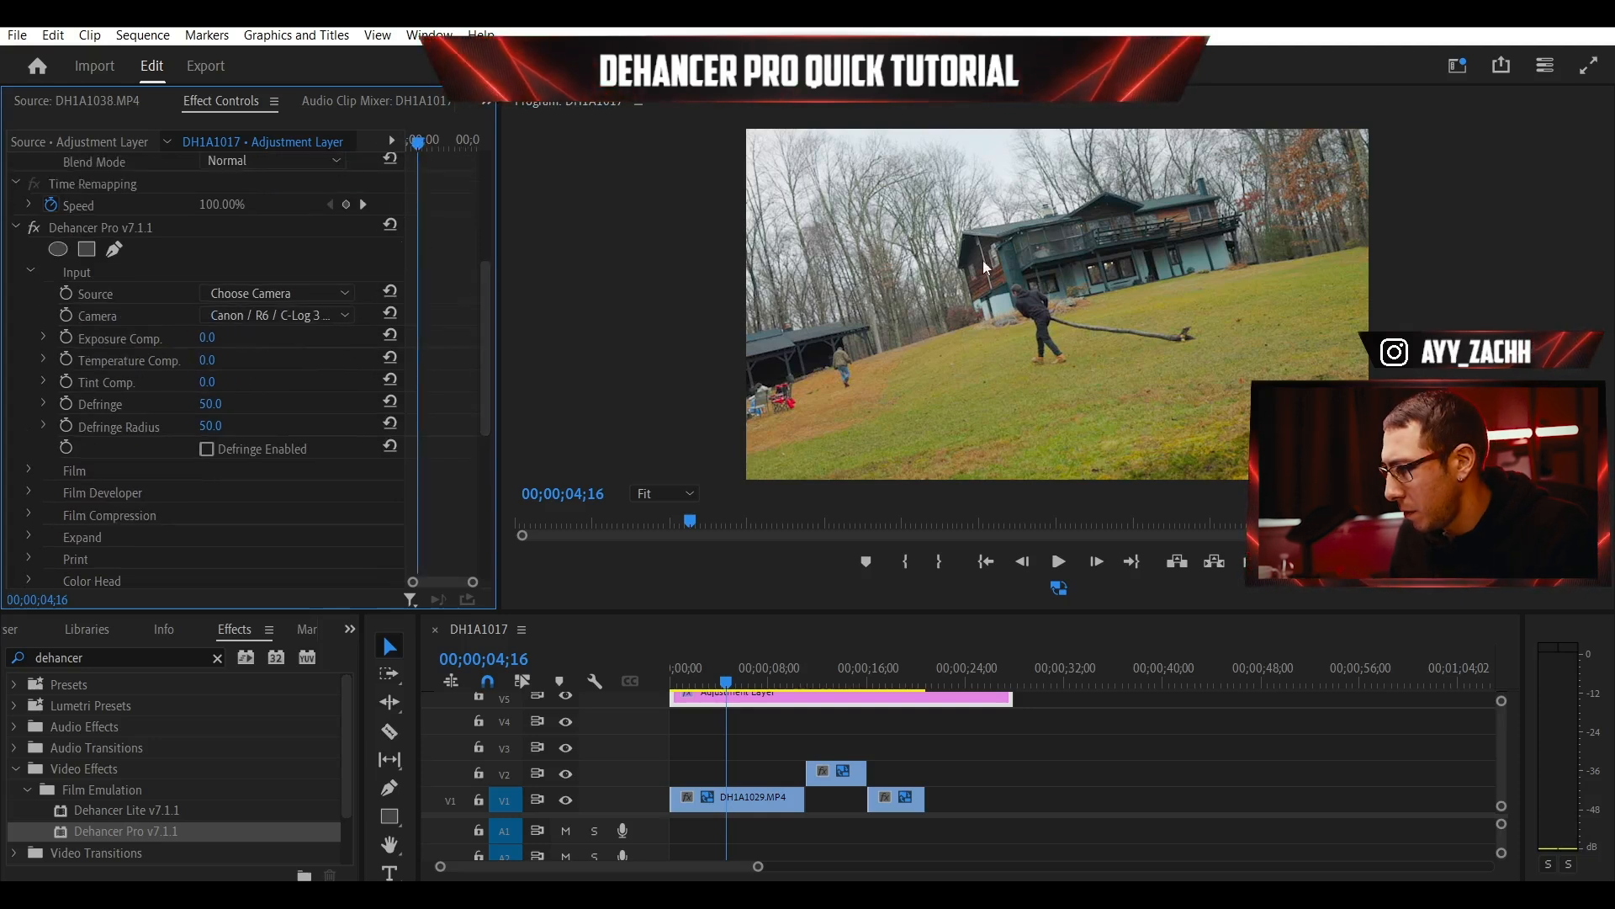
- Try brighter and darker exposure compensation in the Dehancer input settings, and lower the temperature compensation from its warm setting
left_click(43, 338)
left_click_drag(217, 377, 265, 386)
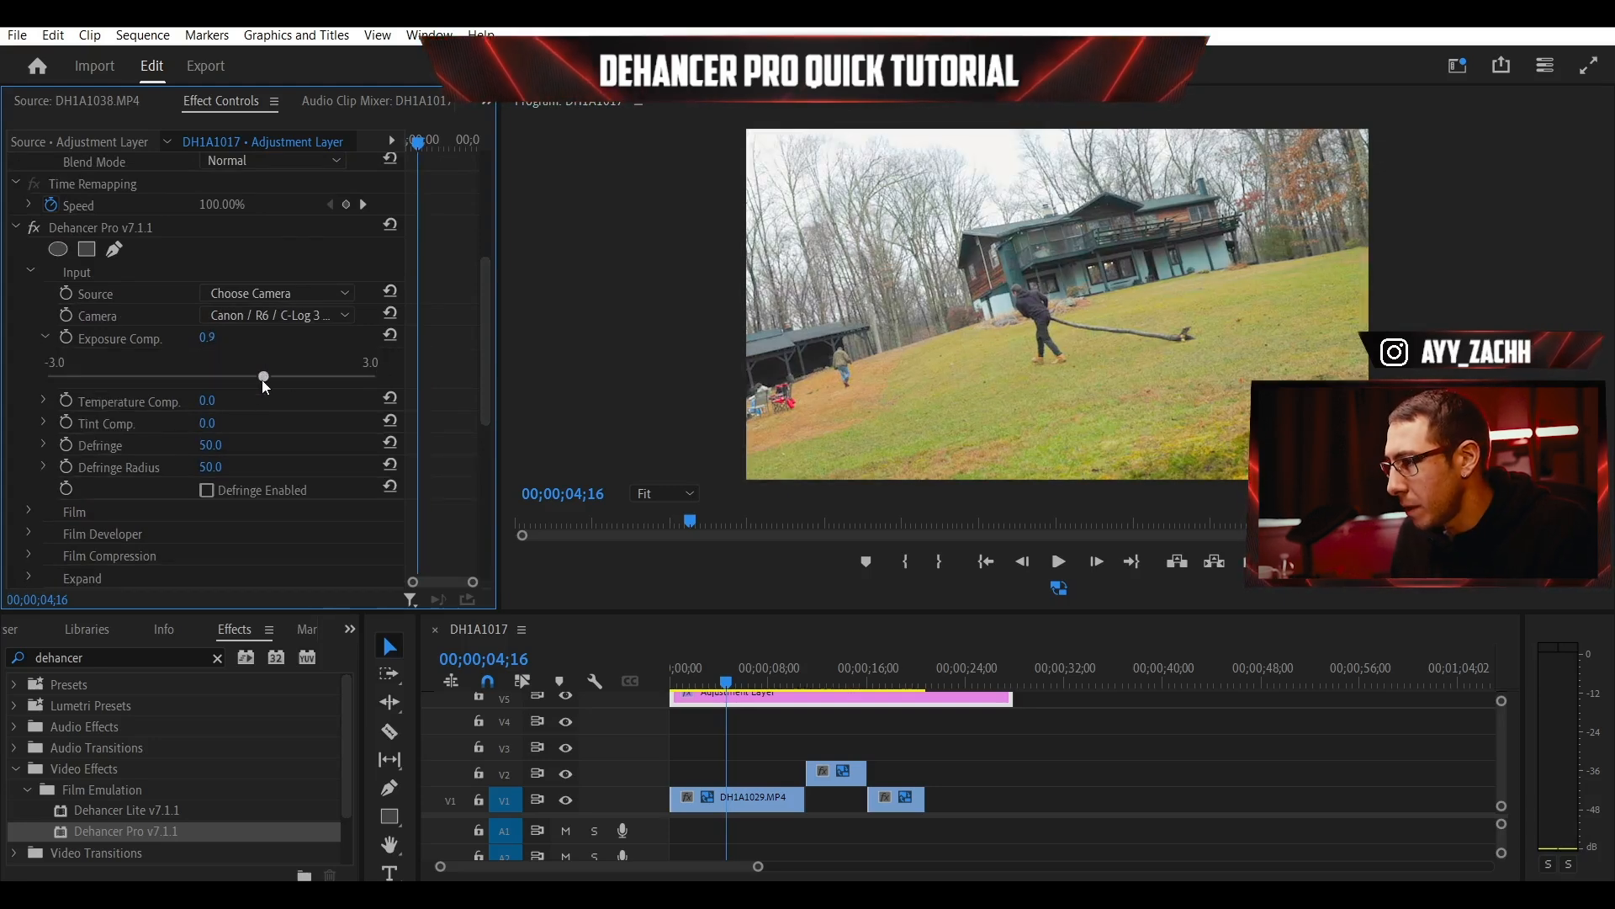
left_click_drag(287, 376, 164, 377)
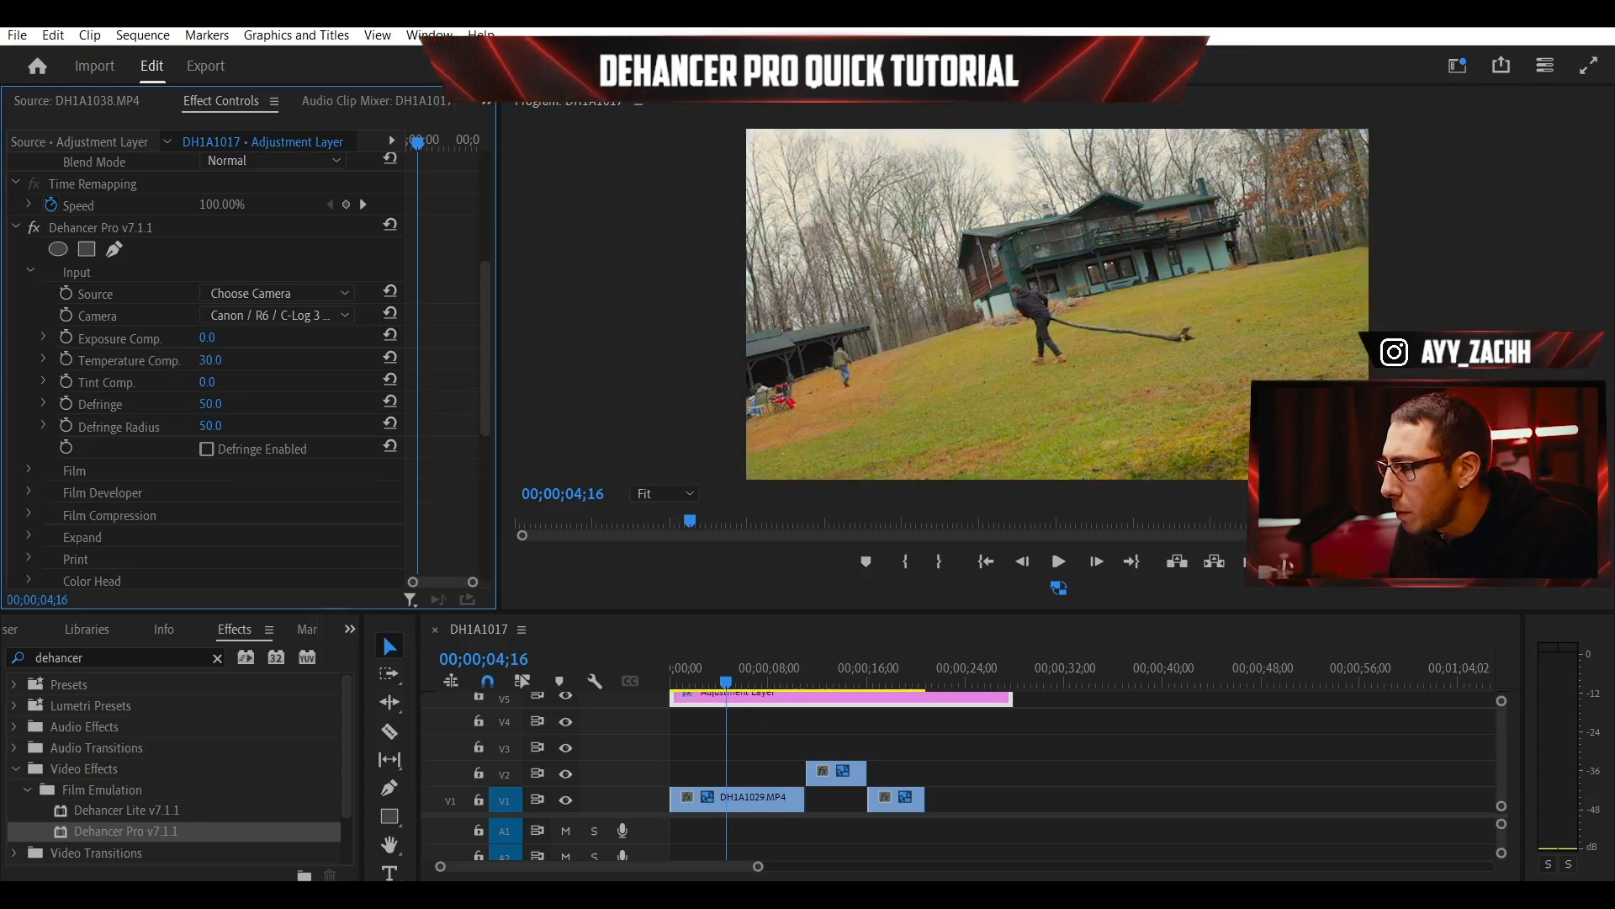
left_click_drag(212, 360, 128, 361)
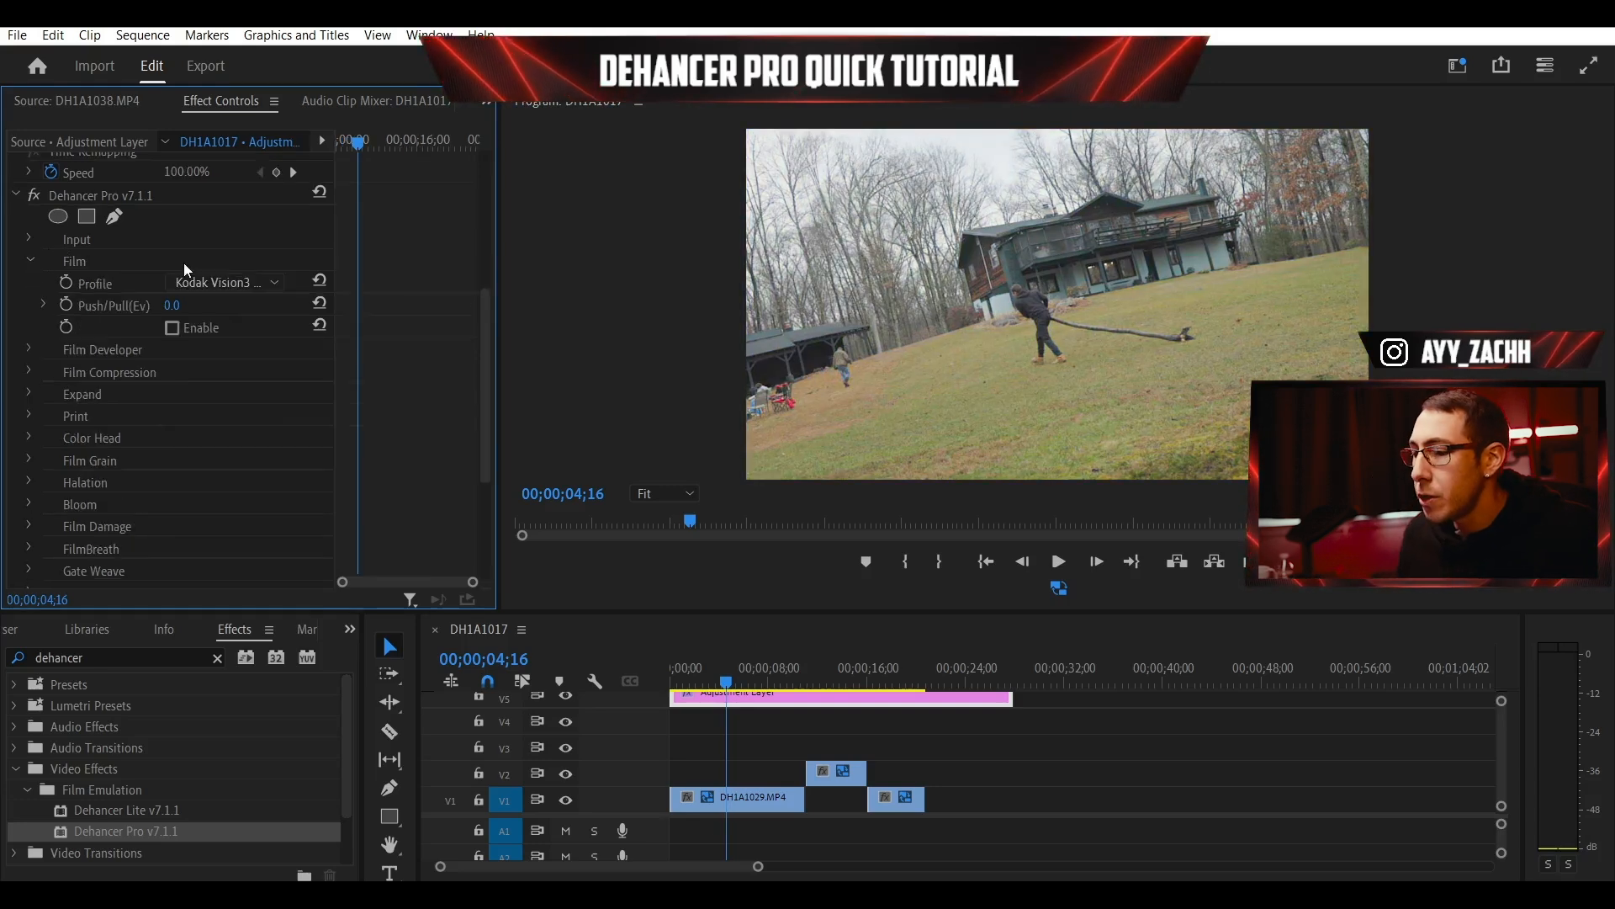
- Enable the Film section with the Kodak Vision3 250D profile and toggle it off and on to compare the look
left_click(173, 327)
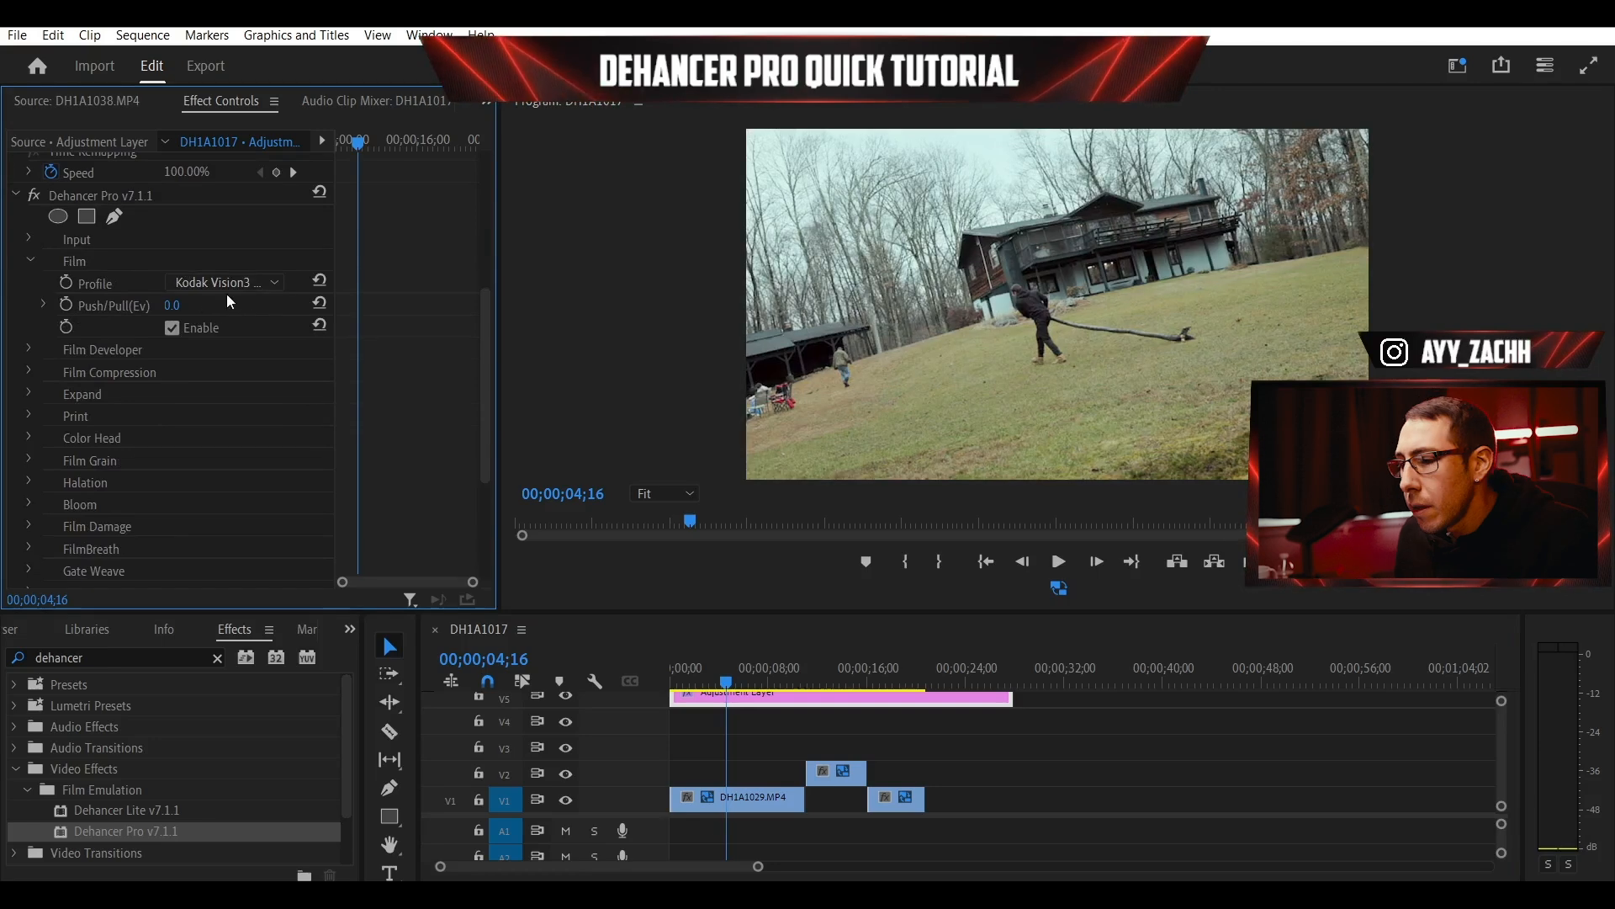
left_click(273, 280)
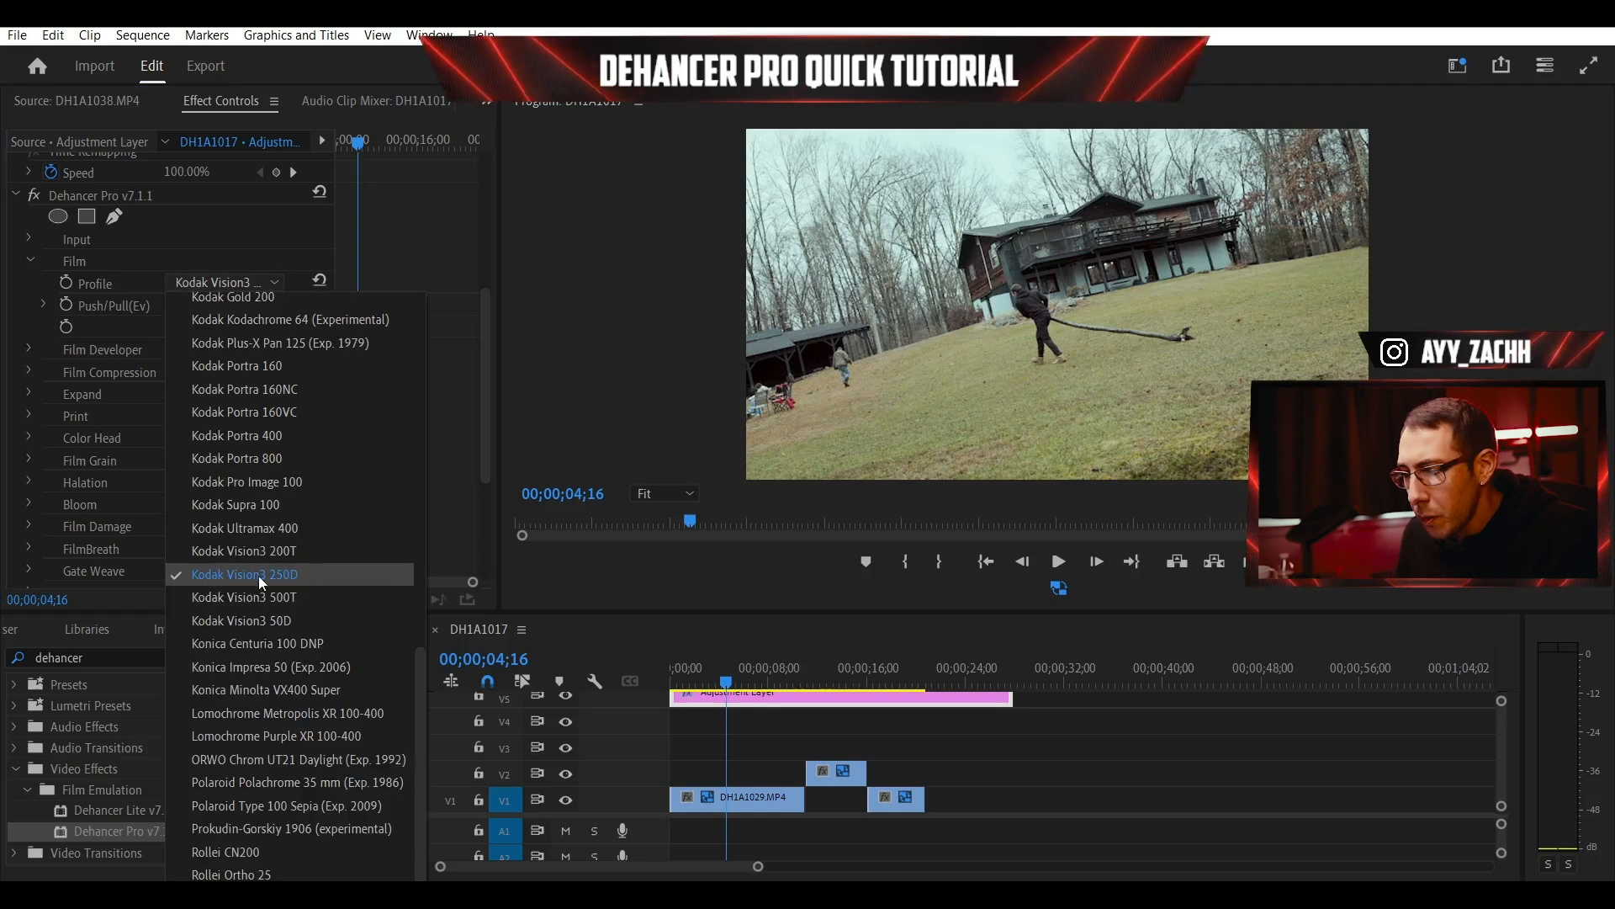
scroll(417, 659, "up", 3)
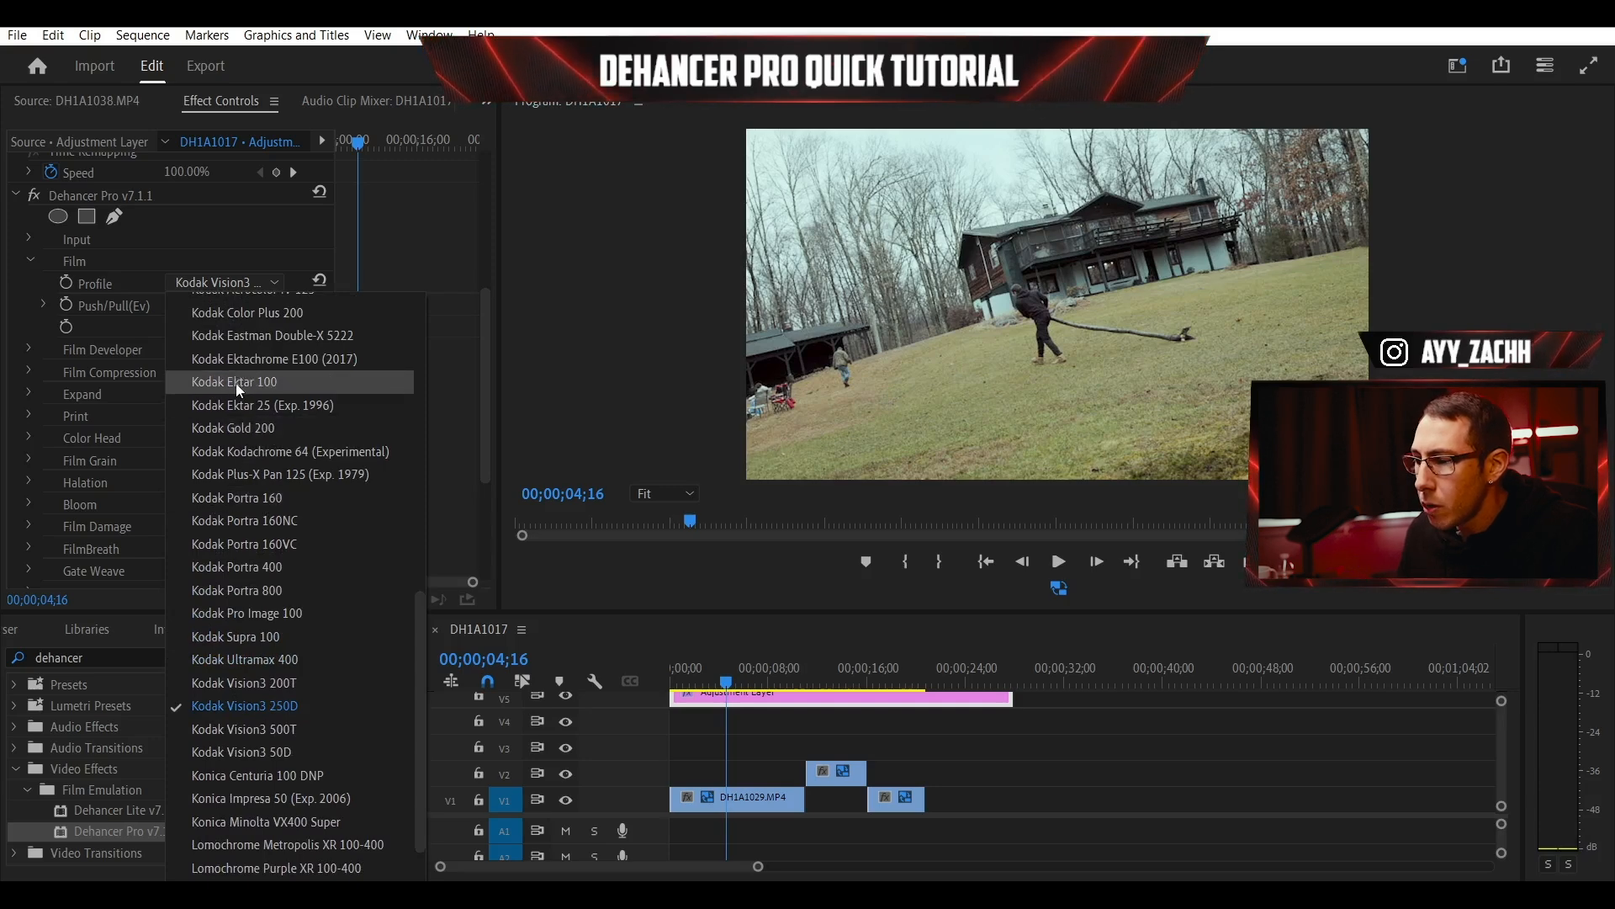
left_click_drag(416, 614, 420, 313)
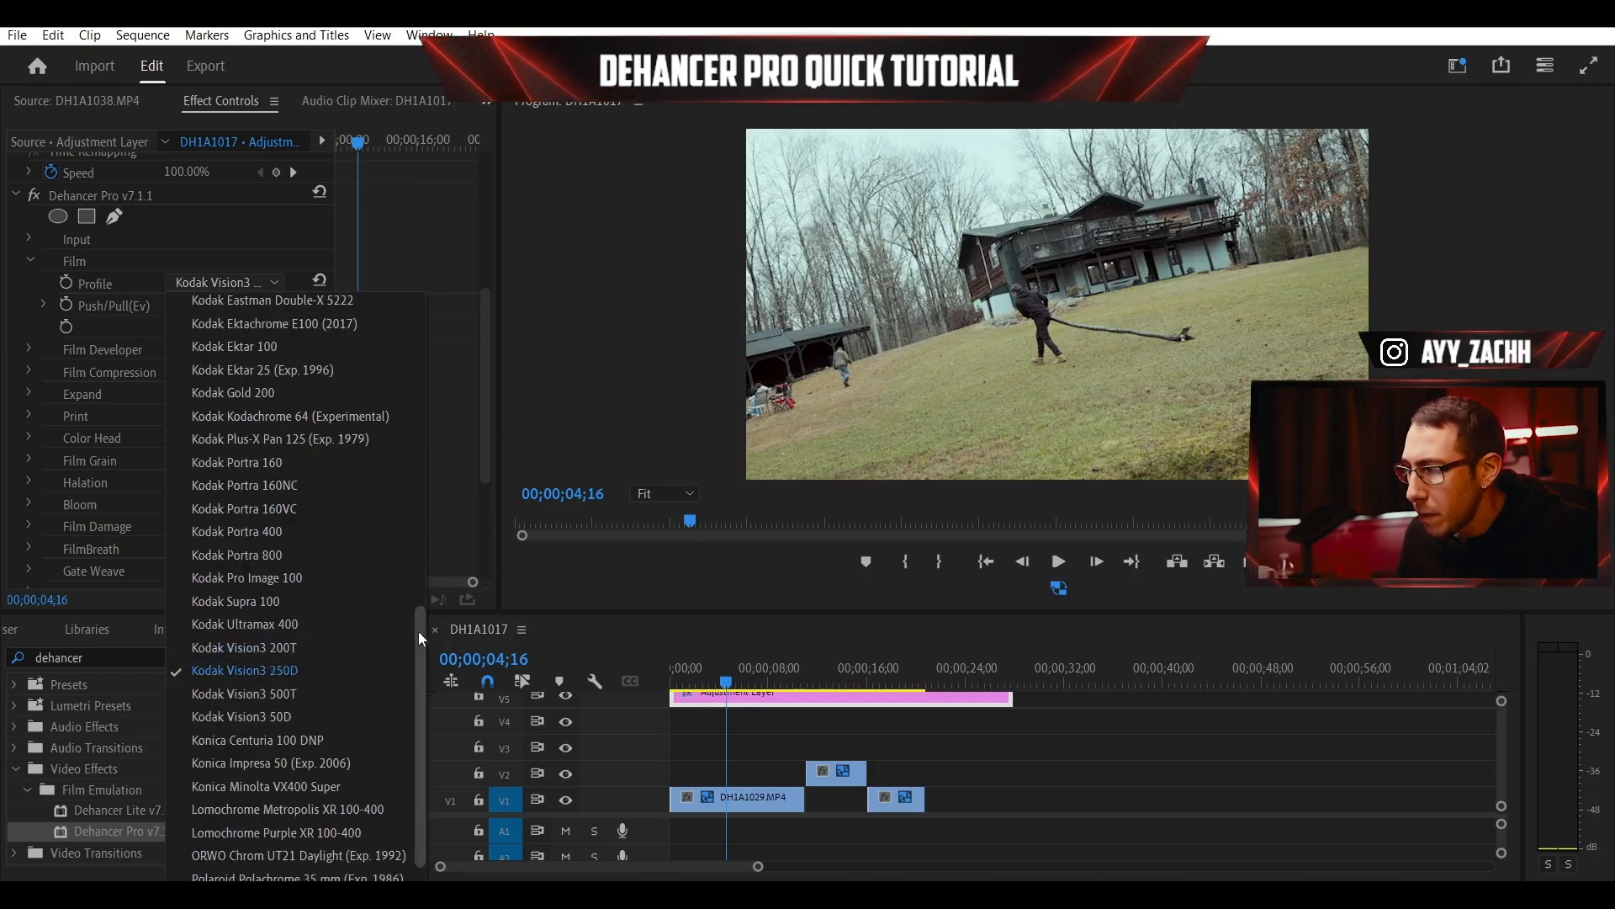
left_click_drag(419, 632, 419, 610)
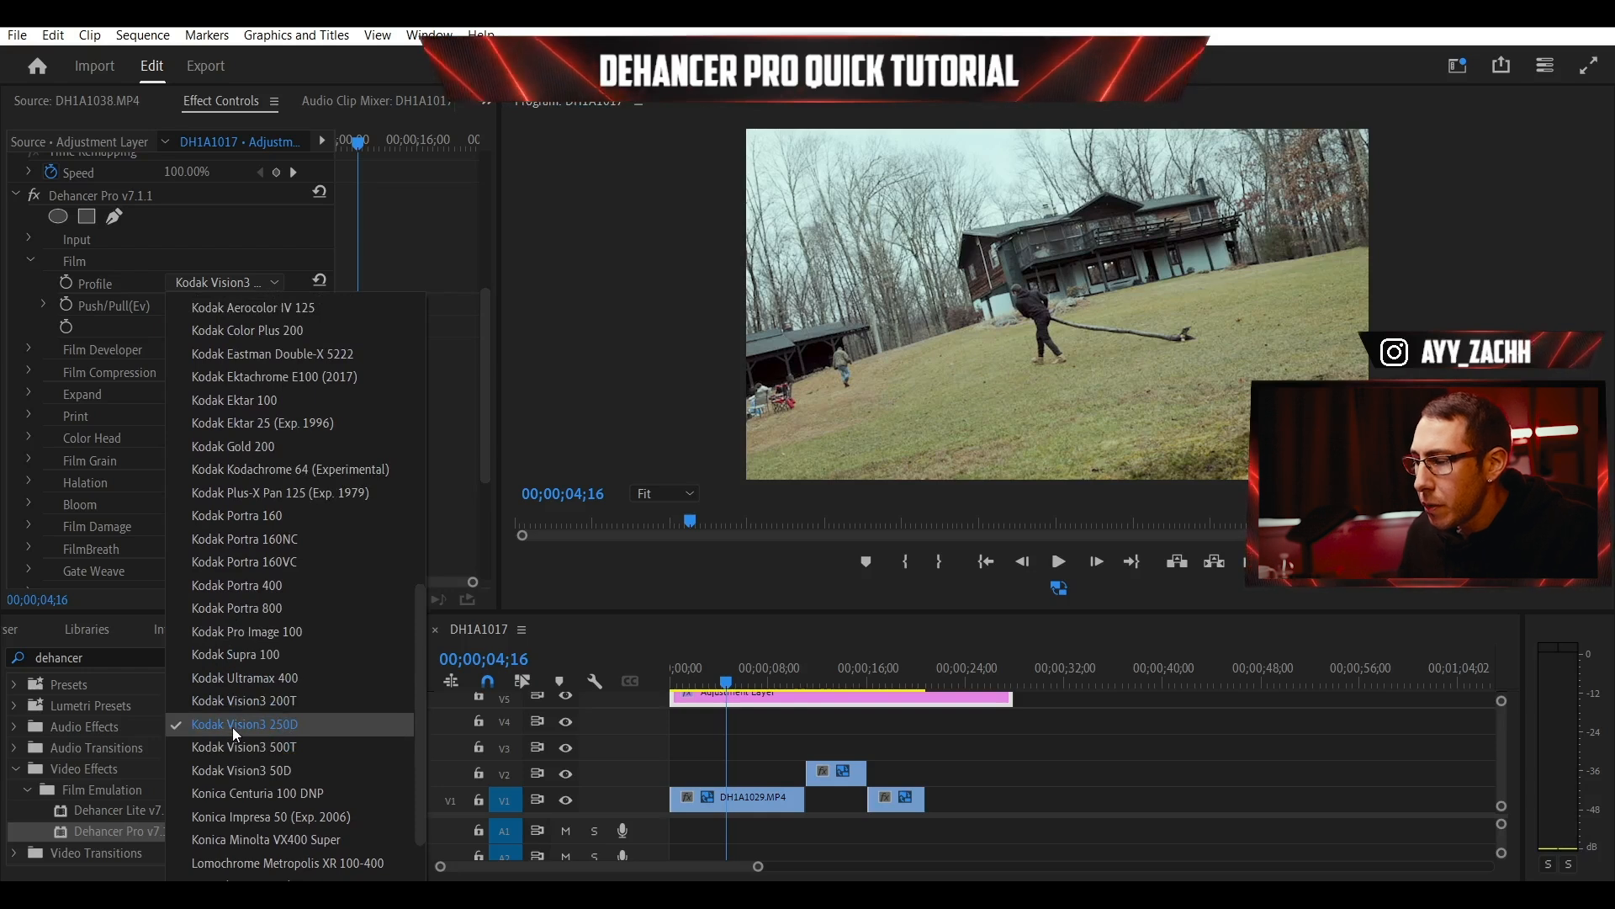
left_click(233, 727)
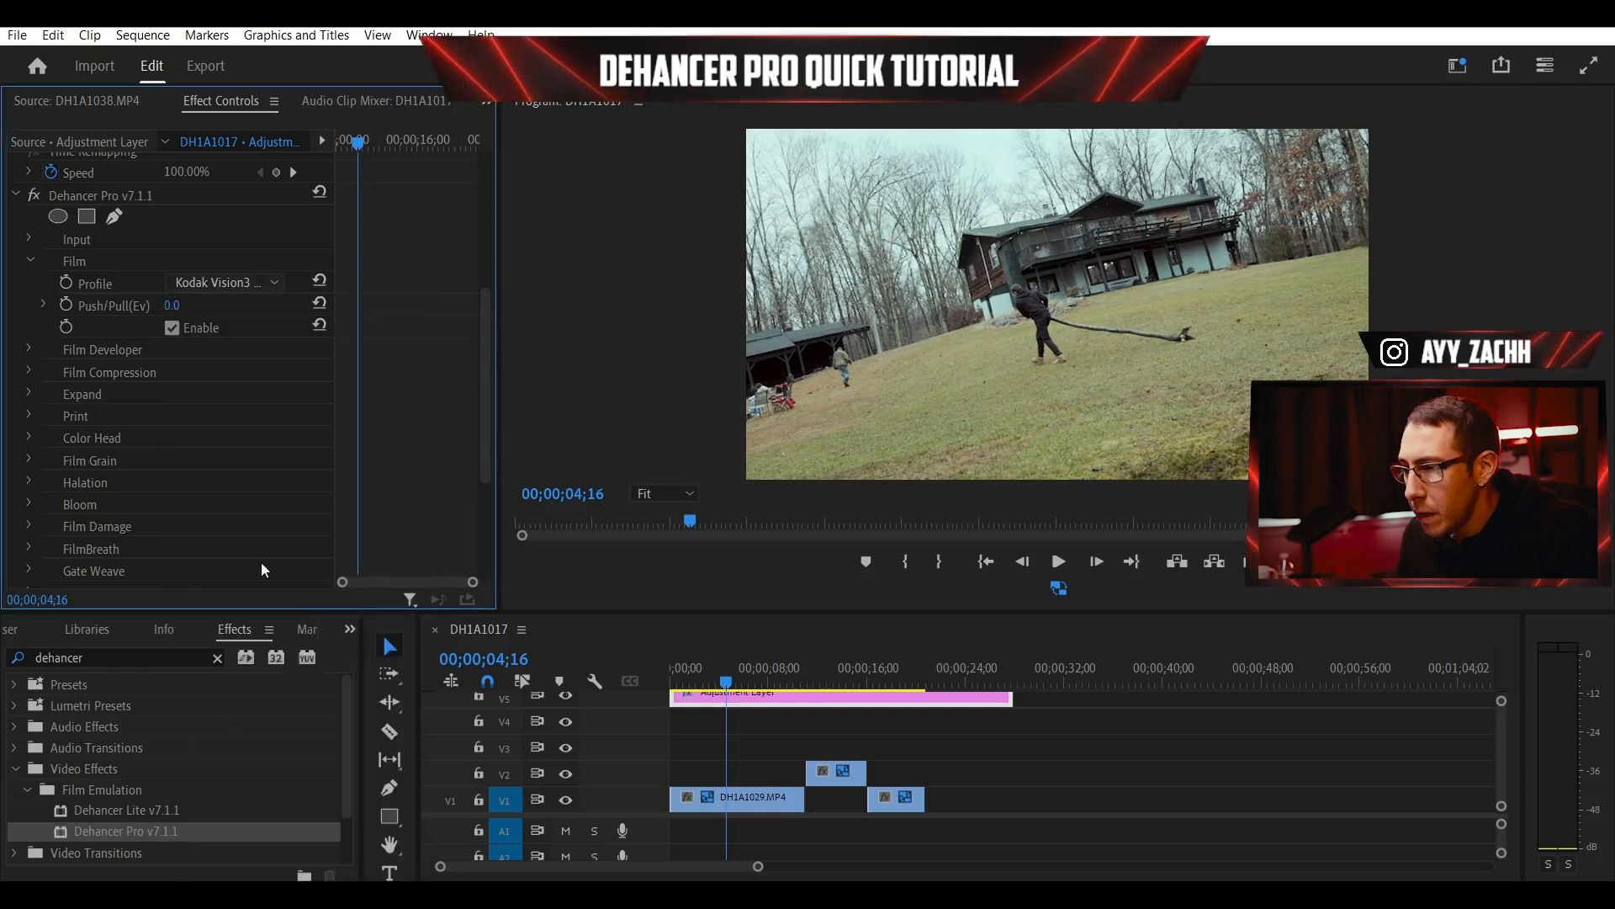
left_click(173, 328)
left_click(172, 328)
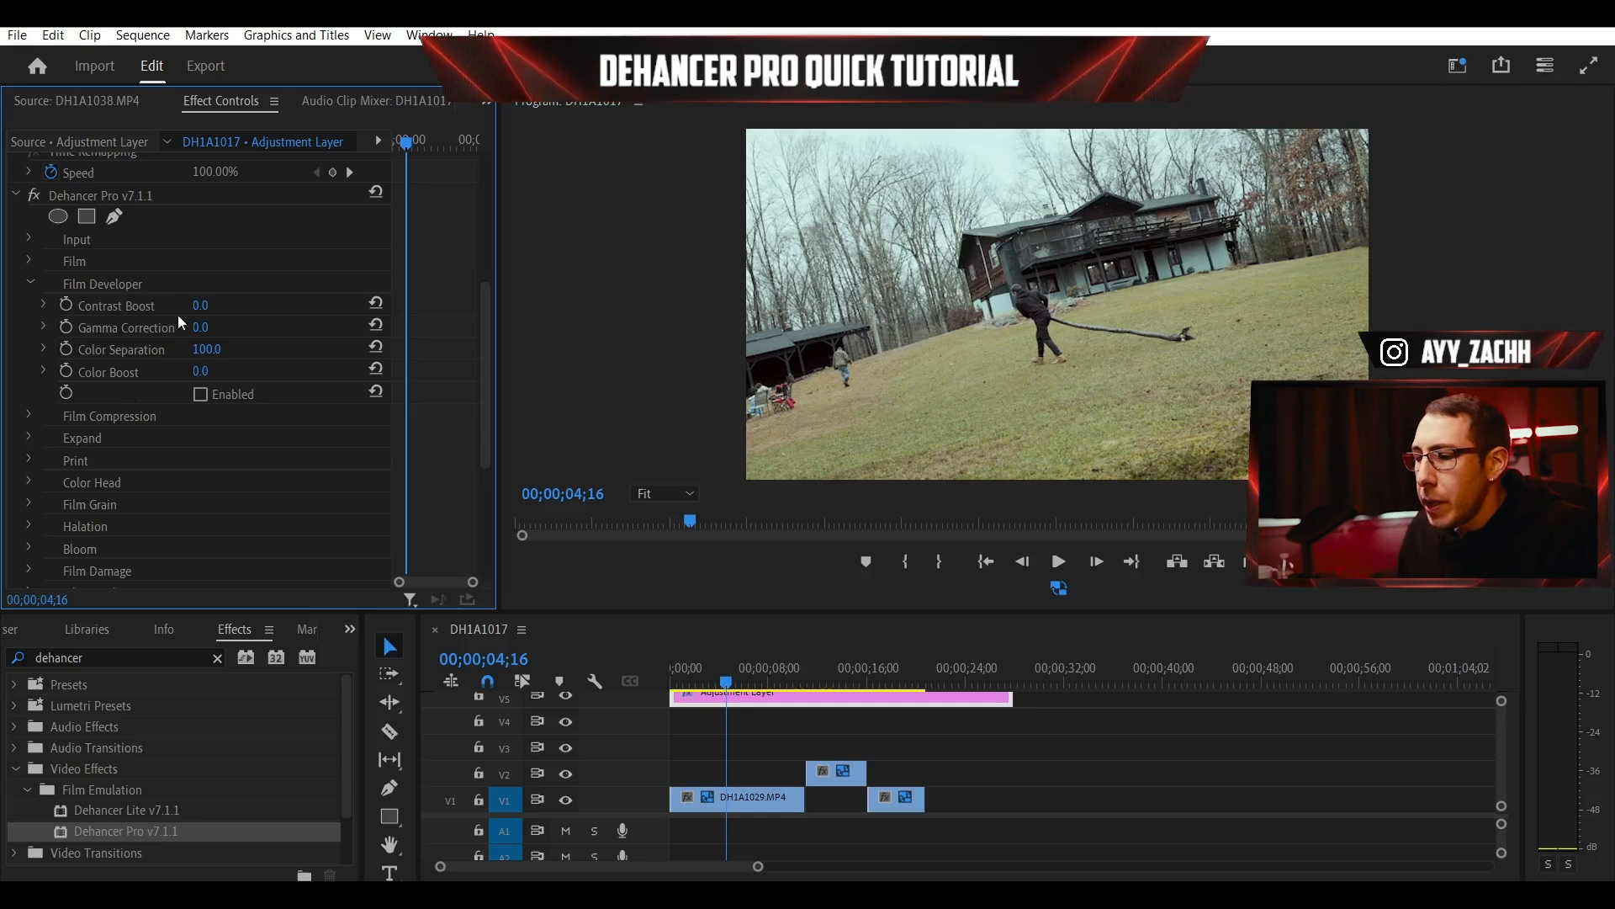
- Enable the Film Developer section, try a contrast boost of 8, and reset the contrast boost
left_click(200, 394)
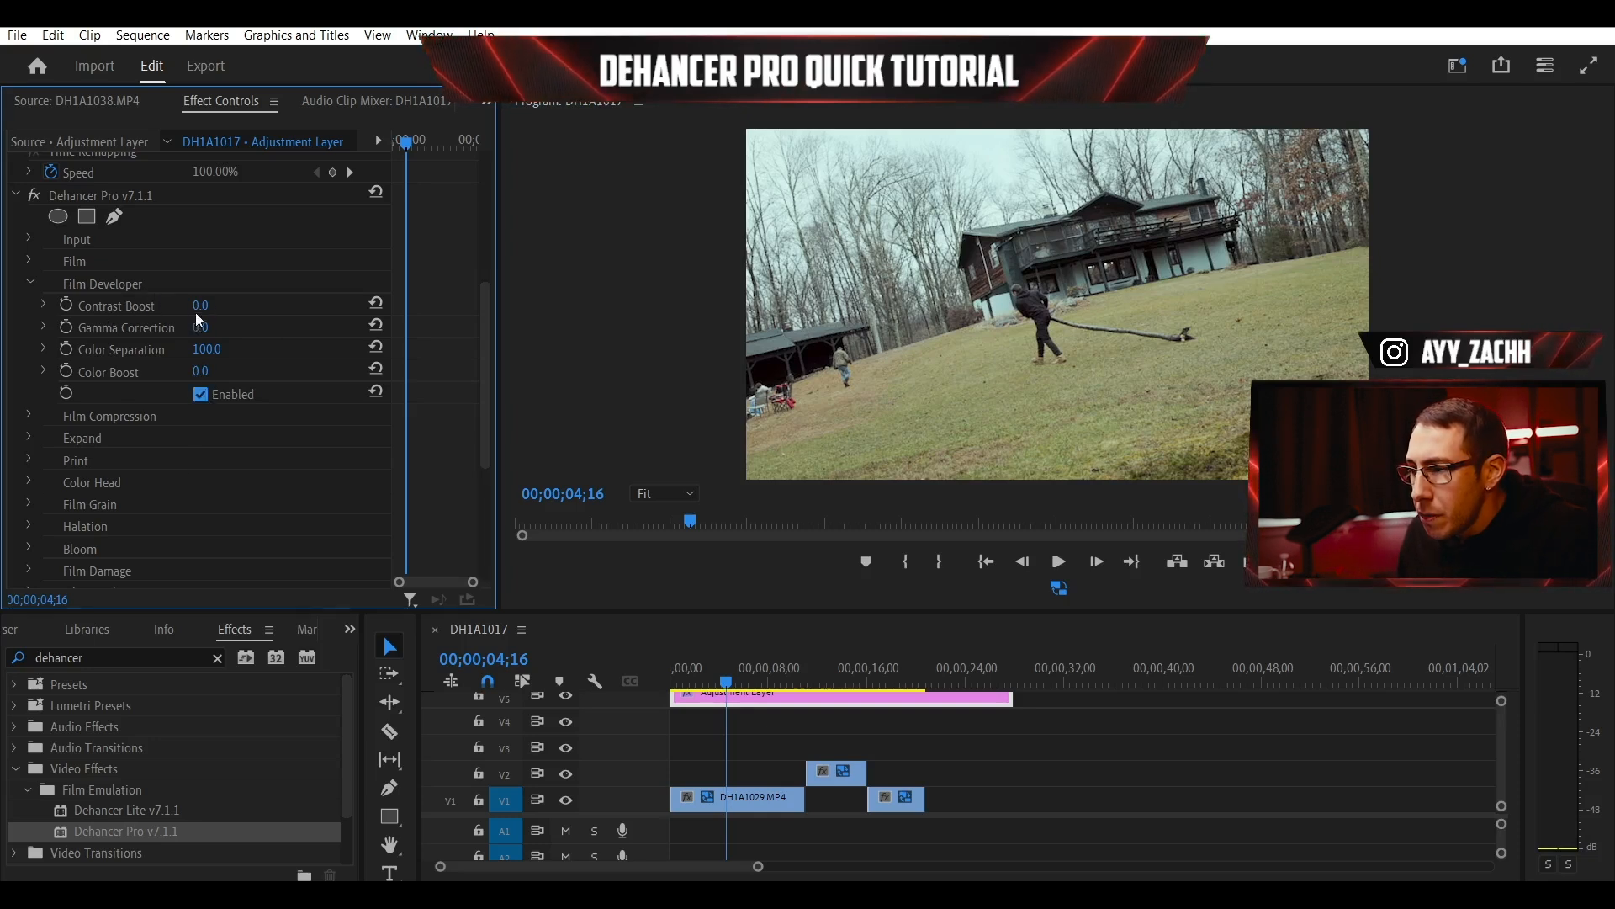
left_click(200, 394)
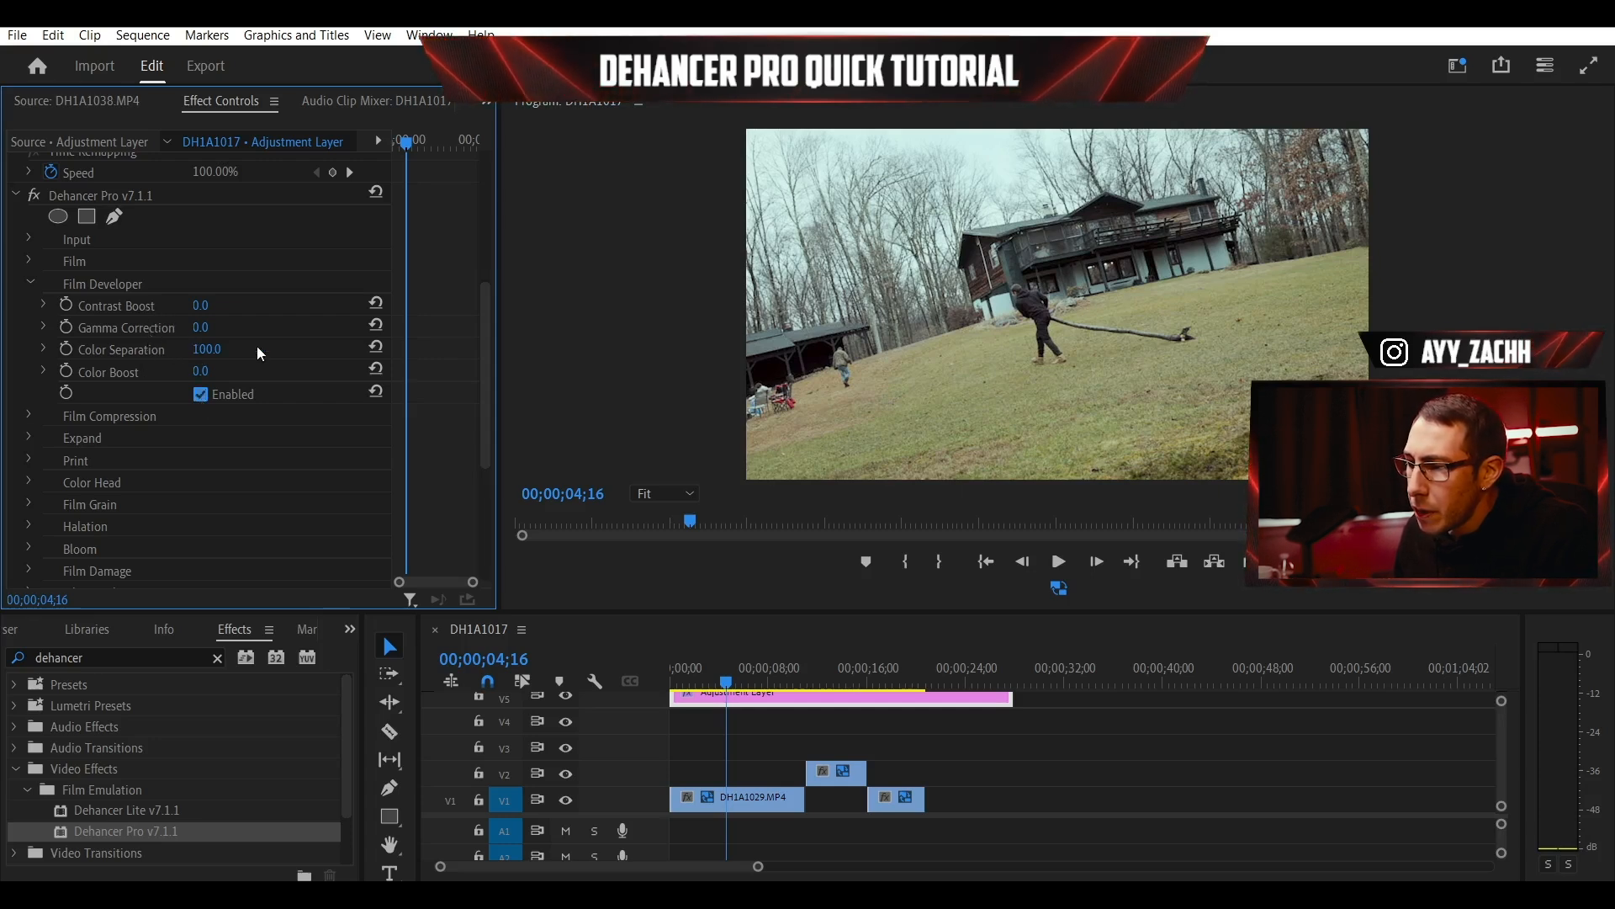
left_click_drag(198, 312, 239, 312)
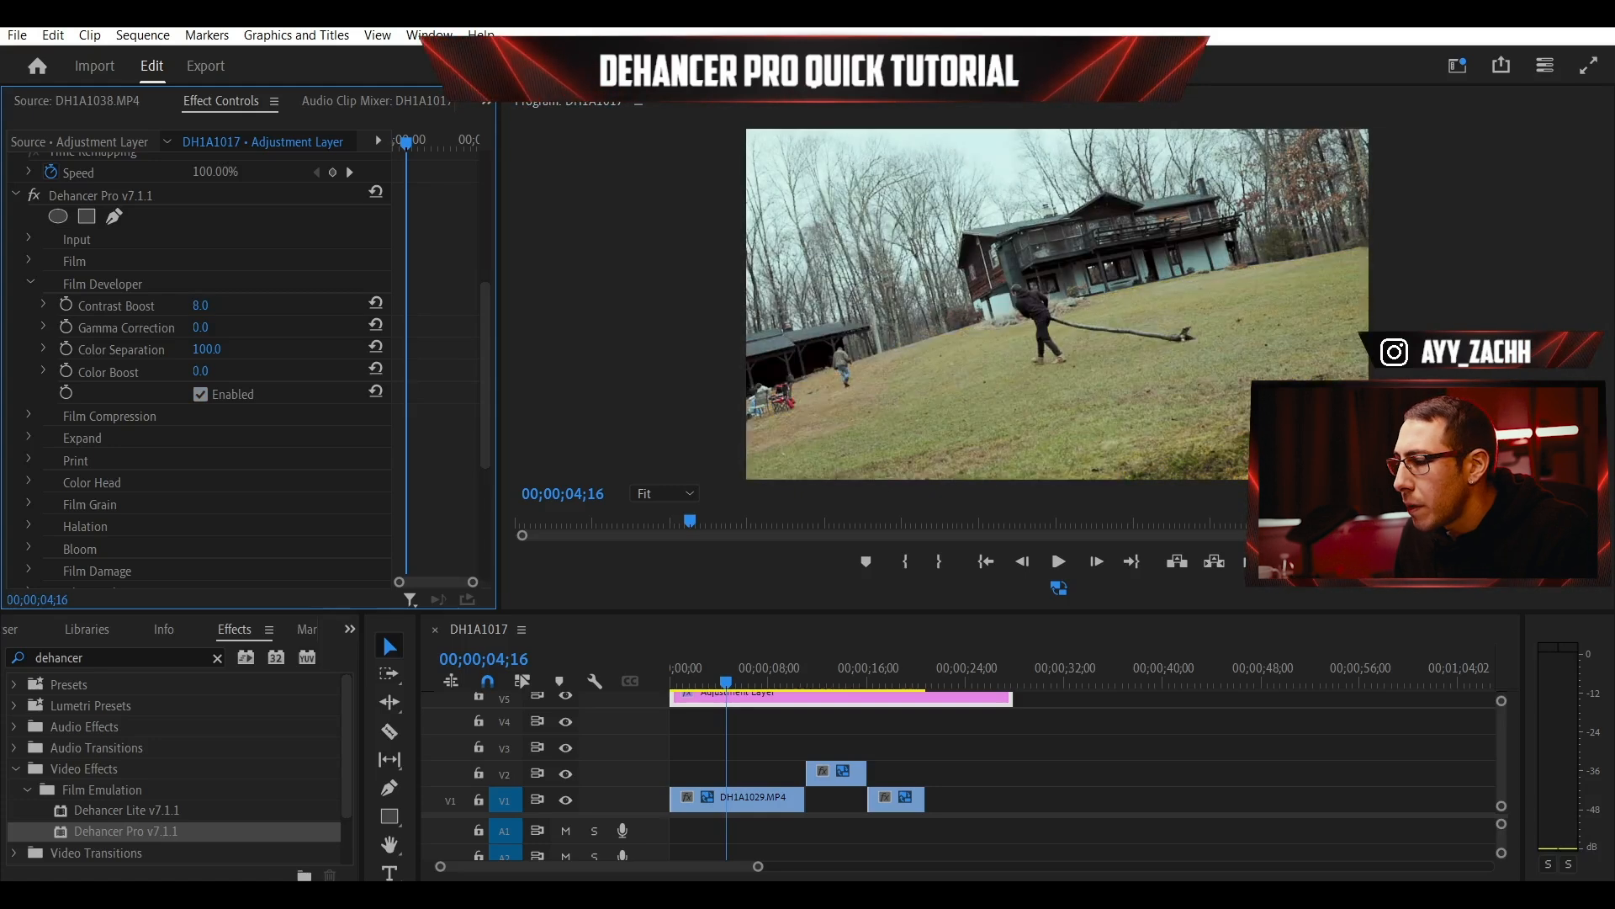
left_click(381, 308)
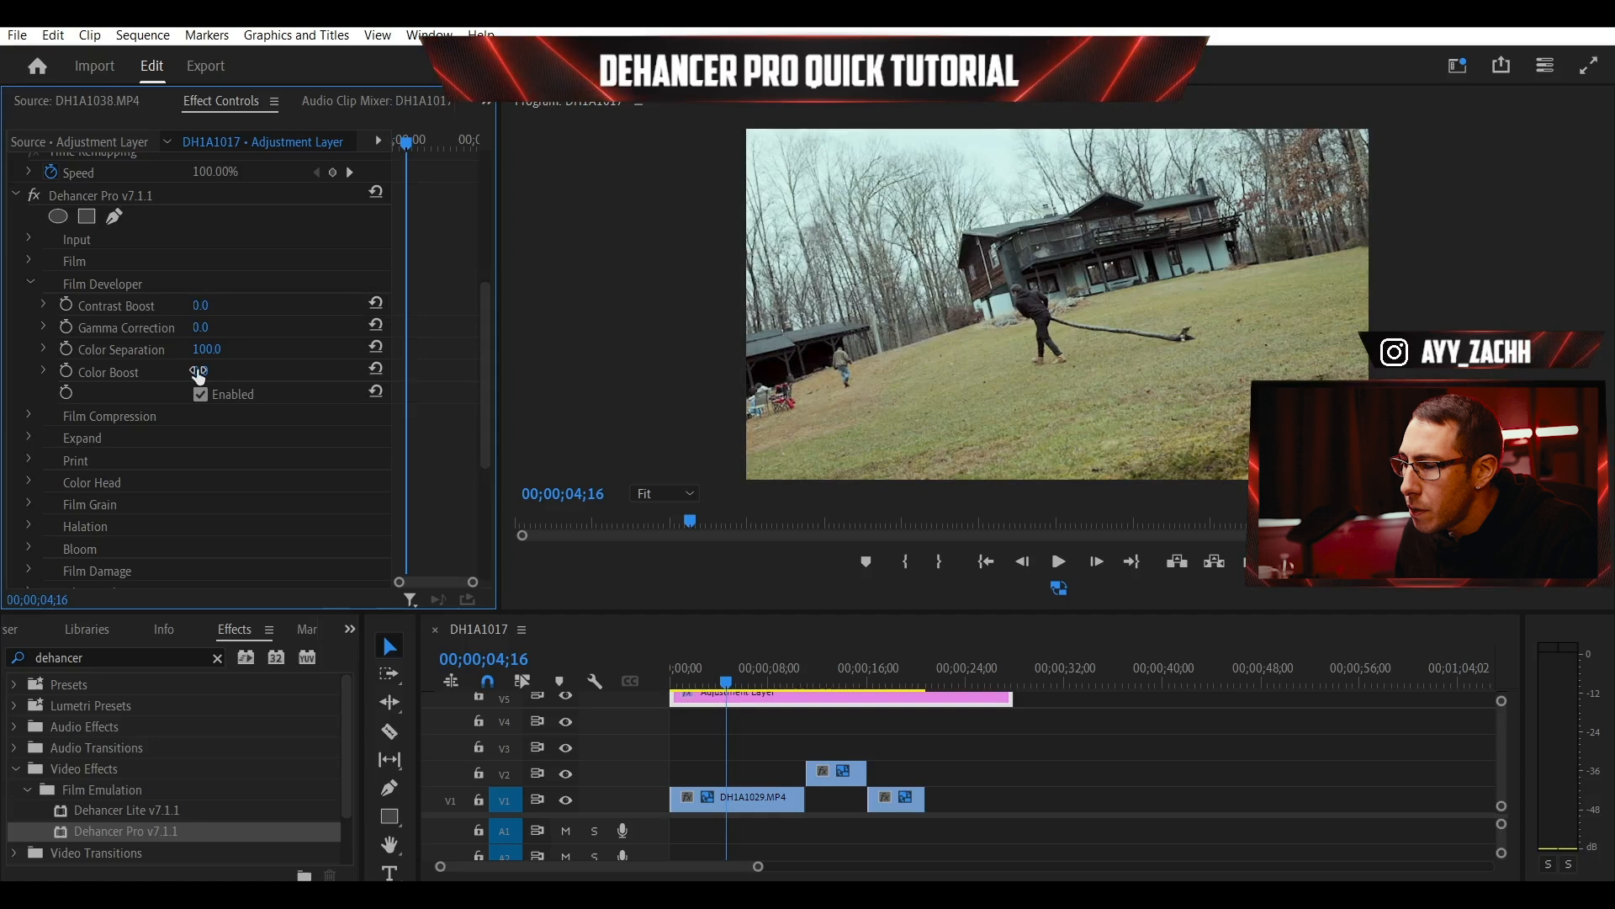
- Try a color boost of 50 in the Film Developer section and collapse that section
left_click(199, 372)
type("50")
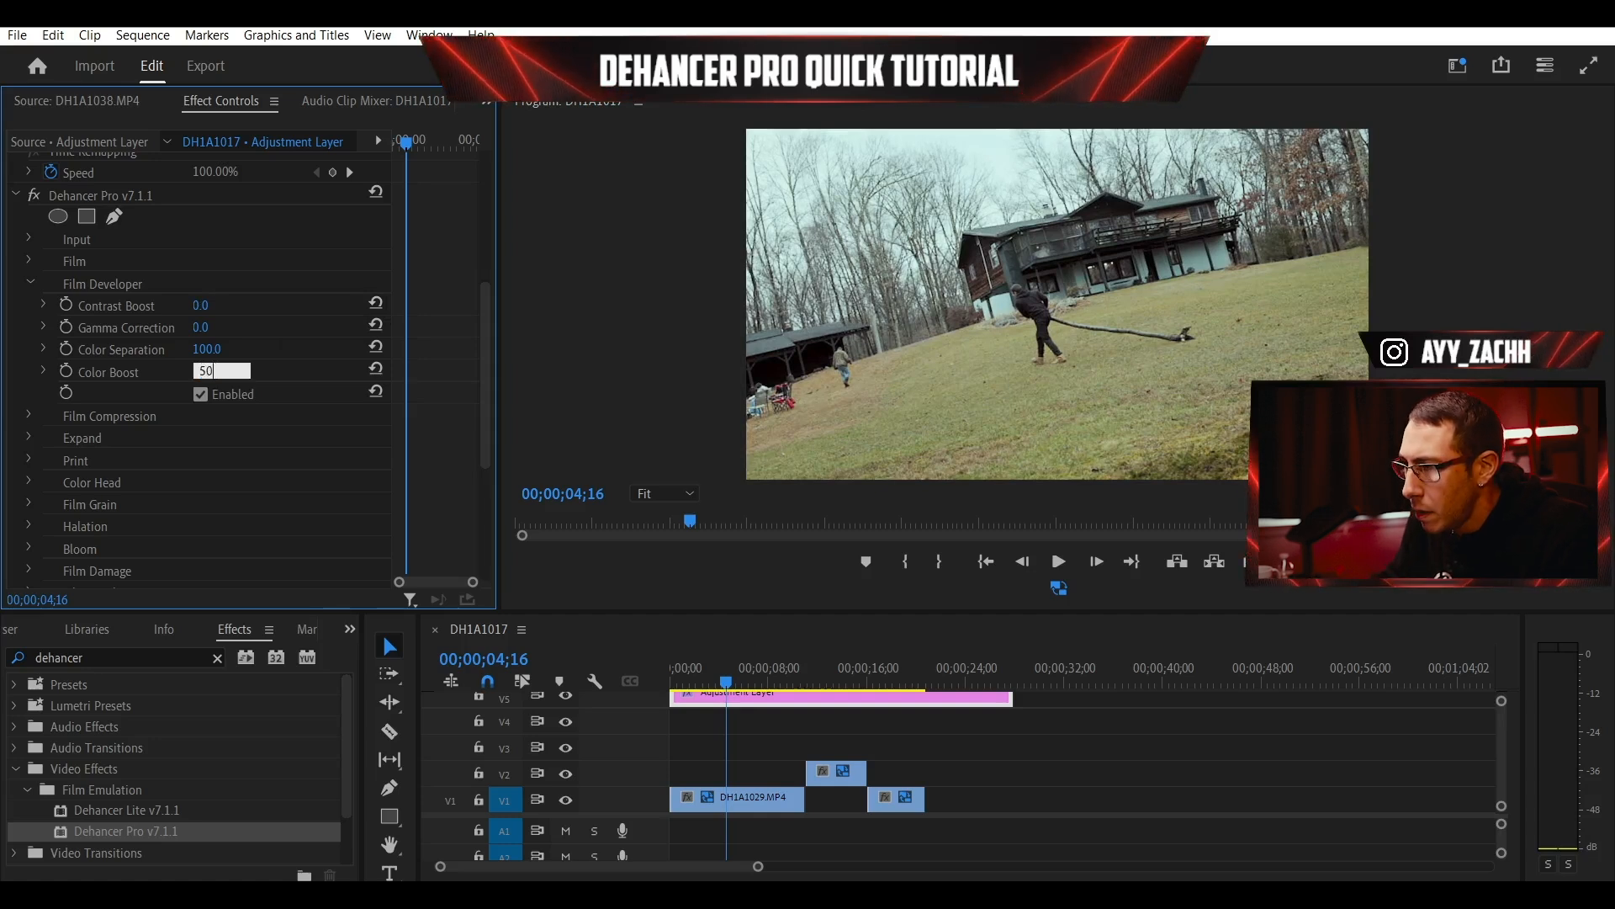
key("Return")
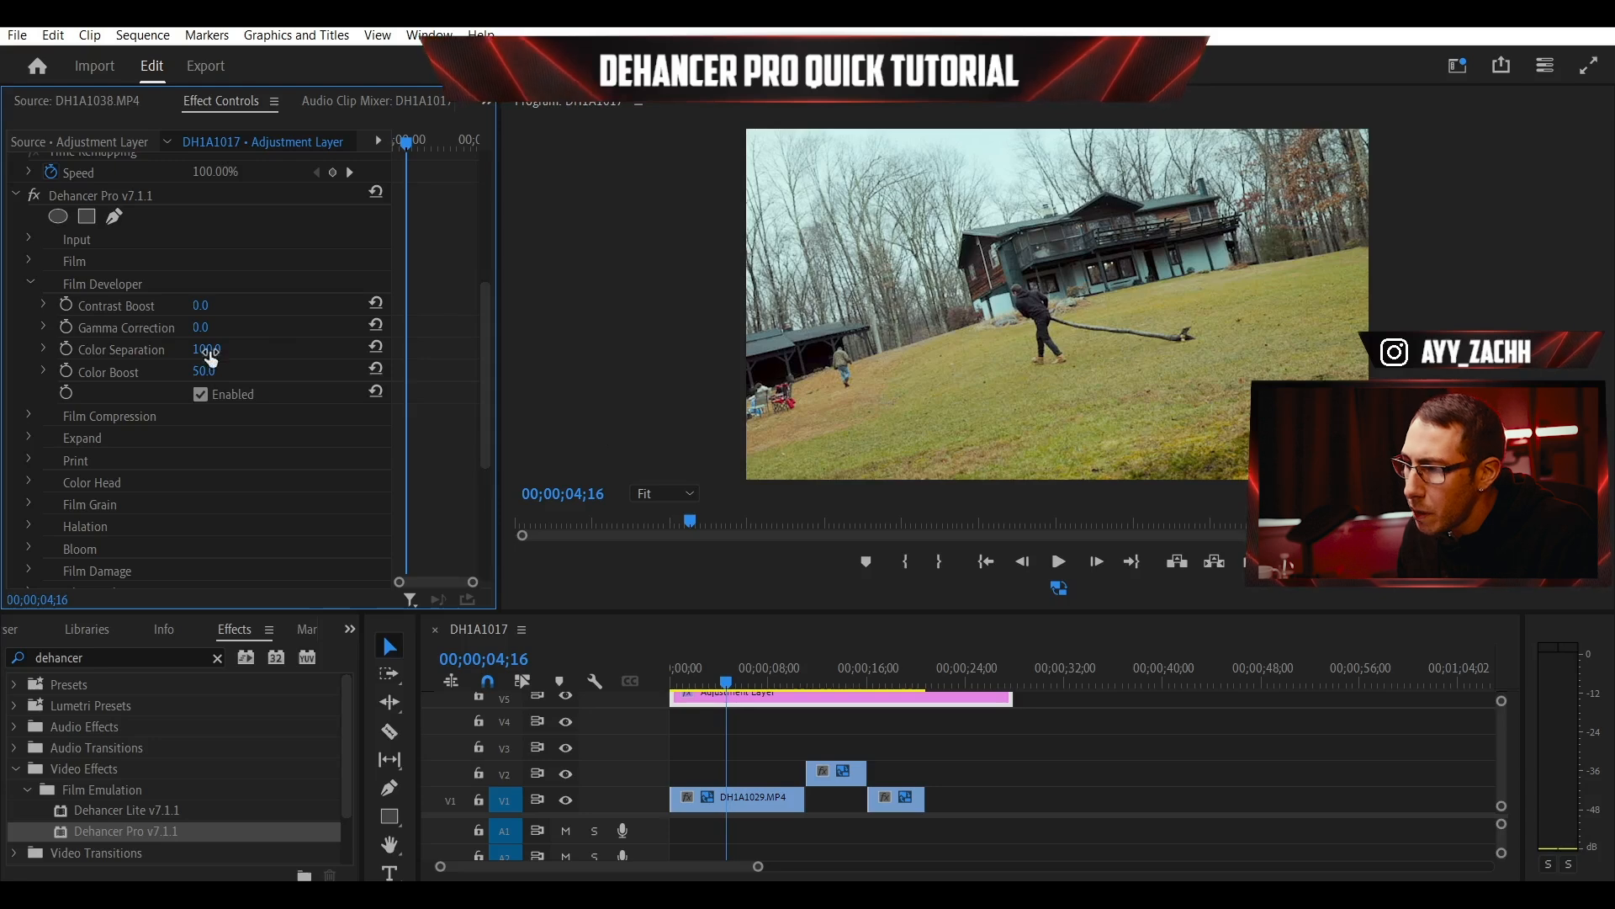
left_click(30, 283)
- Set the Film Compression white point to 120 and its color density to 50
left_click(29, 305)
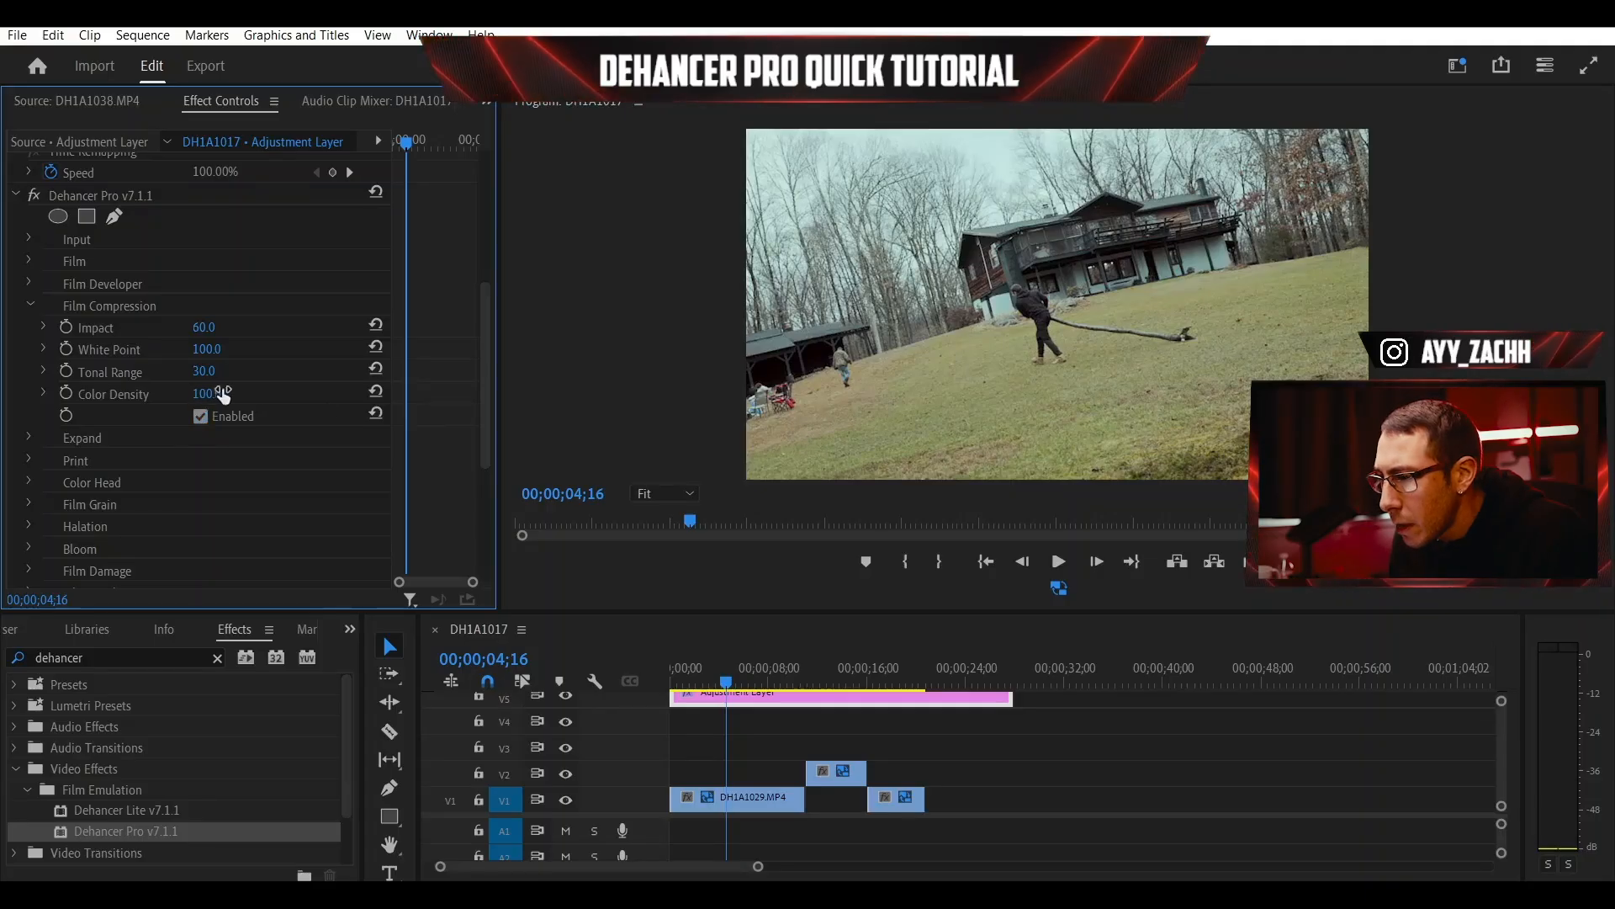
left_click_drag(206, 349, 223, 348)
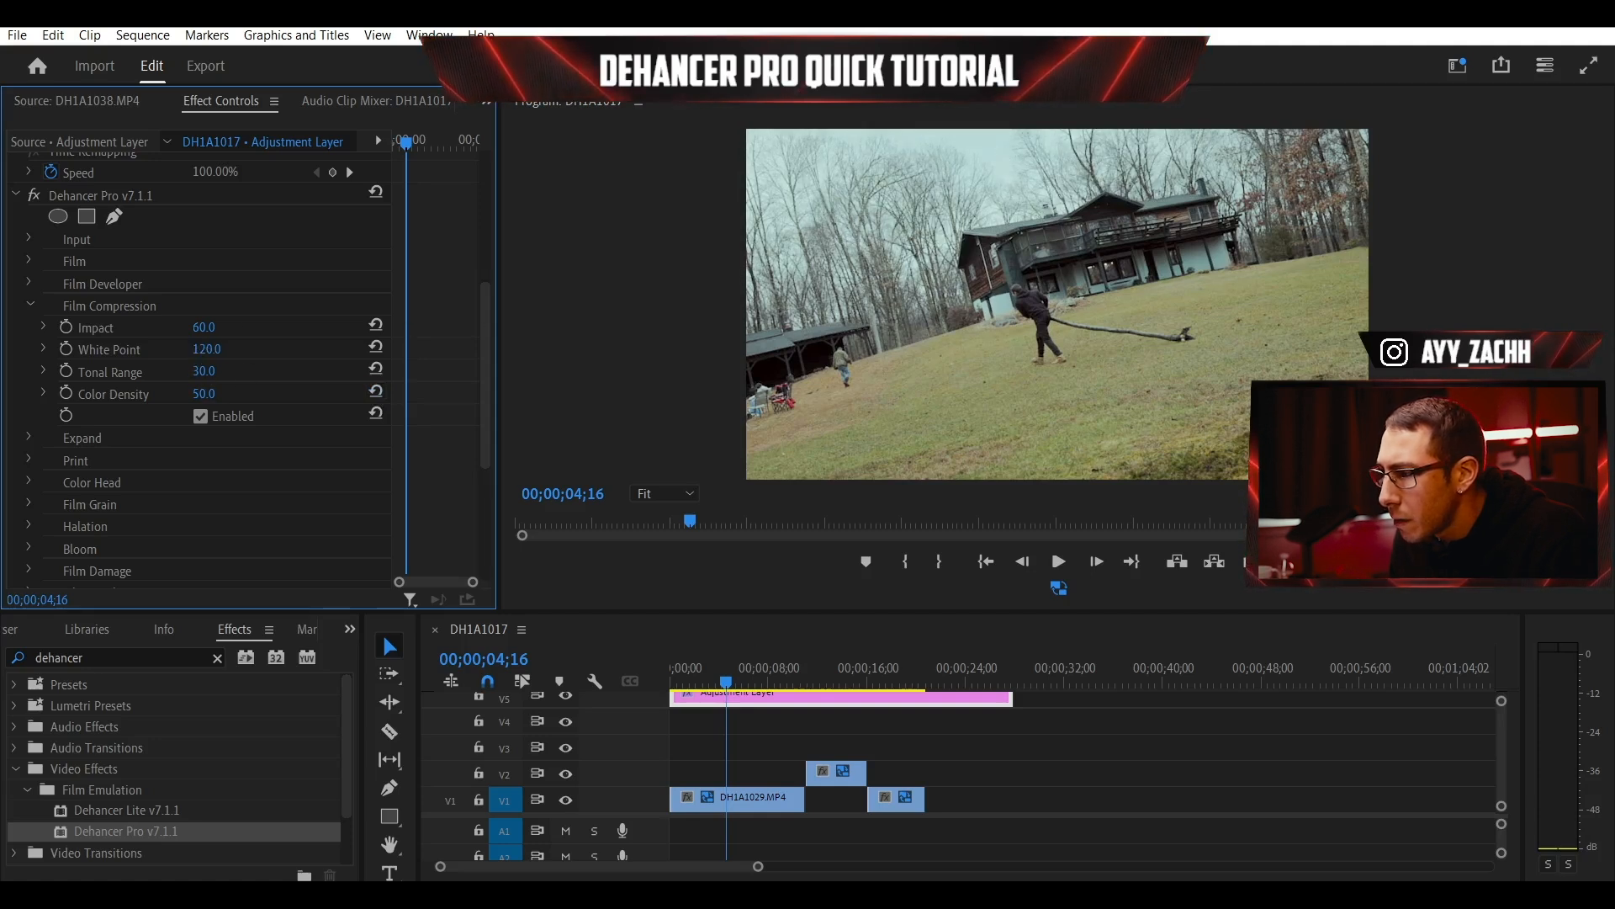
left_click(30, 305)
- Try an Expand black point of 15 and reset the black point to its default
left_click(30, 327)
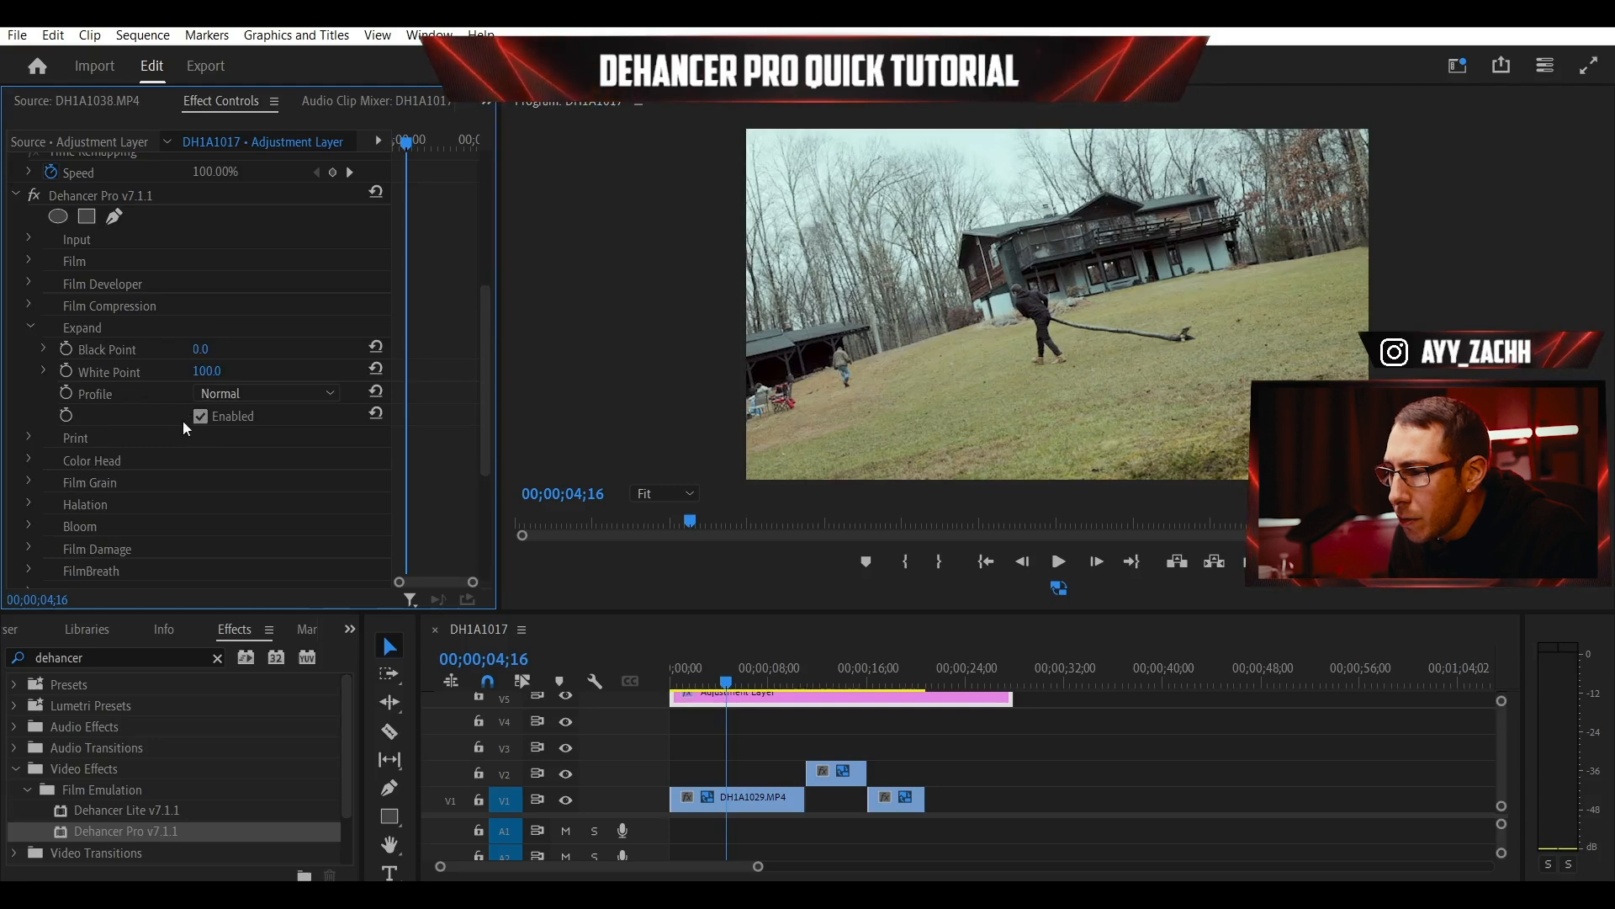
left_click_drag(201, 348, 211, 348)
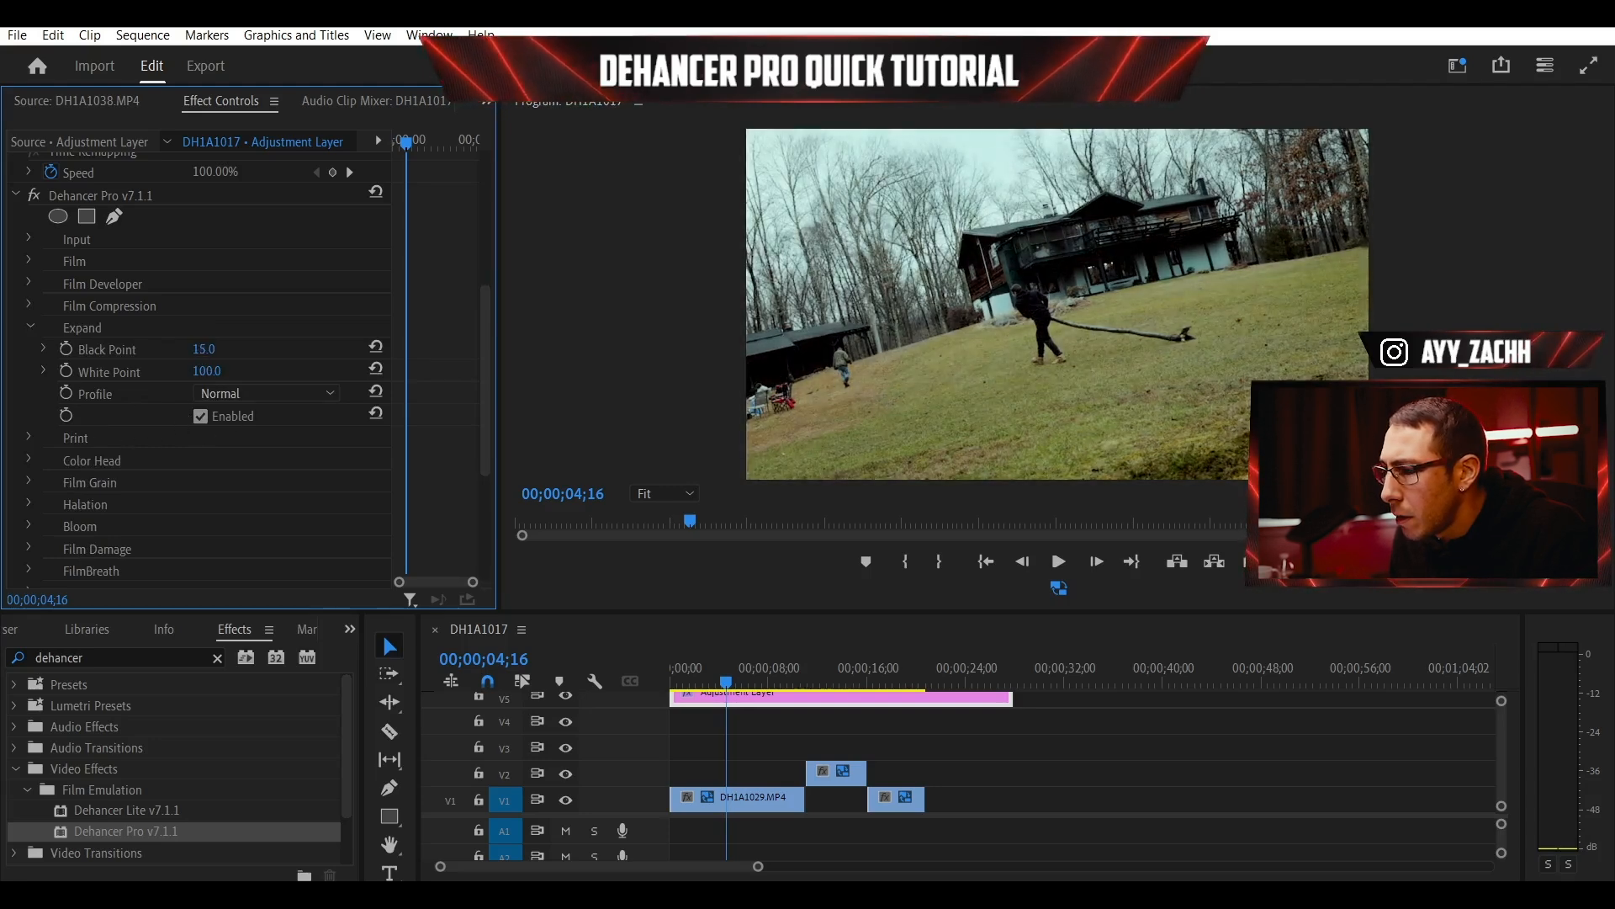
left_click(375, 346)
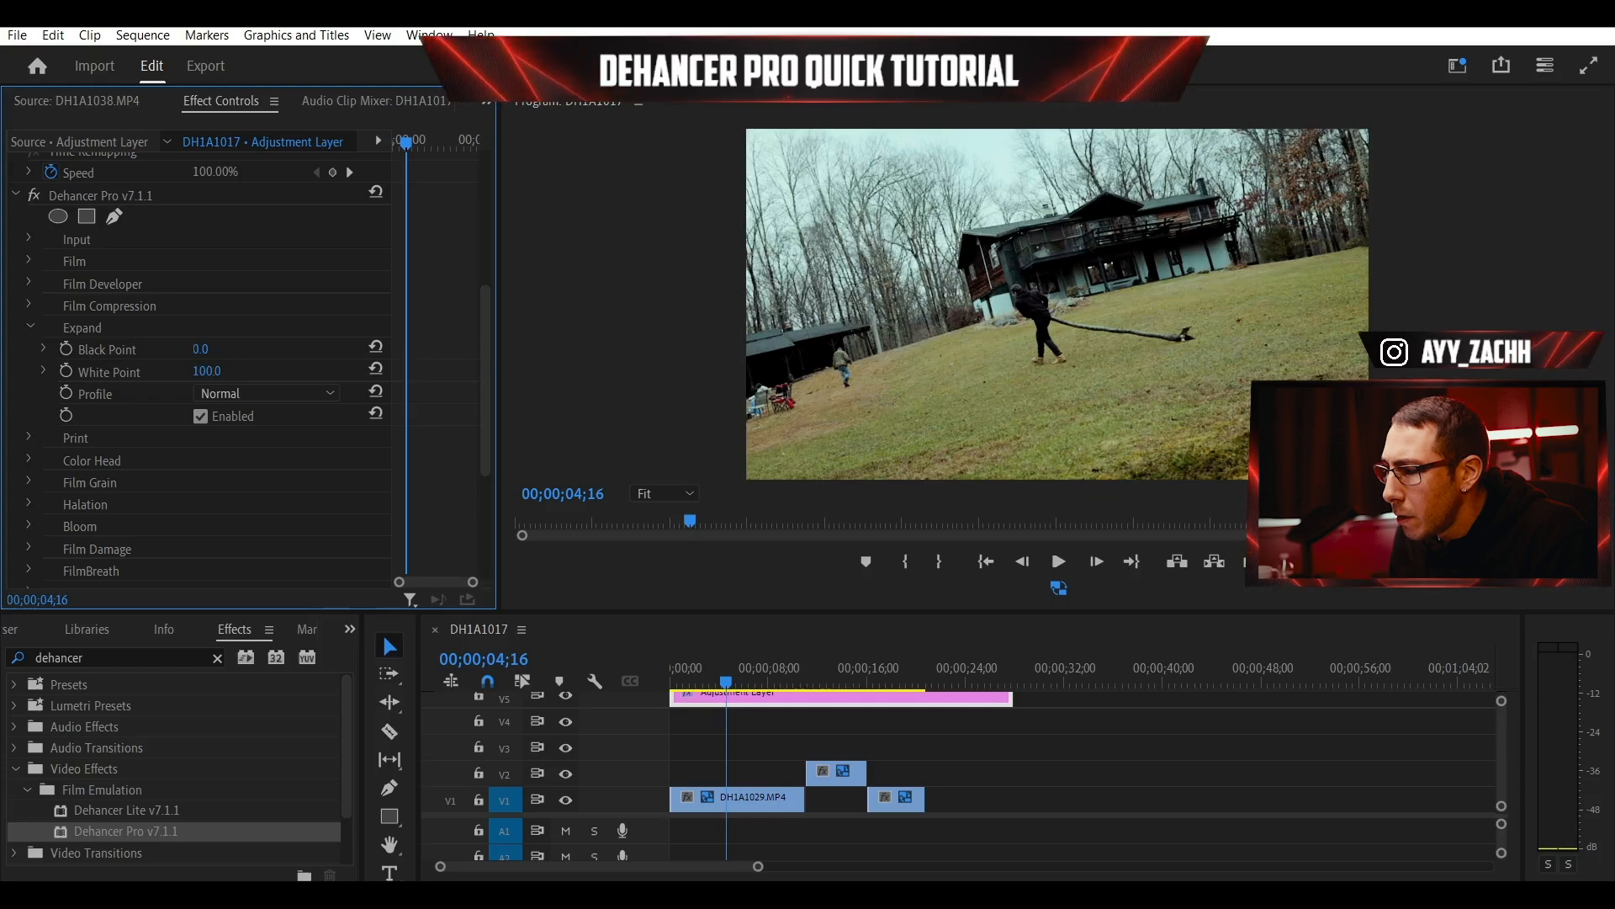
left_click(34, 325)
- Compare the Fujifilm 3513, Kodak 2383 and Kodak Endura Glossy Paper print profiles, settling on Kodak 2383 Print Film
left_click(32, 347)
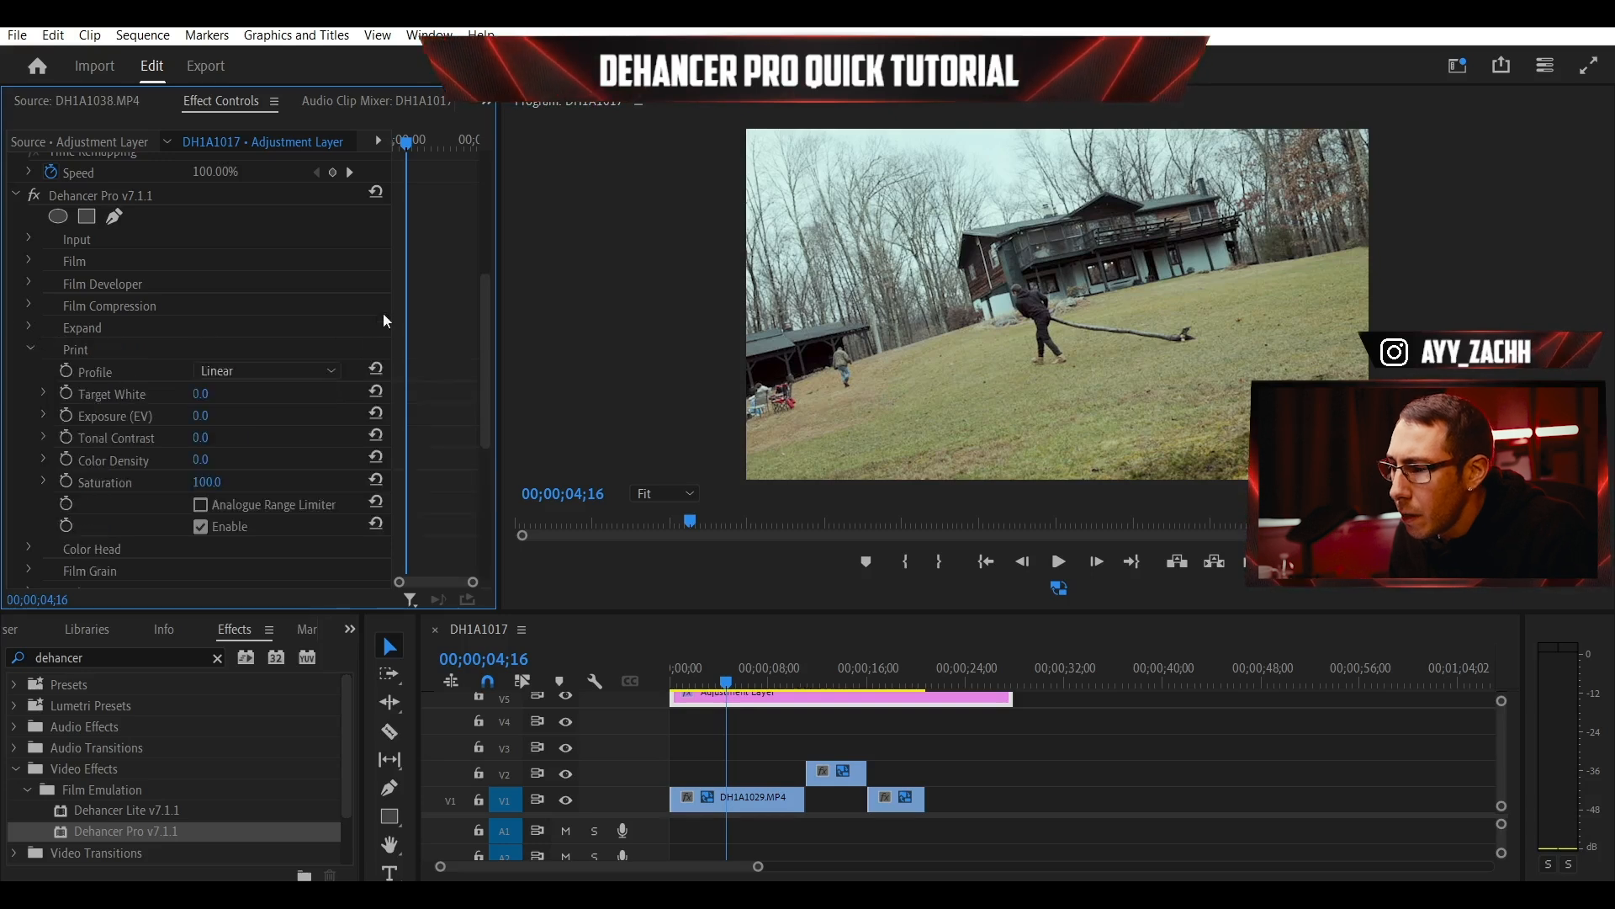
scroll(487, 298, "down", 3)
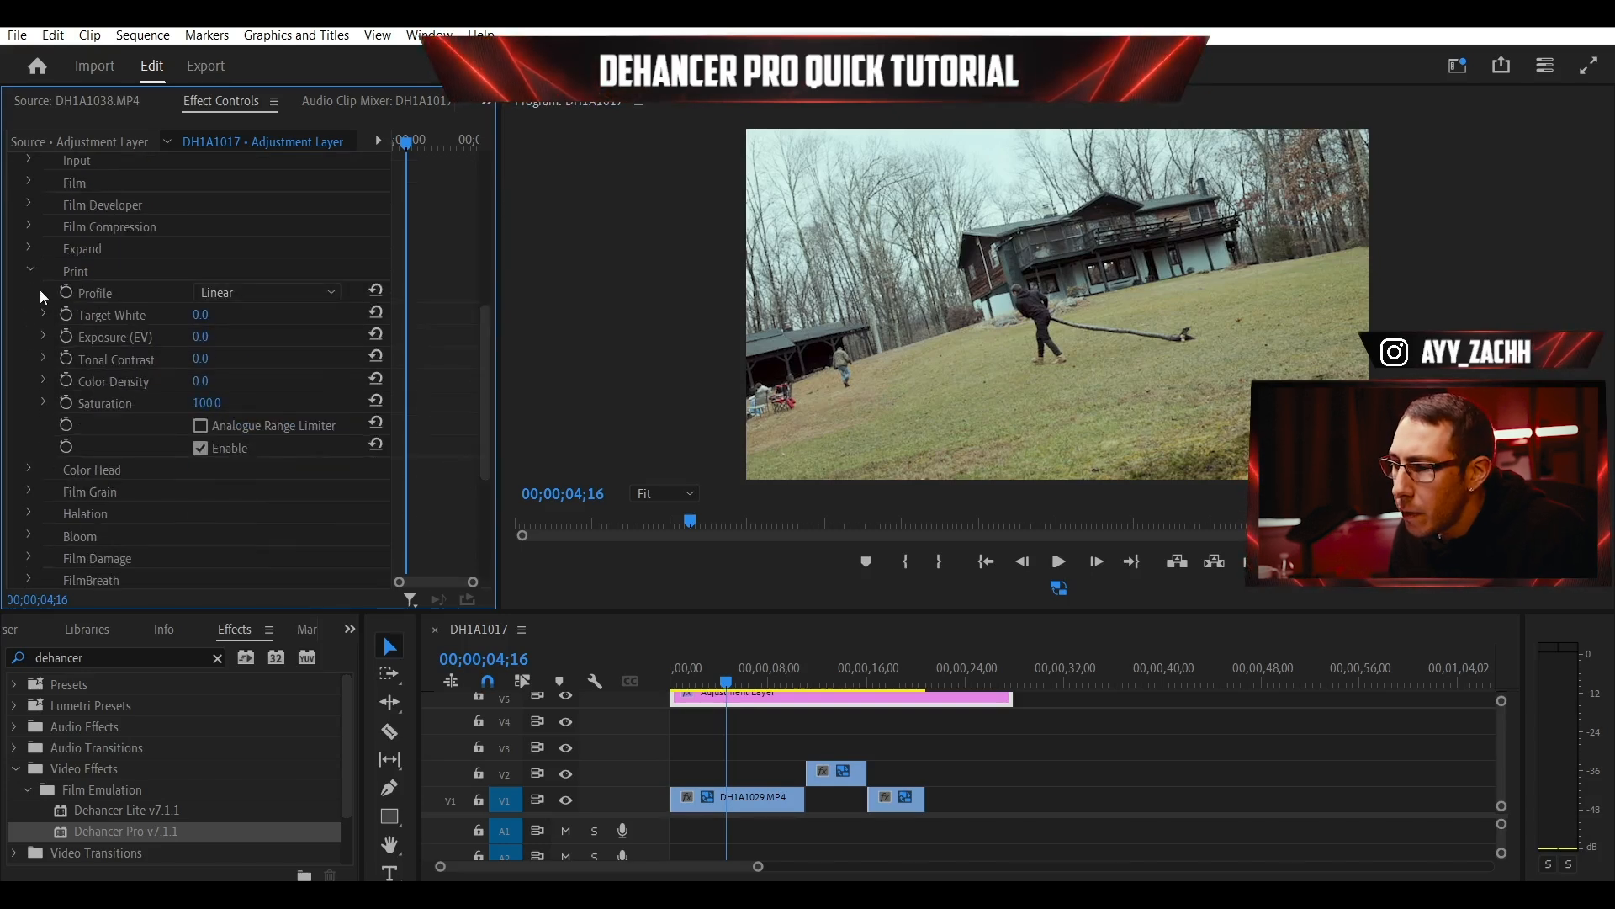
left_click(296, 295)
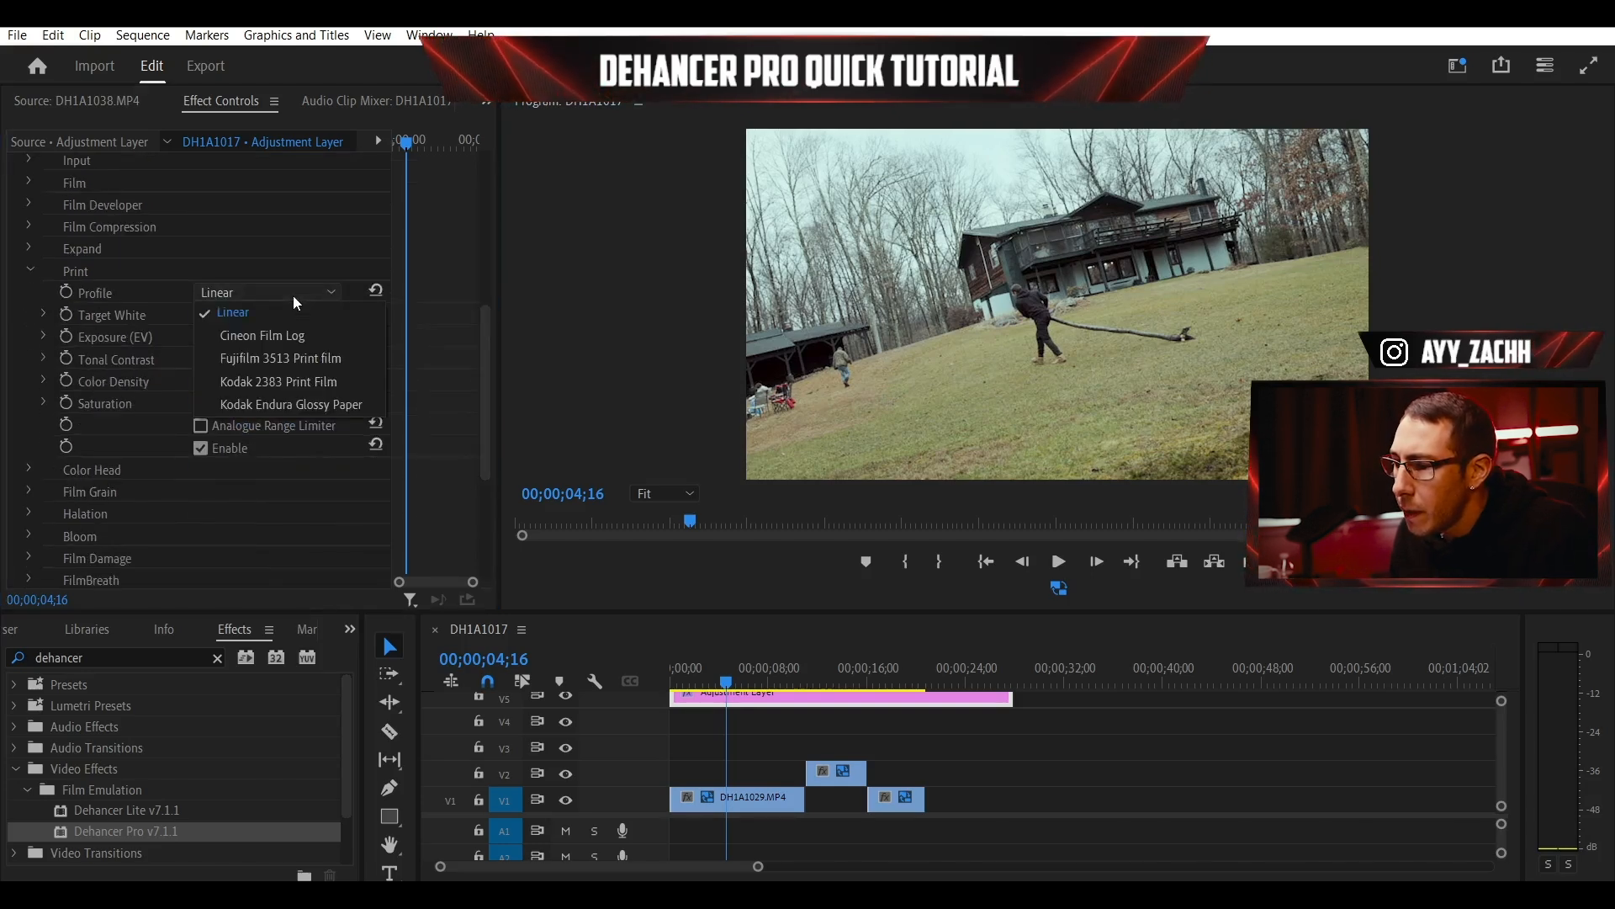
left_click(315, 366)
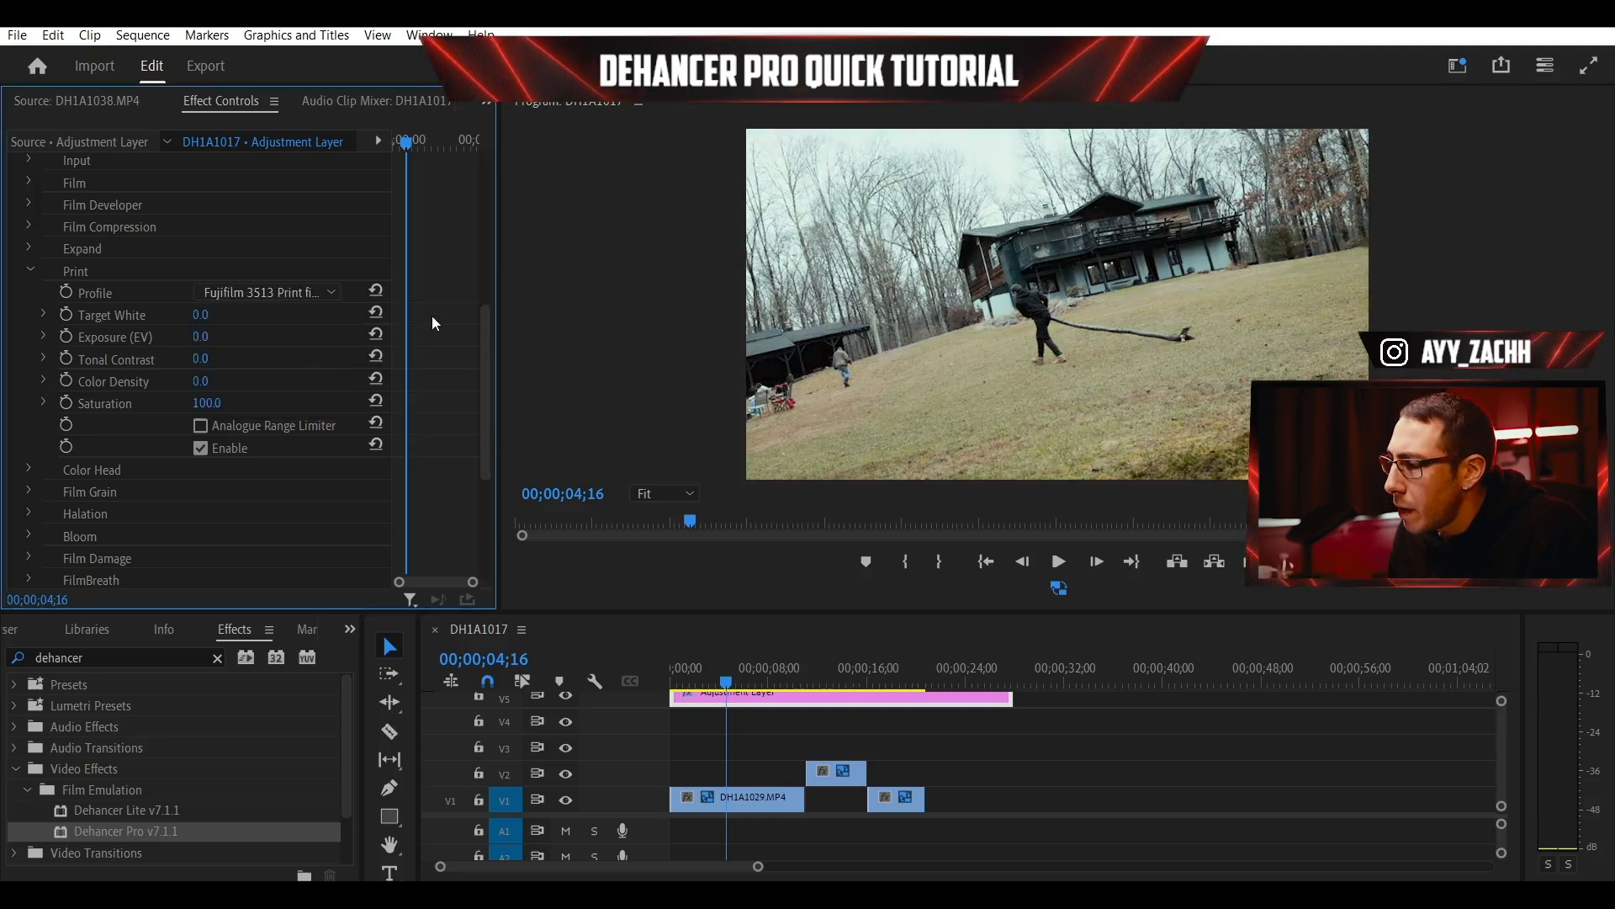
left_click(321, 289)
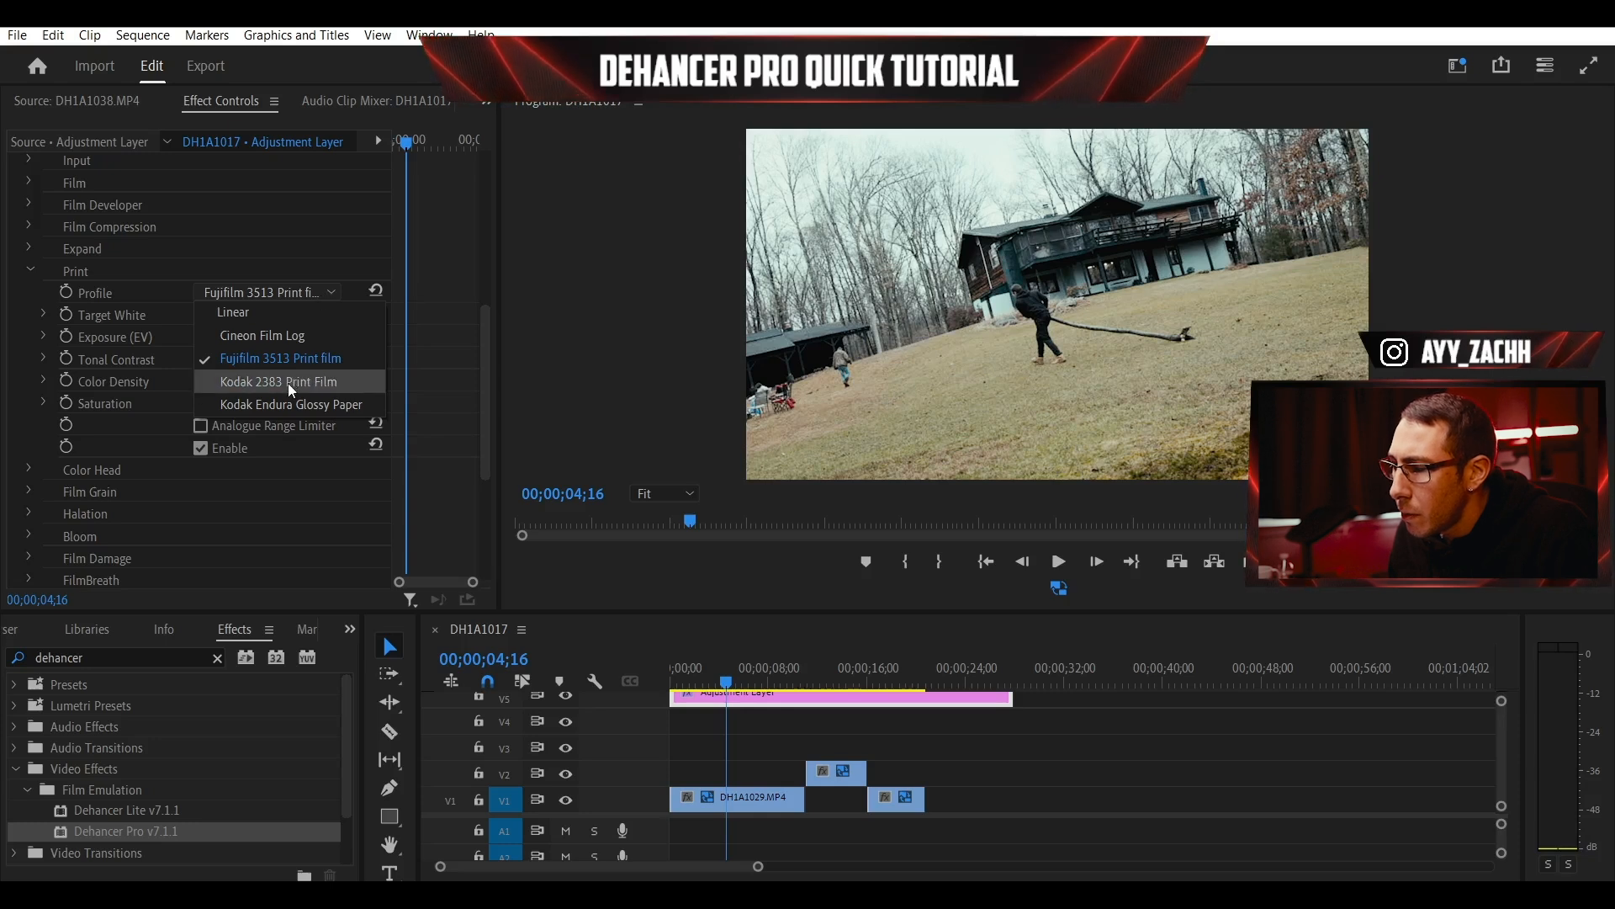
left_click(288, 382)
left_click(321, 292)
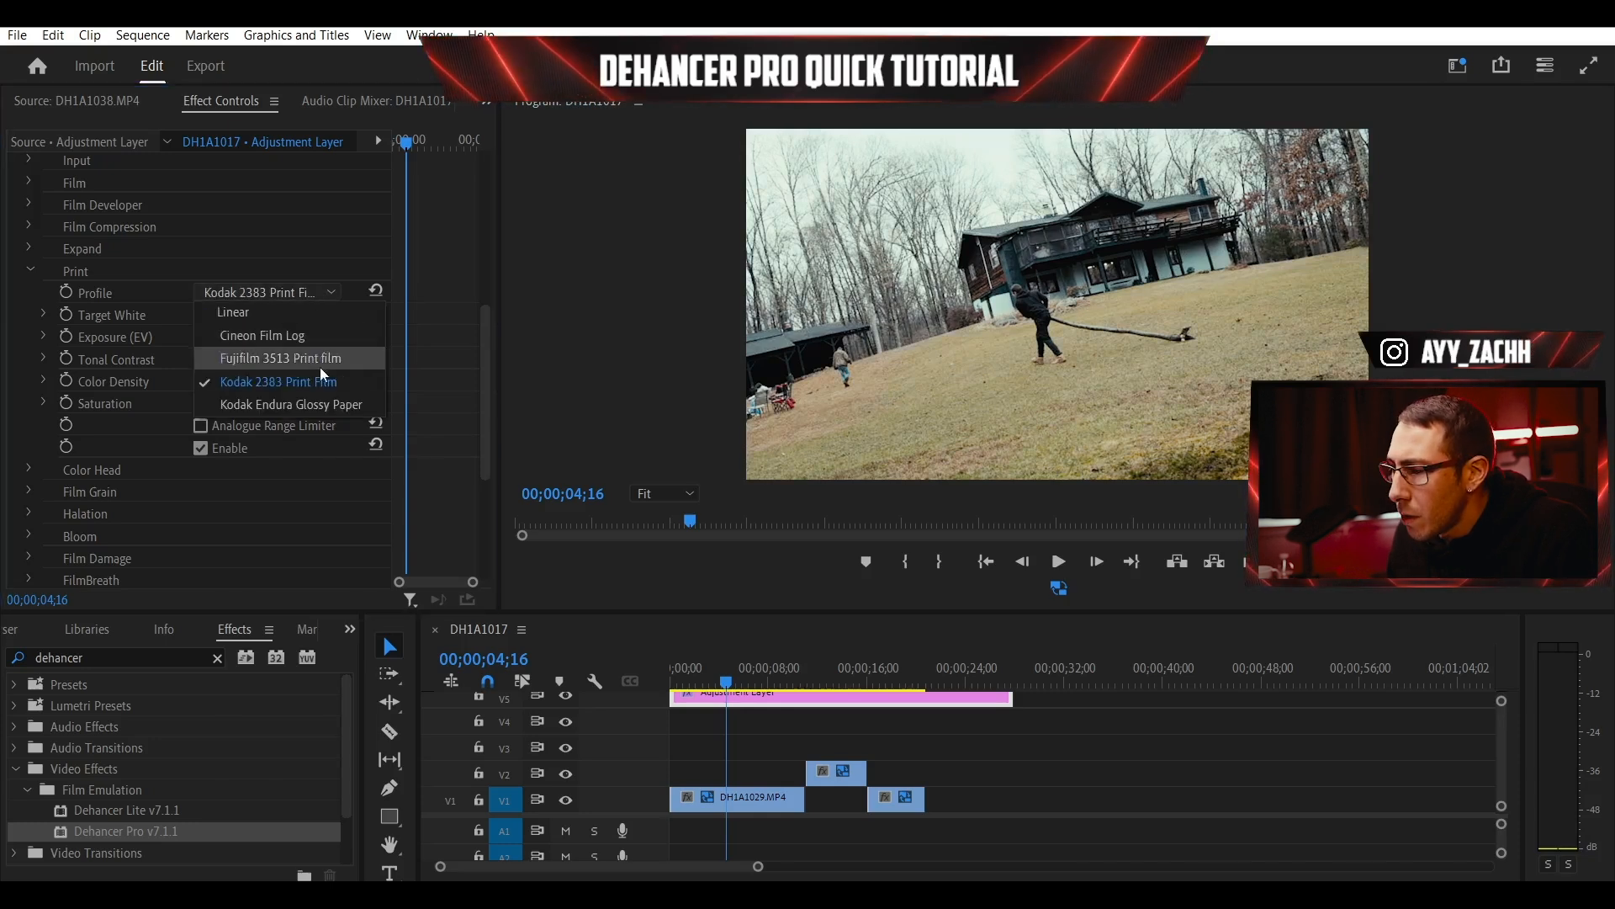
left_click(335, 409)
left_click(321, 292)
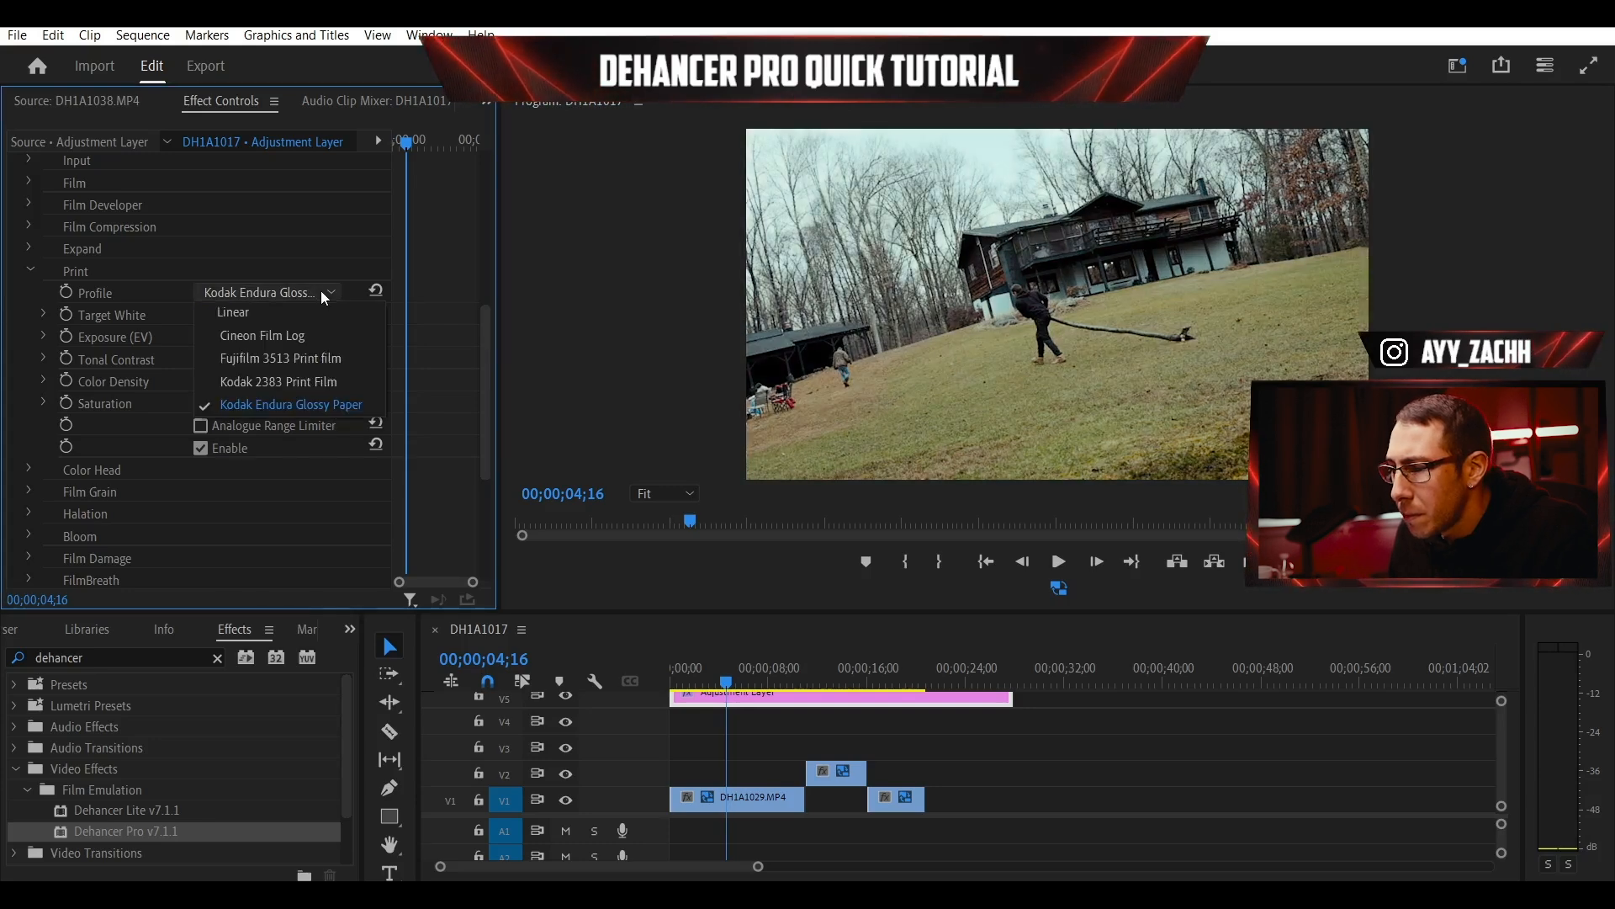
left_click(264, 380)
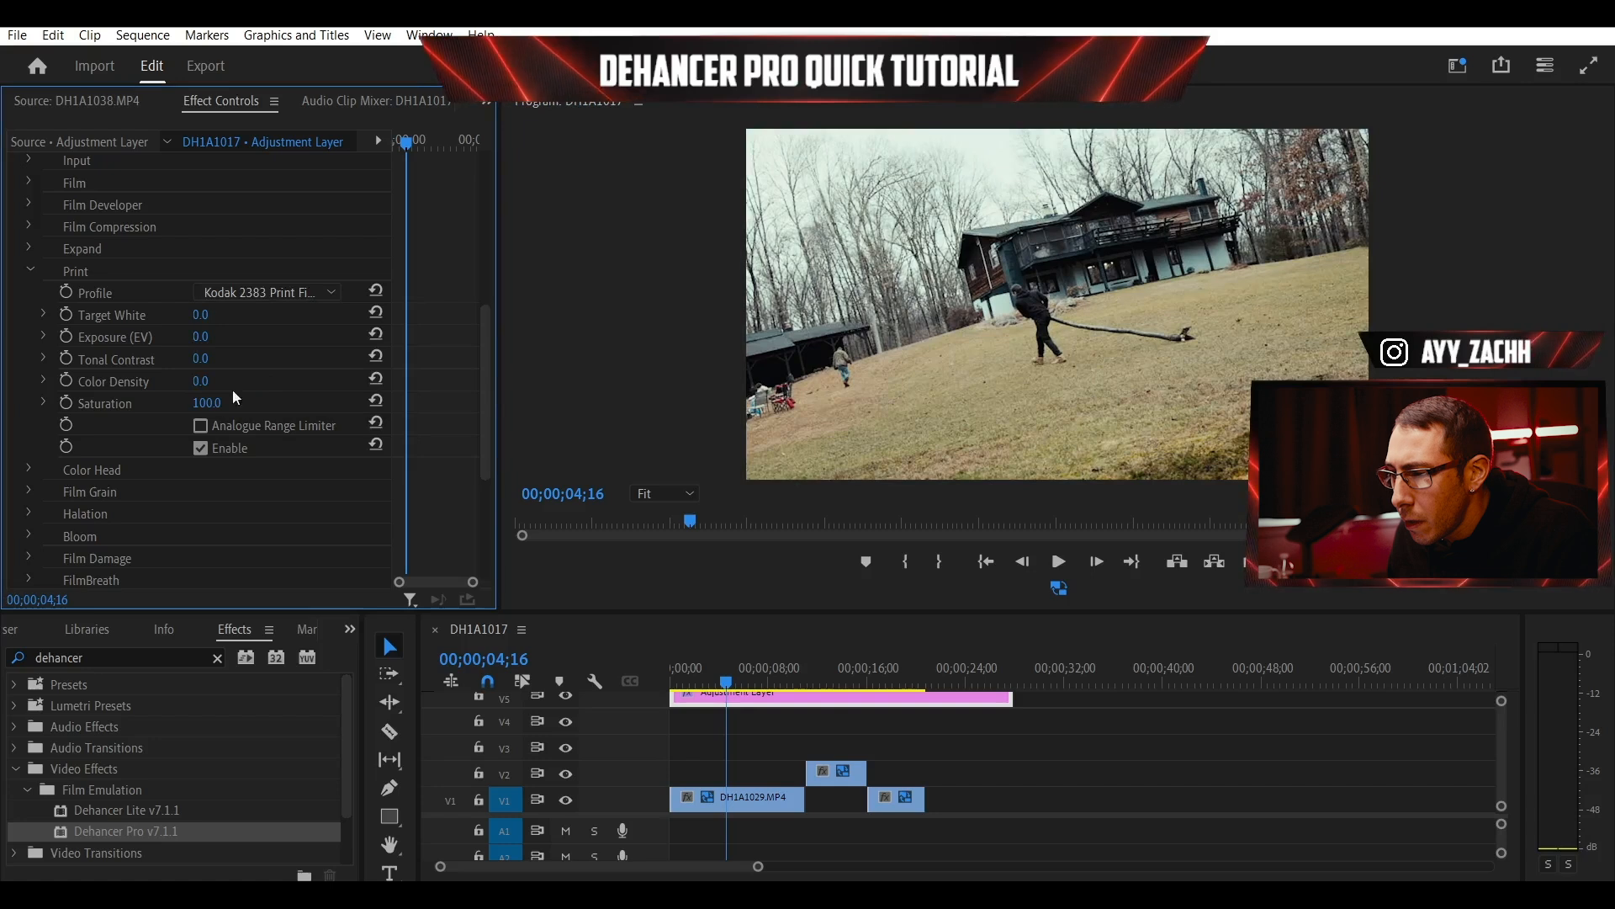
- Set the color boost in the Film Developer section to 50
scroll(478, 255, "up", 4)
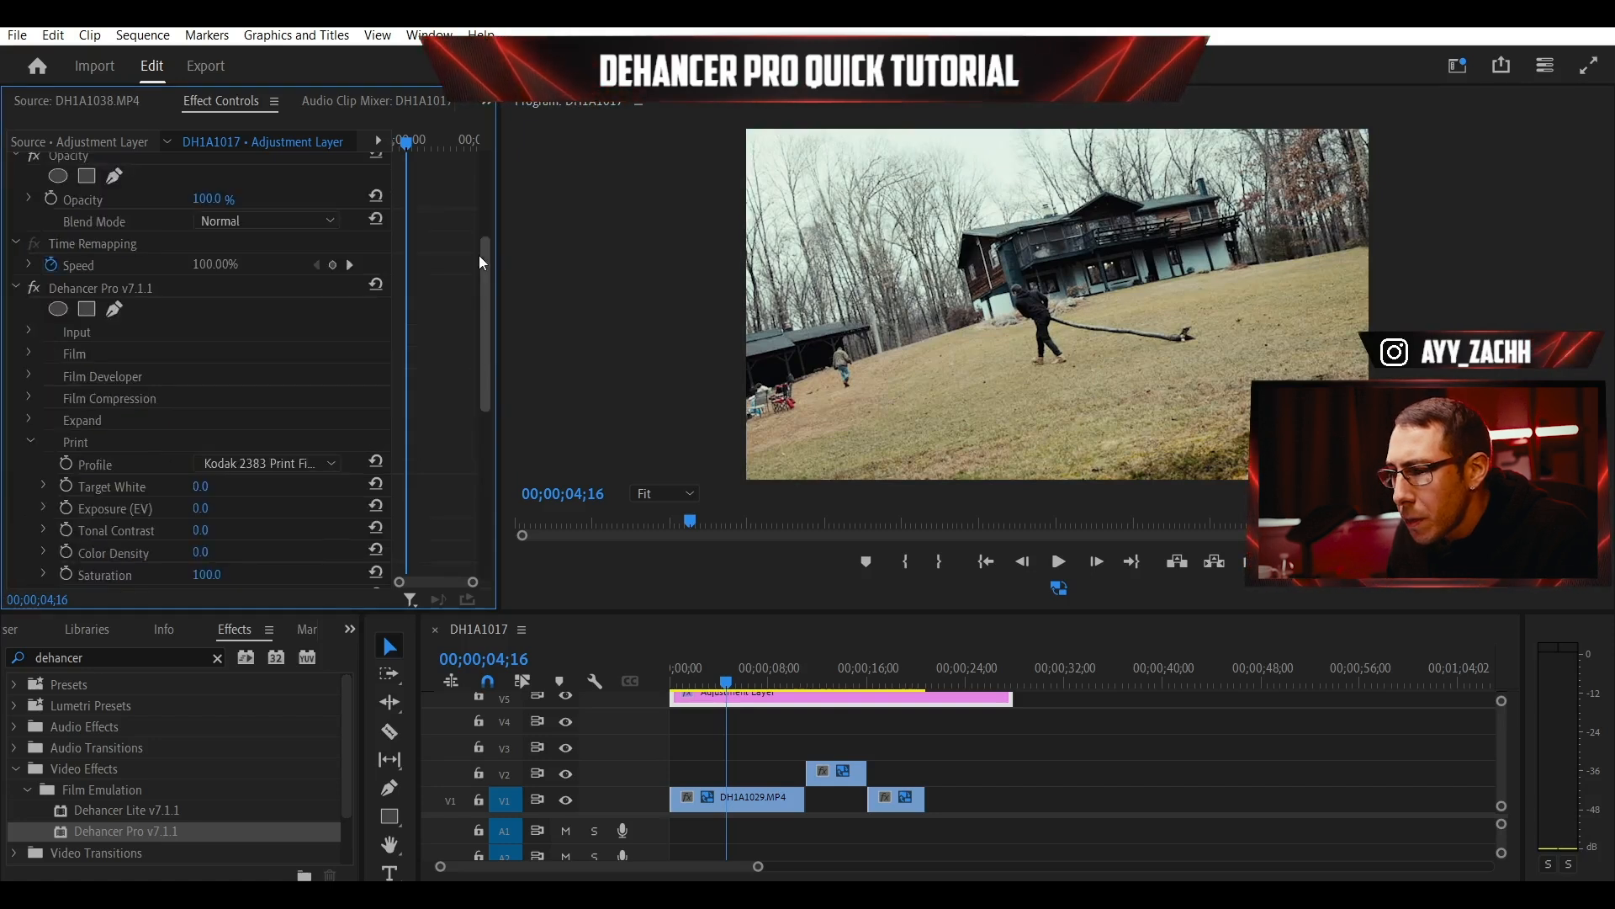
left_click(28, 373)
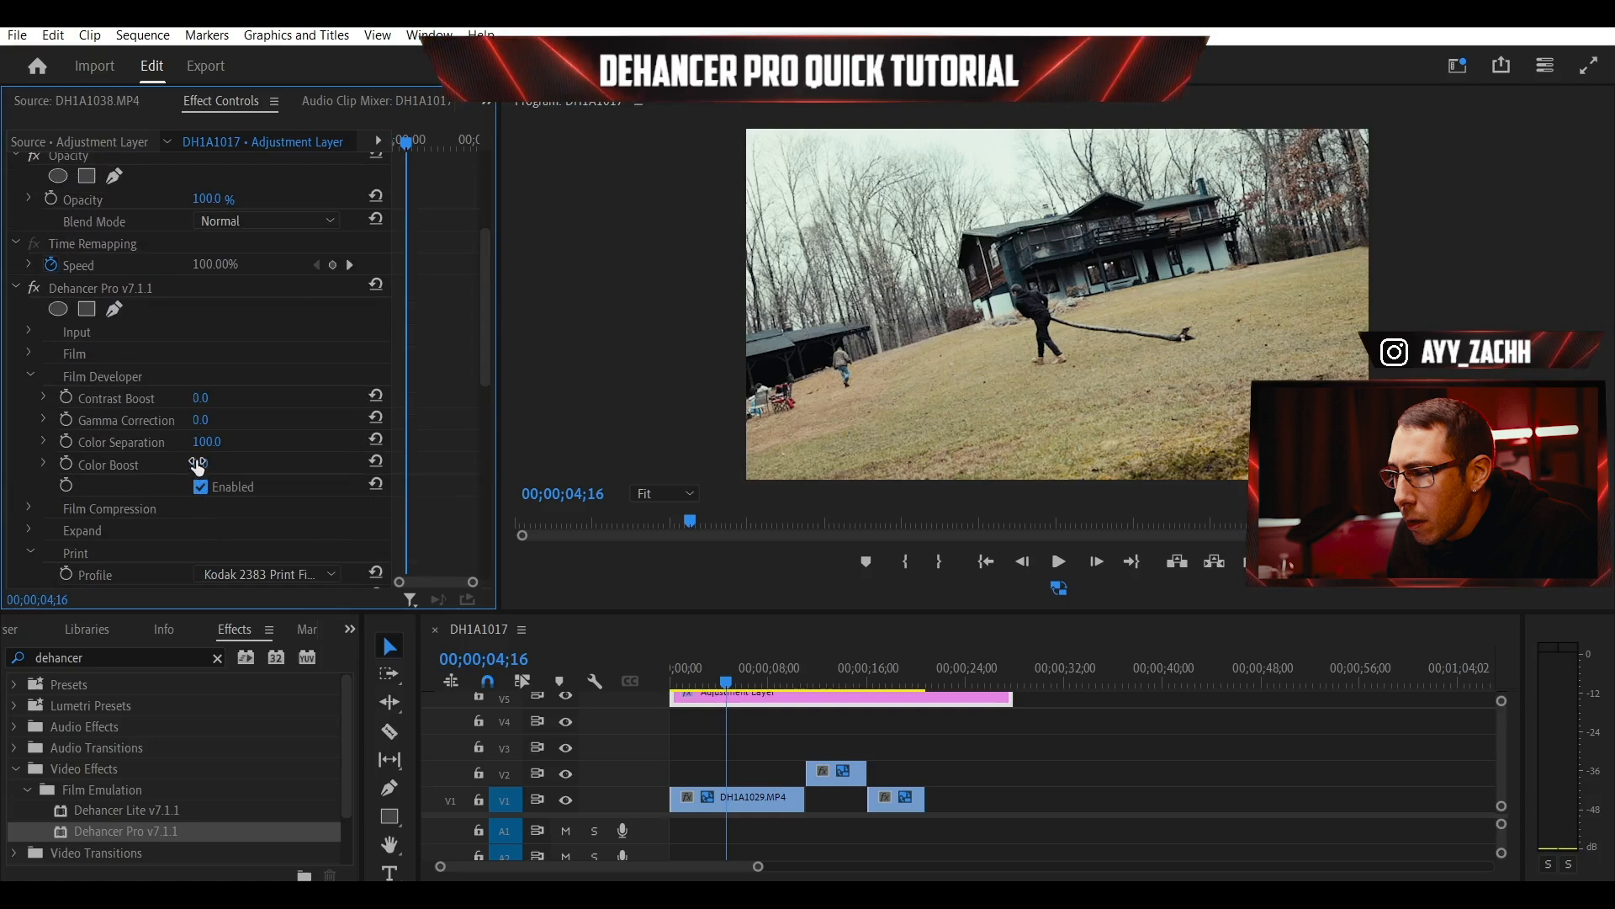
left_click(43, 461)
left_click_drag(208, 501, 270, 503)
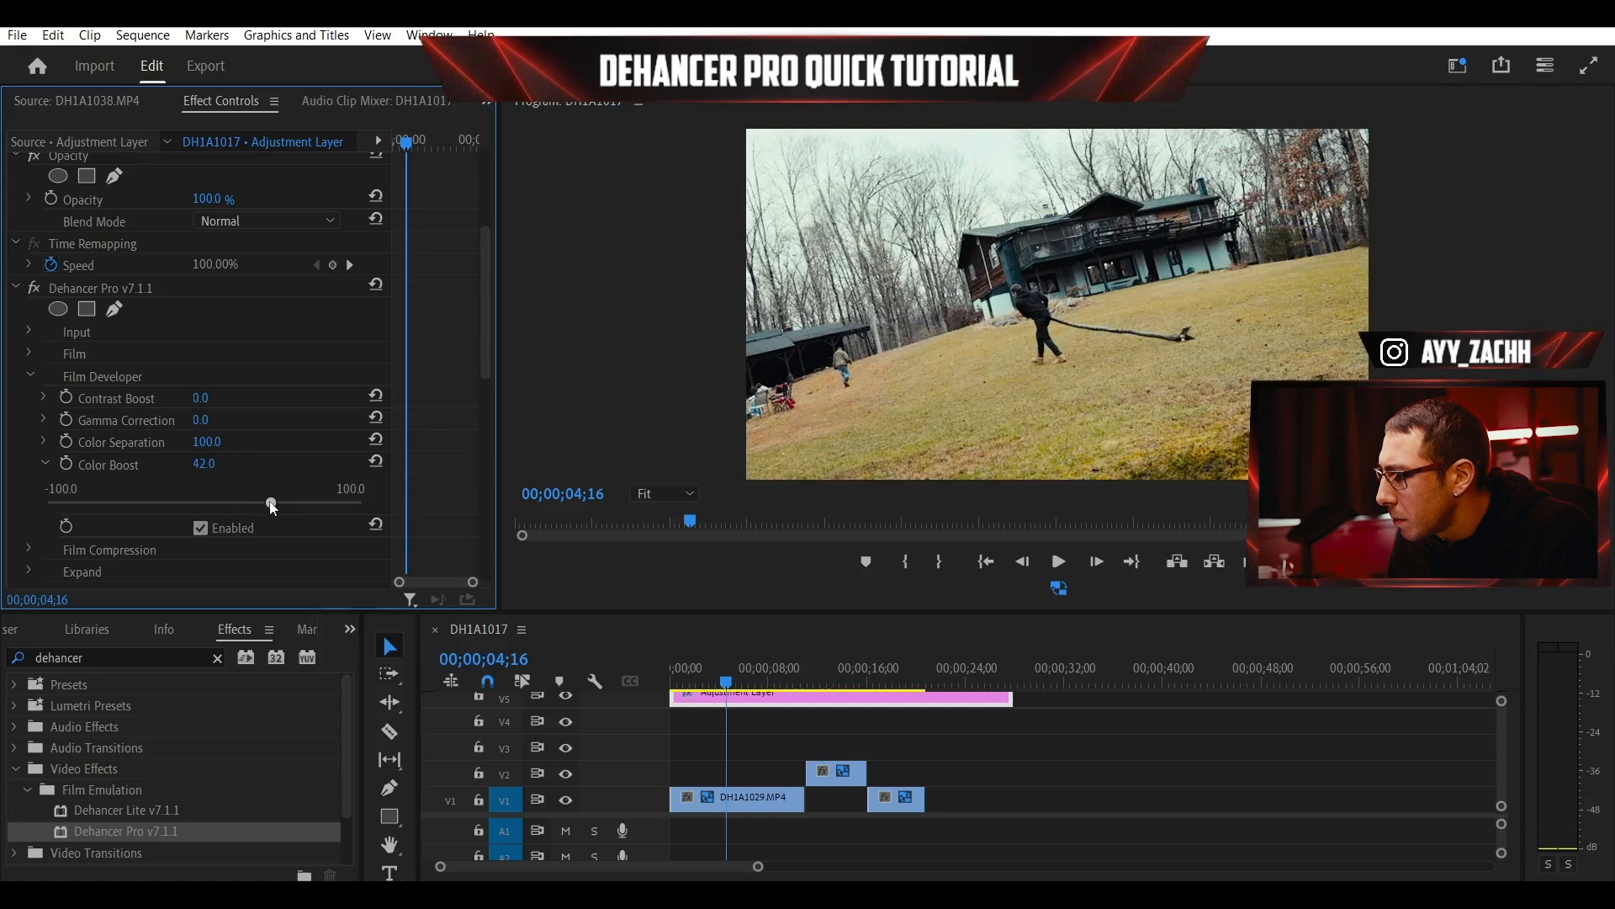
left_click(204, 464)
type("5")
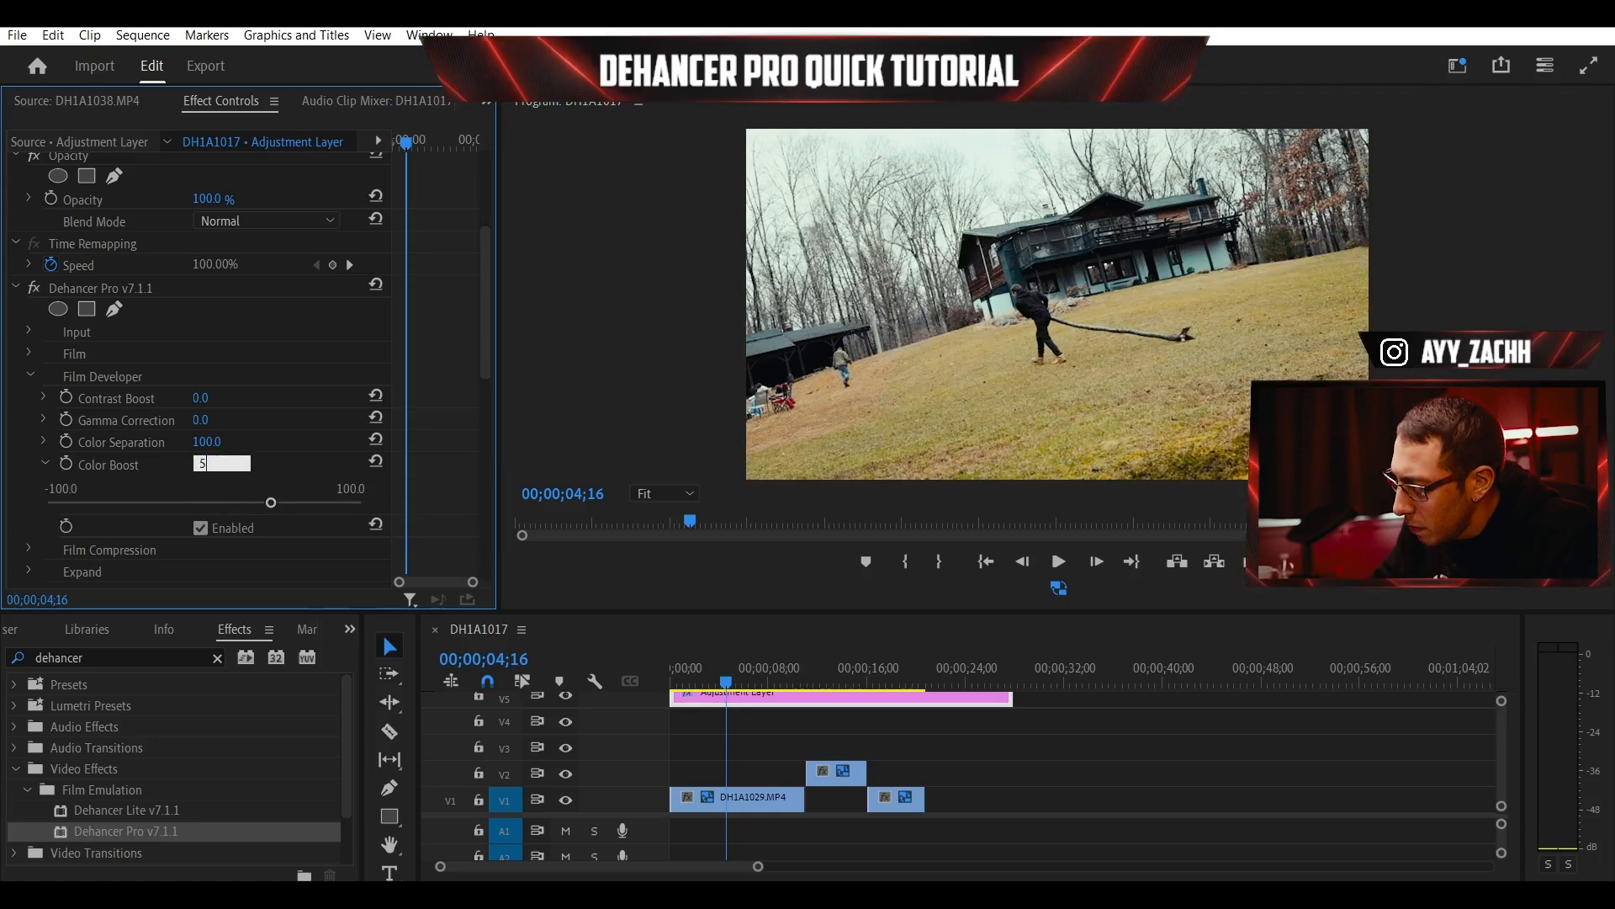
type("0")
key("Return")
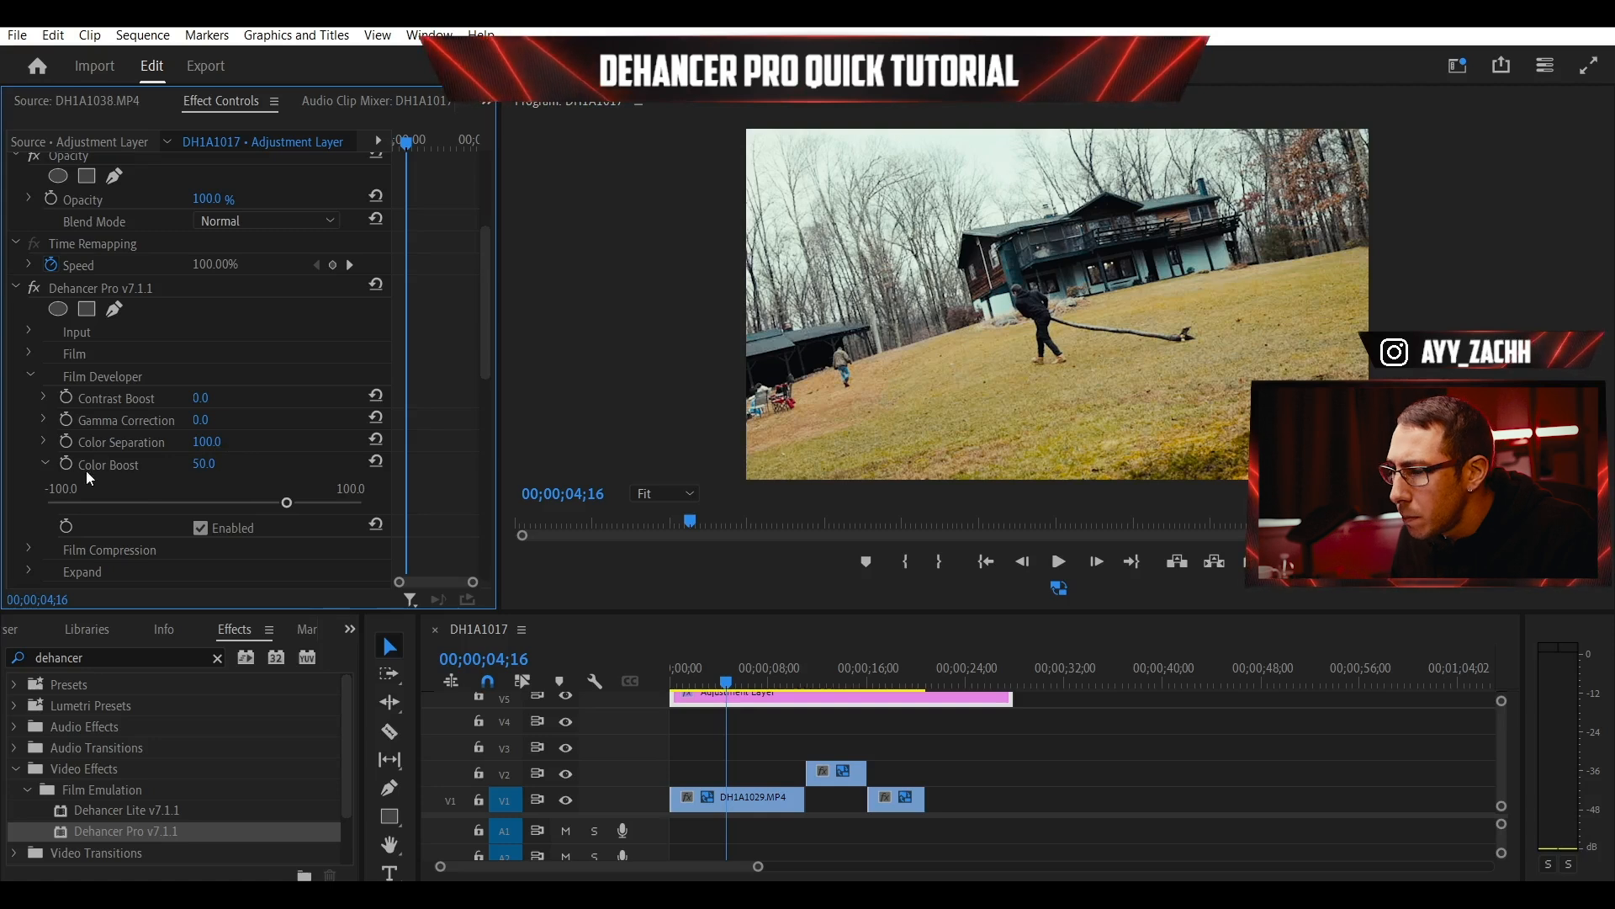
left_click(44, 462)
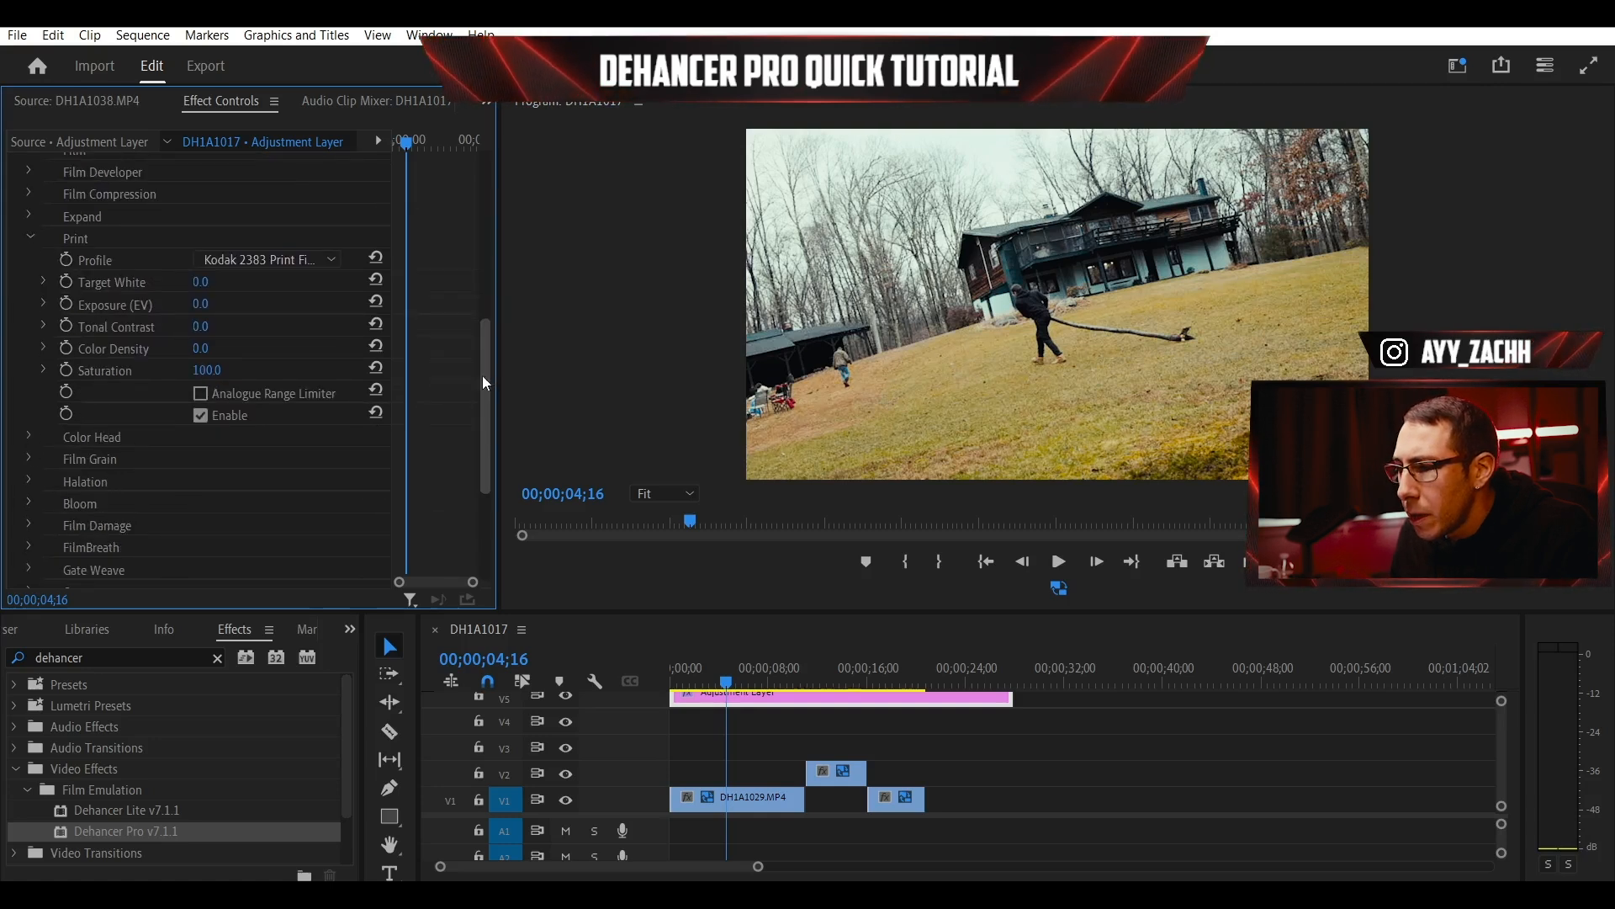
- Try target white values of 0.1, 1.7 and -1.4 in the Print section
left_click(45, 282)
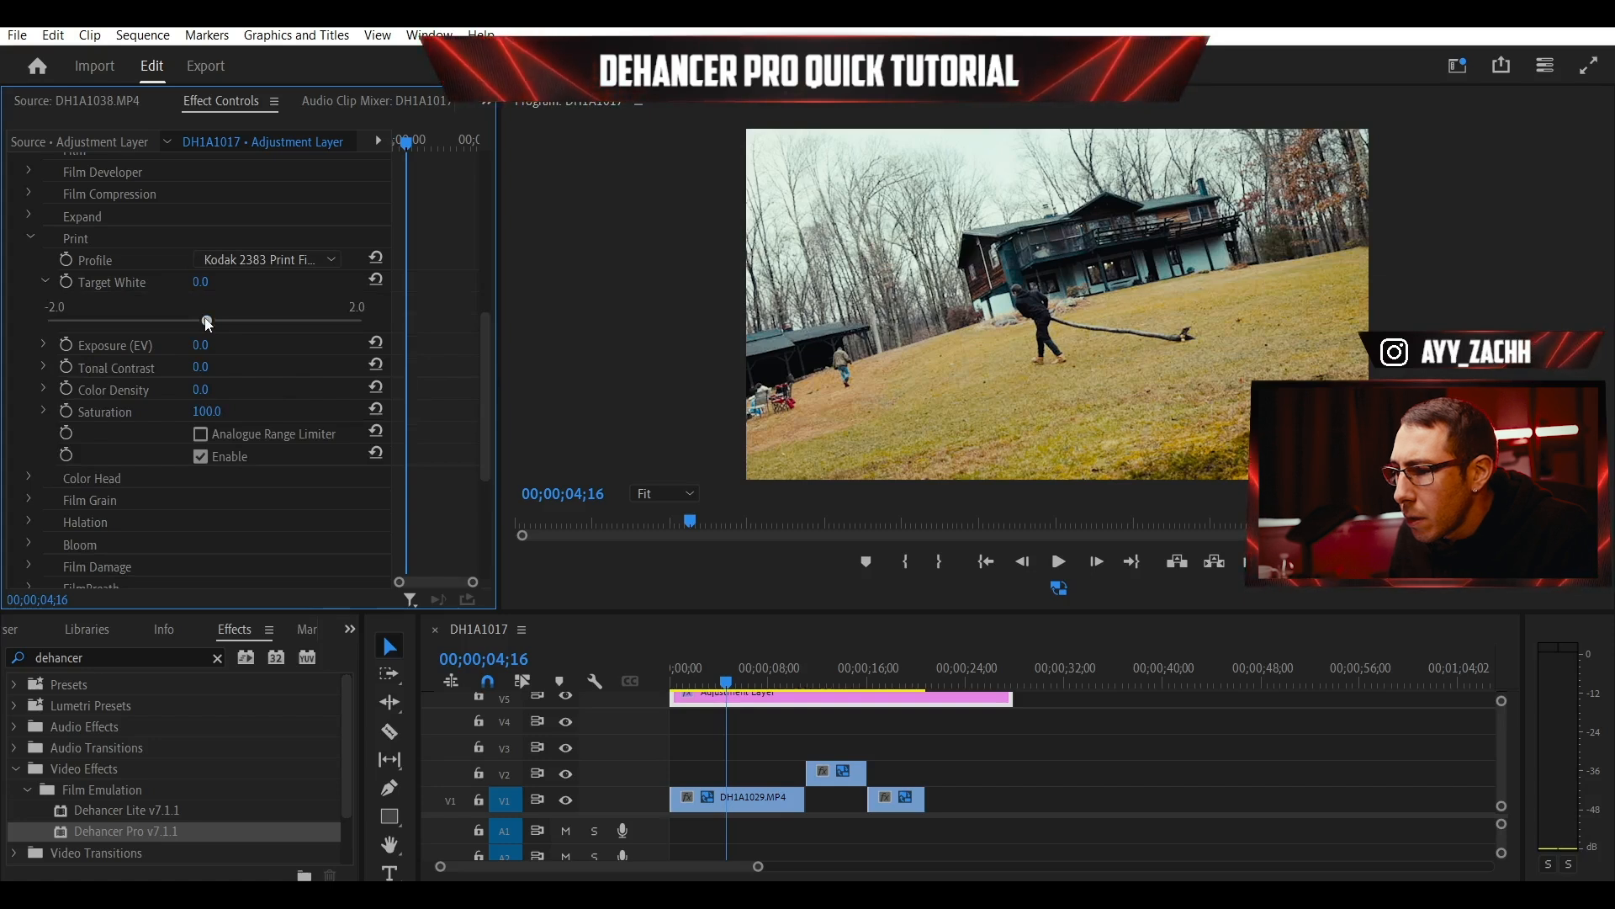
left_click_drag(207, 324, 214, 322)
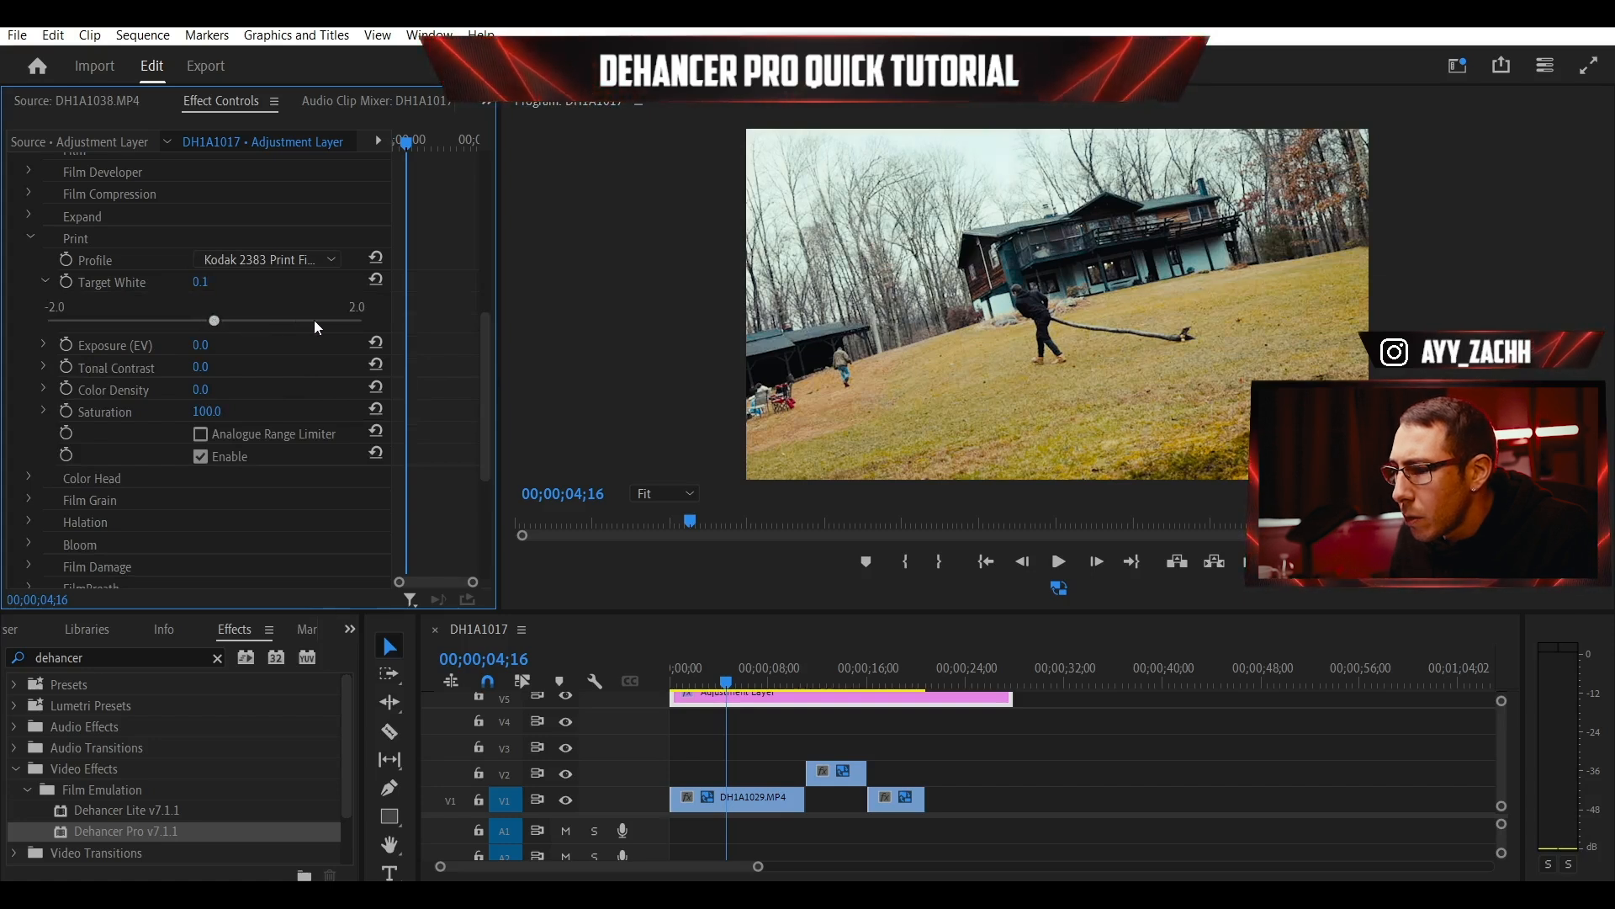
mouse_move(320, 320)
left_mouse_down()
mouse_move(362, 322)
mouse_move(14, 320)
mouse_move(343, 306)
left_mouse_up()
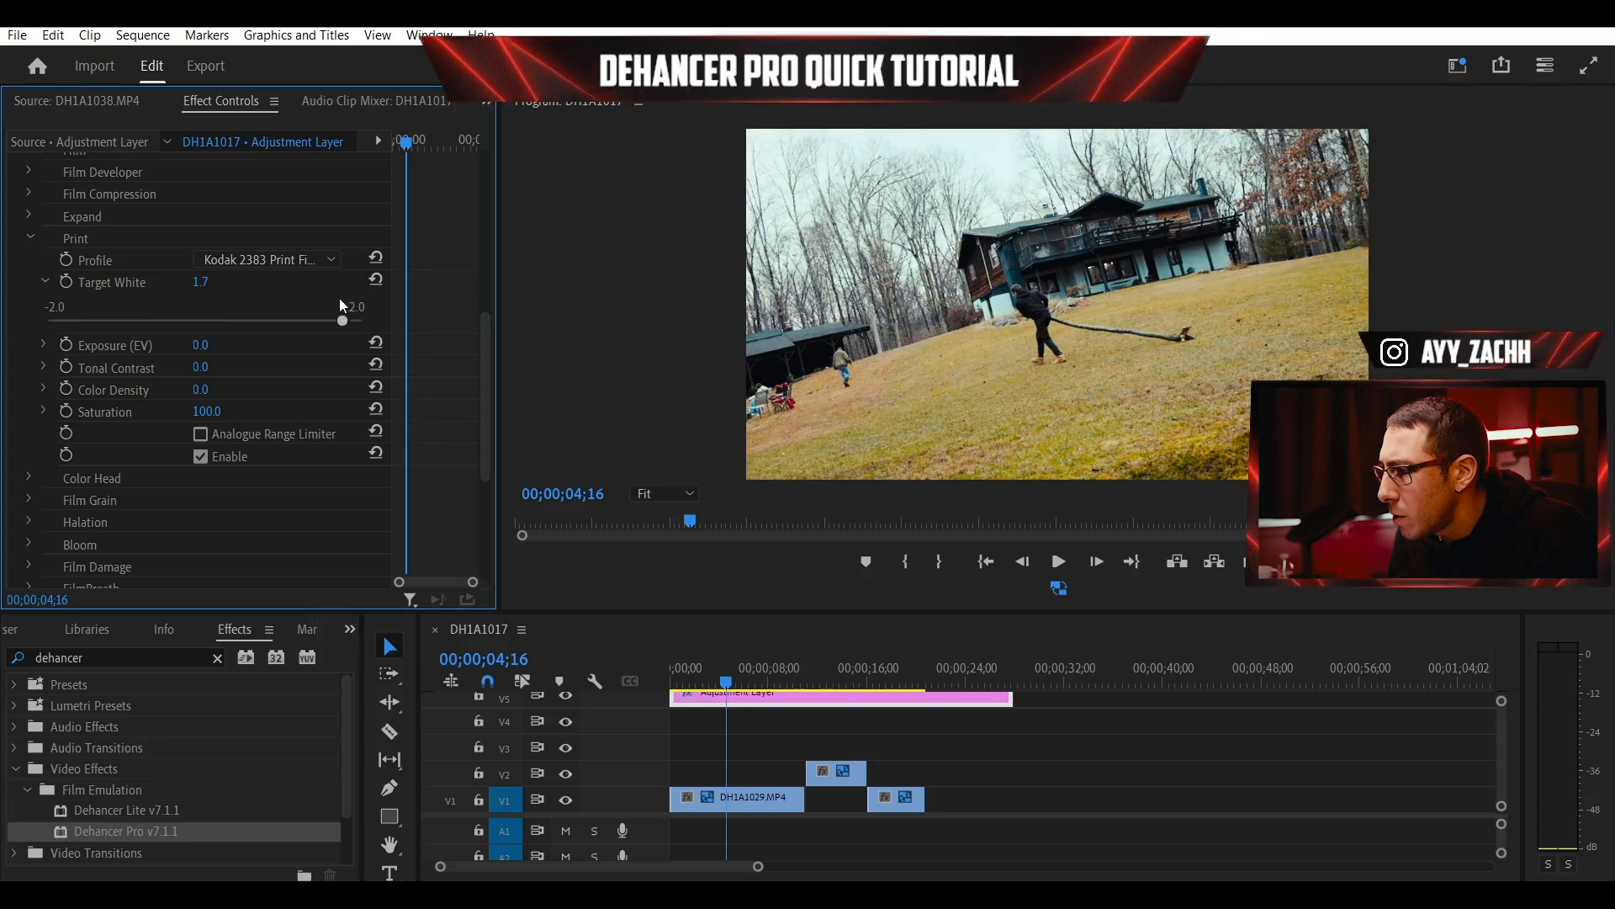
left_click_drag(114, 304, 95, 305)
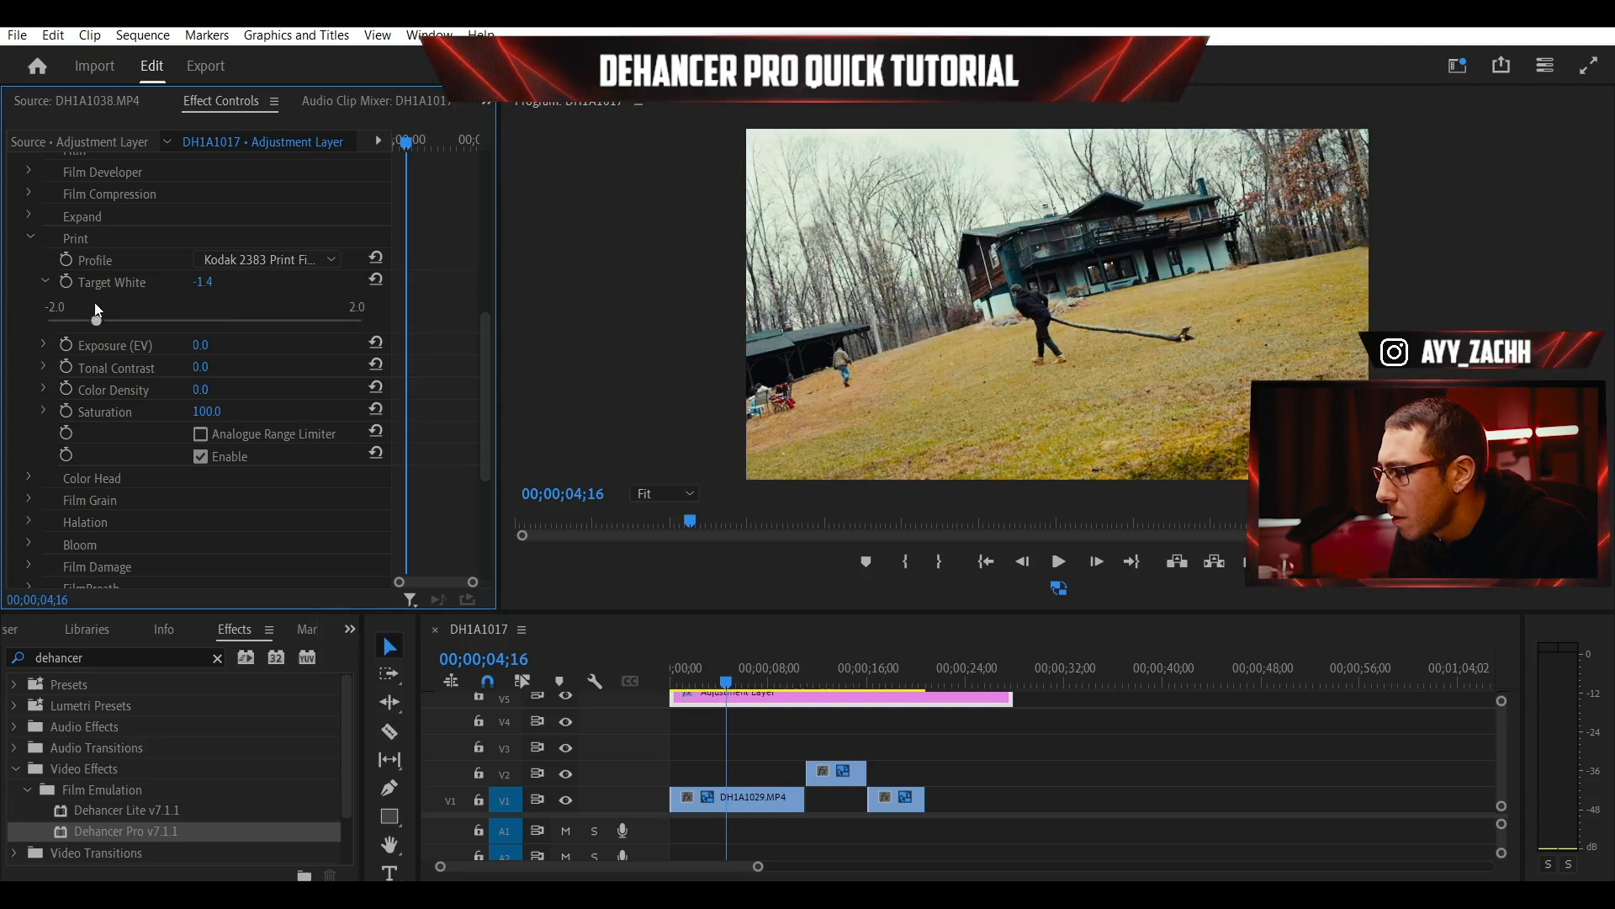
left_click_drag(4, 333, 4, 333)
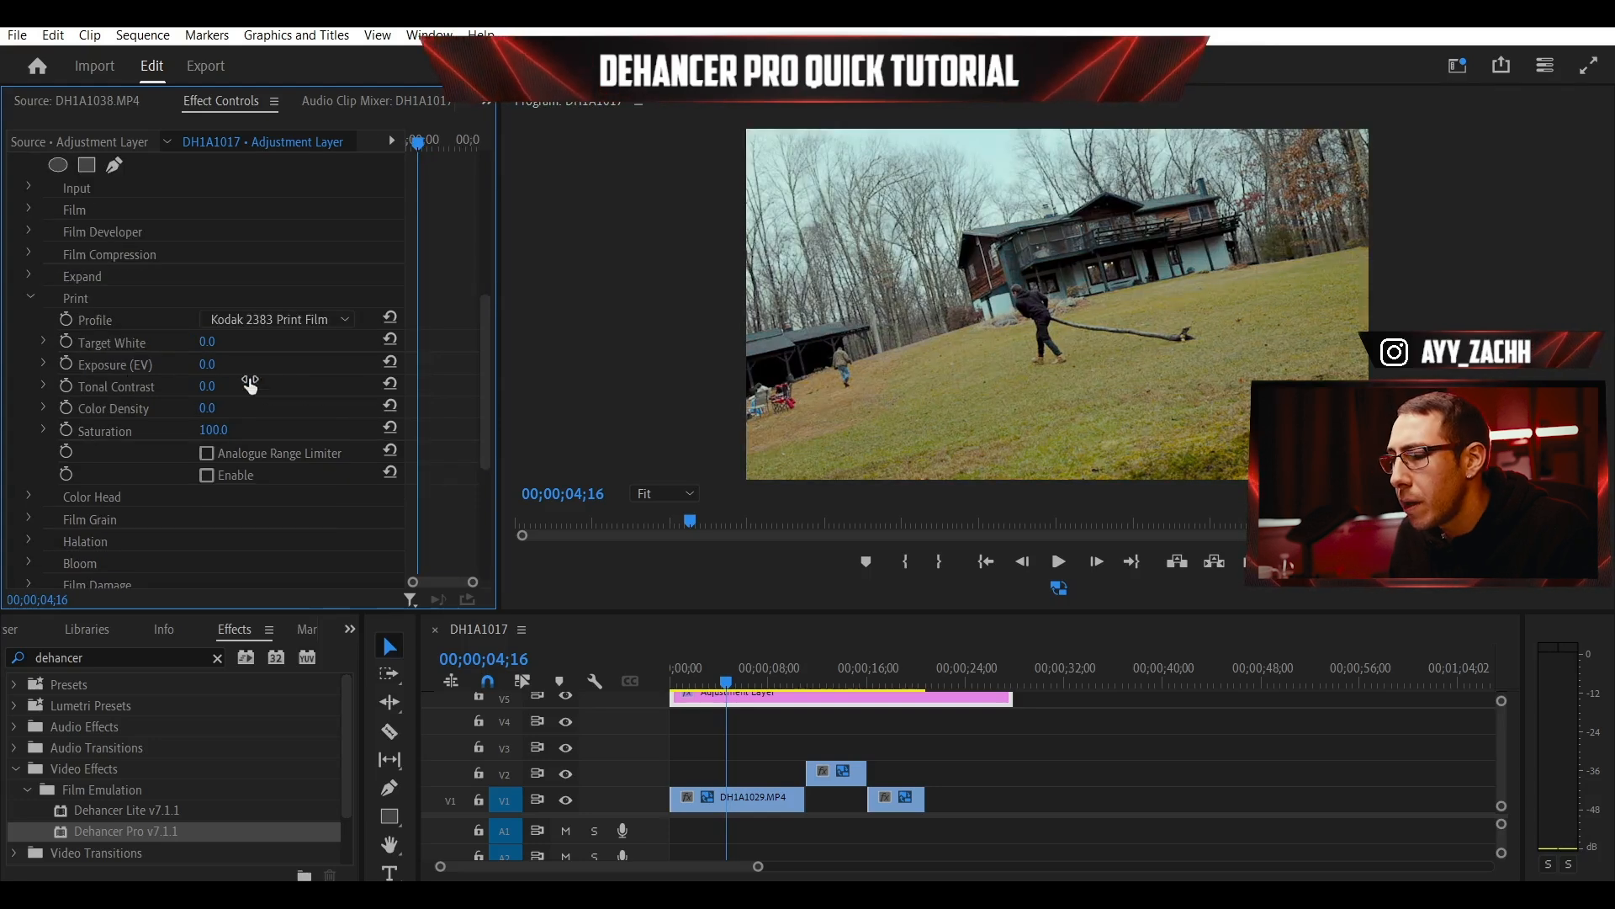
- Try a Print exposure of 1.7 EV and a strongly negative exposure, and collapse the exposure setting
left_click(44, 362)
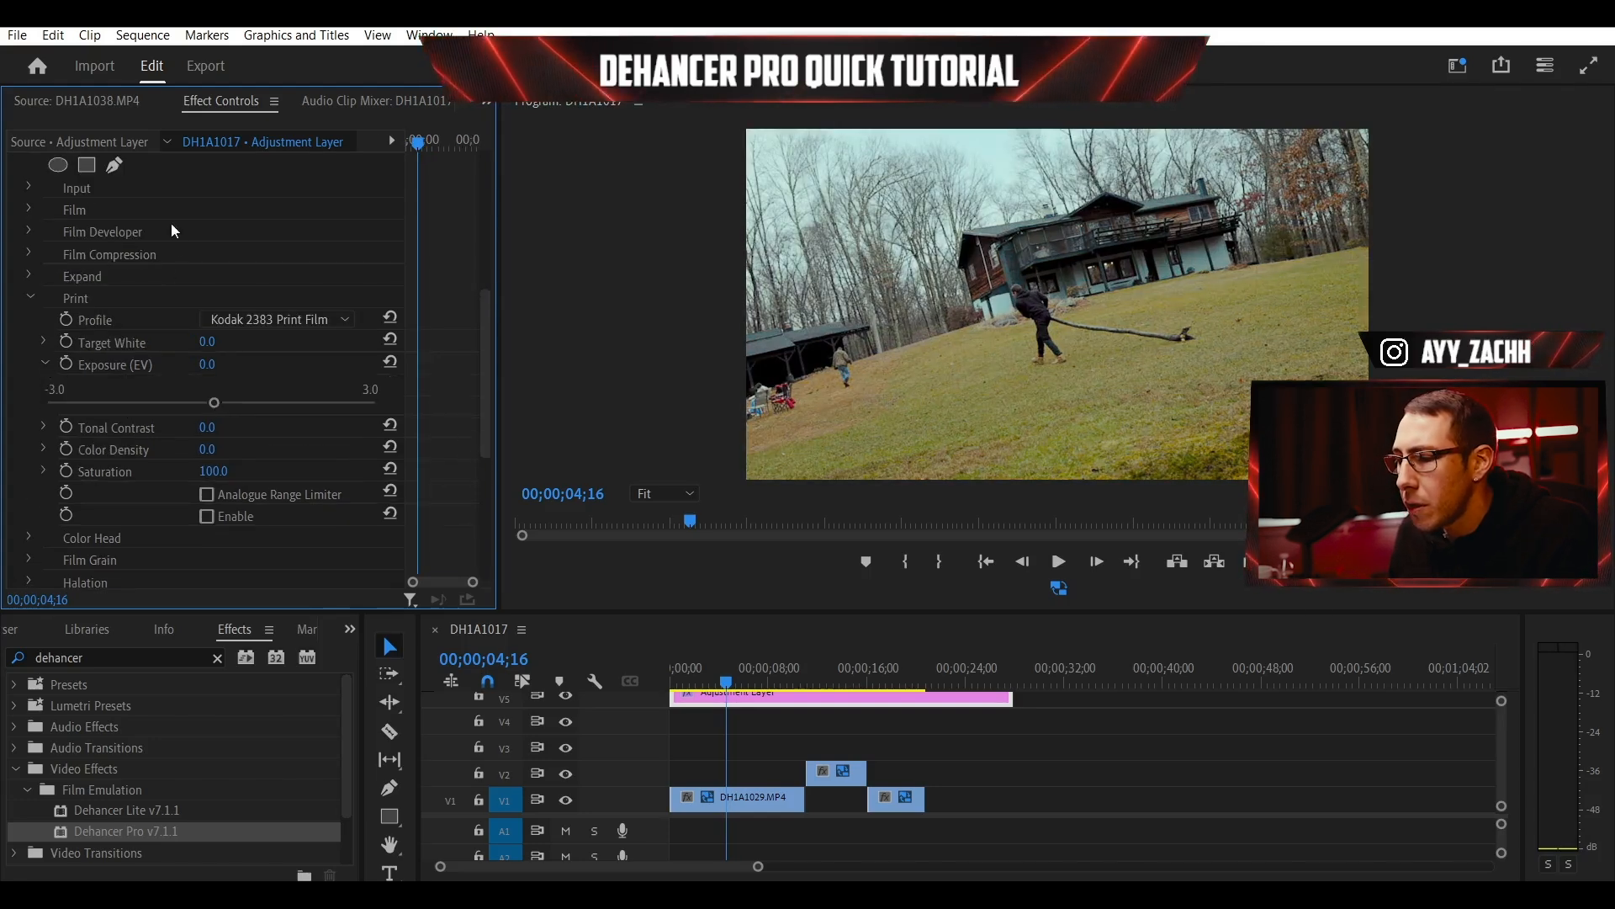
left_click_drag(210, 404, 303, 404)
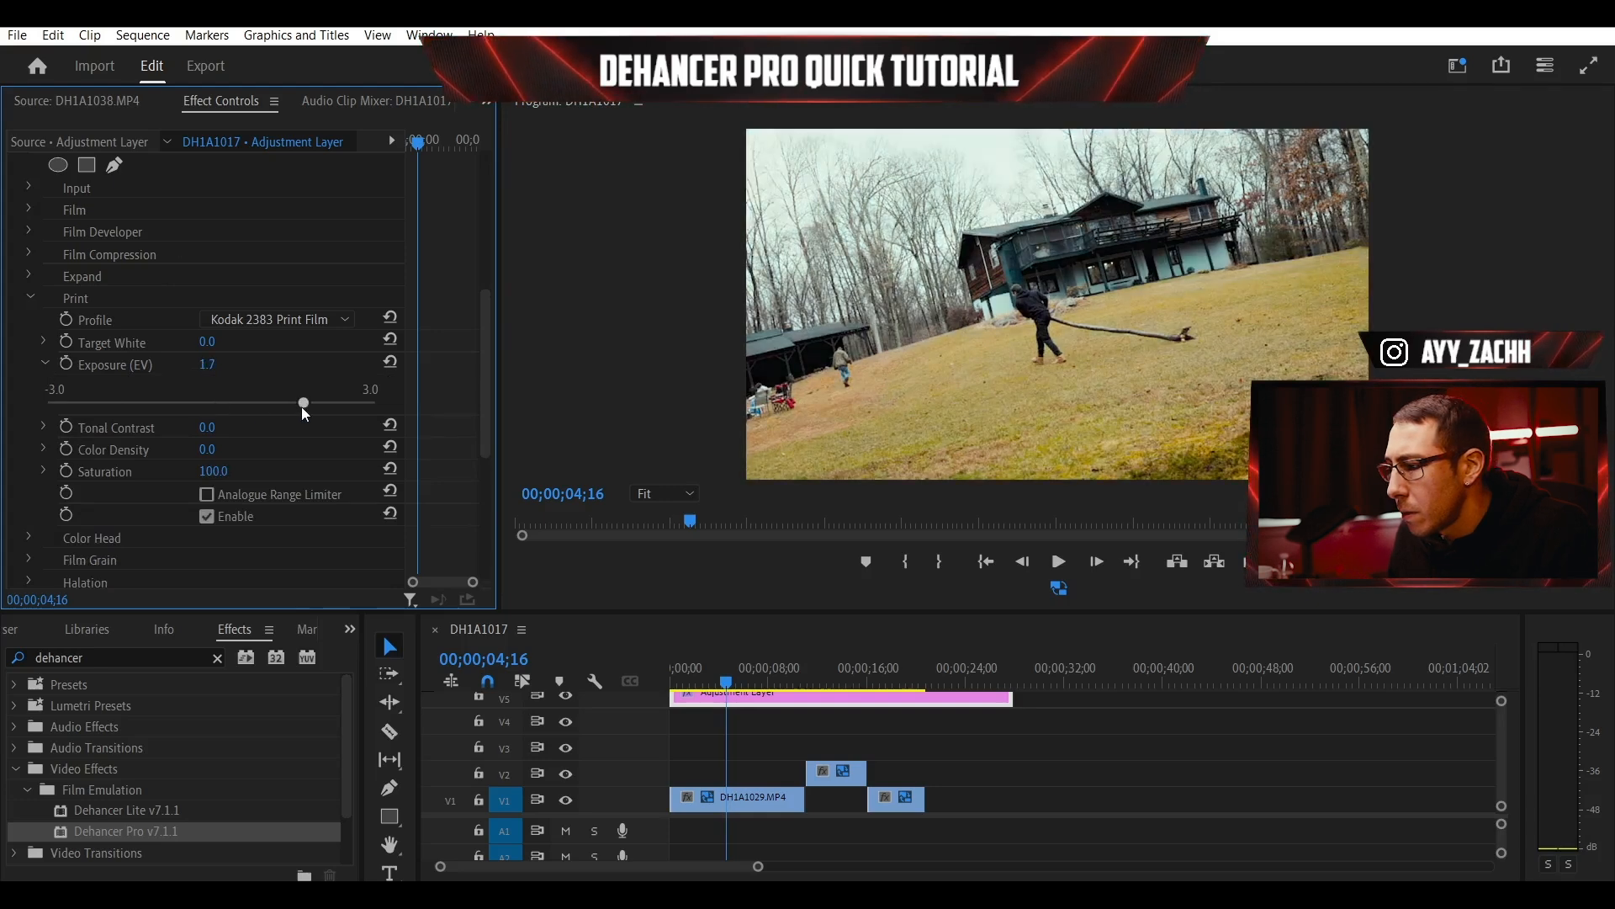
left_click_drag(271, 411, 54, 396)
left_click(43, 364)
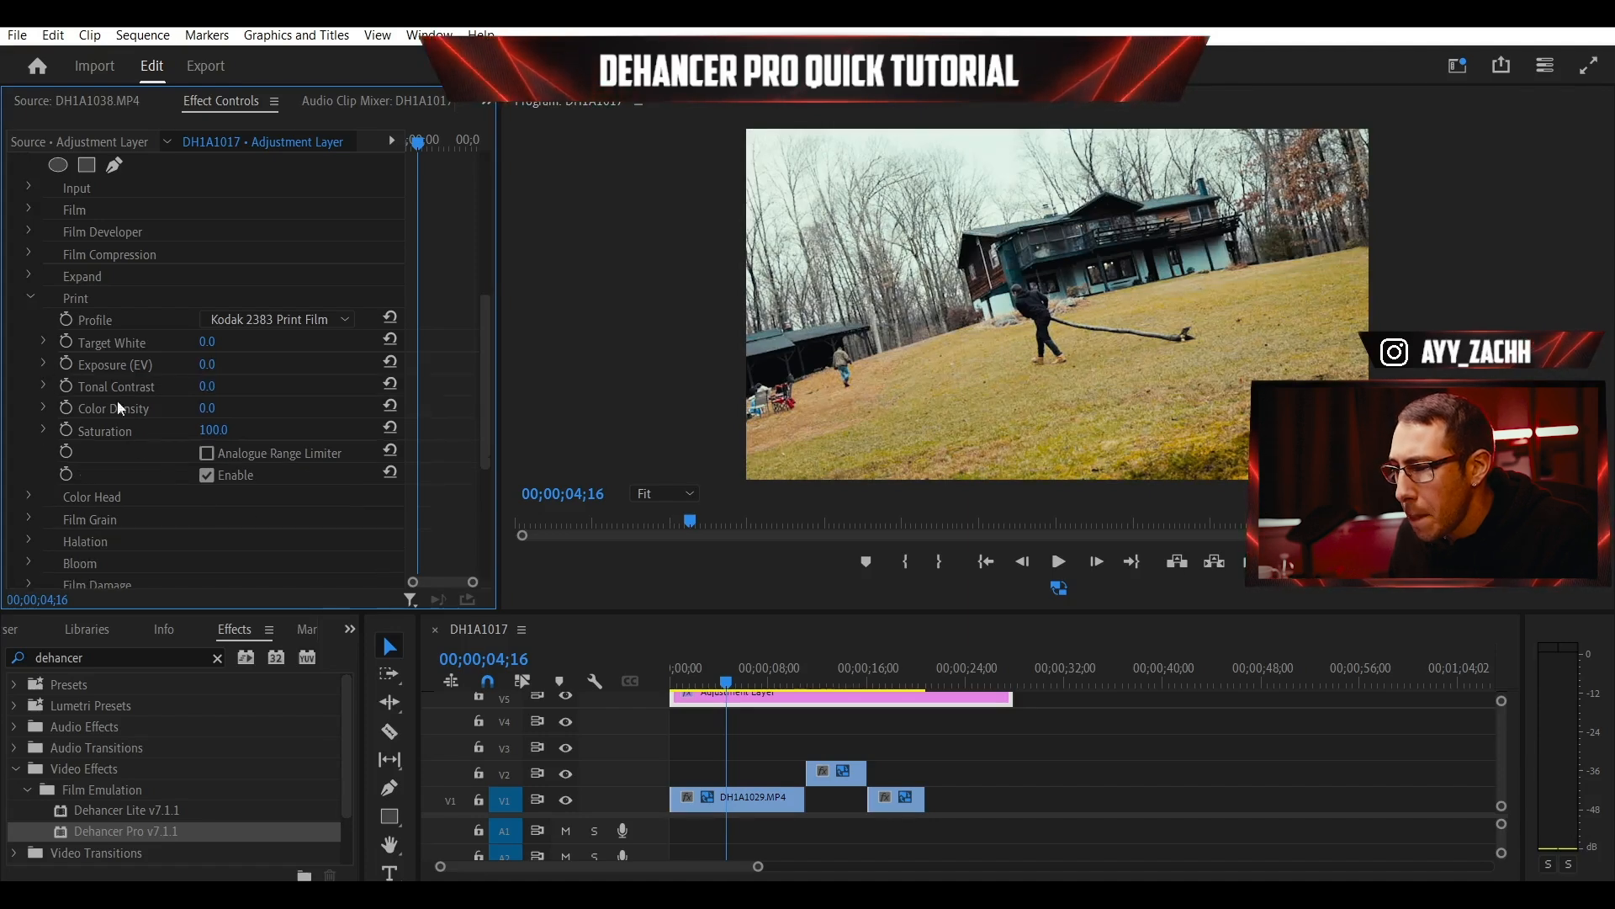
- Try Print tonal contrast values of 12 and 1.8, and reset the tonal contrast
left_click(43, 385)
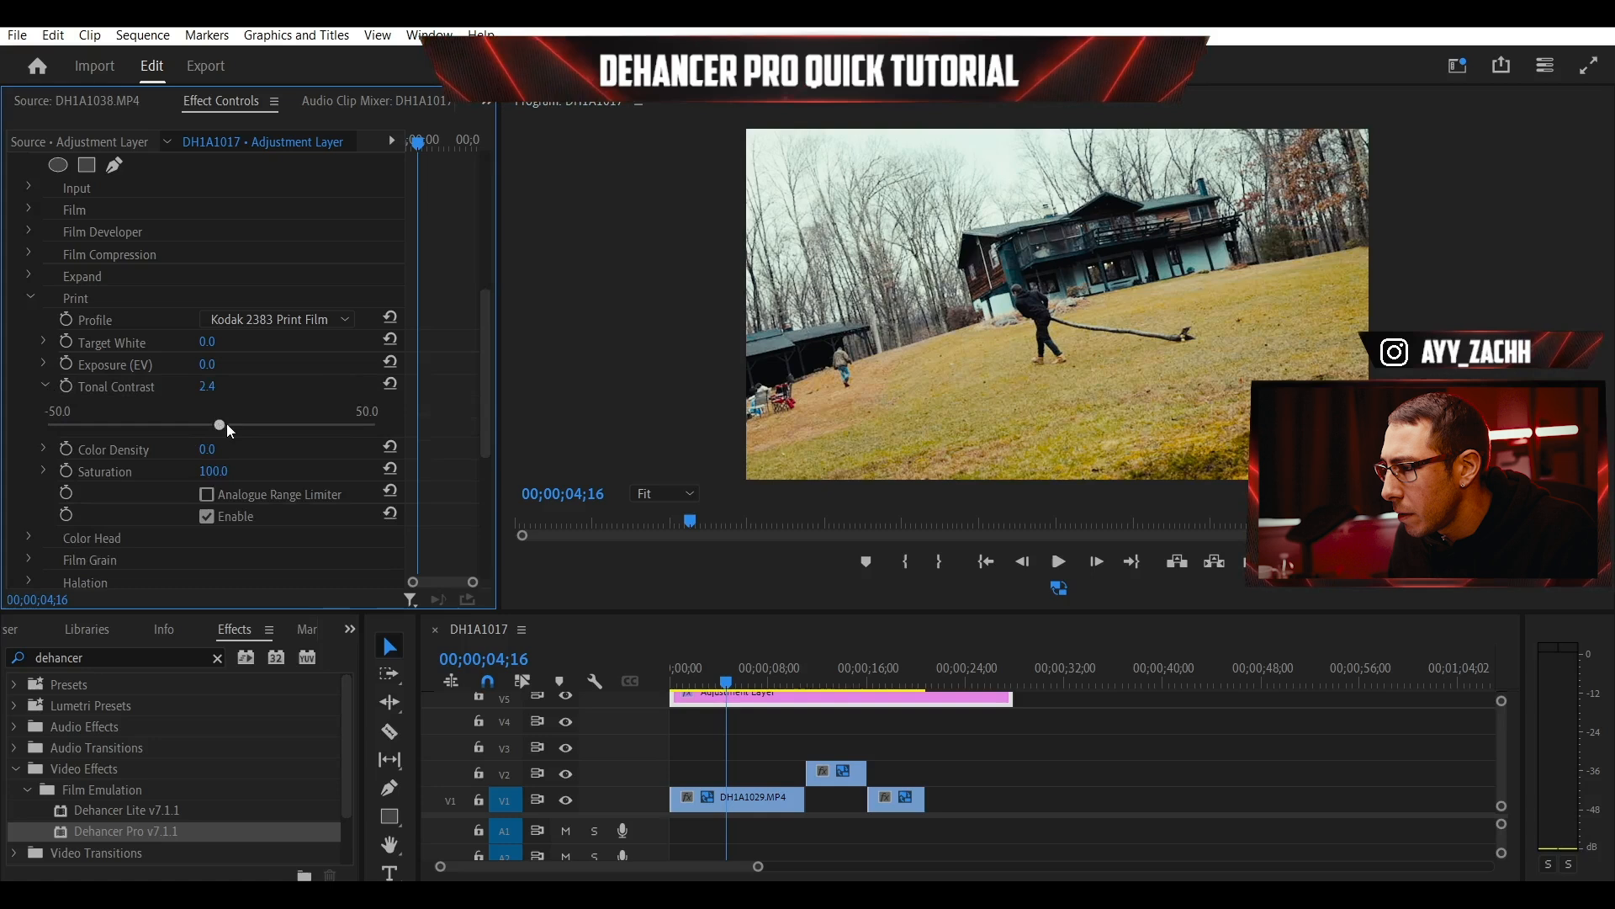
left_click_drag(206, 425, 250, 424)
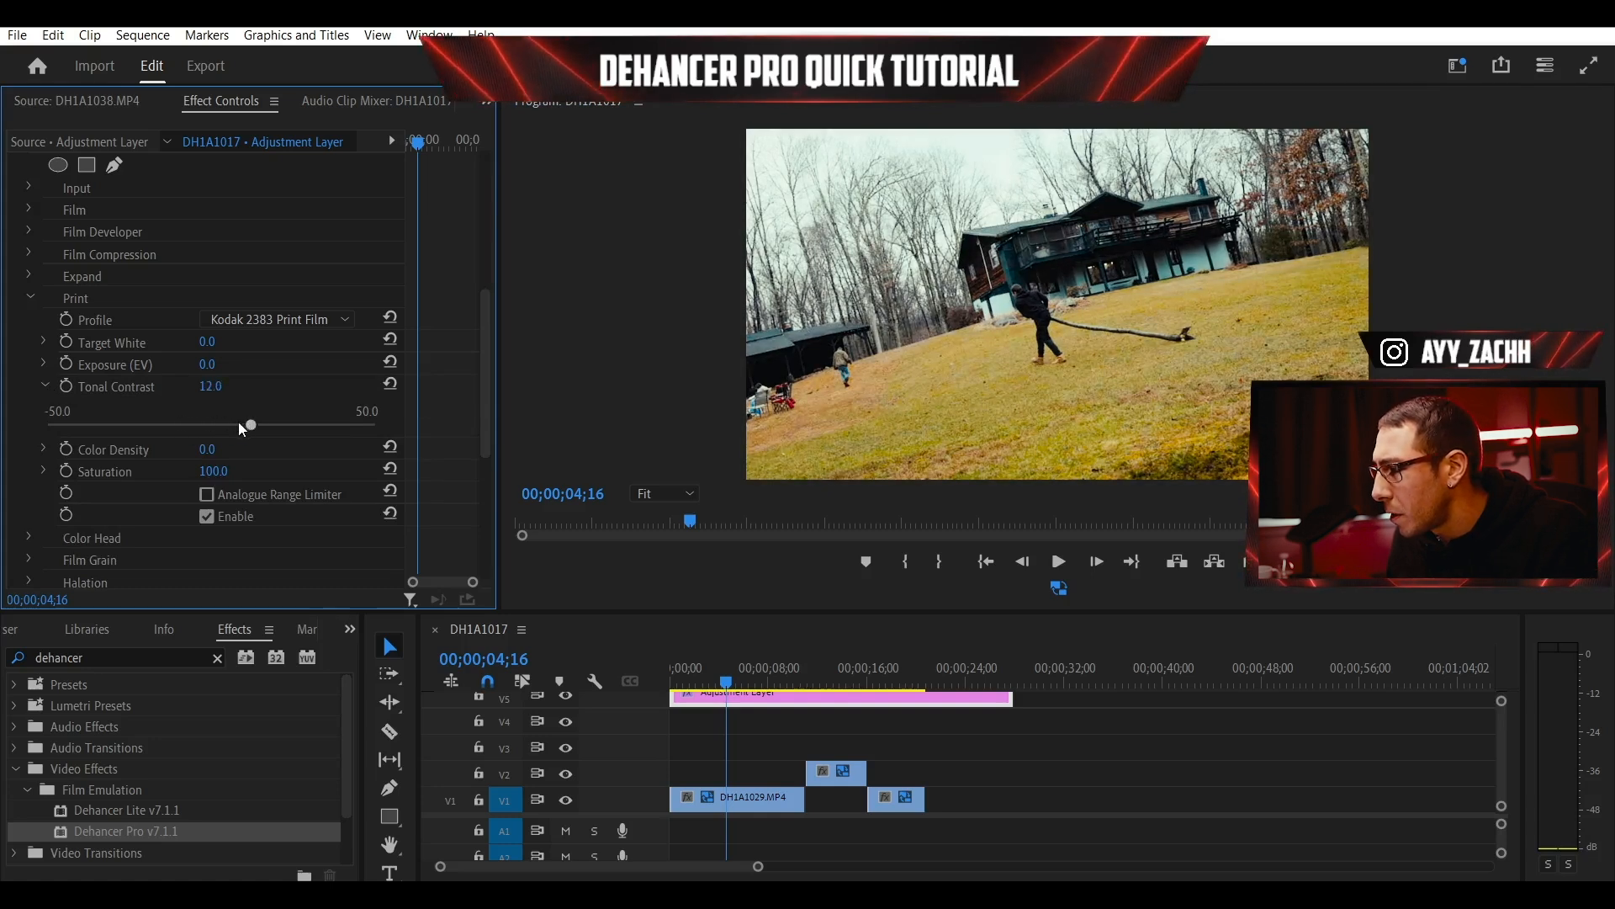
left_click_drag(239, 421, 217, 425)
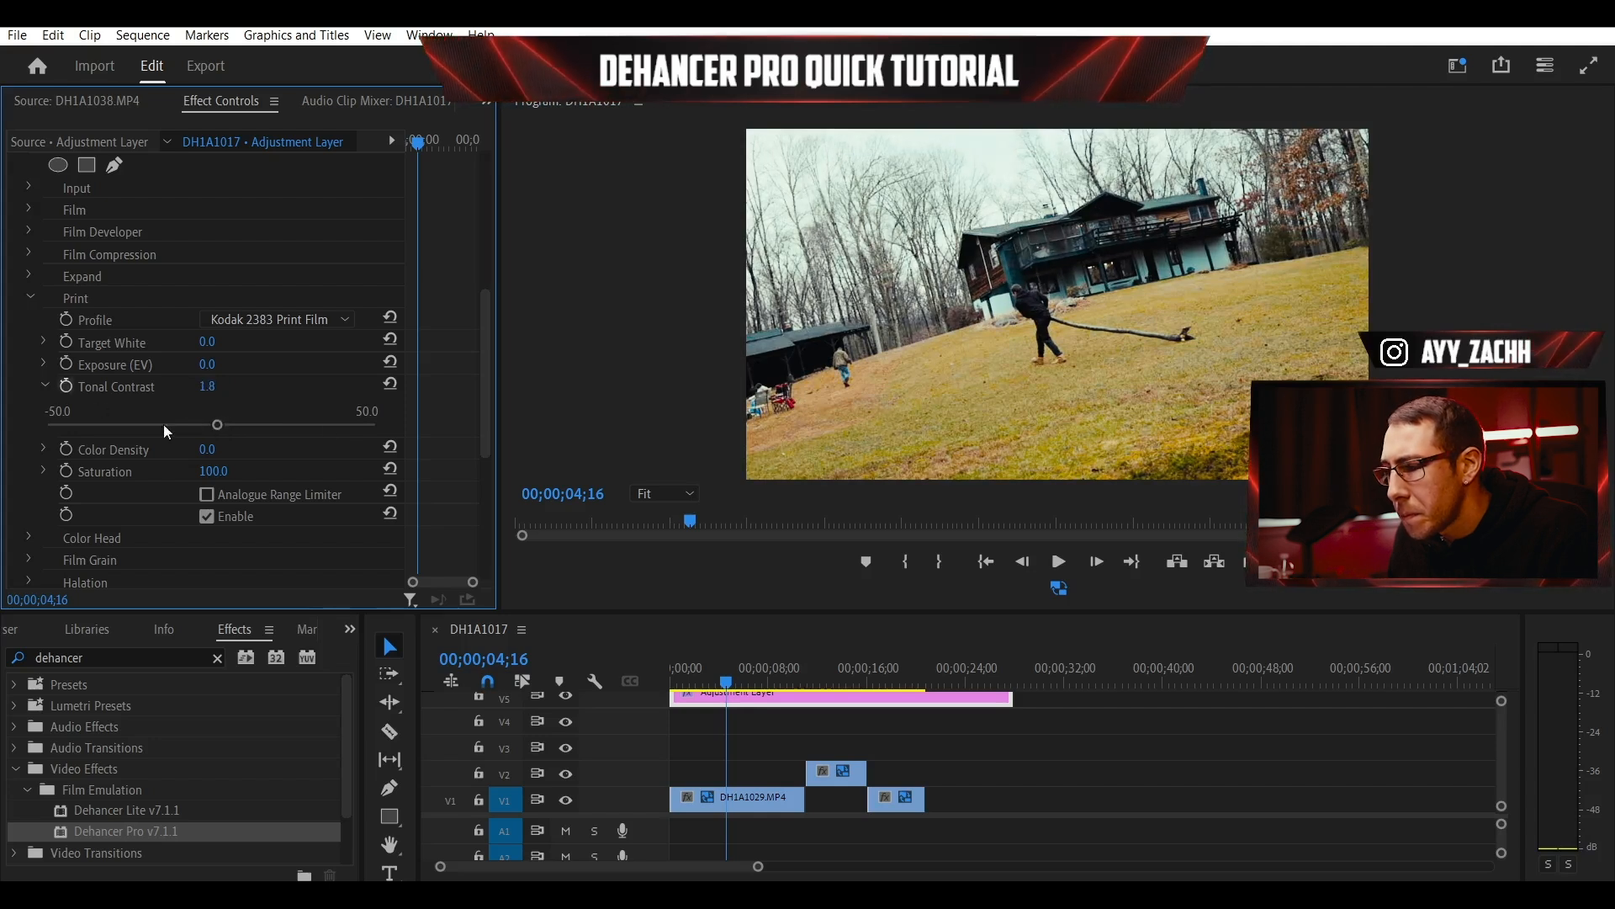
left_click(390, 384)
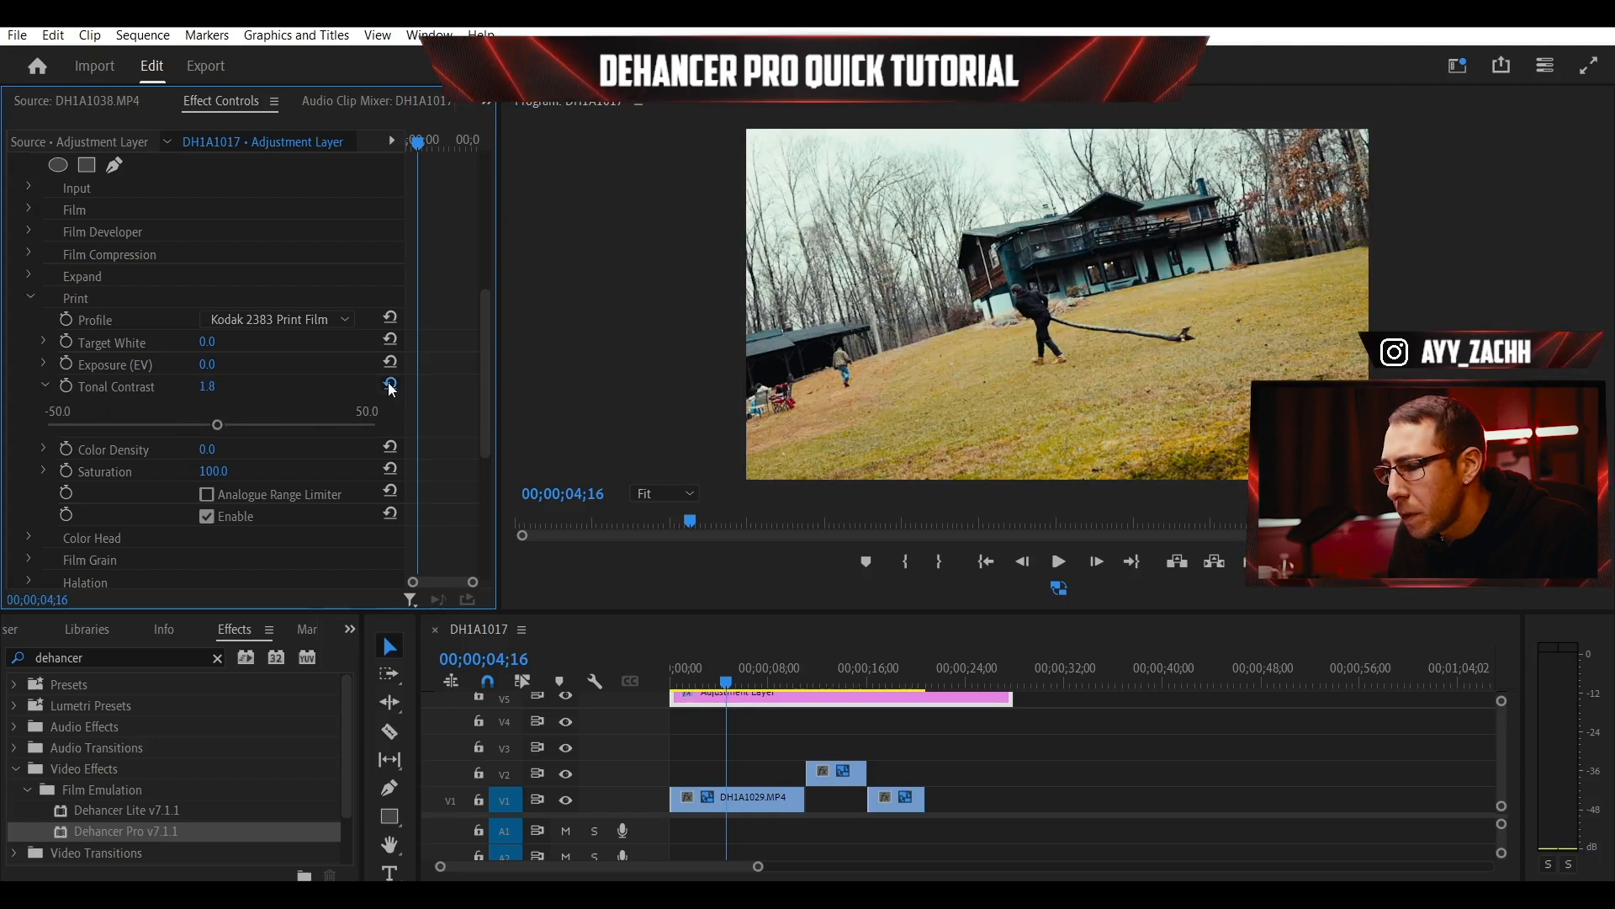
left_click(44, 383)
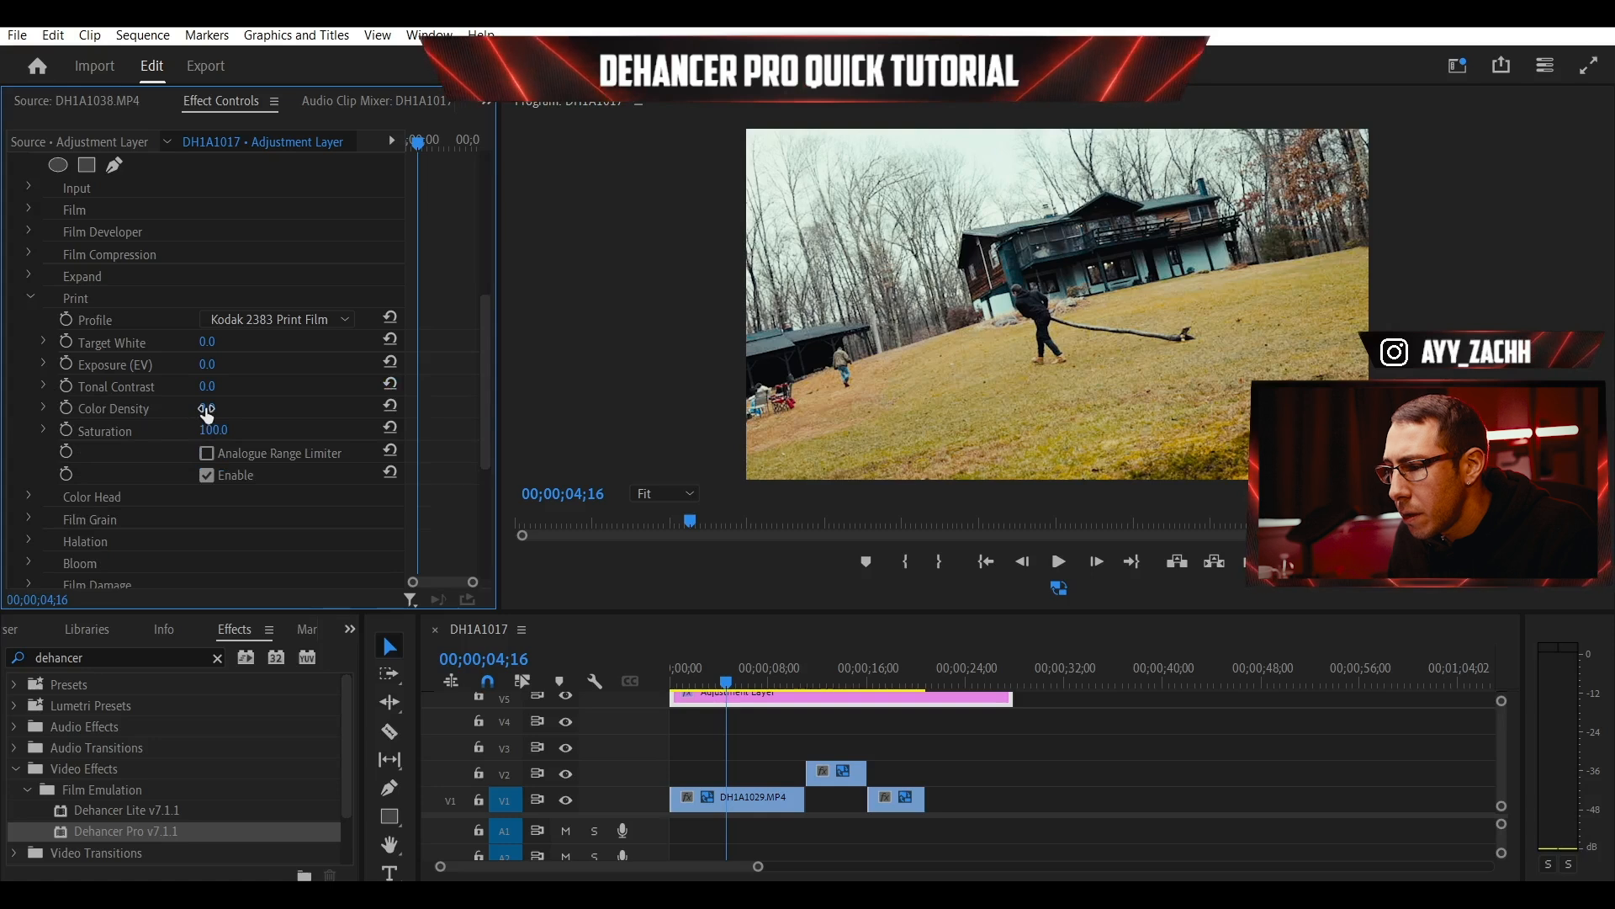
- Try a Print color density of 2.9 and higher, try a saturation of 0.0, and restore the saturation to 100.0
left_click(44, 407)
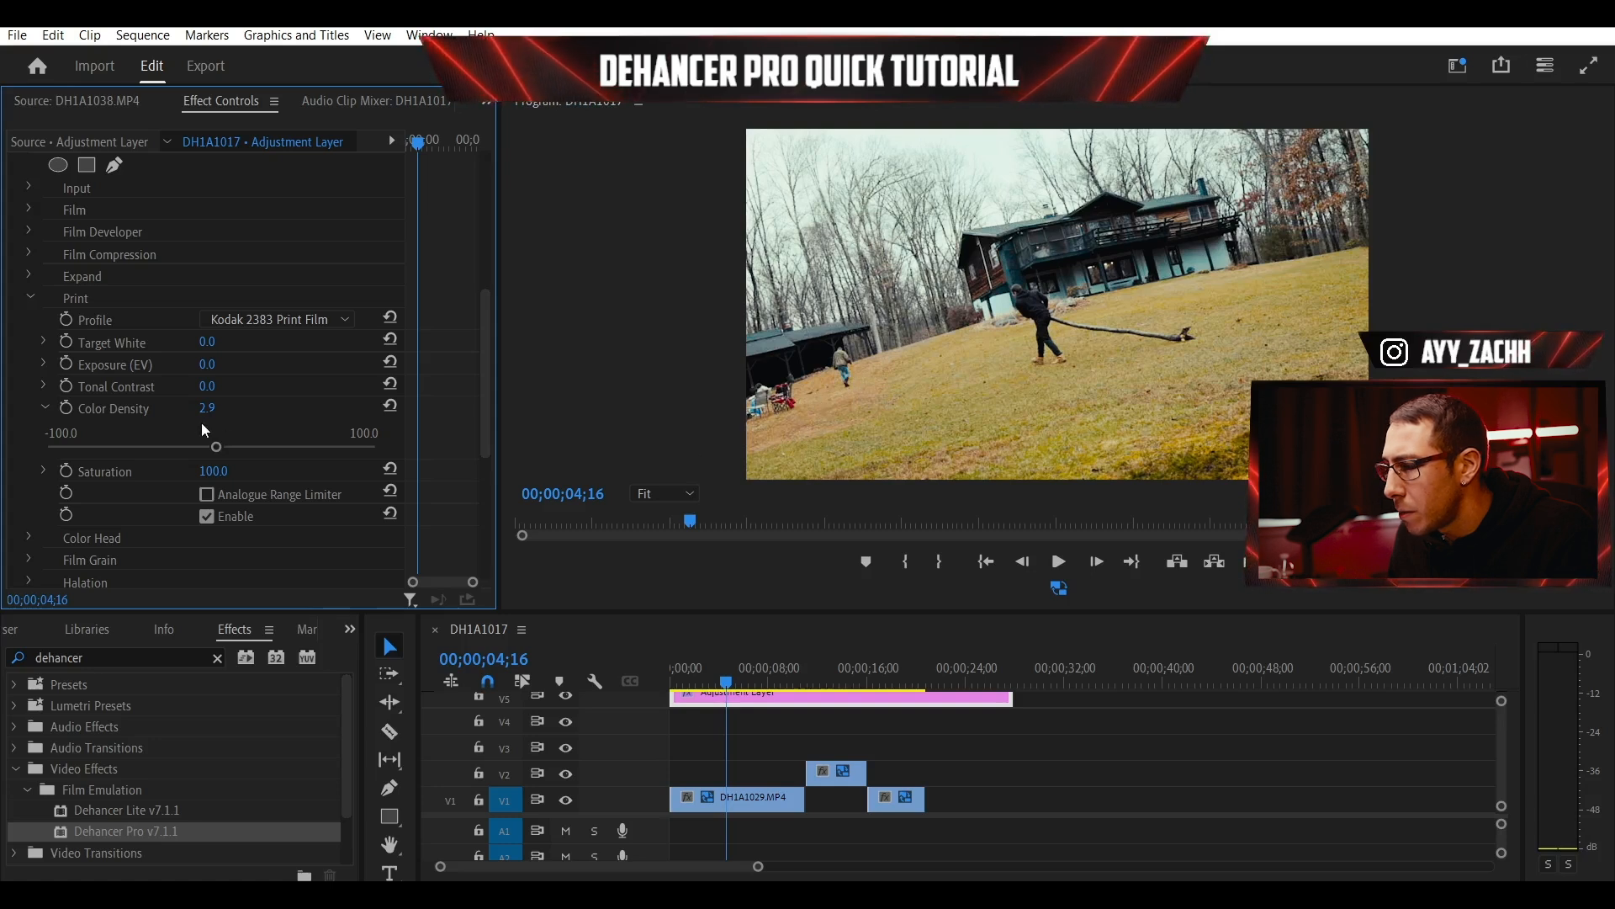
left_click_drag(218, 450, 293, 448)
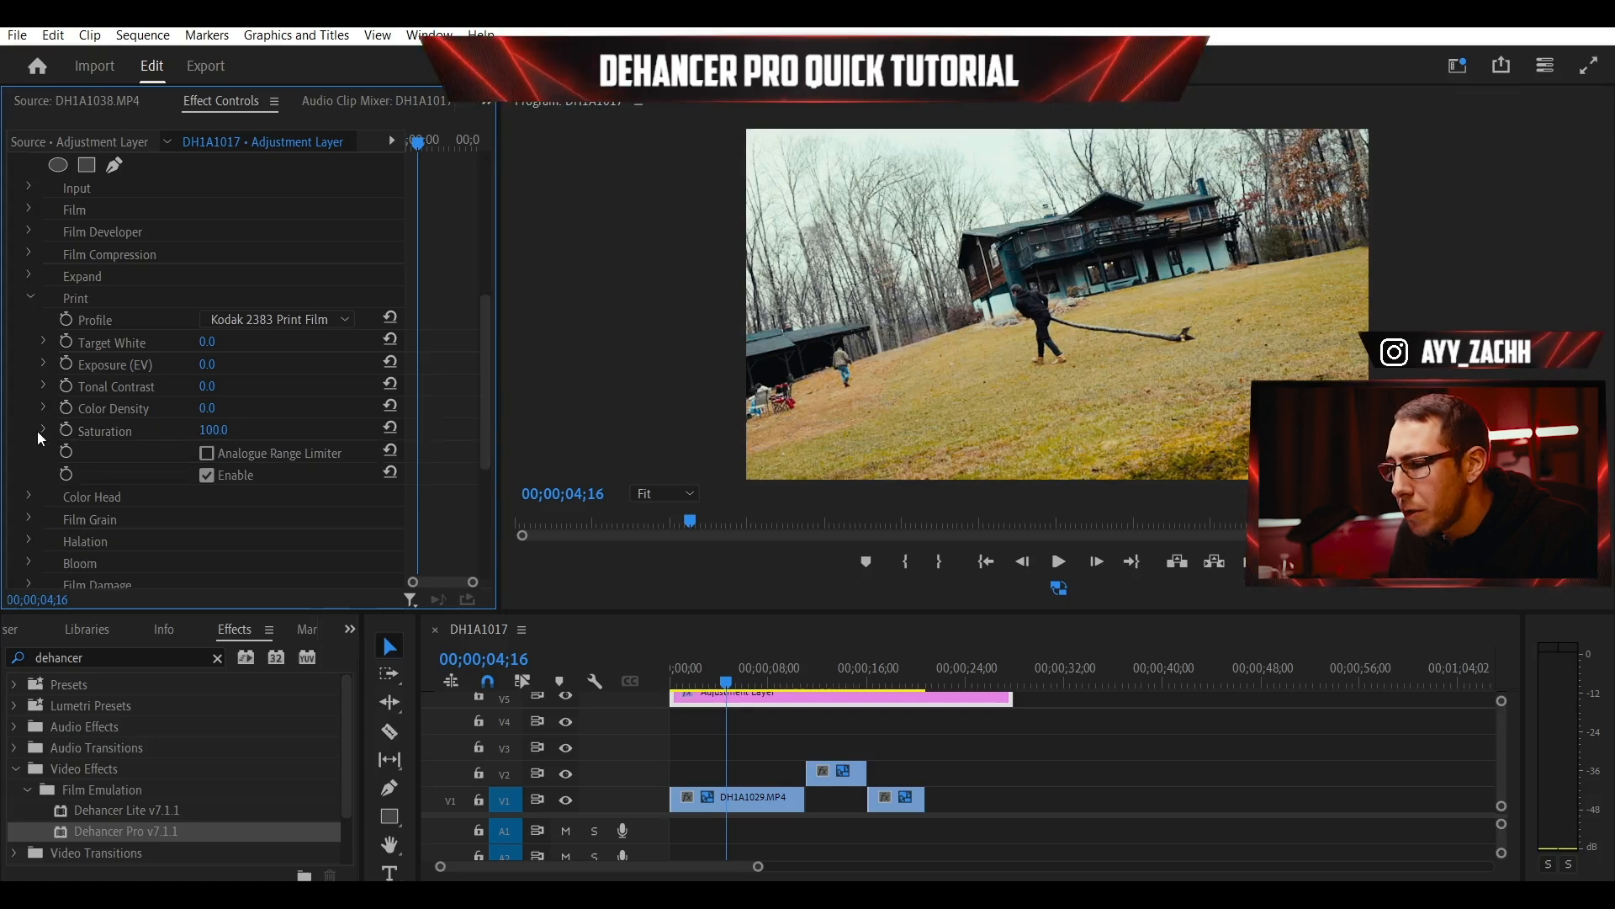
left_click(43, 427)
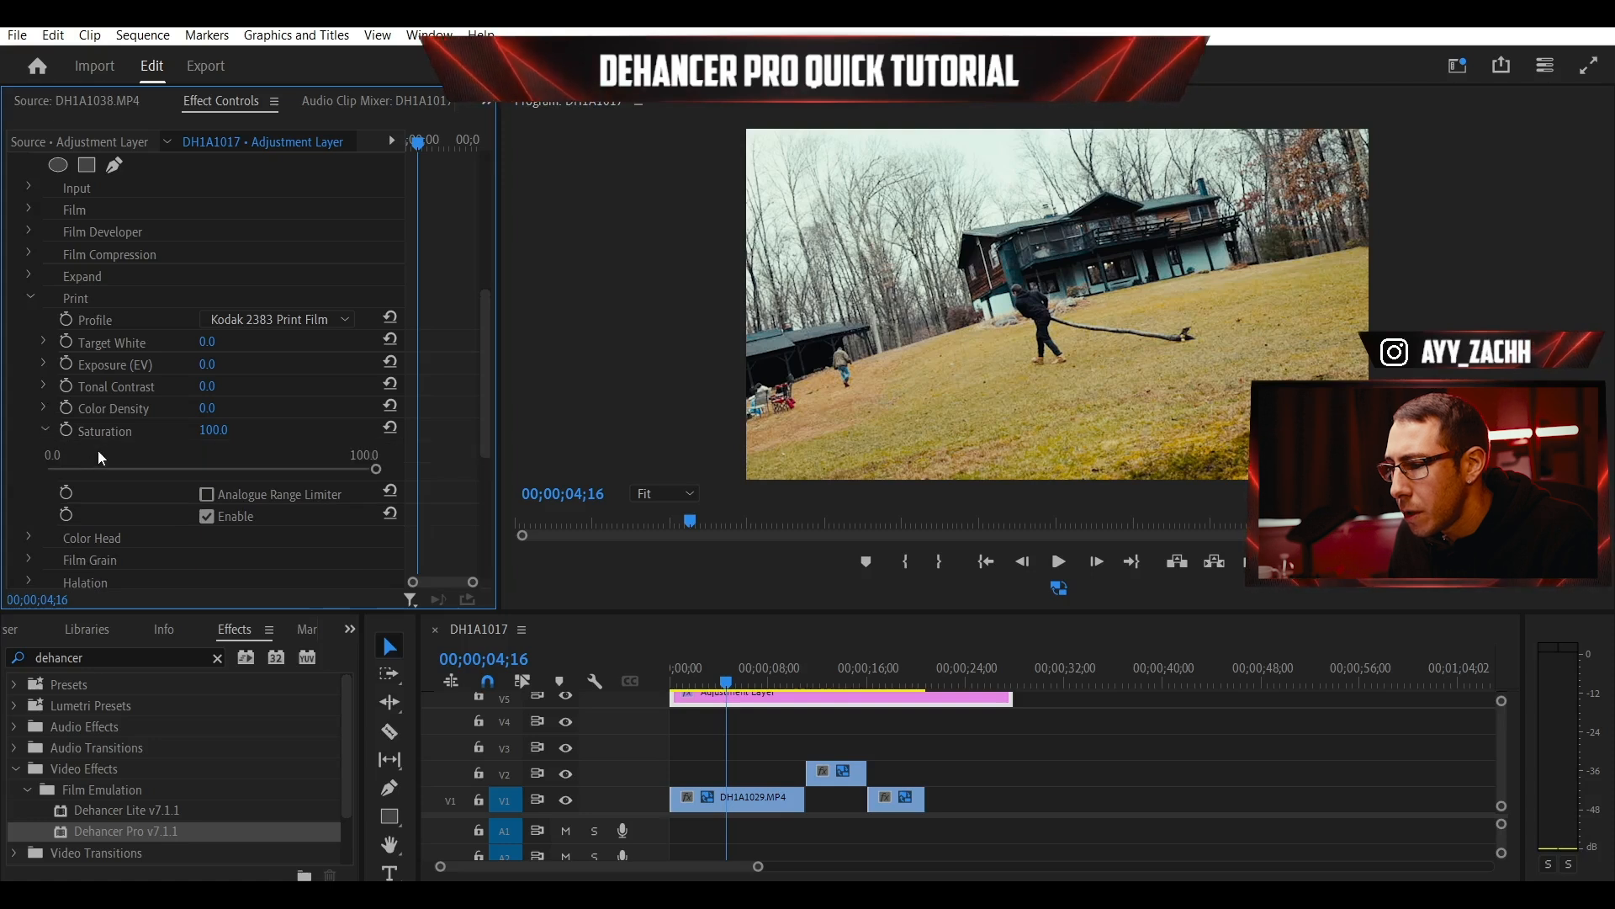
left_click_drag(376, 471, 2, 469)
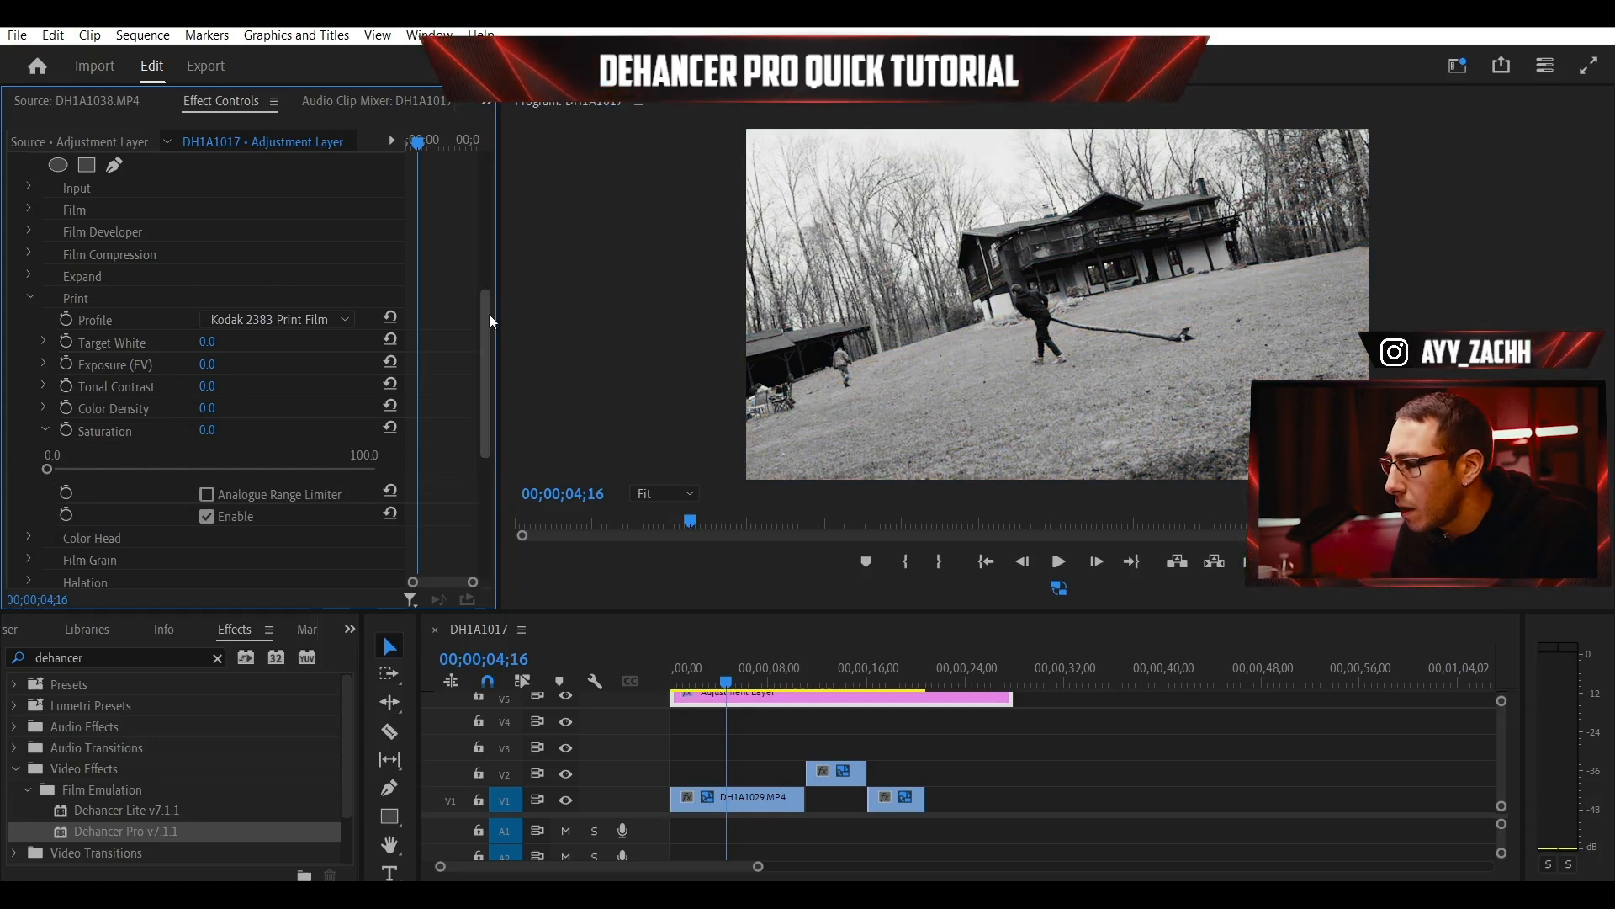
left_click(53, 468)
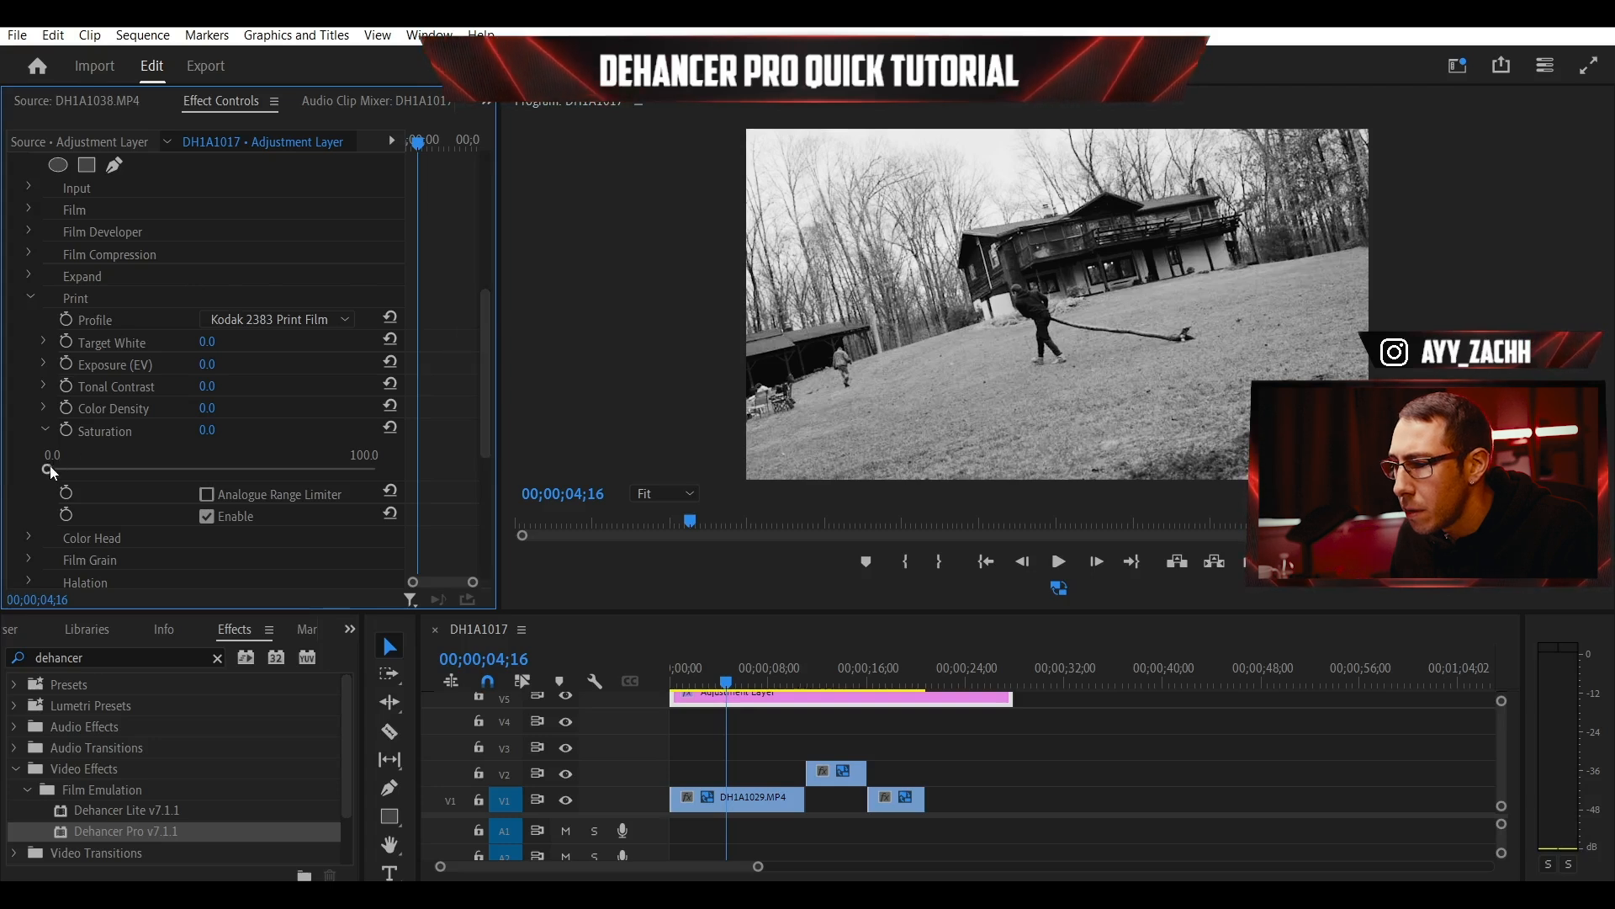
left_click(140, 478)
left_click_drag(241, 467, 412, 455)
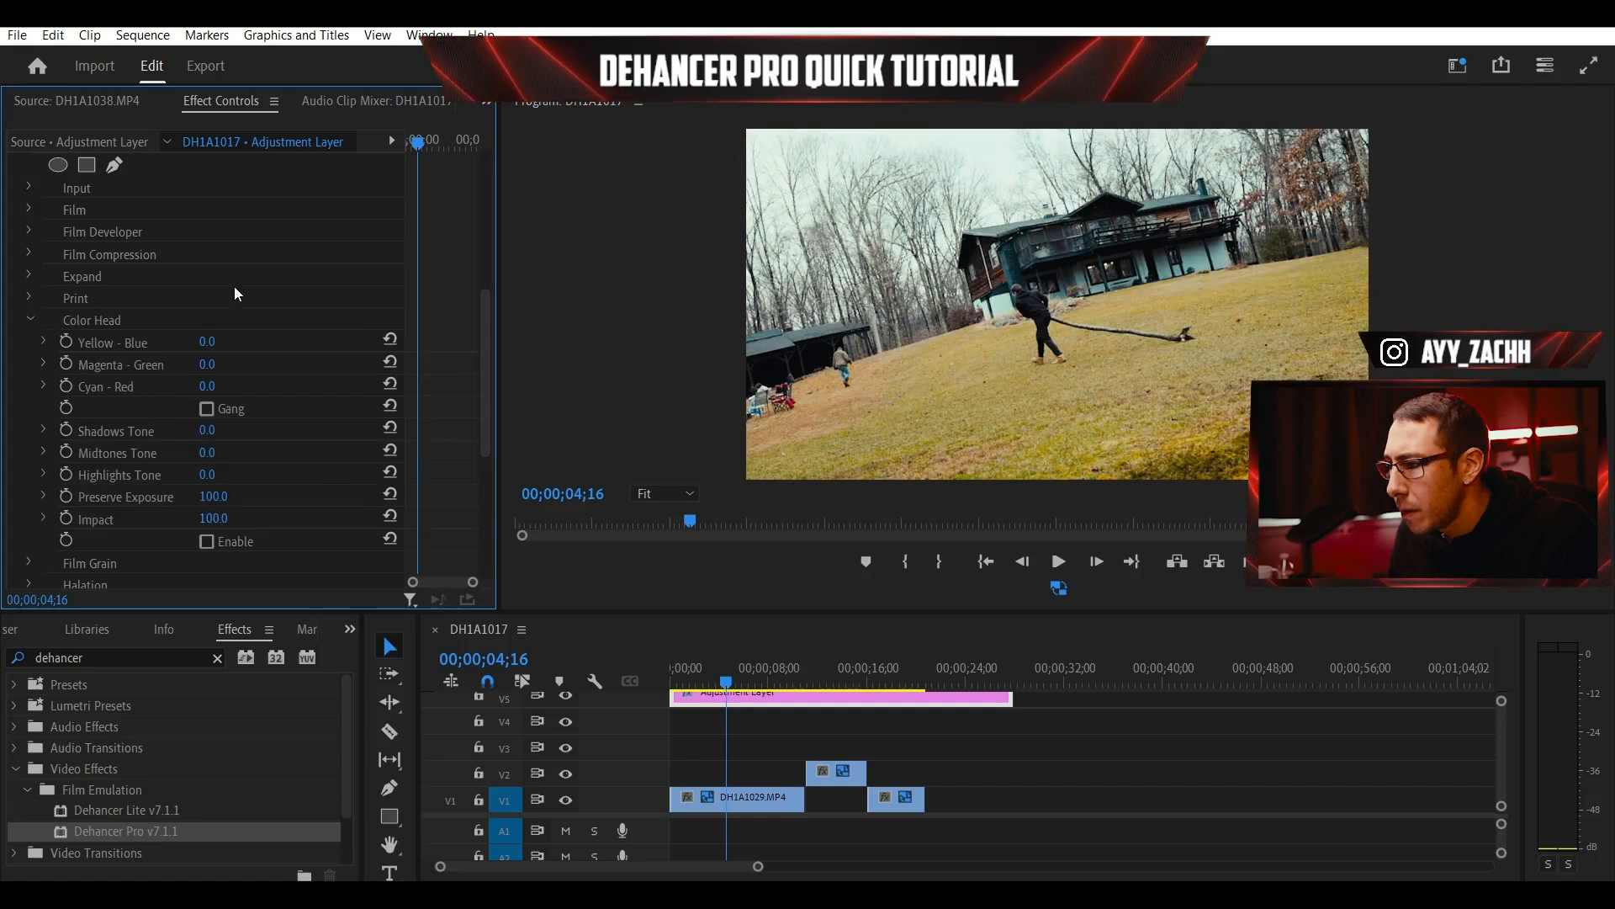
- Enable the Color Head section of the Dehancer Pro effect
scroll(119, 325, "down", 2)
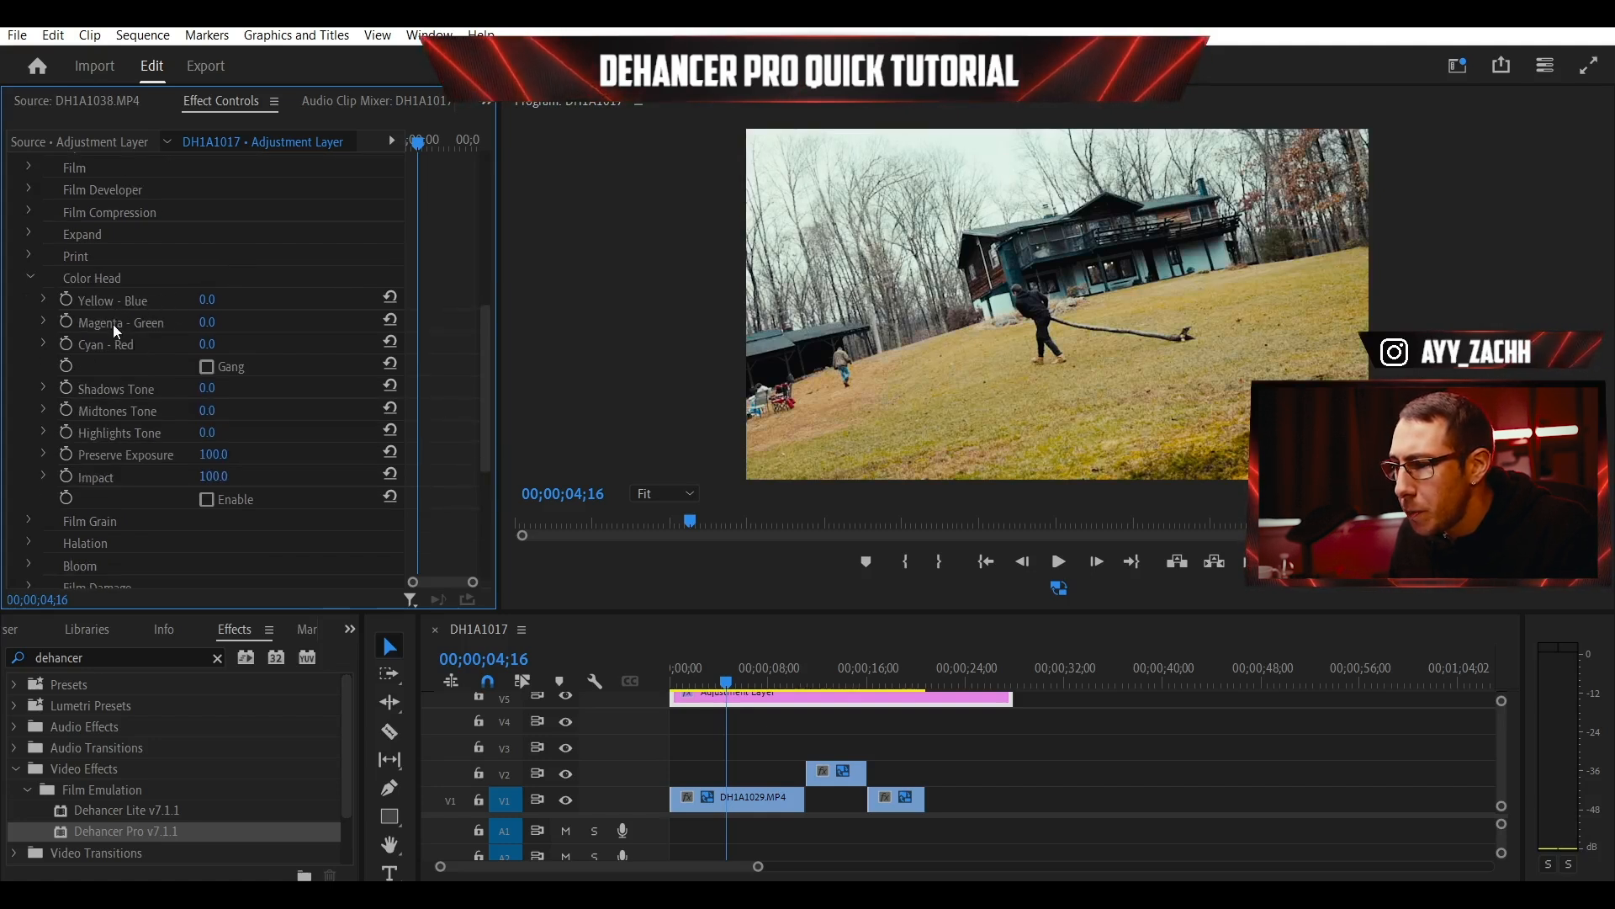
left_click(207, 500)
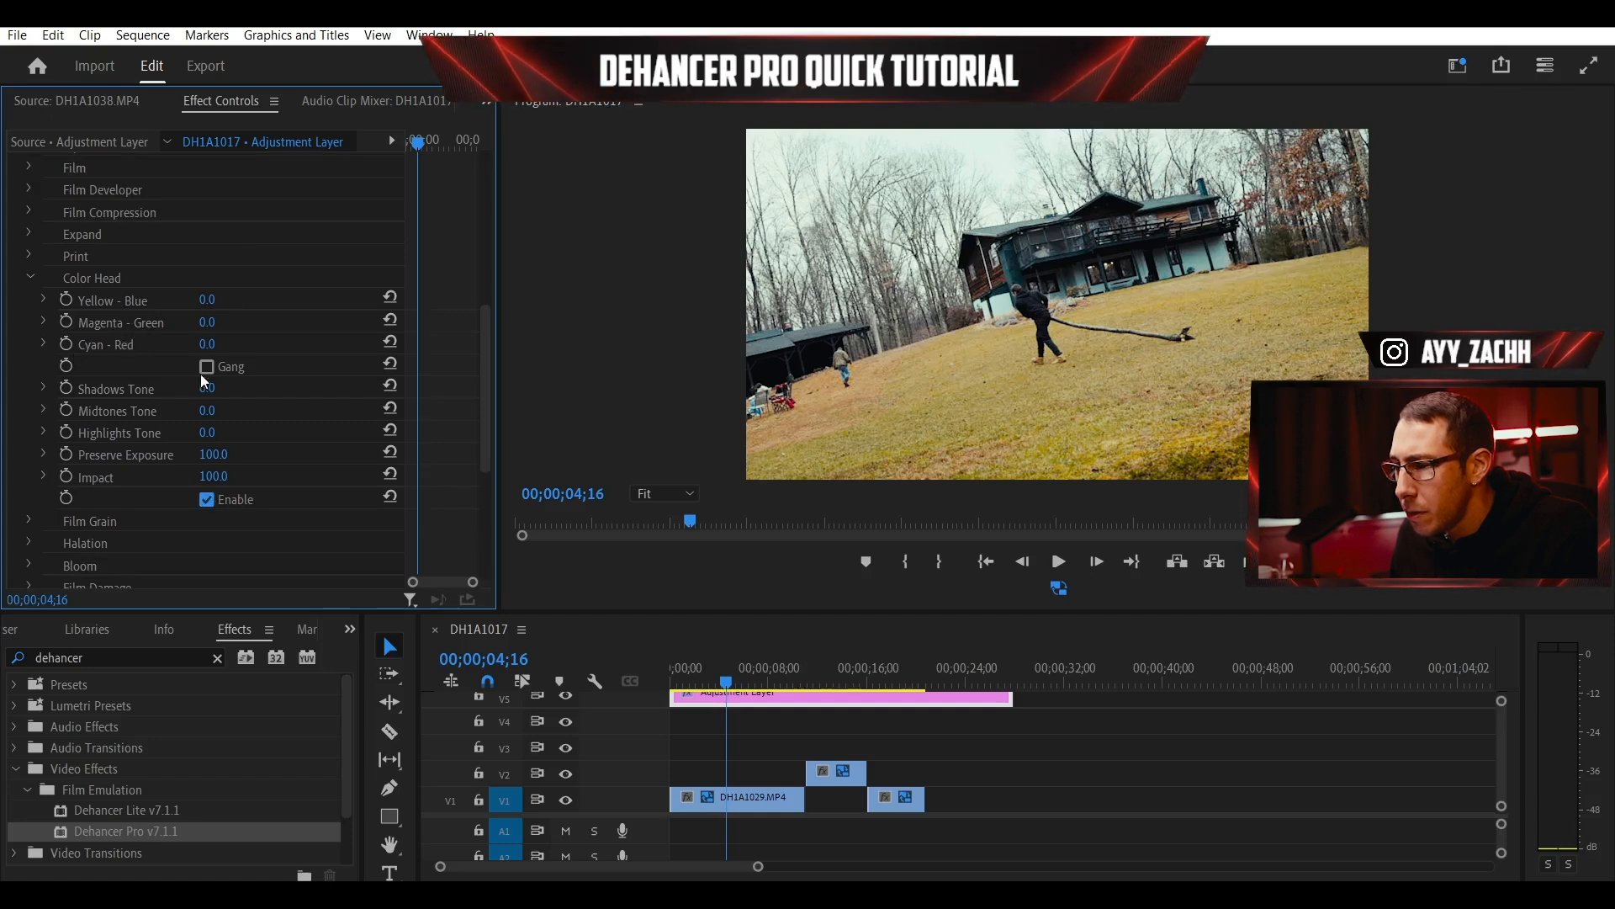
- Try a Cyan - Red value of -42.0 and a Magenta - Green value of 4.0 in Color Head, resetting both
left_click_drag(207, 345, 181, 344)
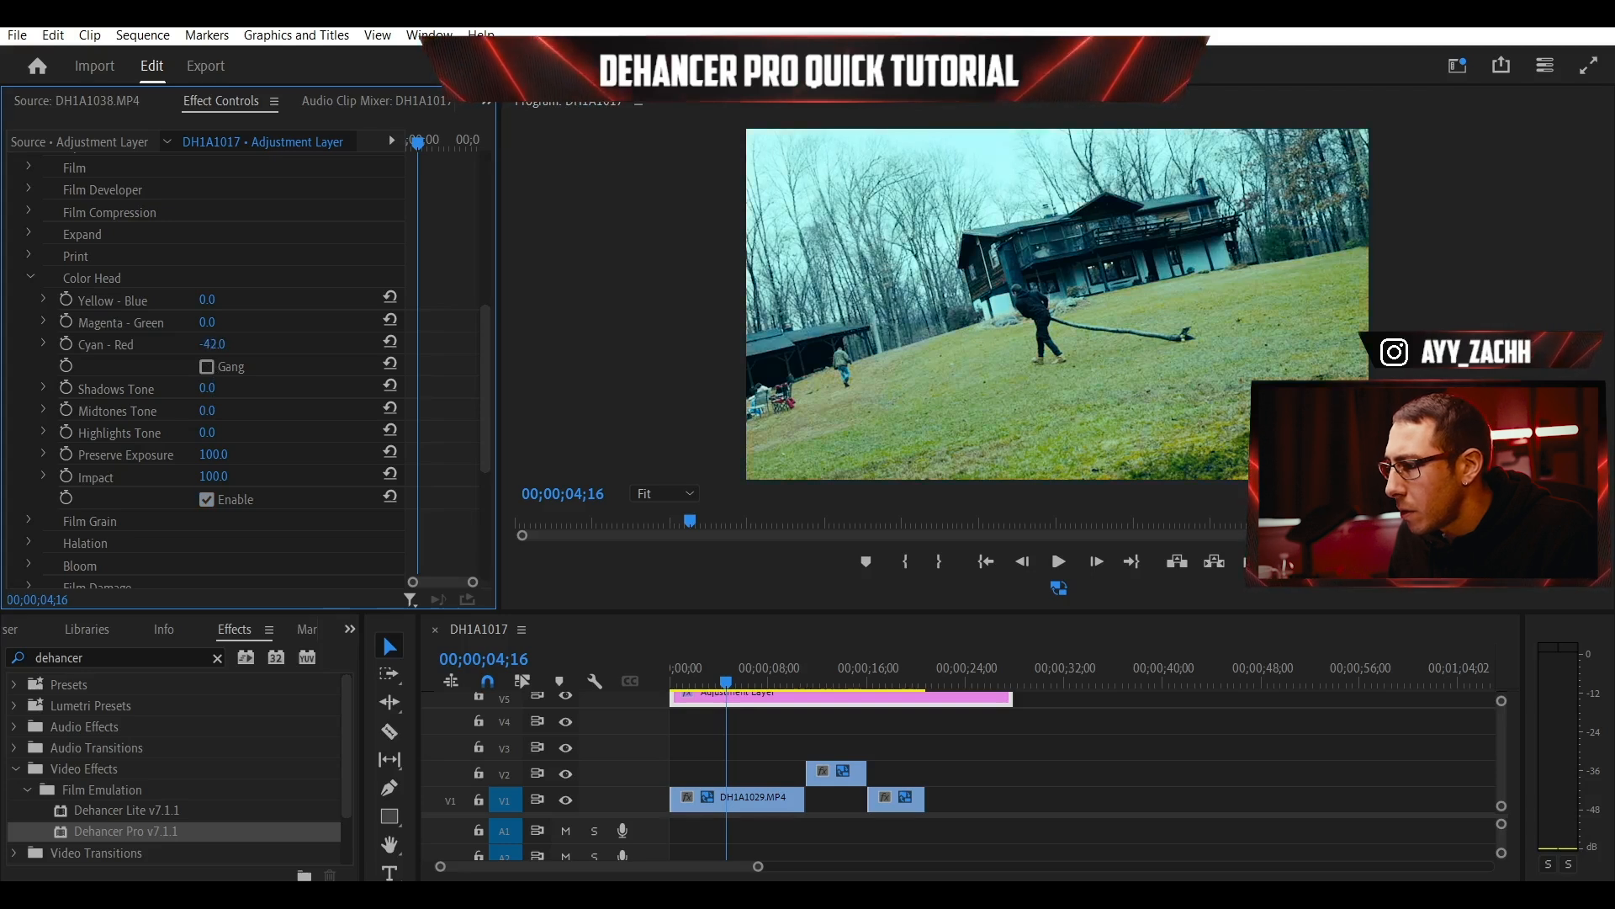
left_click_drag(210, 344, 406, 347)
left_click(390, 341)
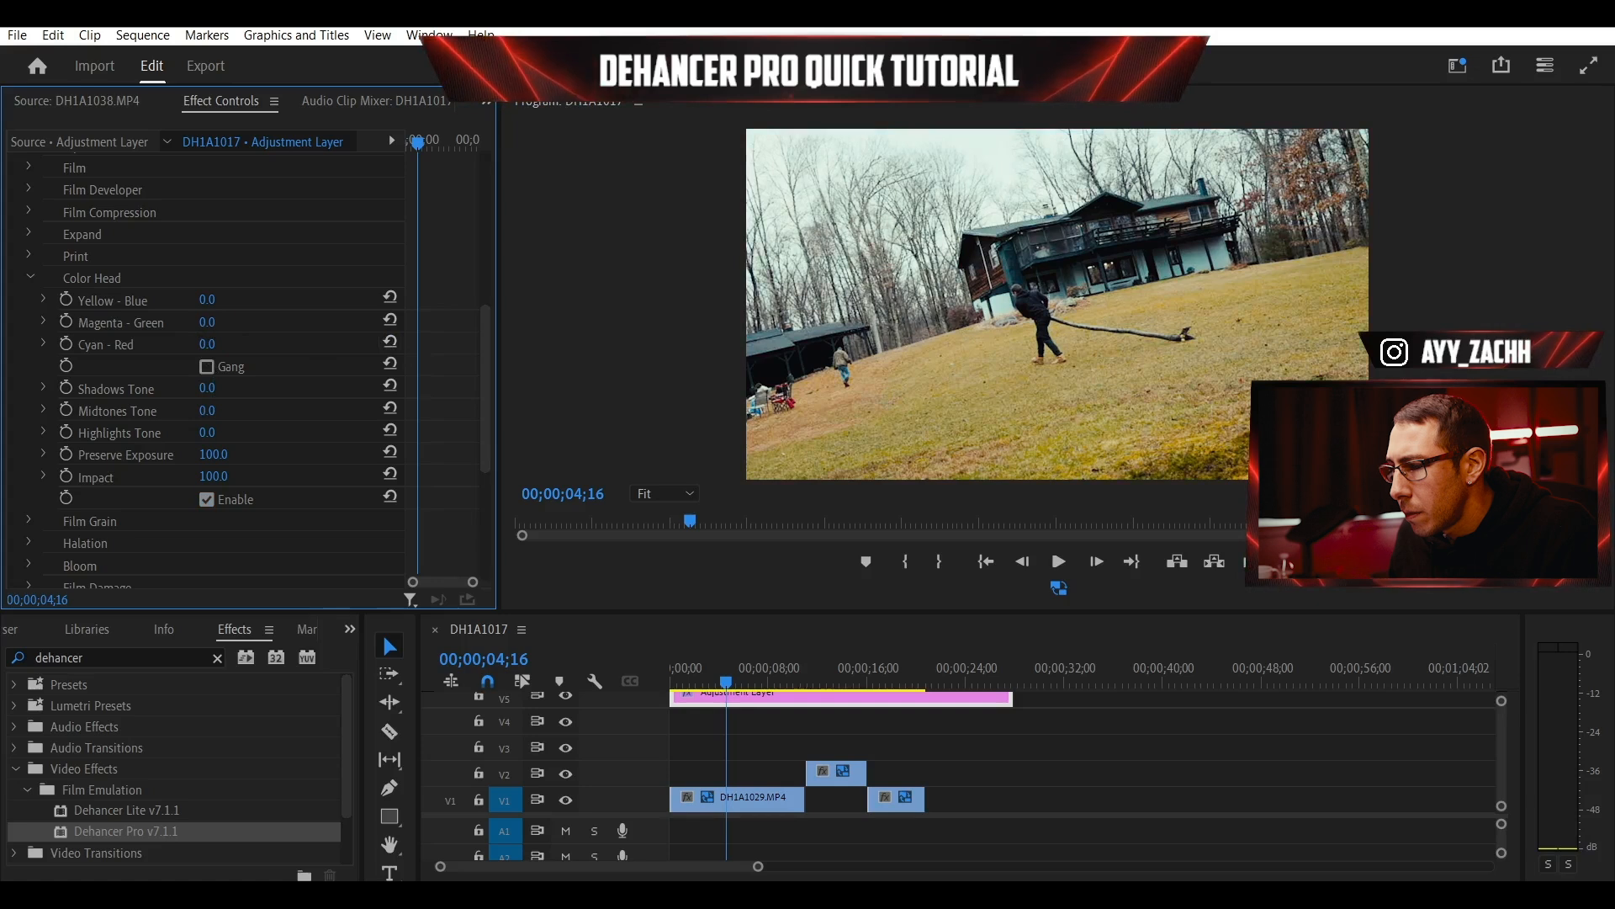
left_click_drag(207, 322, 229, 323)
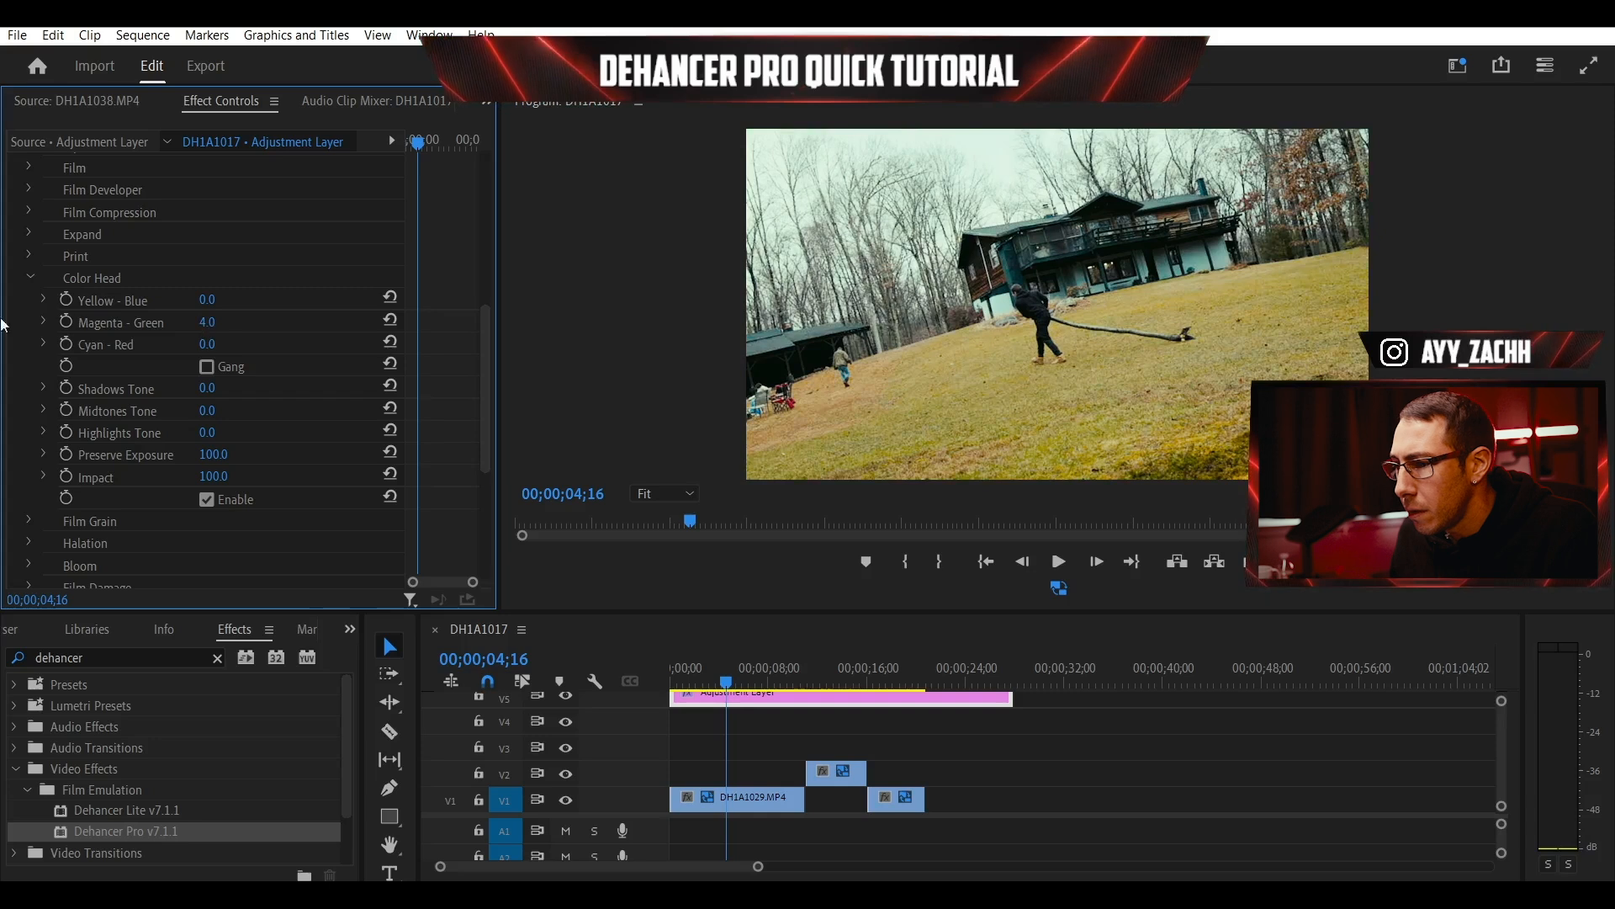
left_click(392, 319)
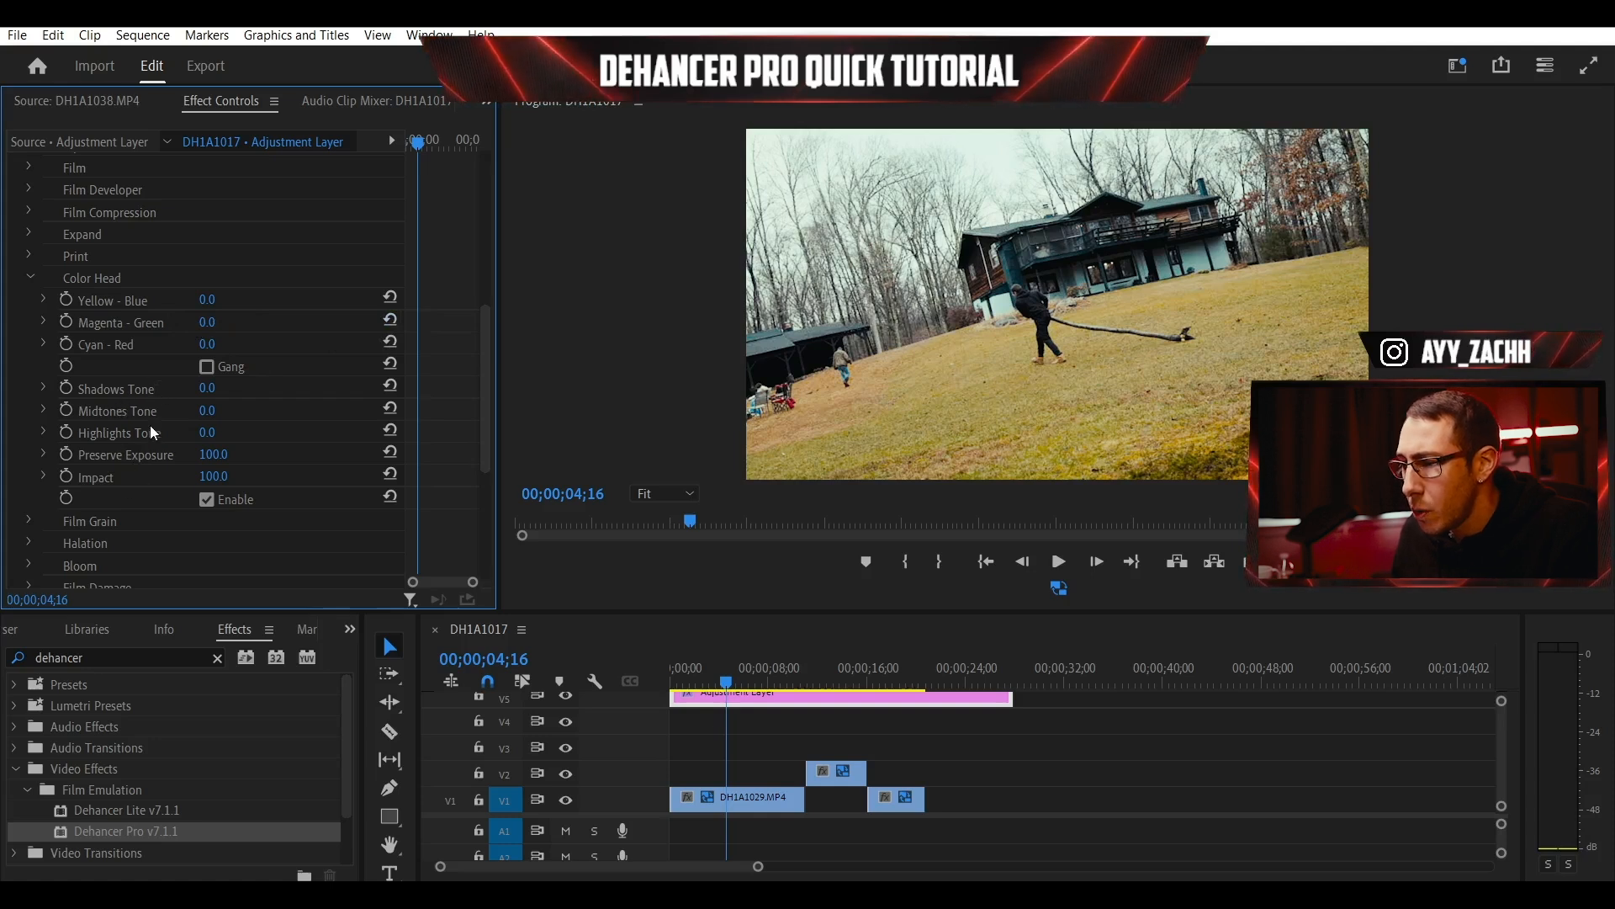
- Set the Color Head highlights tone to -63.6 and preview the look on the red truck clip
left_click(43, 431)
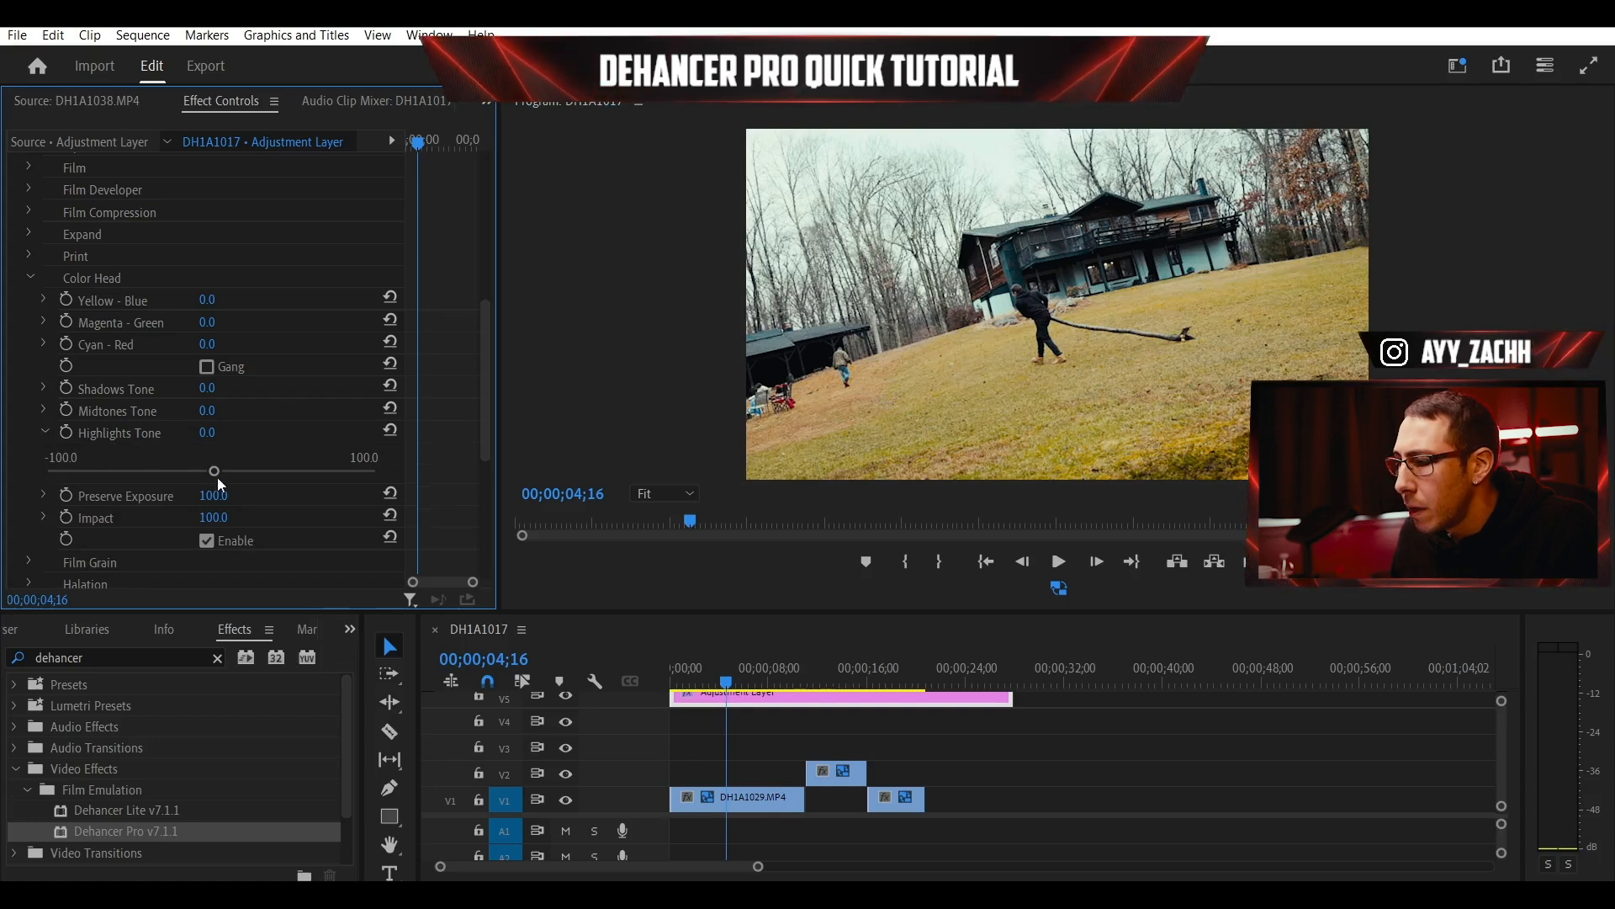
left_click_drag(214, 472, 105, 463)
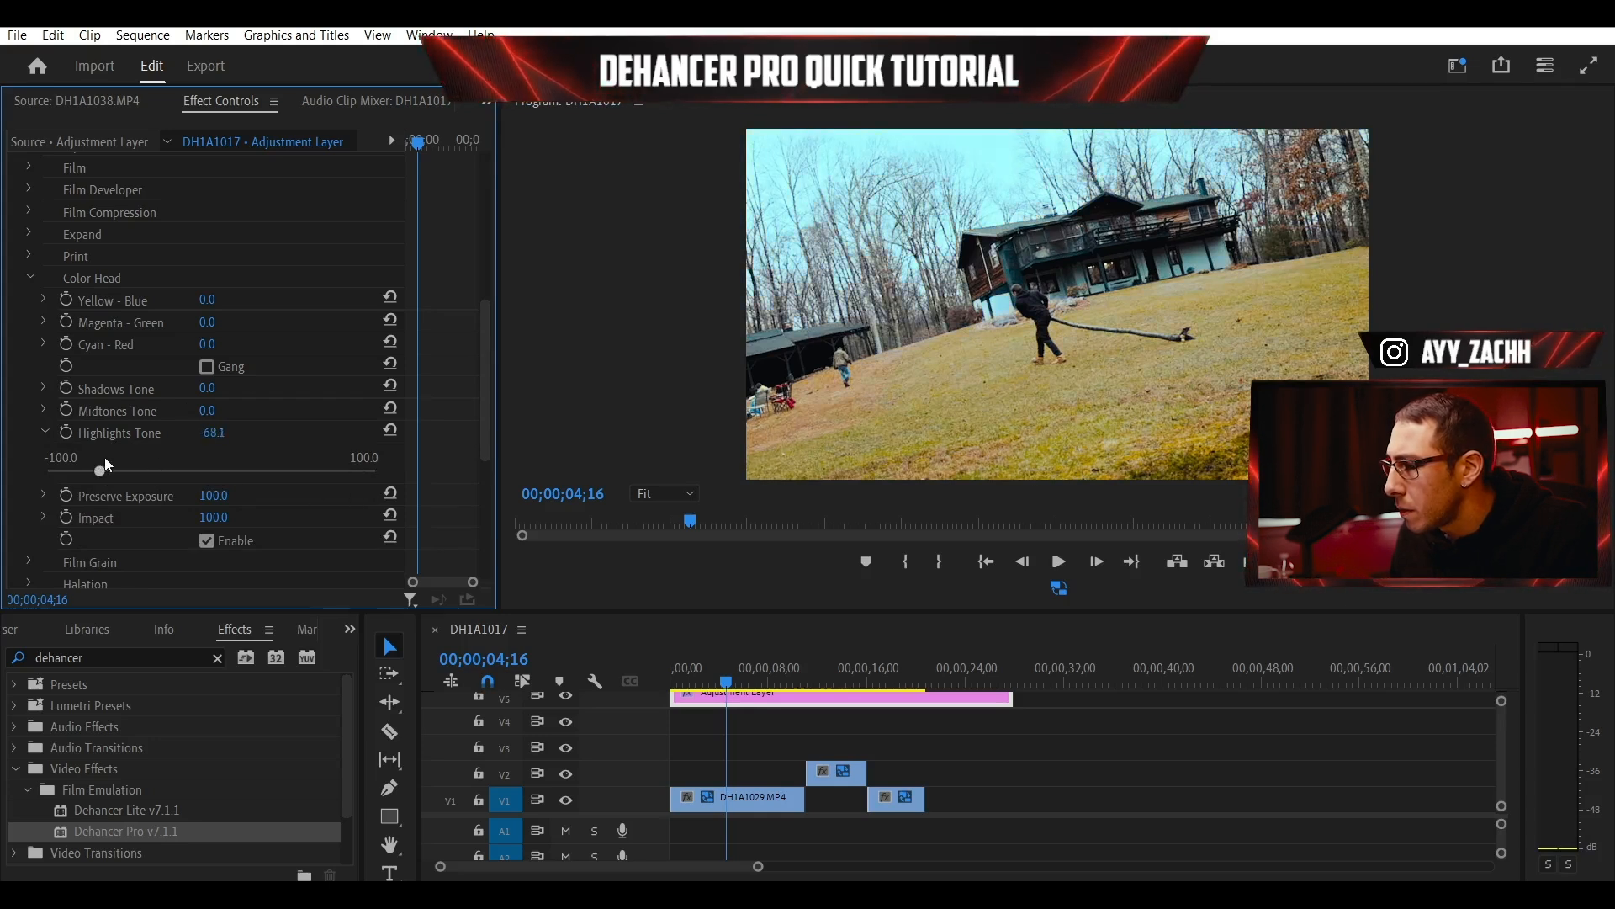
left_click(730, 683)
left_click_drag(746, 688, 882, 710)
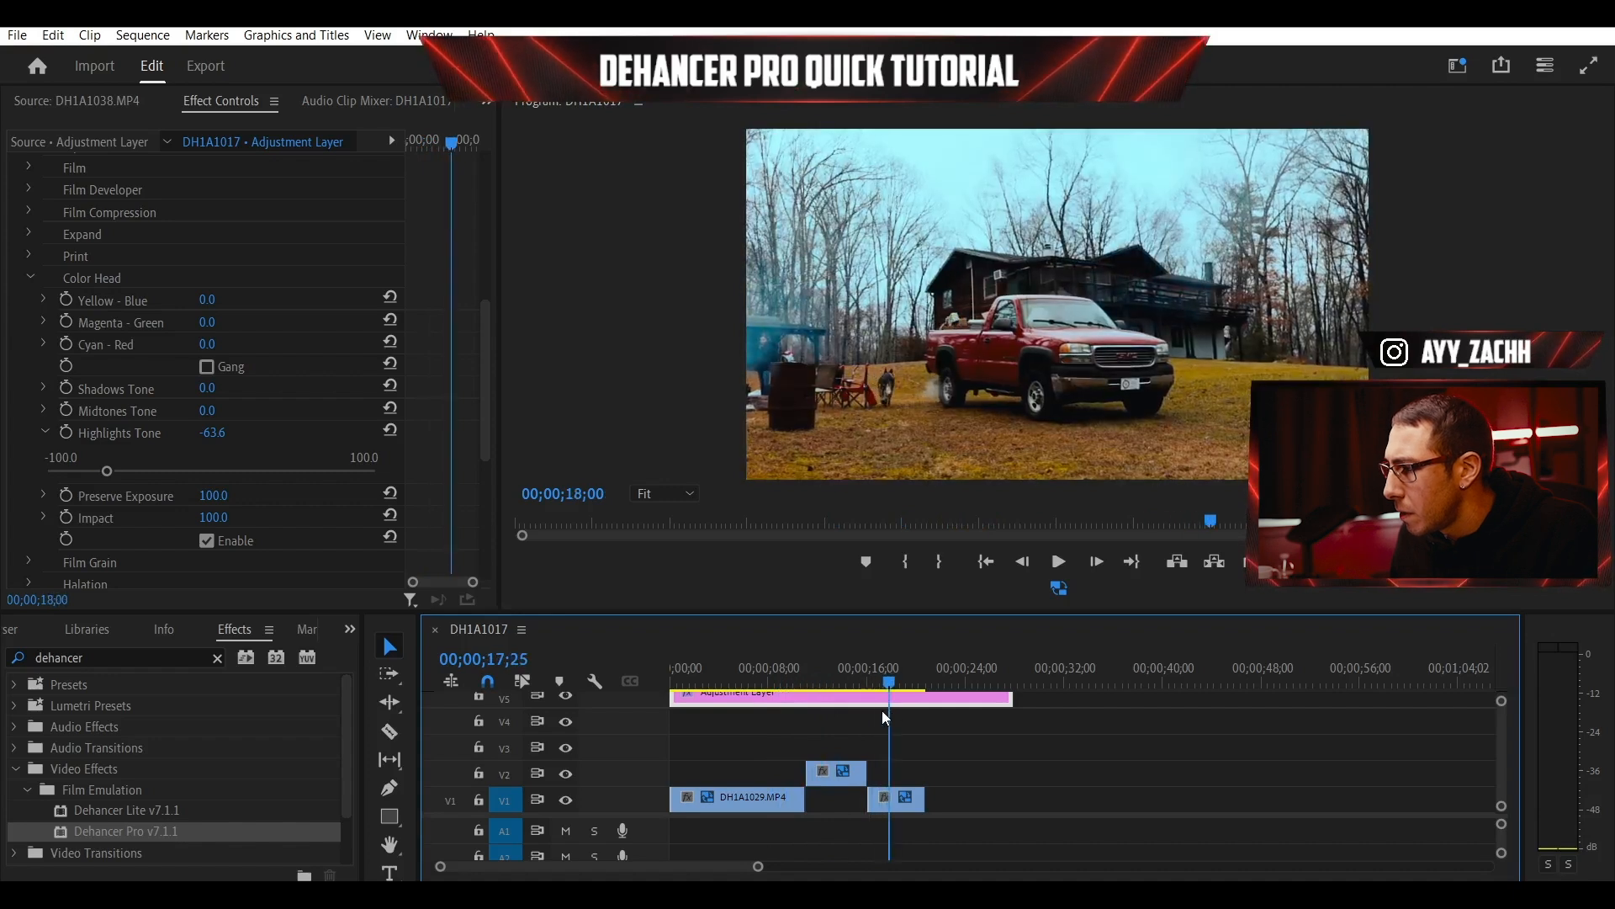
- Split the adjustment layer at the start of the red truck clip with the Razor tool and return to the Selection tool
left_click(388, 731)
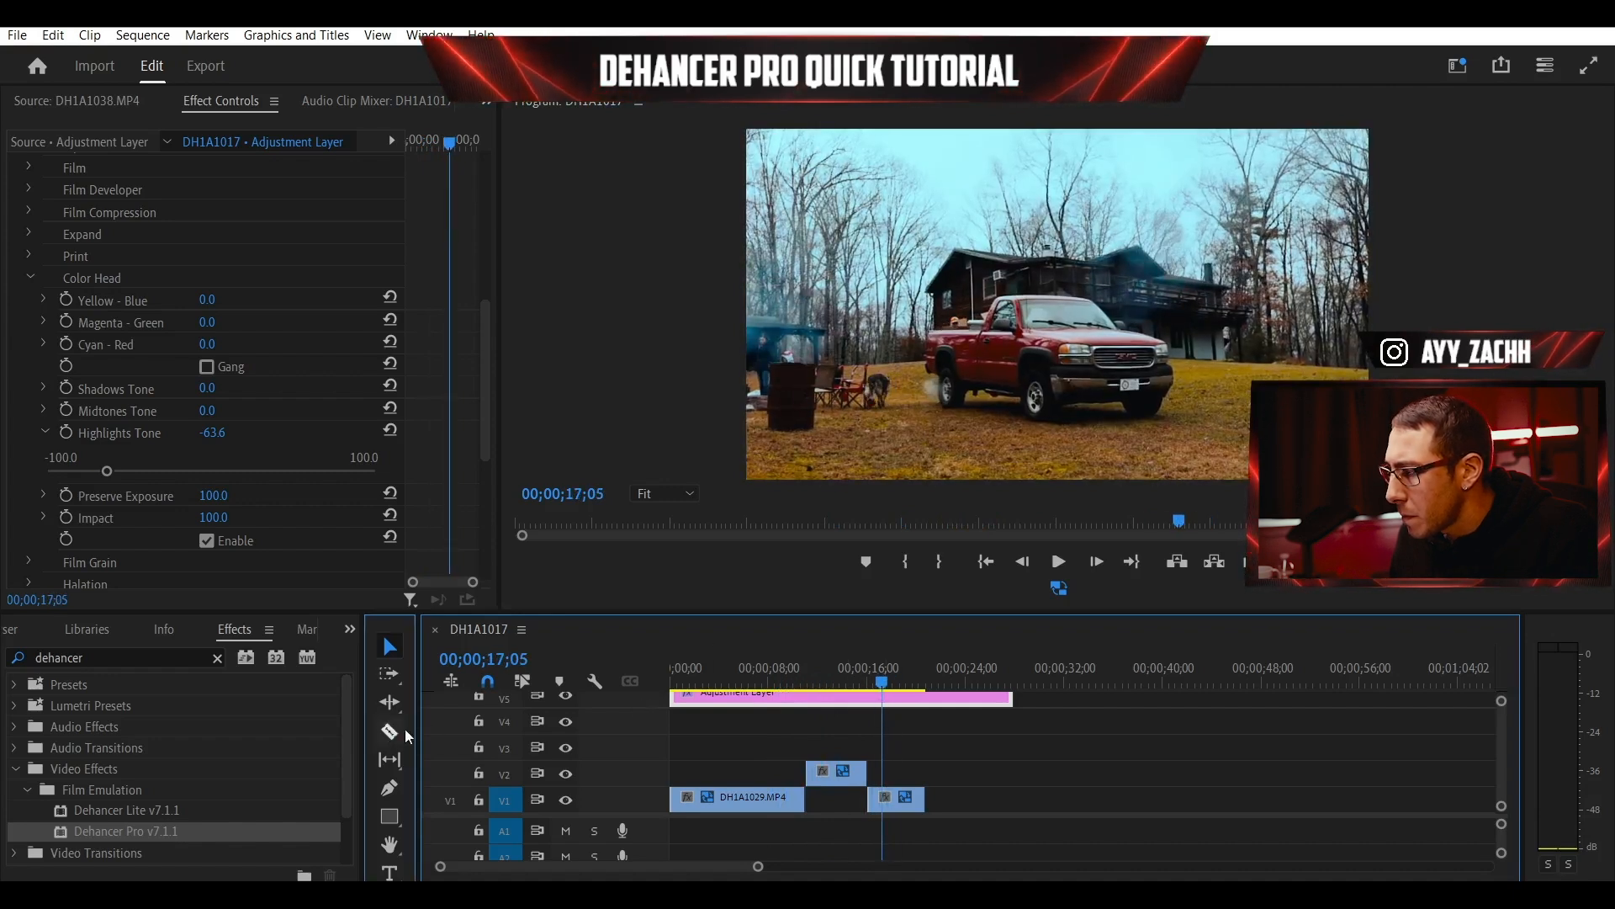
left_click(877, 700)
left_click(390, 644)
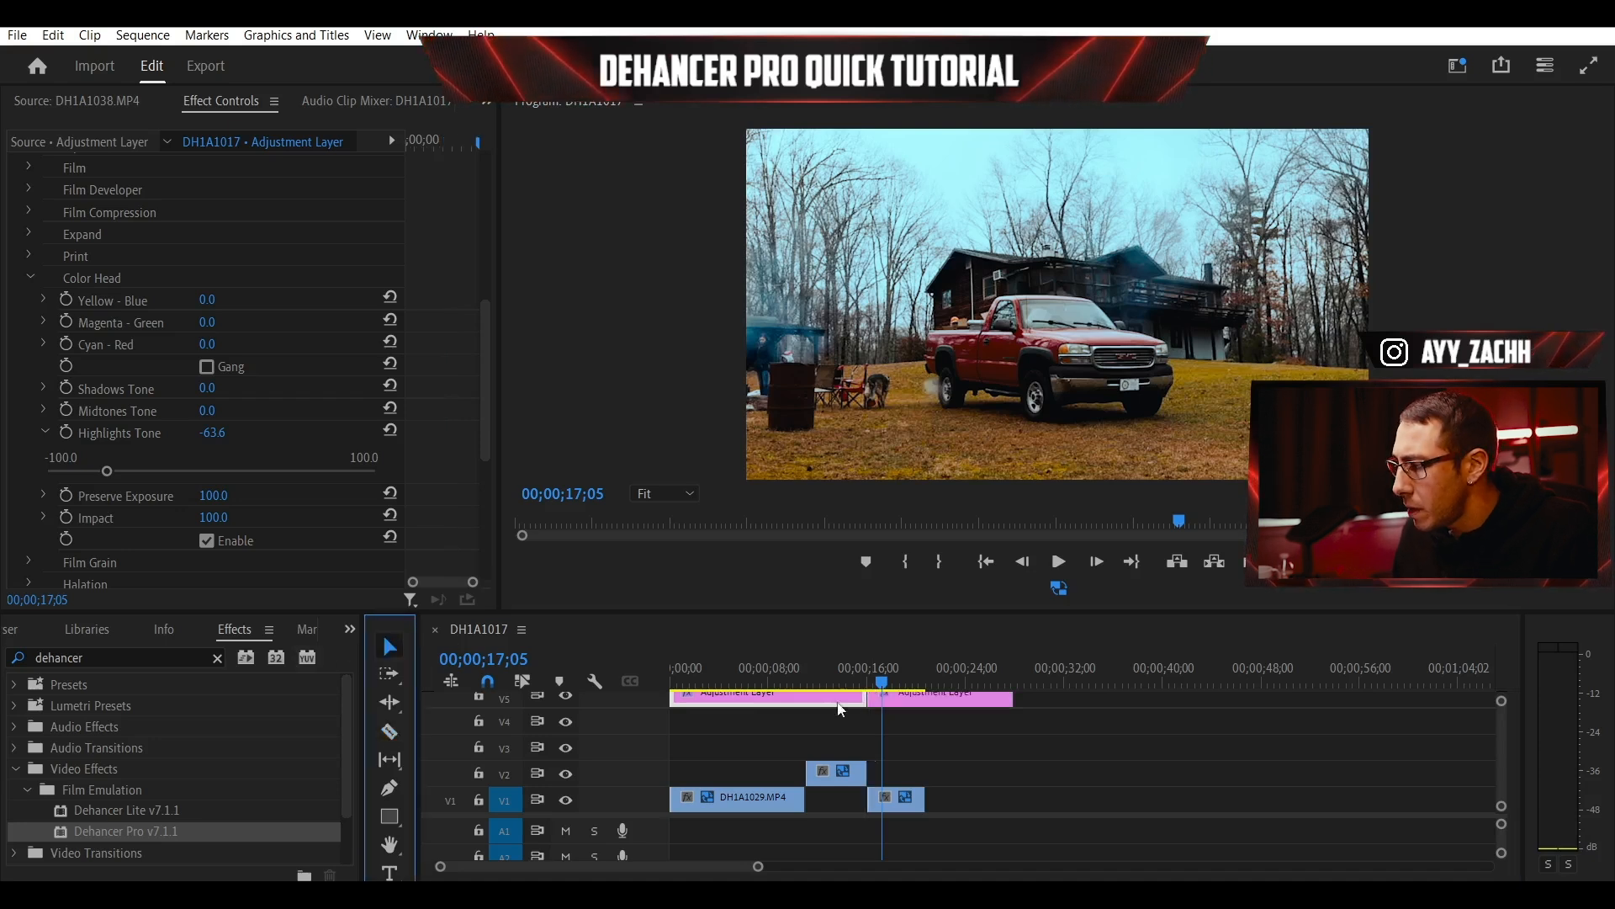
- Set the Print exposure to 0.7 EV on the adjustment layer segment over the truck clip and collapse the exposure setting
left_click(908, 712)
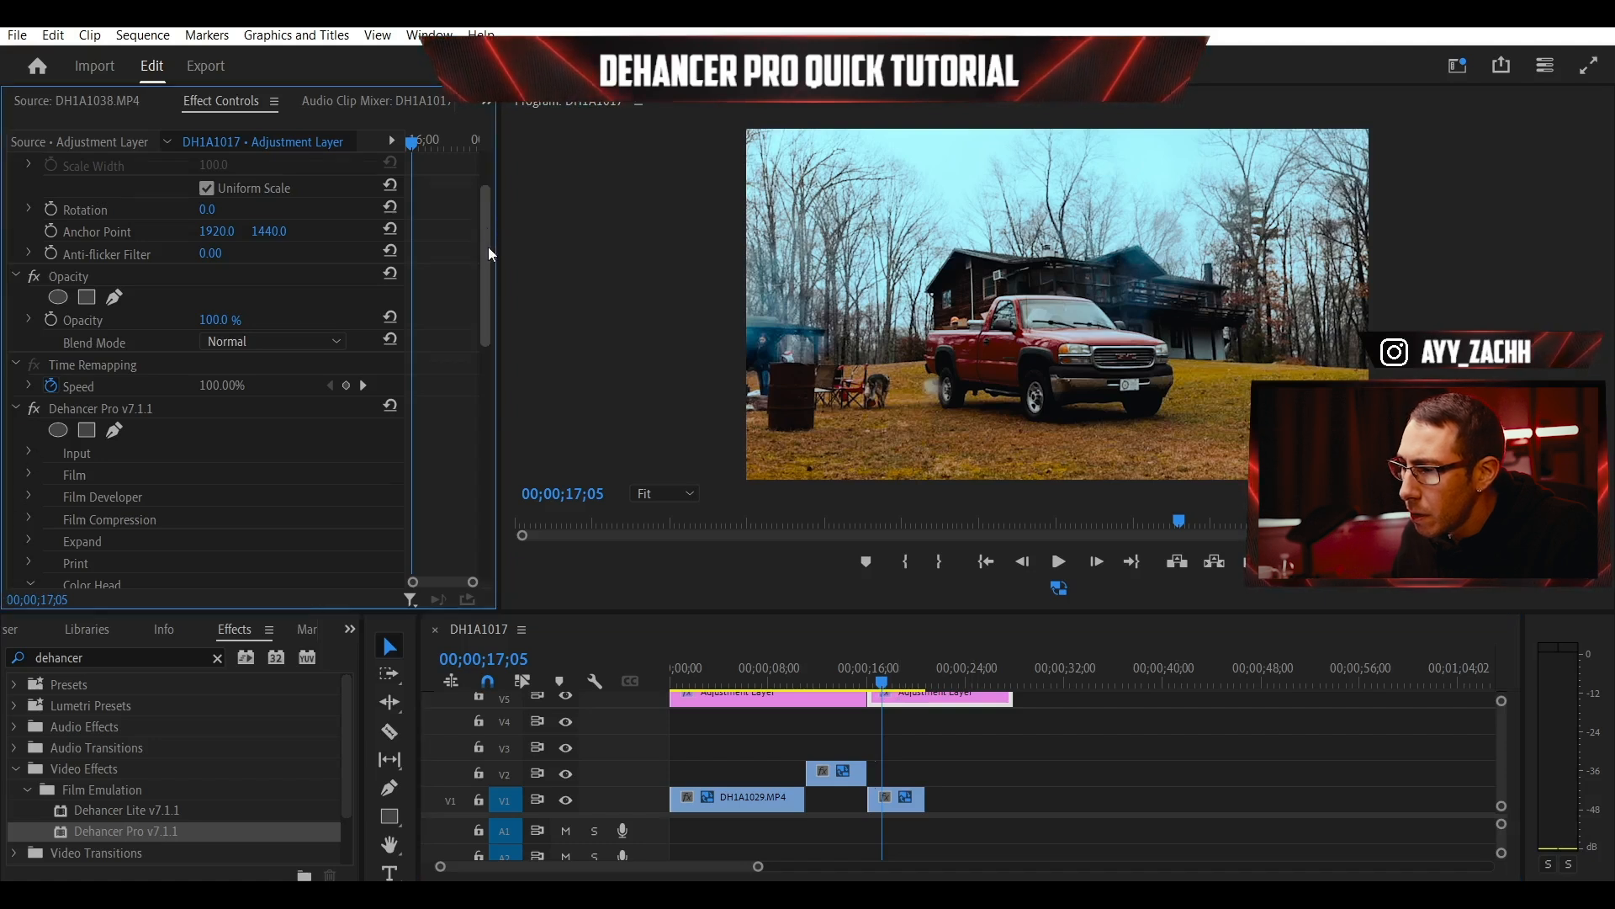
left_click_drag(488, 246, 482, 280)
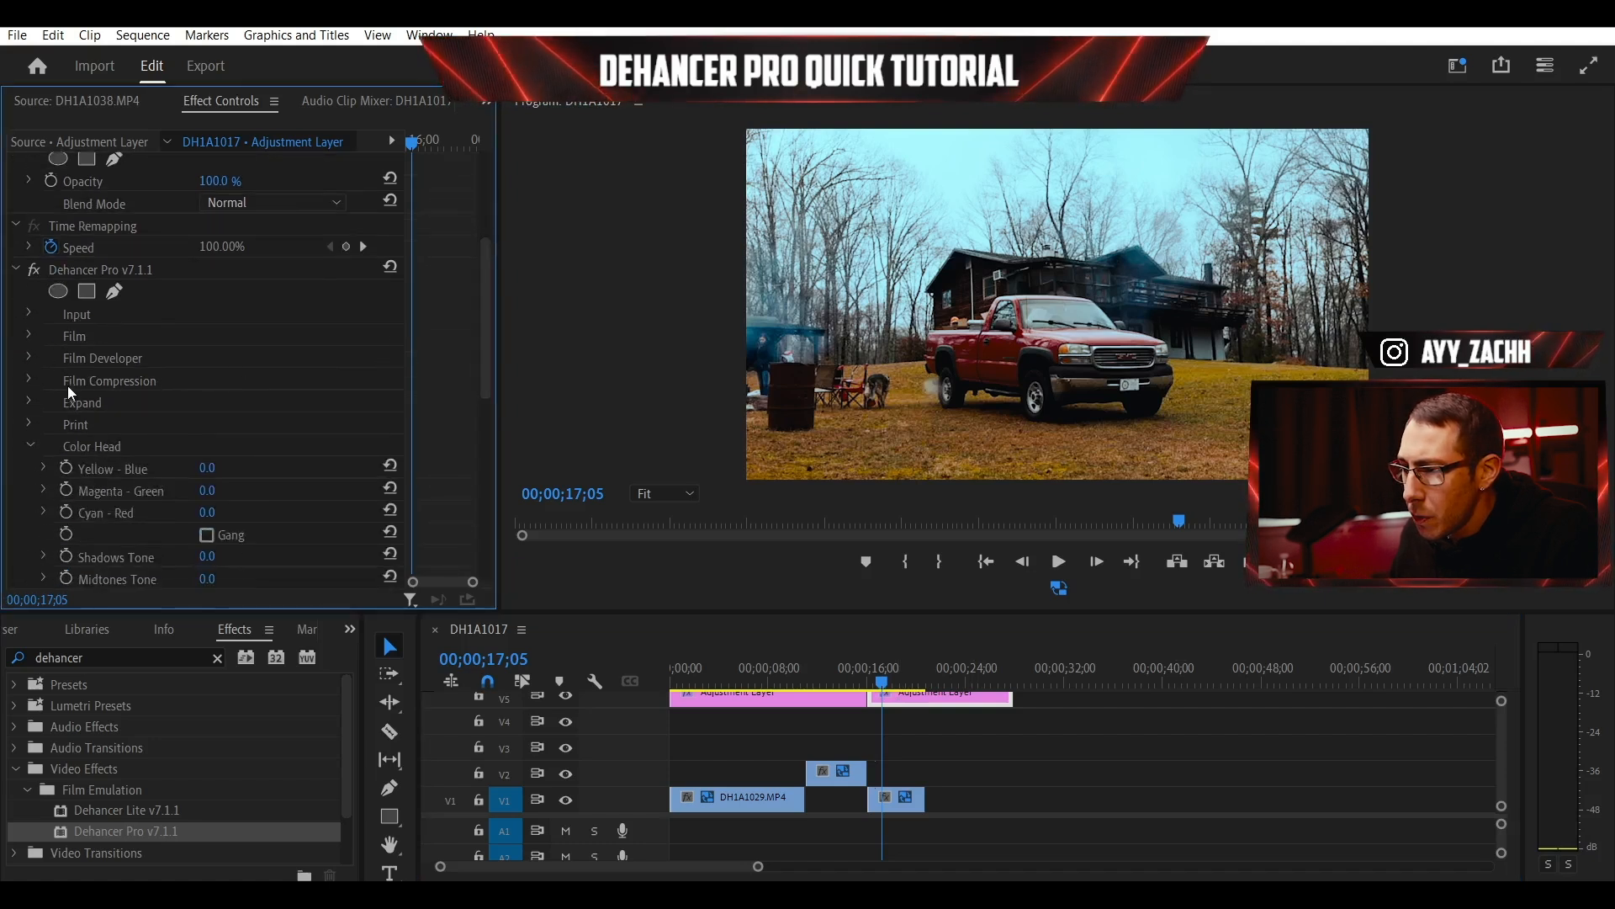
scroll(38, 388, "down", 2)
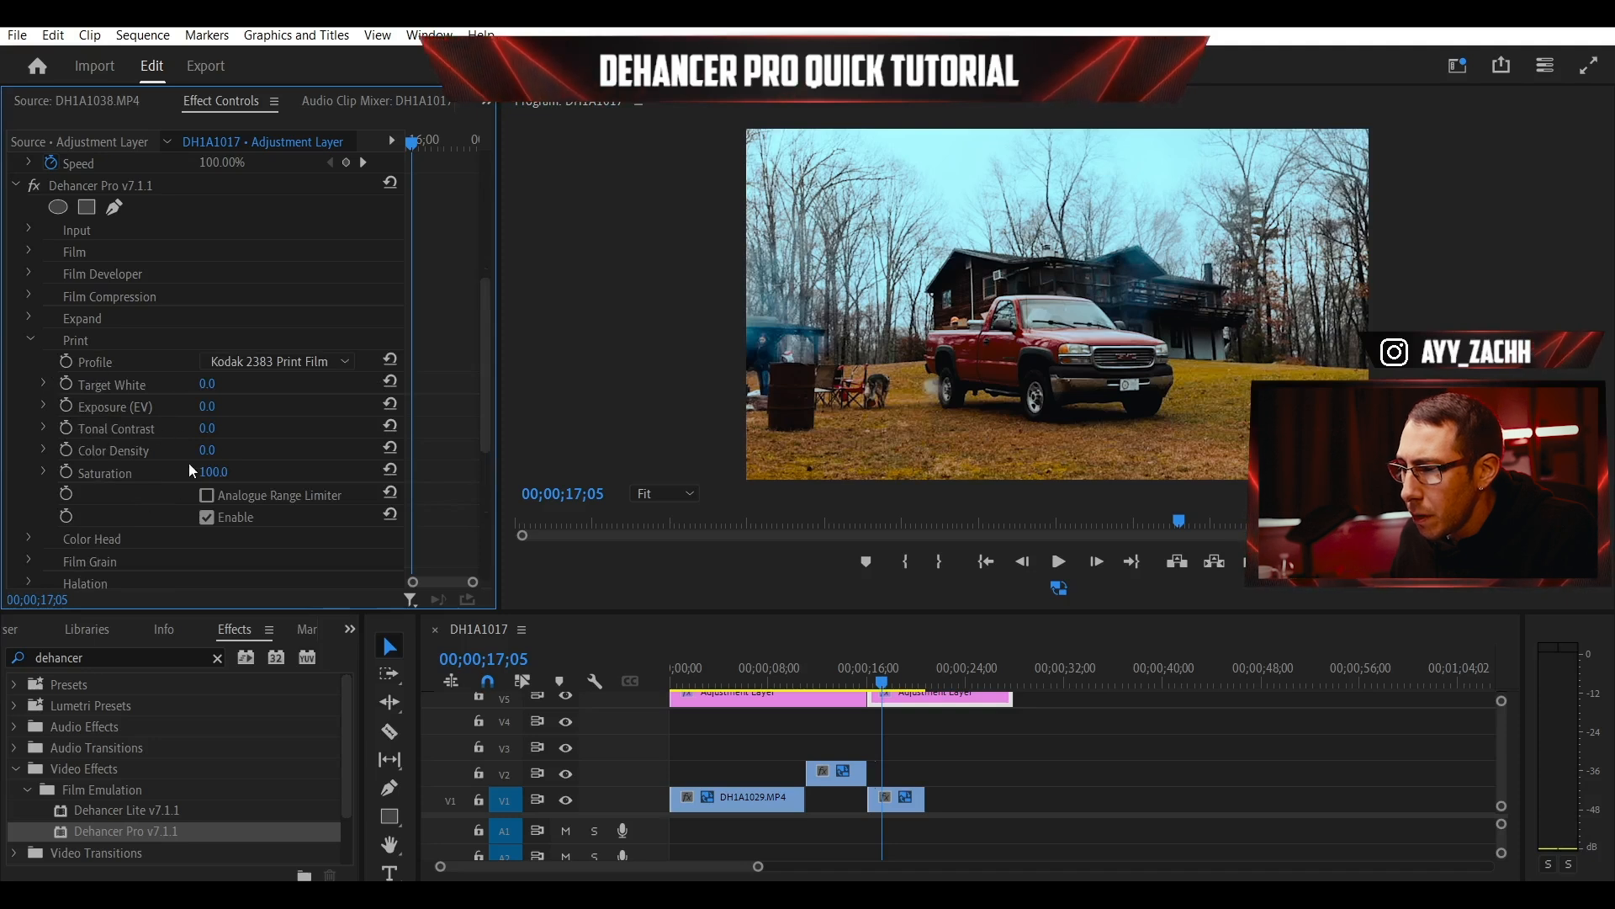
left_click(44, 405)
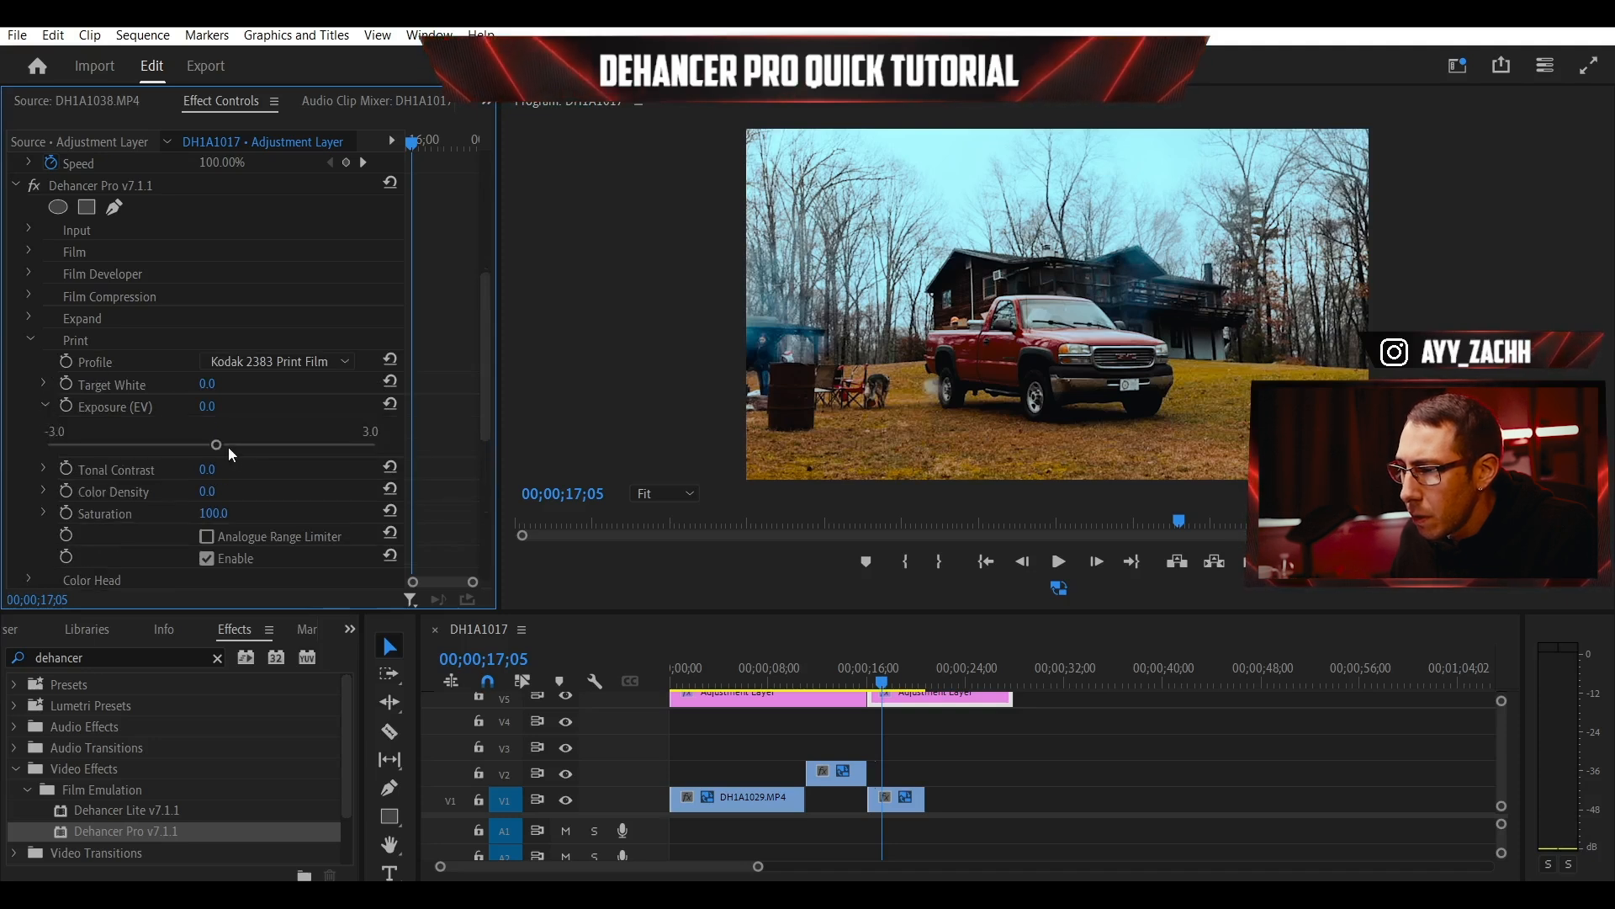
left_click(227, 446)
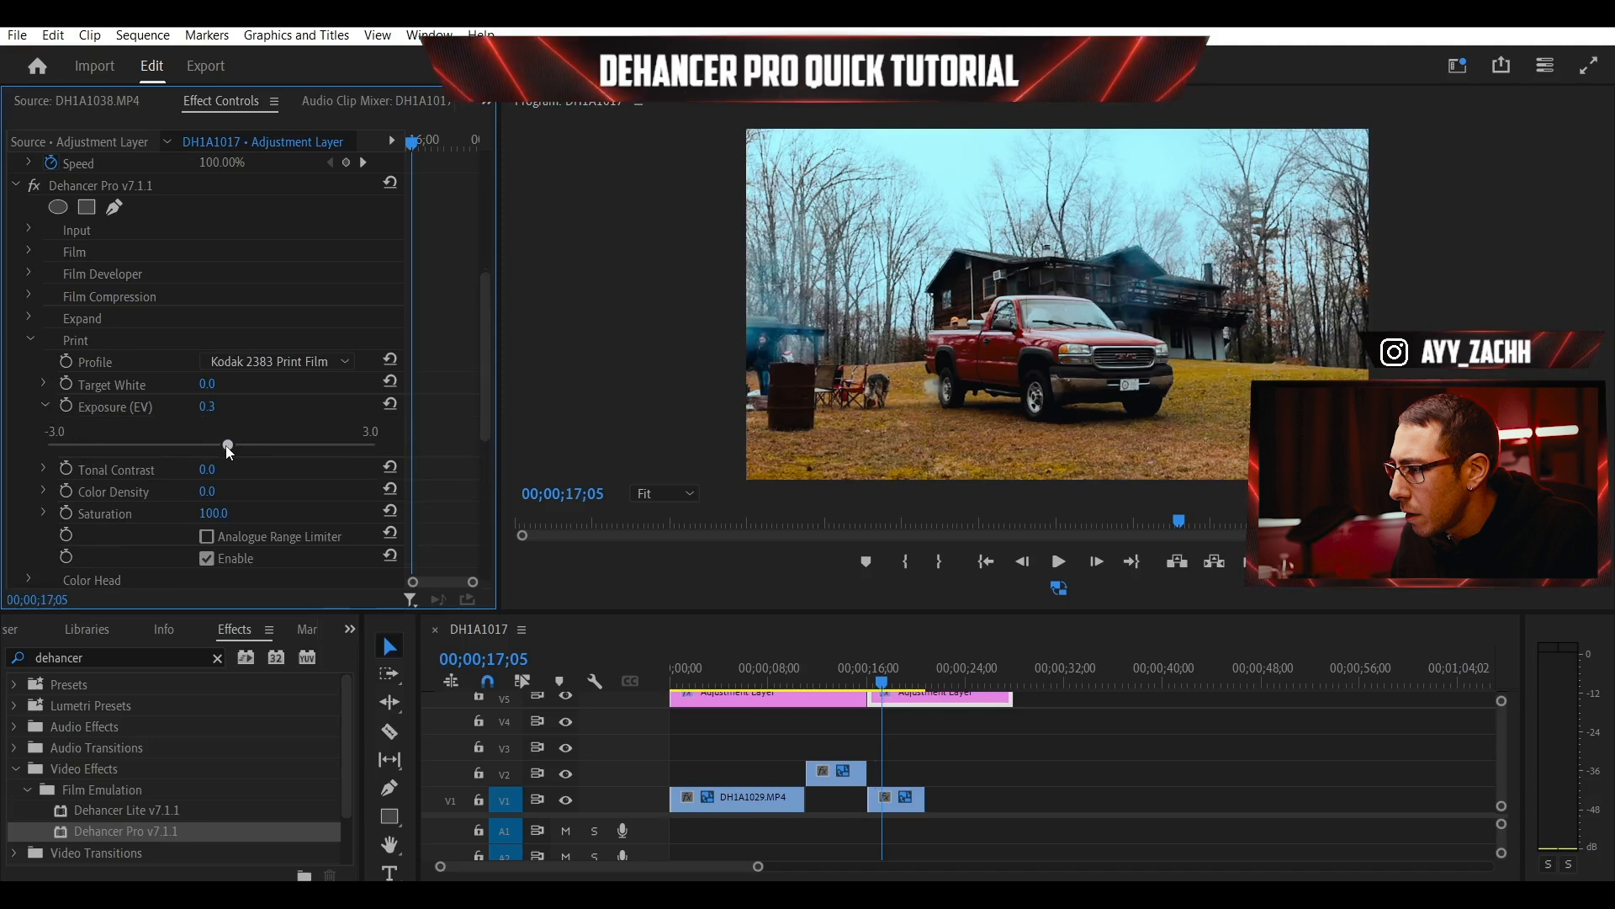
left_click_drag(235, 447, 251, 452)
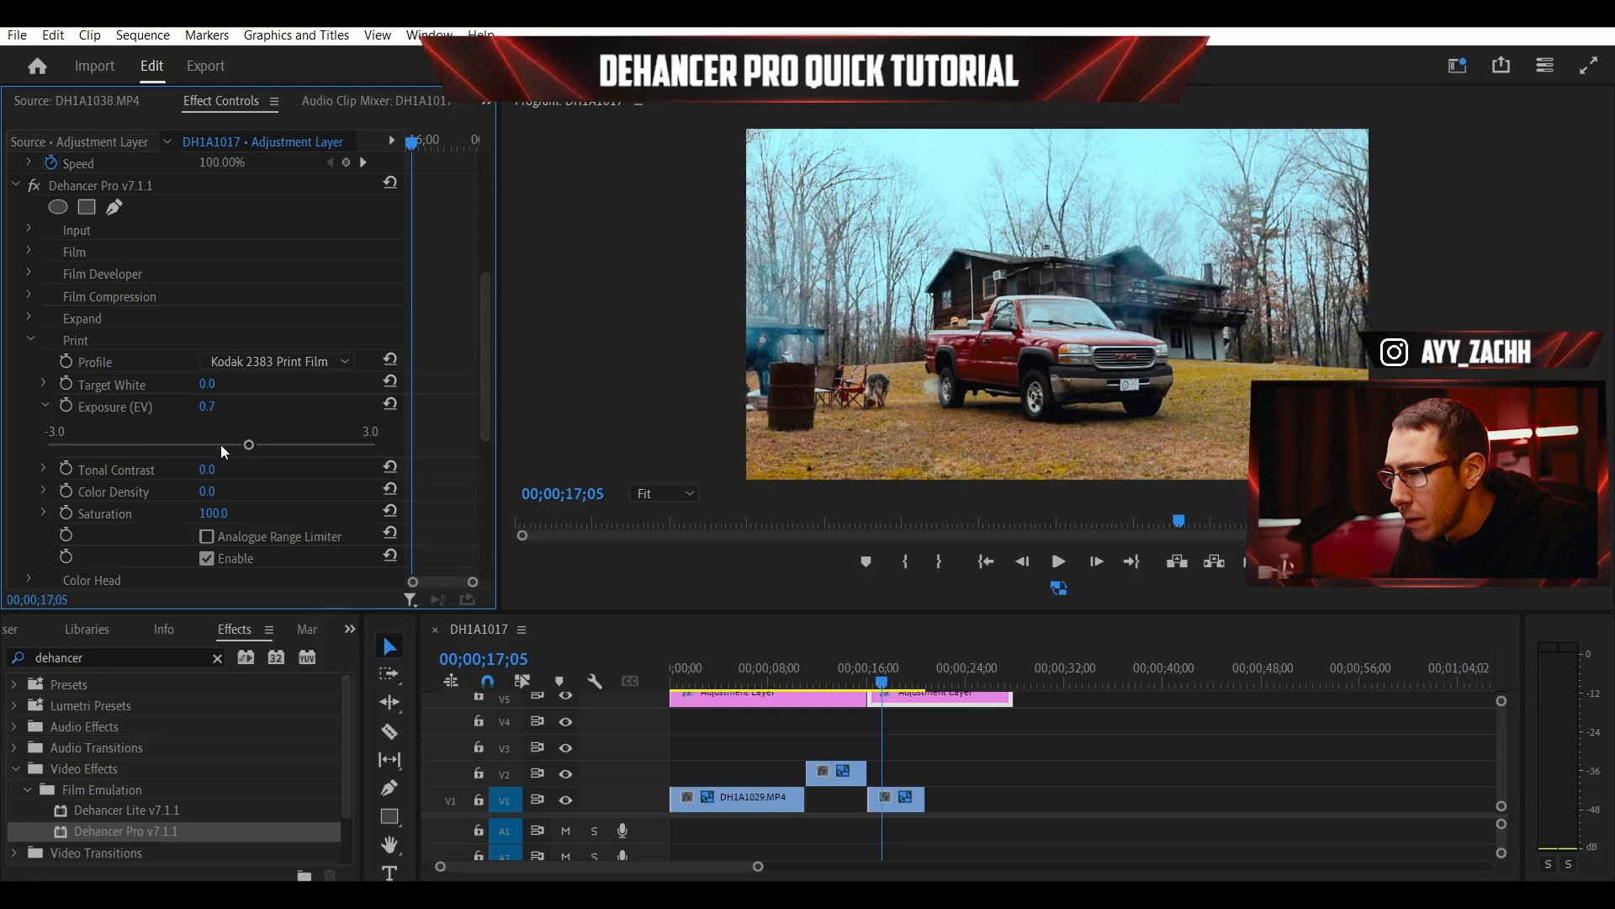
left_click(46, 404)
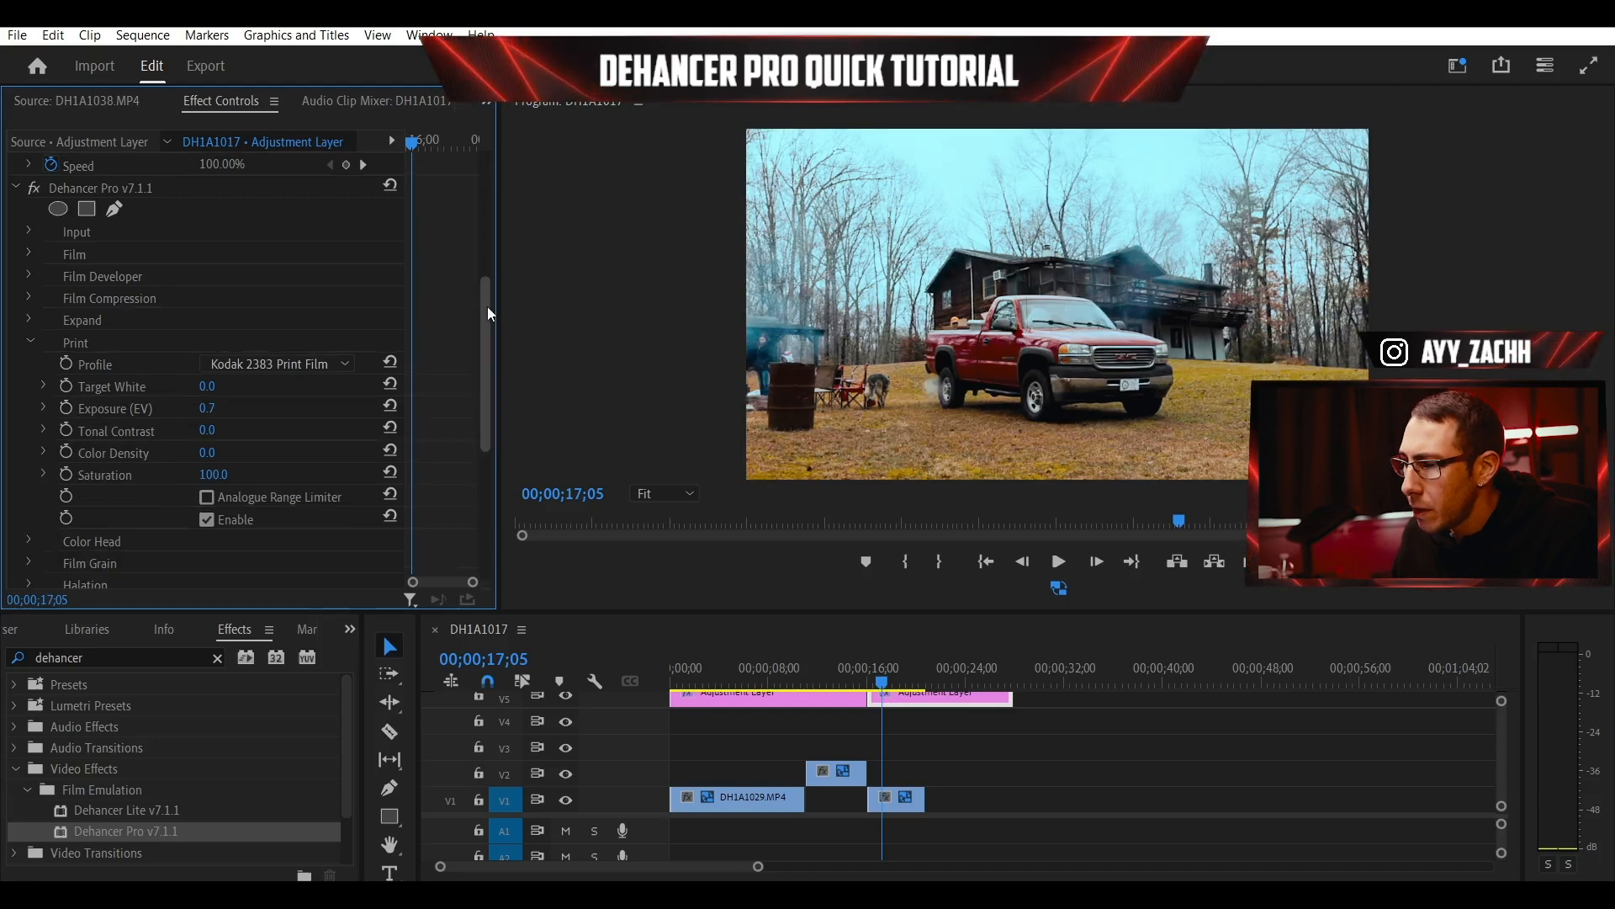
- Enable Film Grain with the 35 mm ISO 50 profile and preview it at another frame of the truck clip
scroll(486, 306, "down", 3)
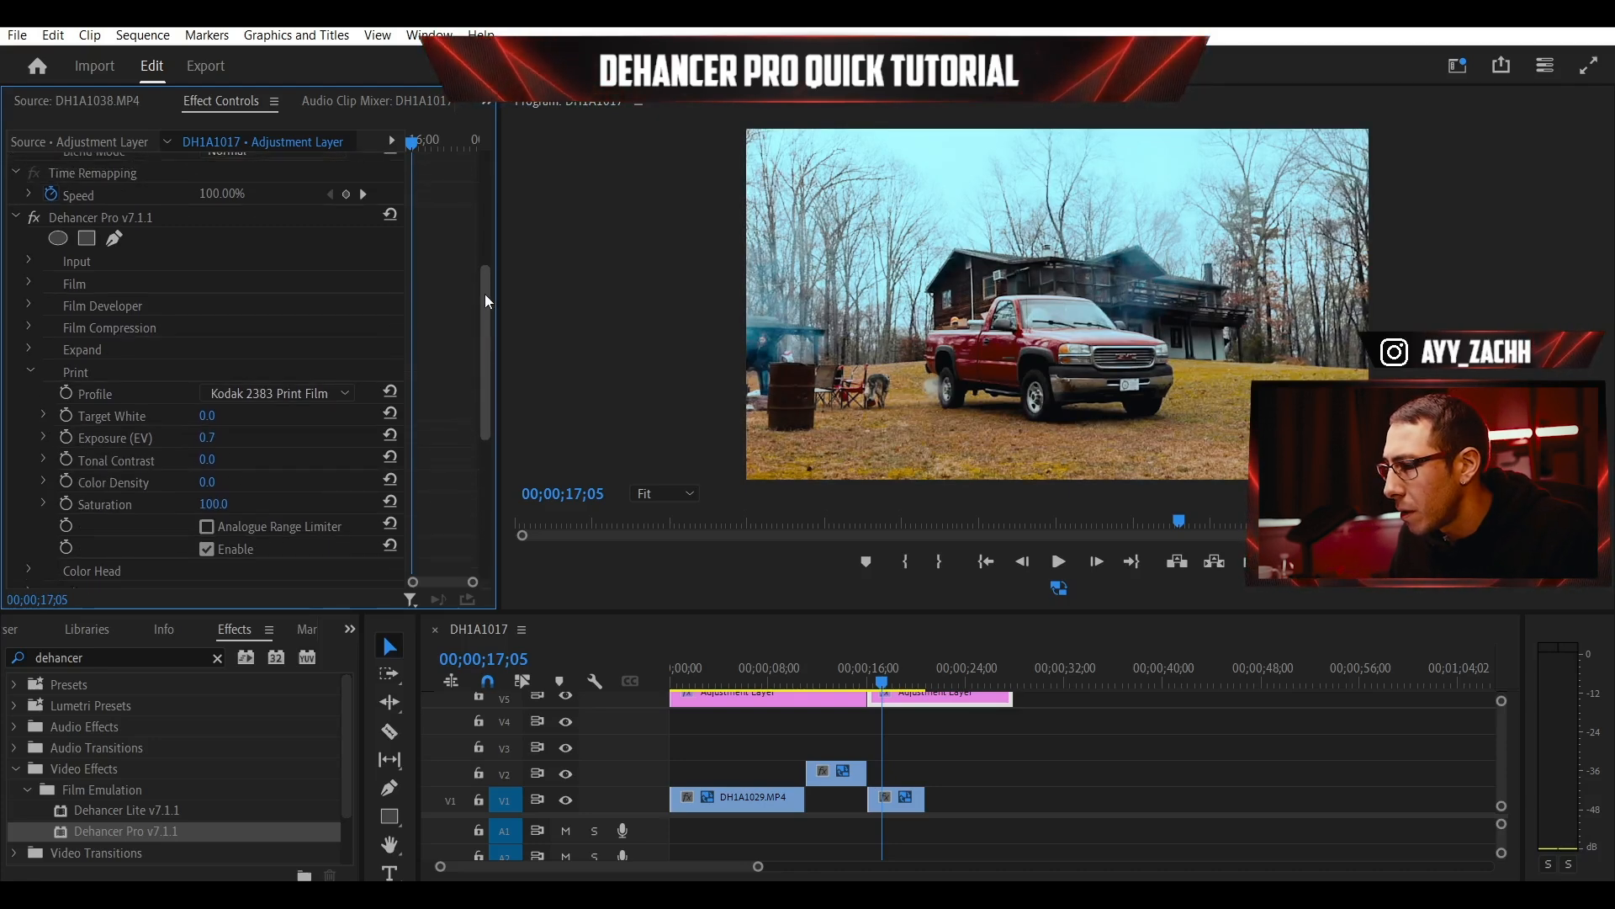
left_click(29, 266)
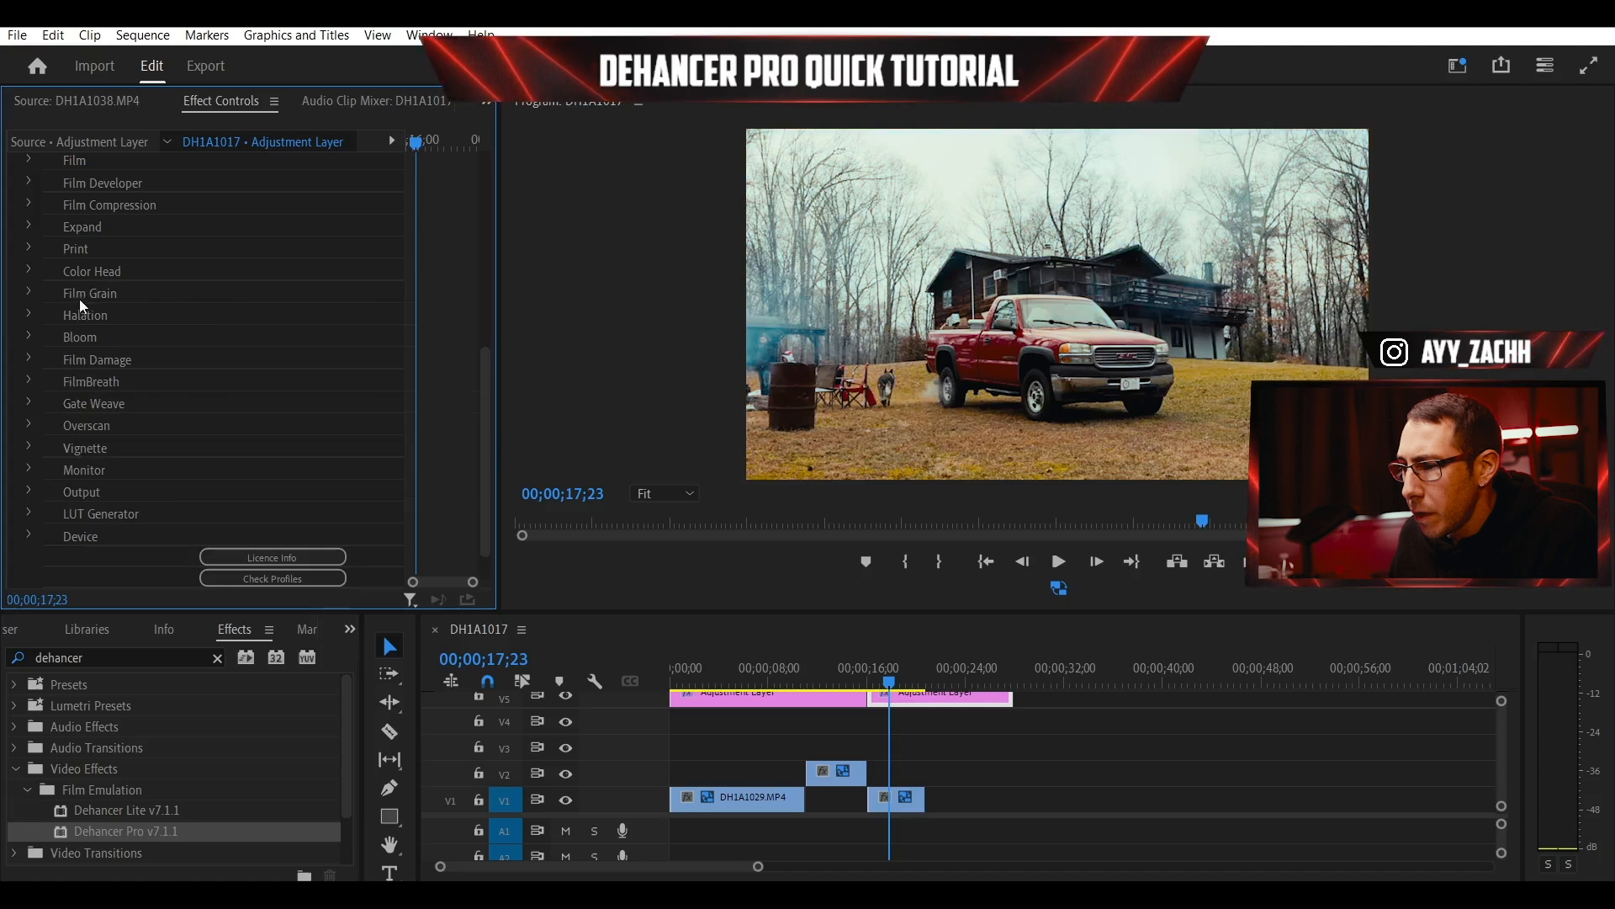
left_click(28, 291)
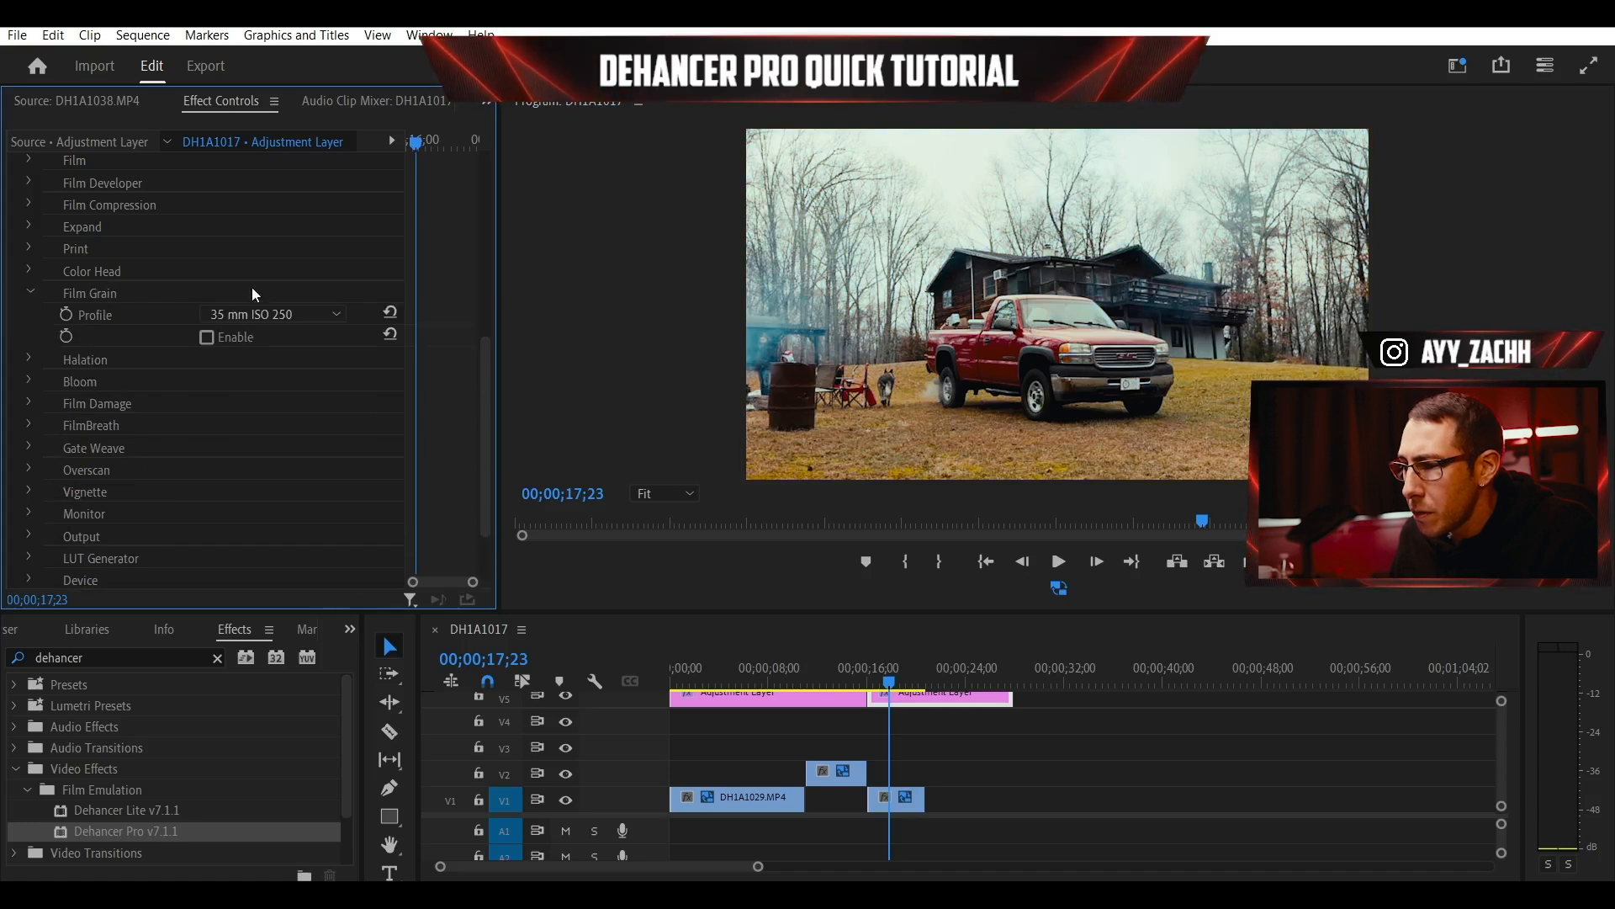
left_click(252, 313)
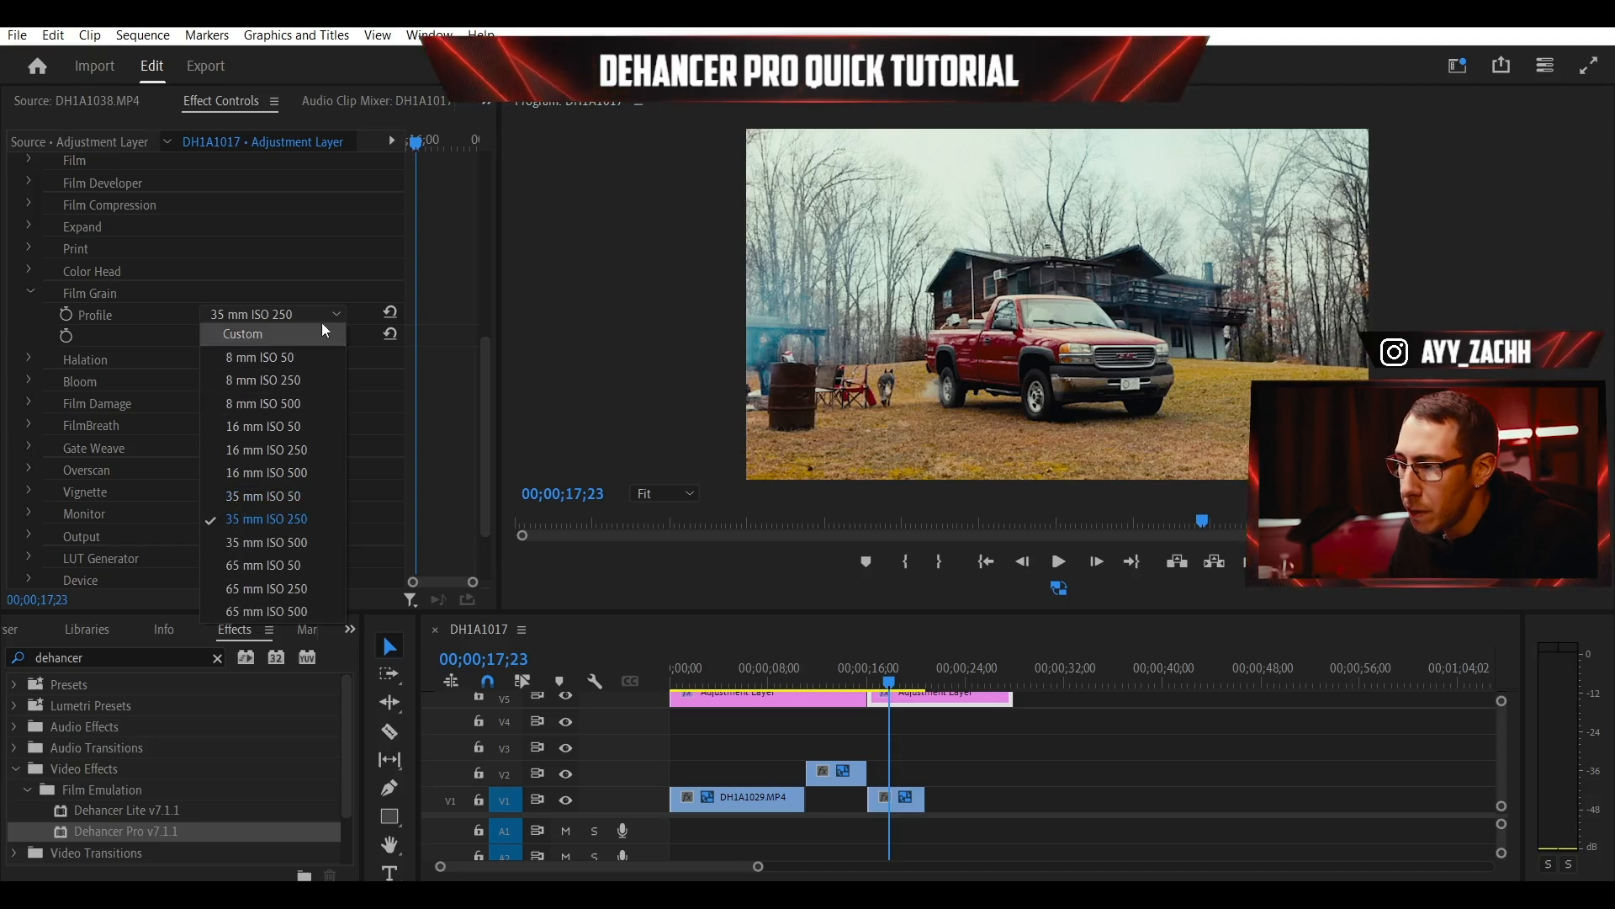
left_click(309, 503)
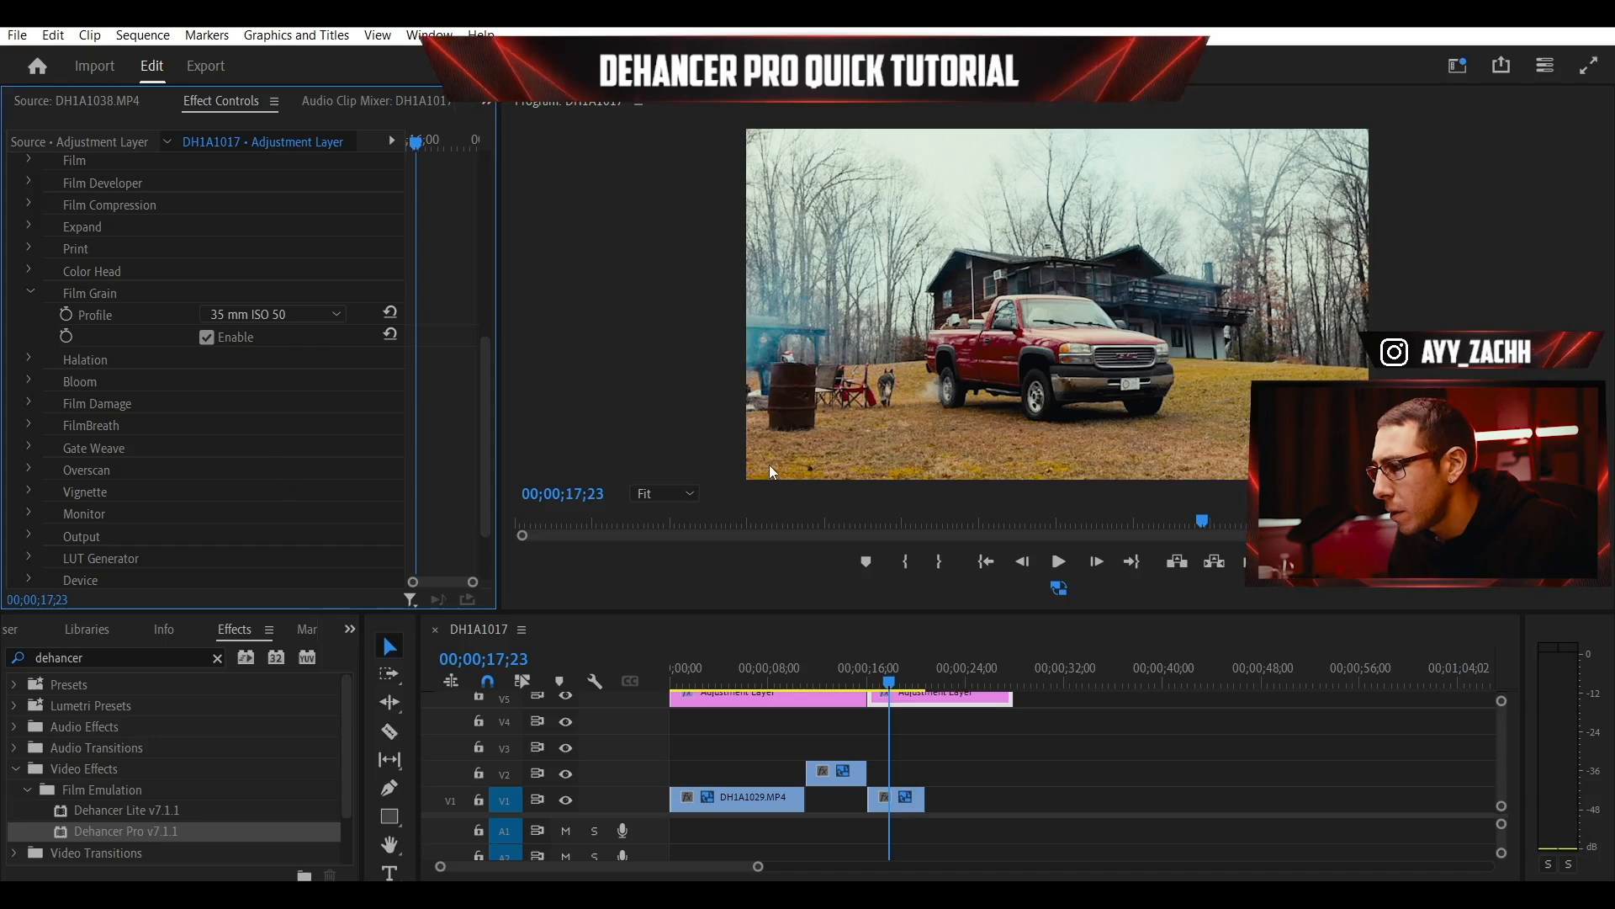
left_click(905, 680)
left_click_drag(908, 679, 895, 679)
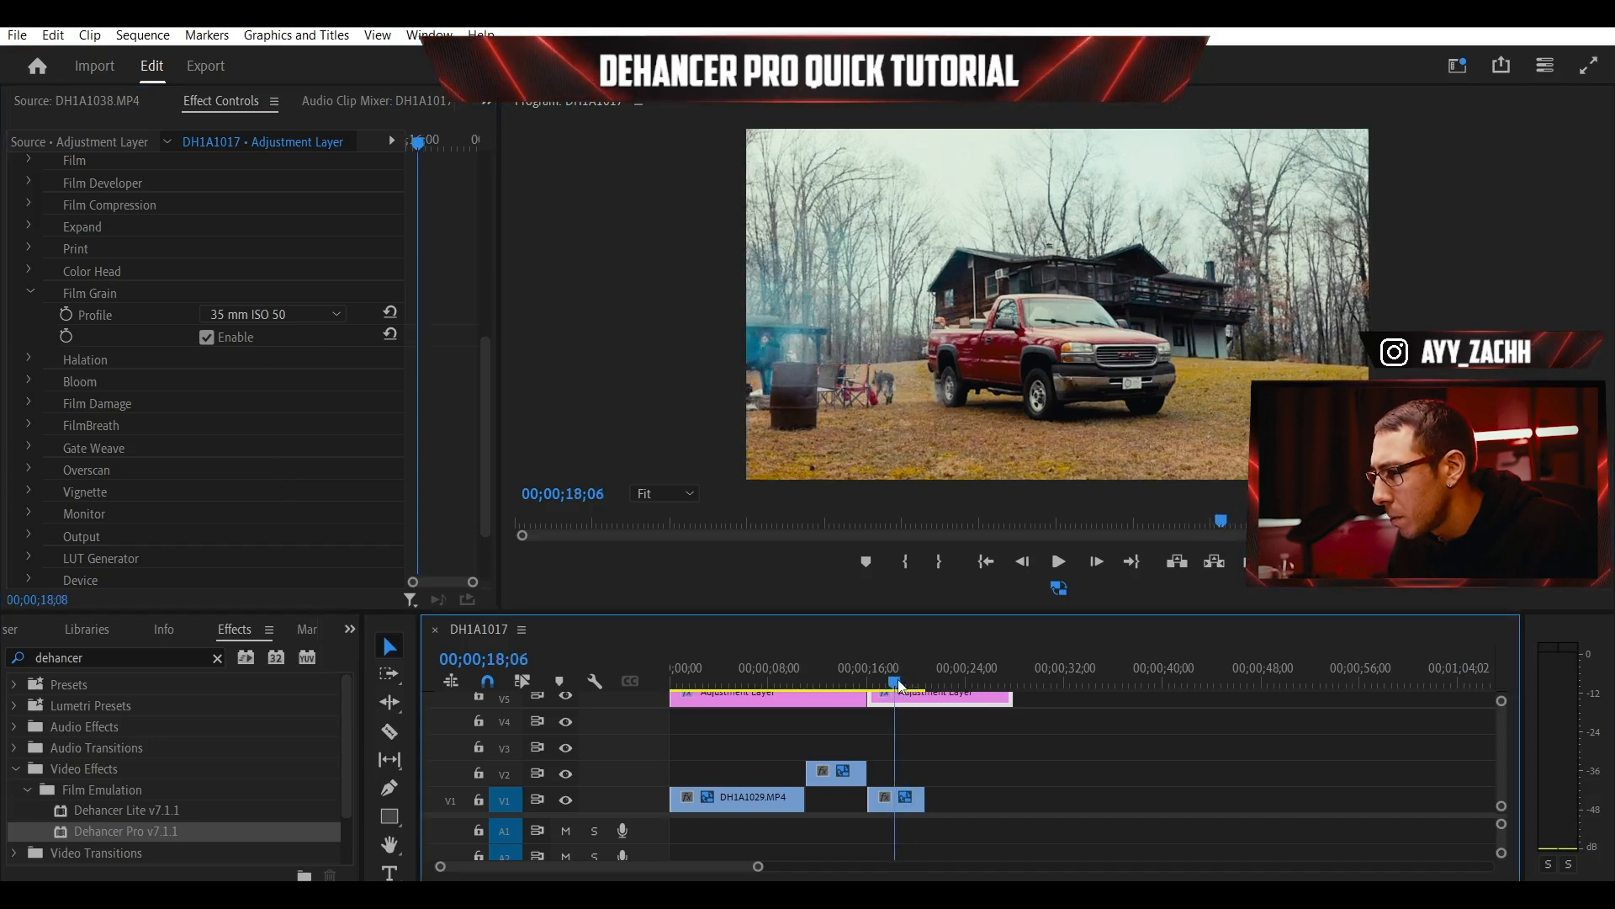
- Switch the Film Grain profile to Custom to expose its detailed settings, and collapse the section
left_click(337, 317)
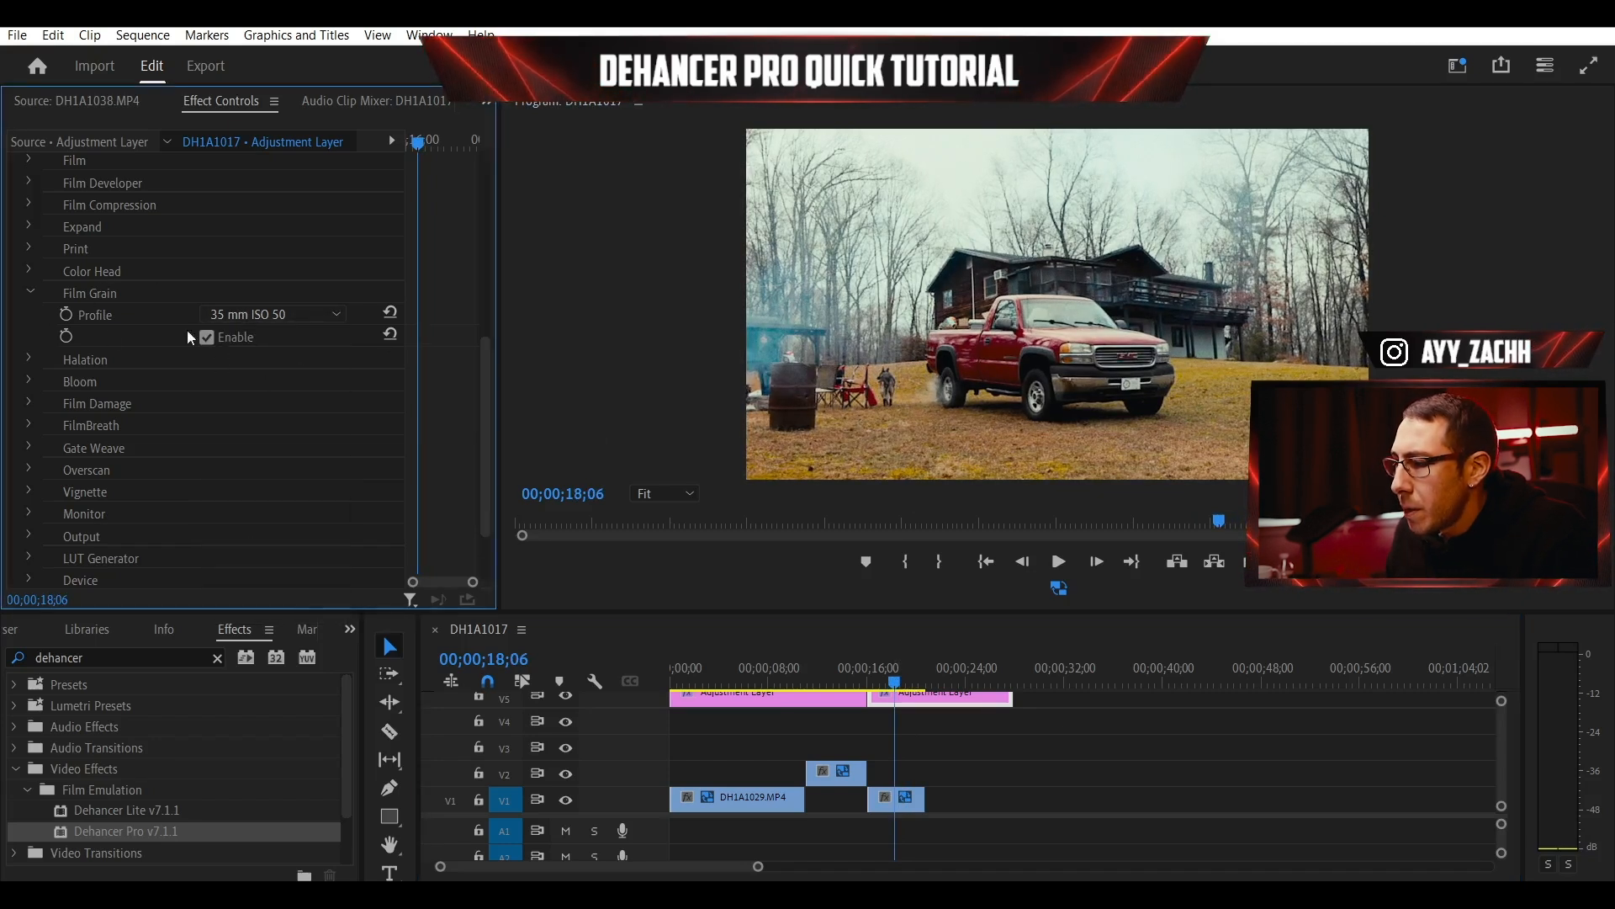
left_click(332, 314)
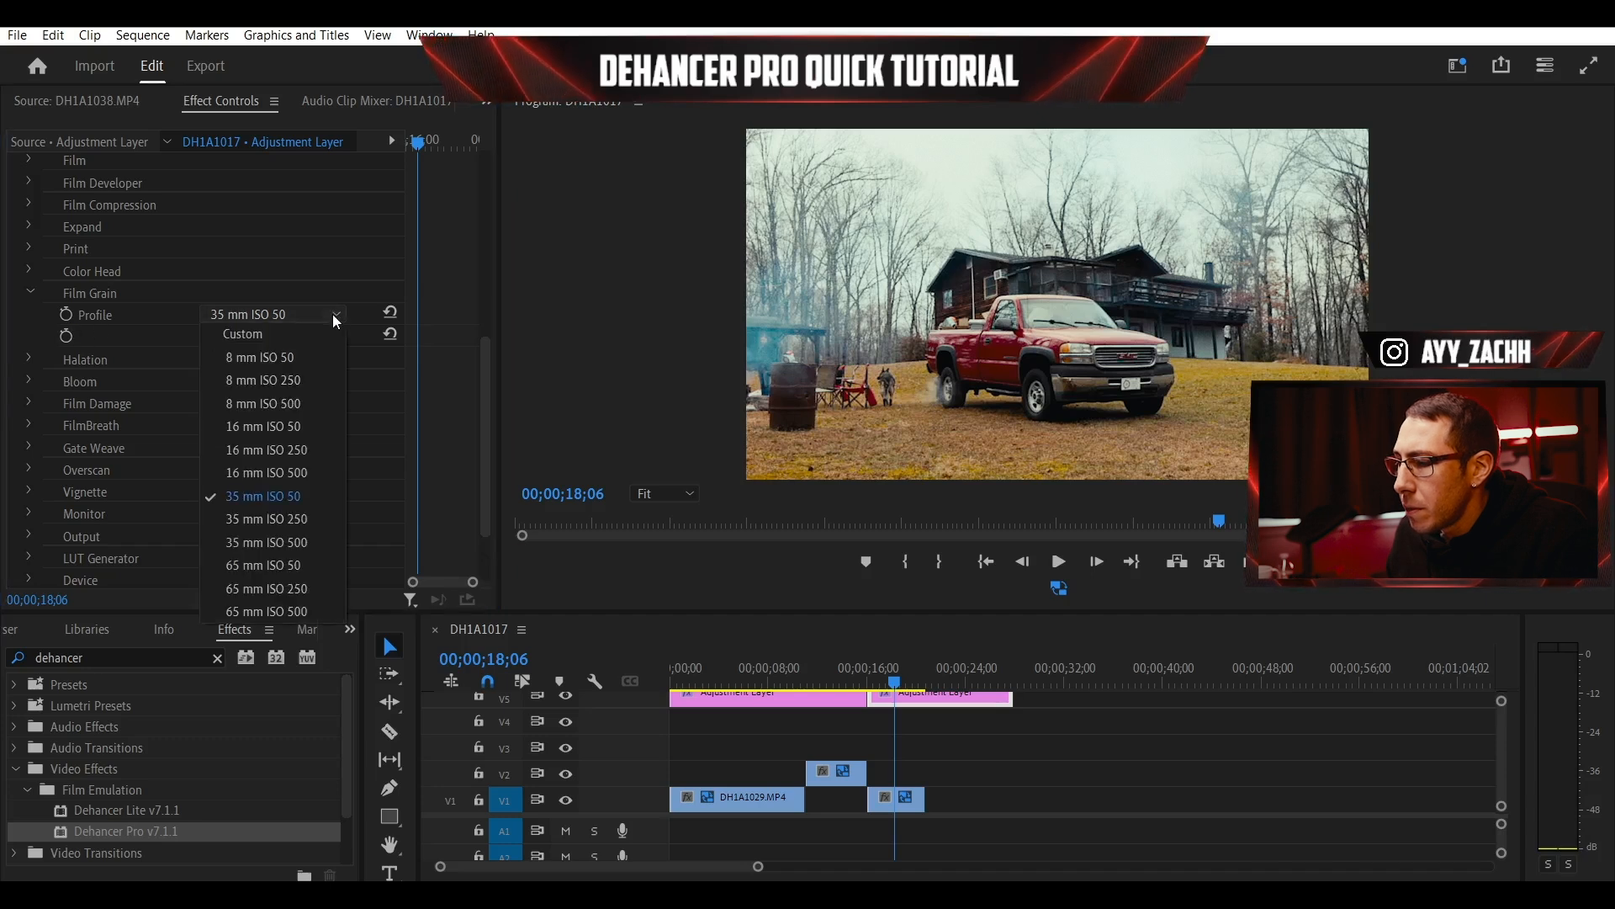
left_click(270, 334)
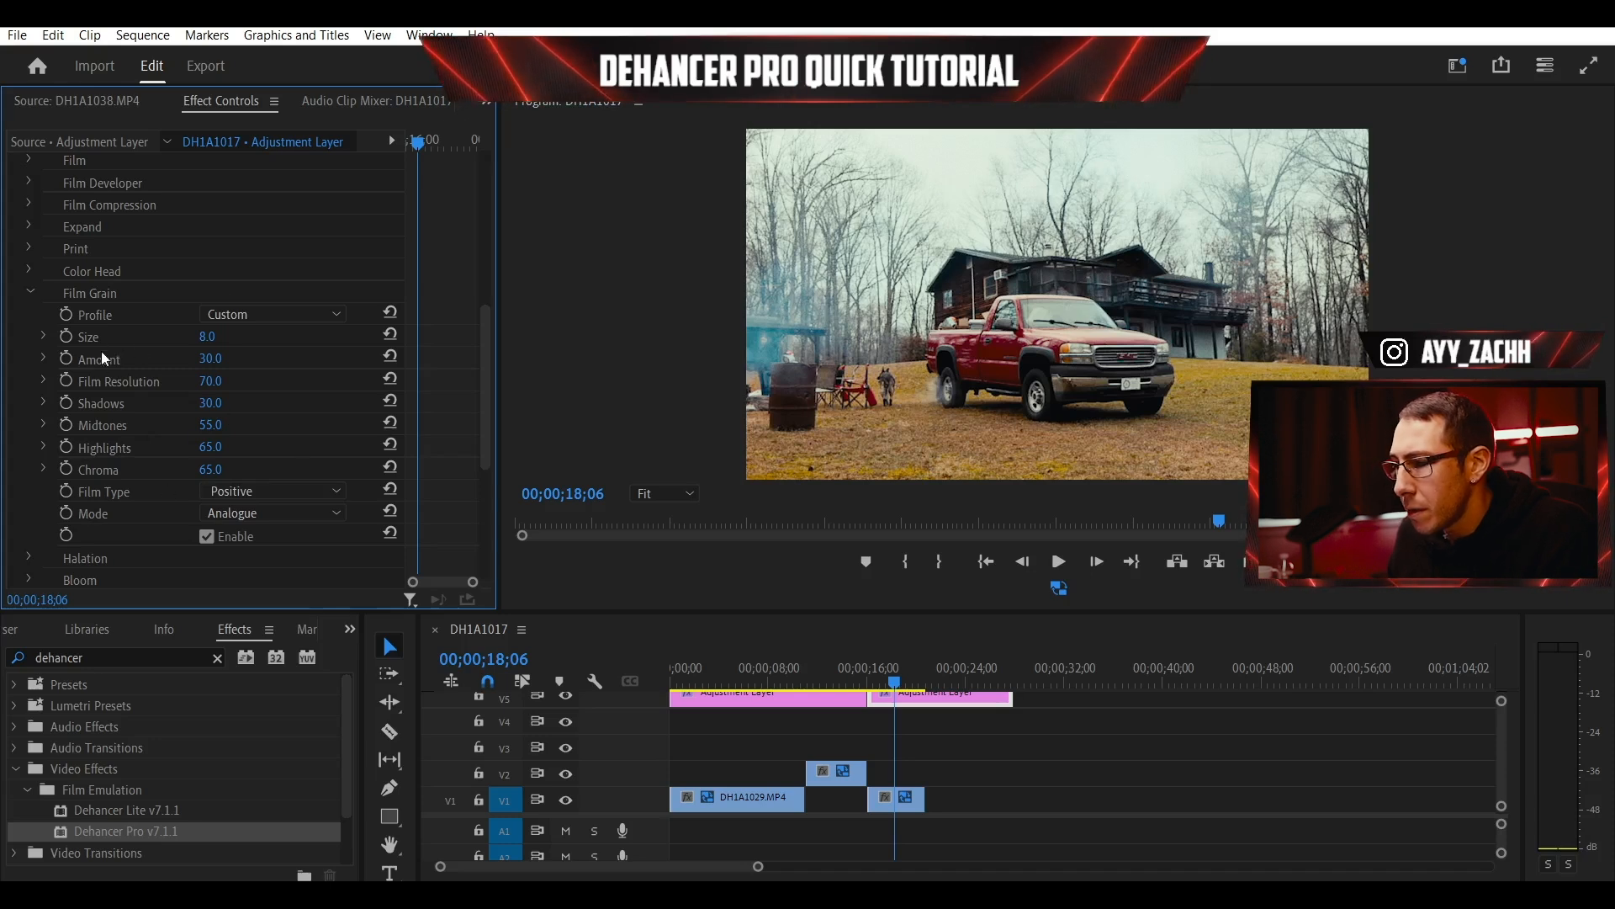
left_click(32, 292)
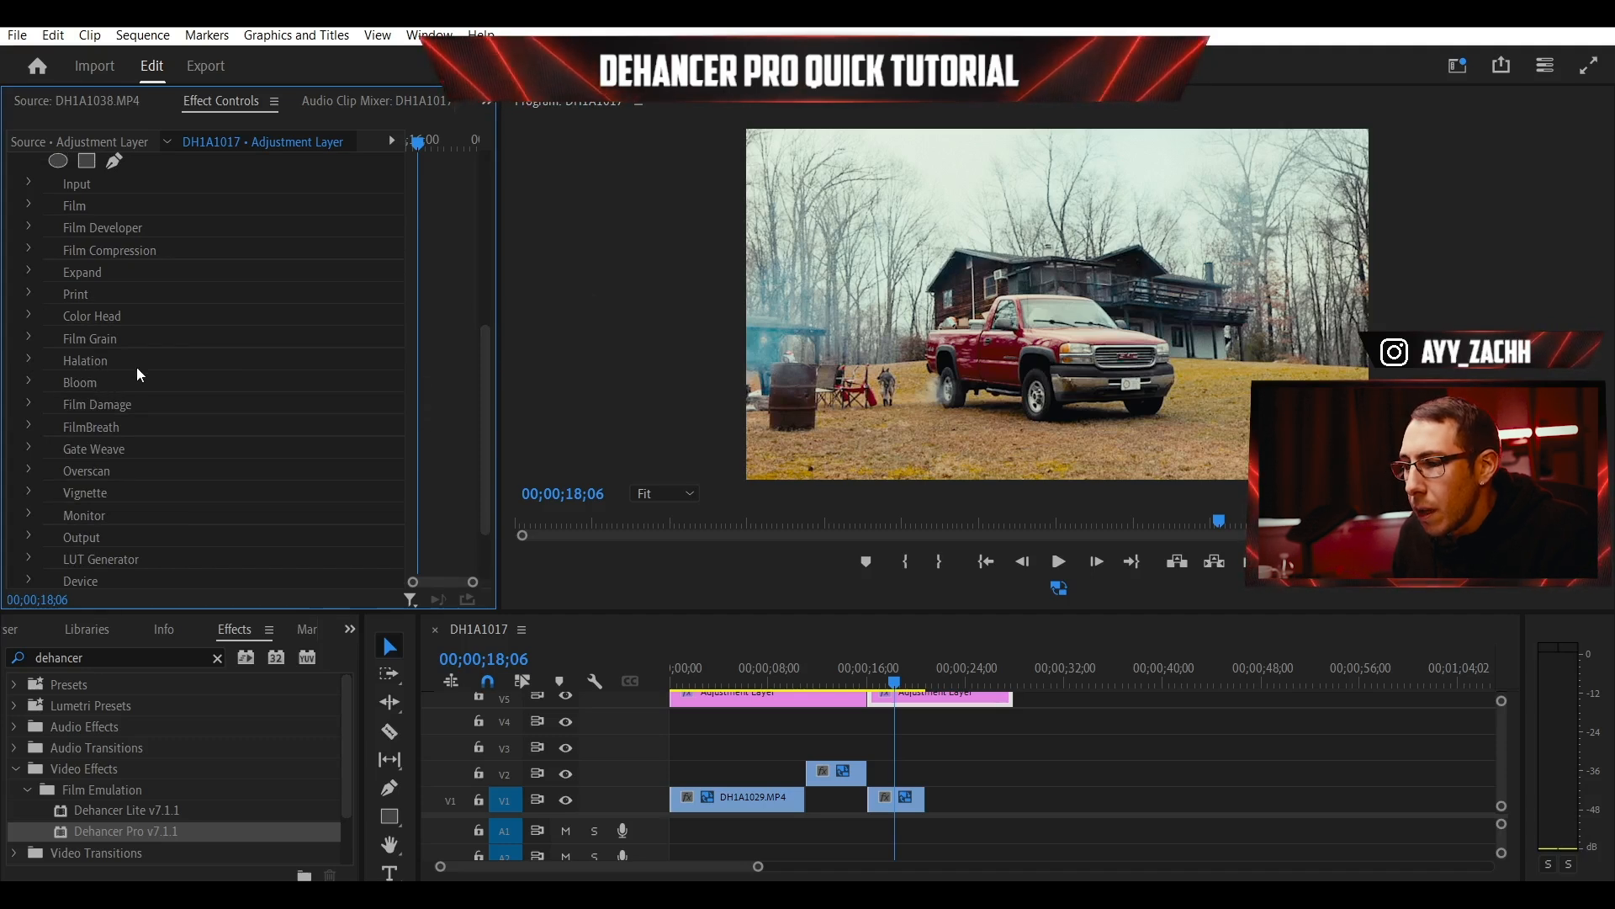
scroll(137, 374, "up", 1)
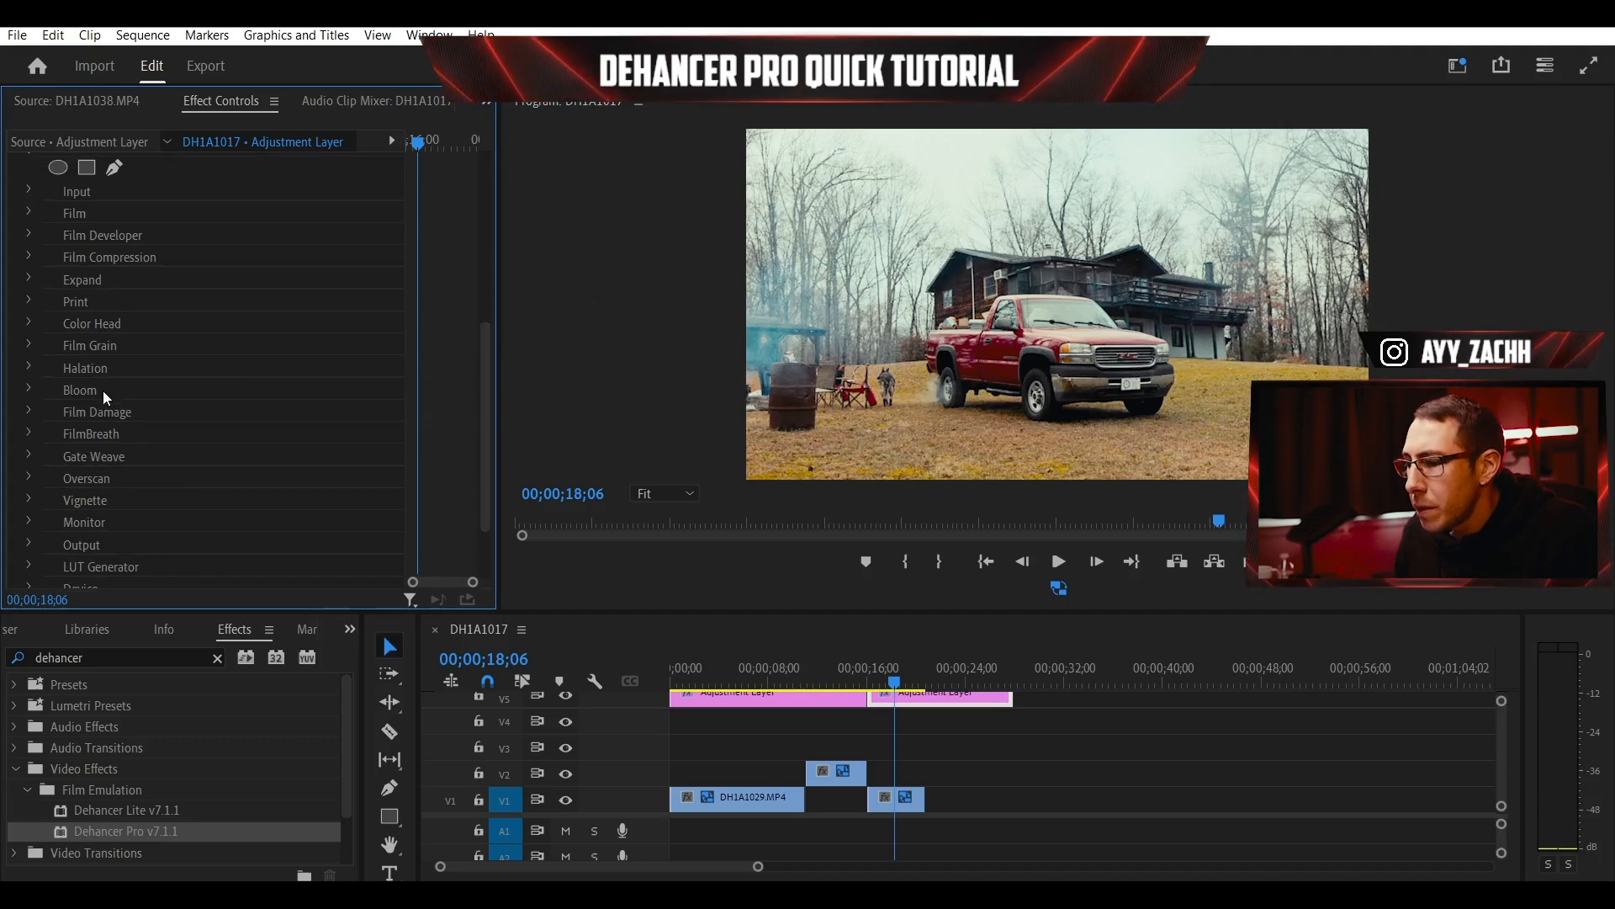
- Try Halation with the 8 mm / Super 8 No Remjet profile enabled on the adjustment layer over the truck clip
left_click(102, 371)
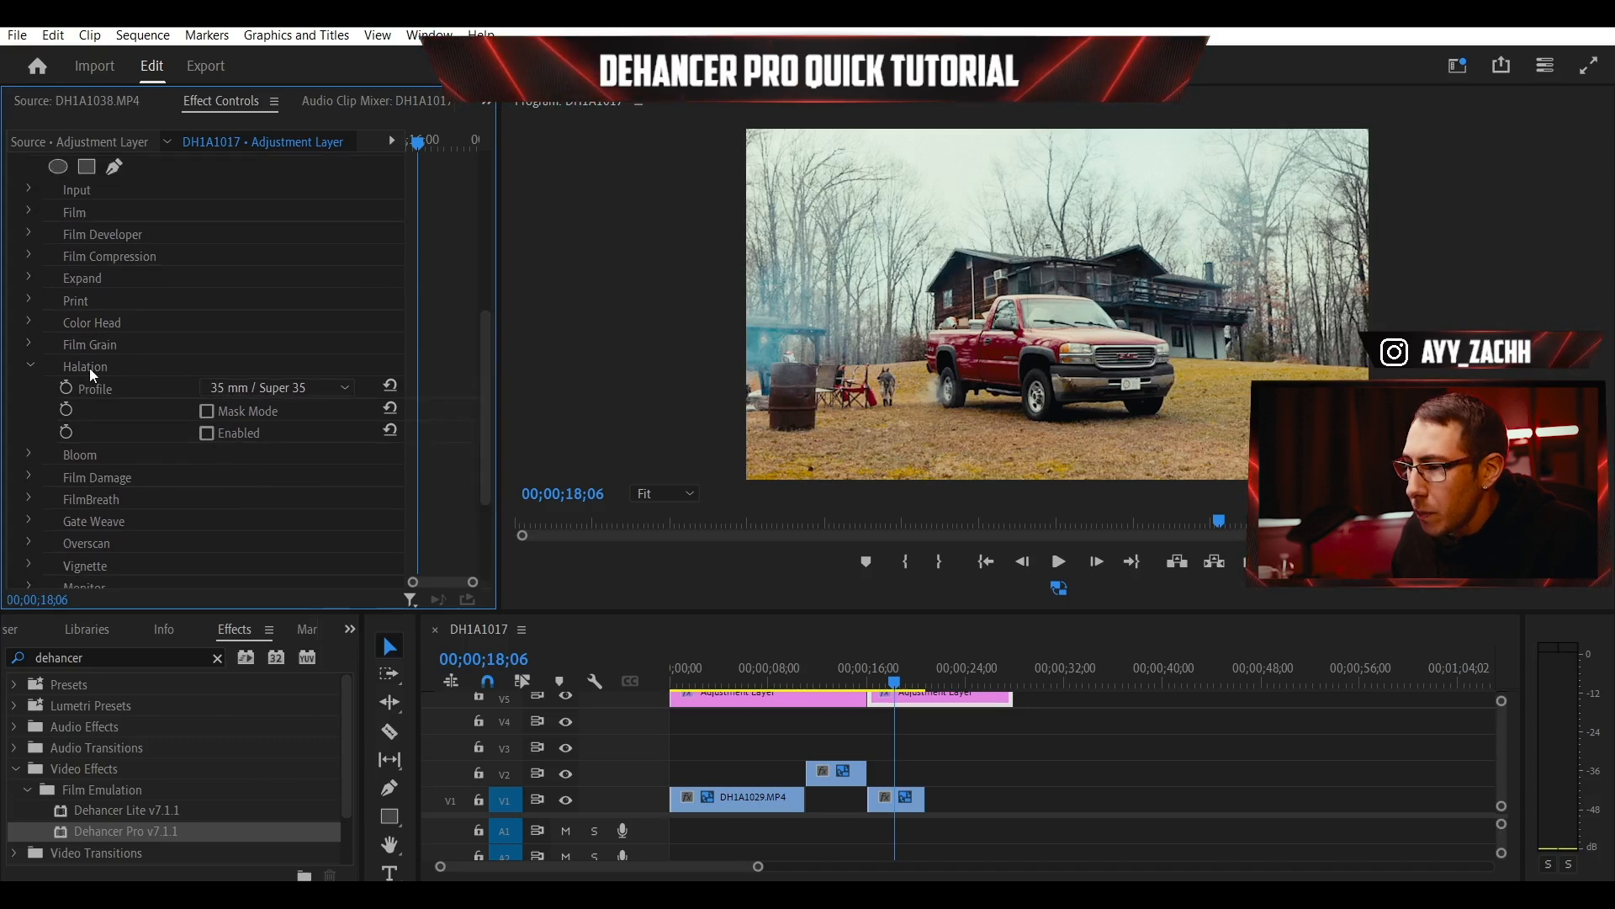
scroll(89, 366, "down", 1)
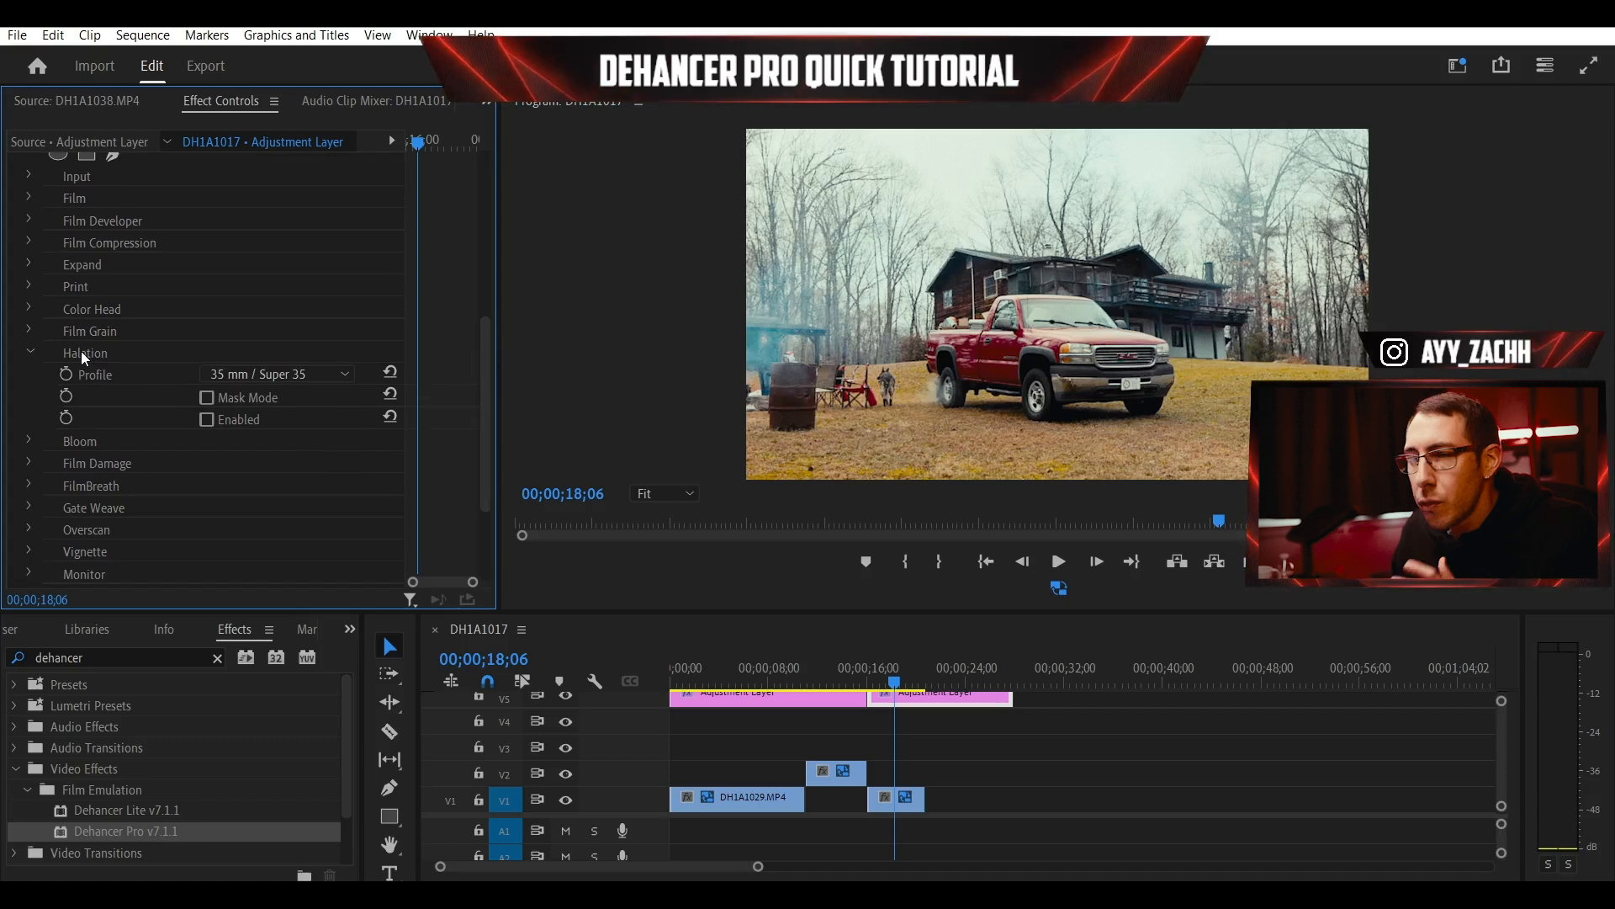
left_click(137, 343)
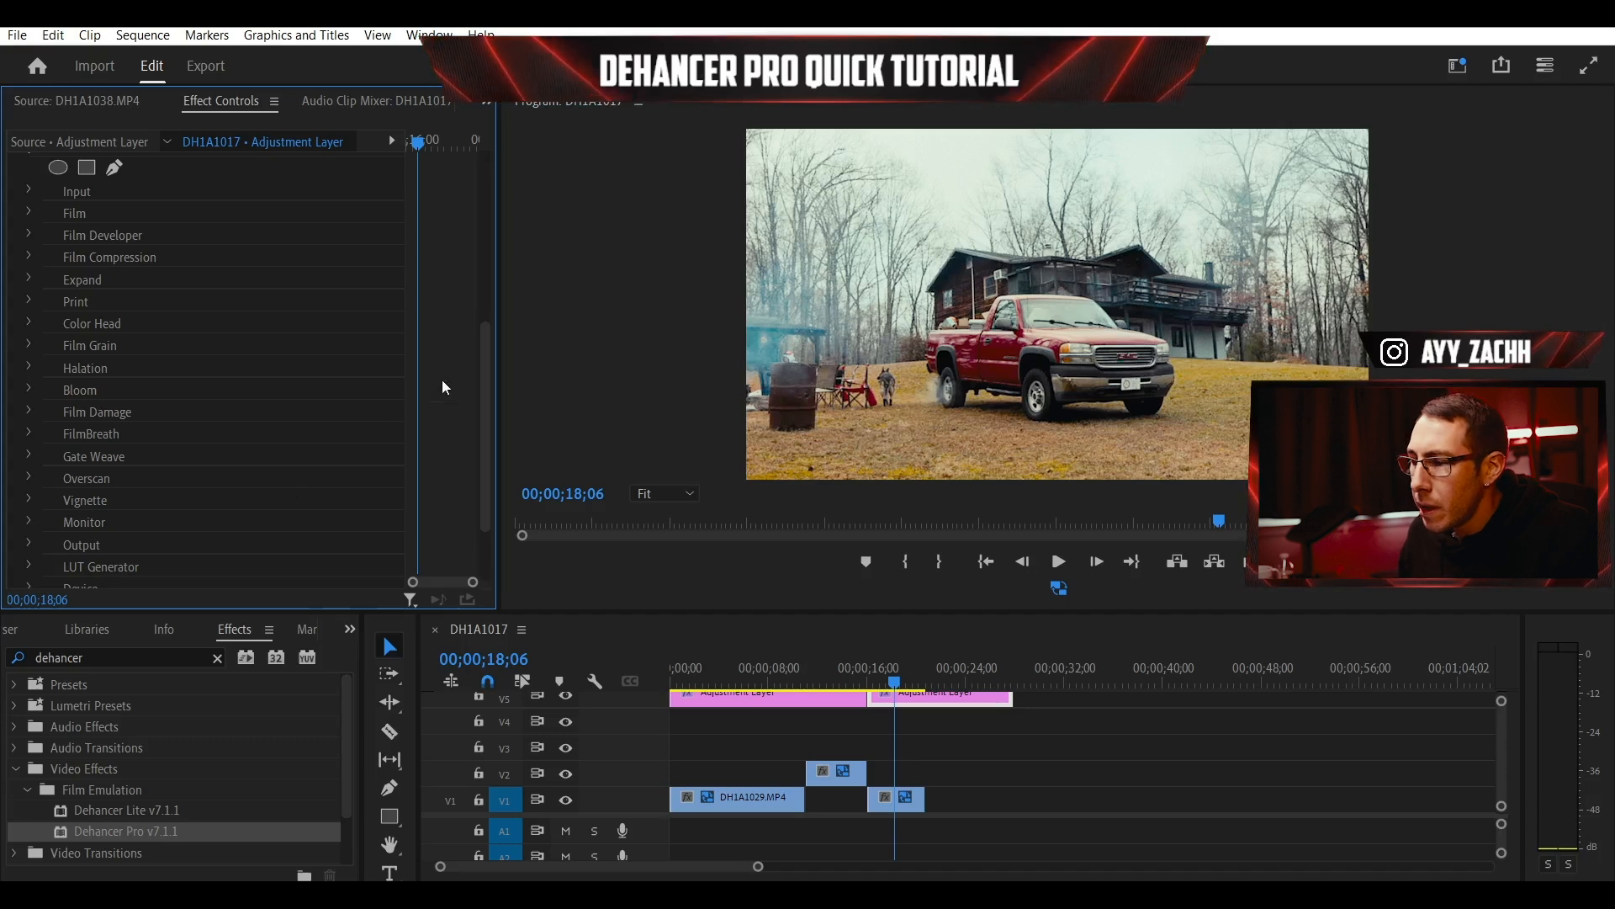
left_click(29, 366)
left_click(278, 389)
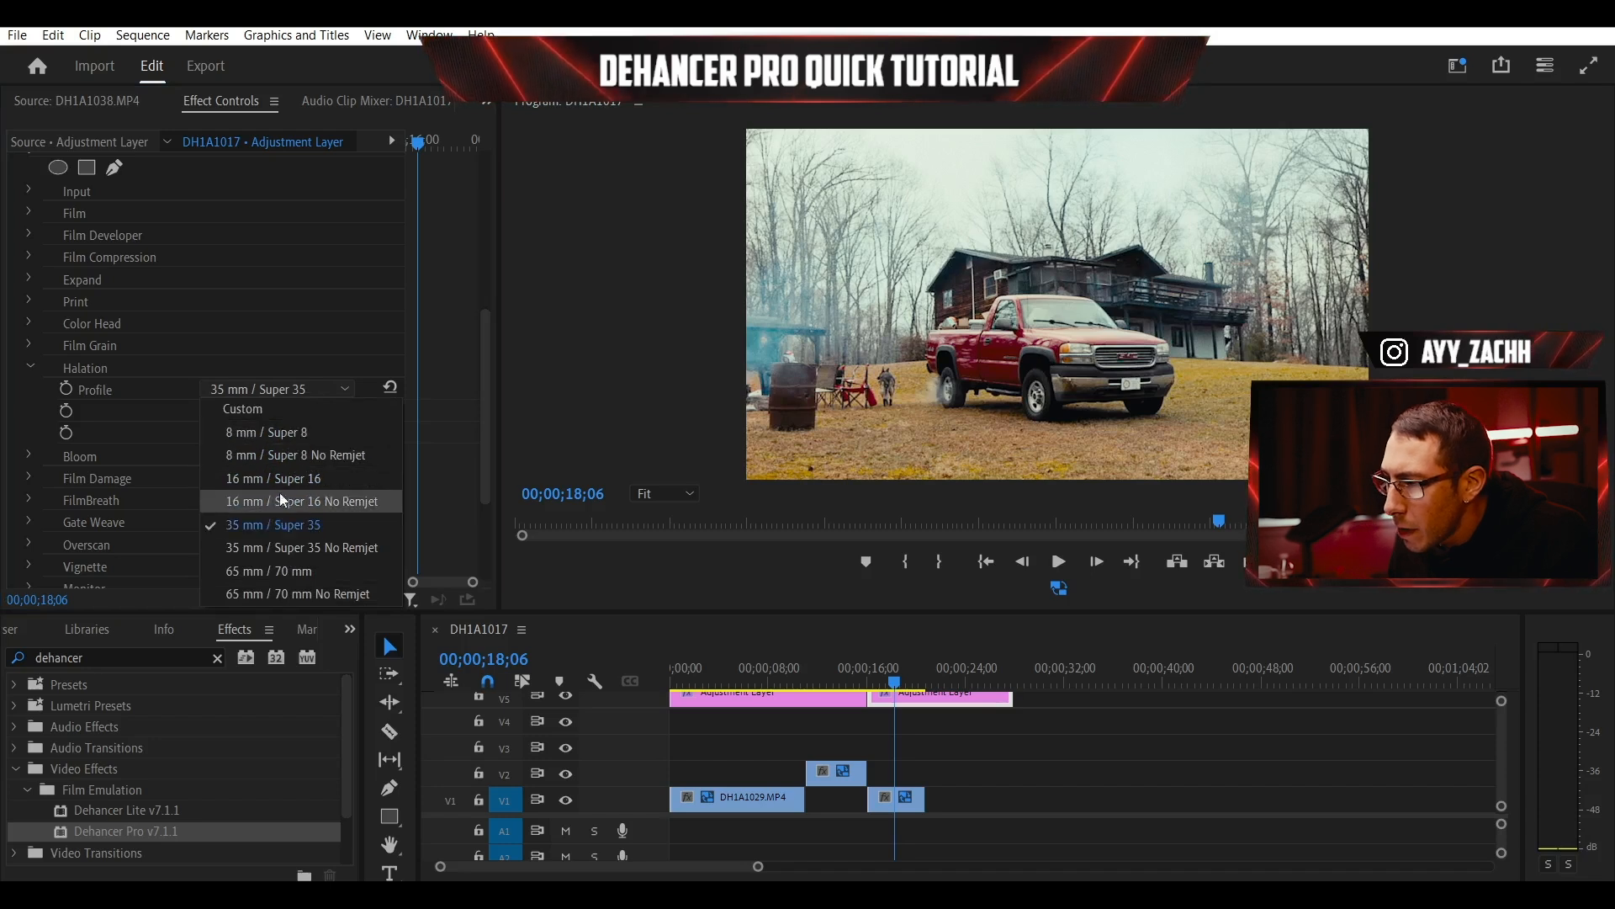
left_click(345, 457)
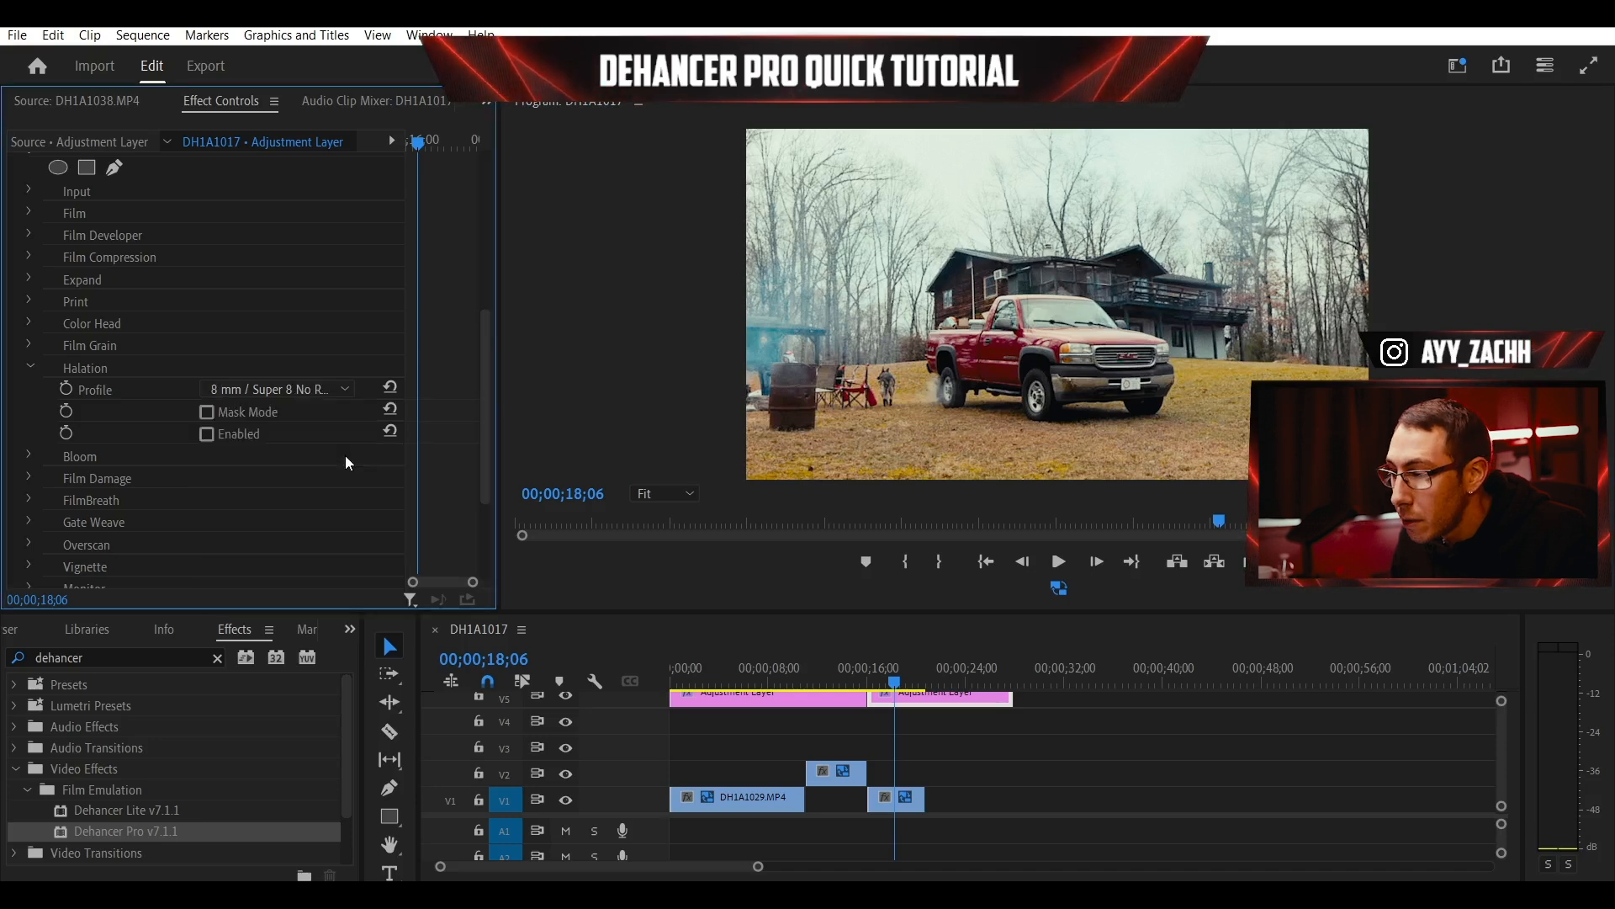
left_click(207, 435)
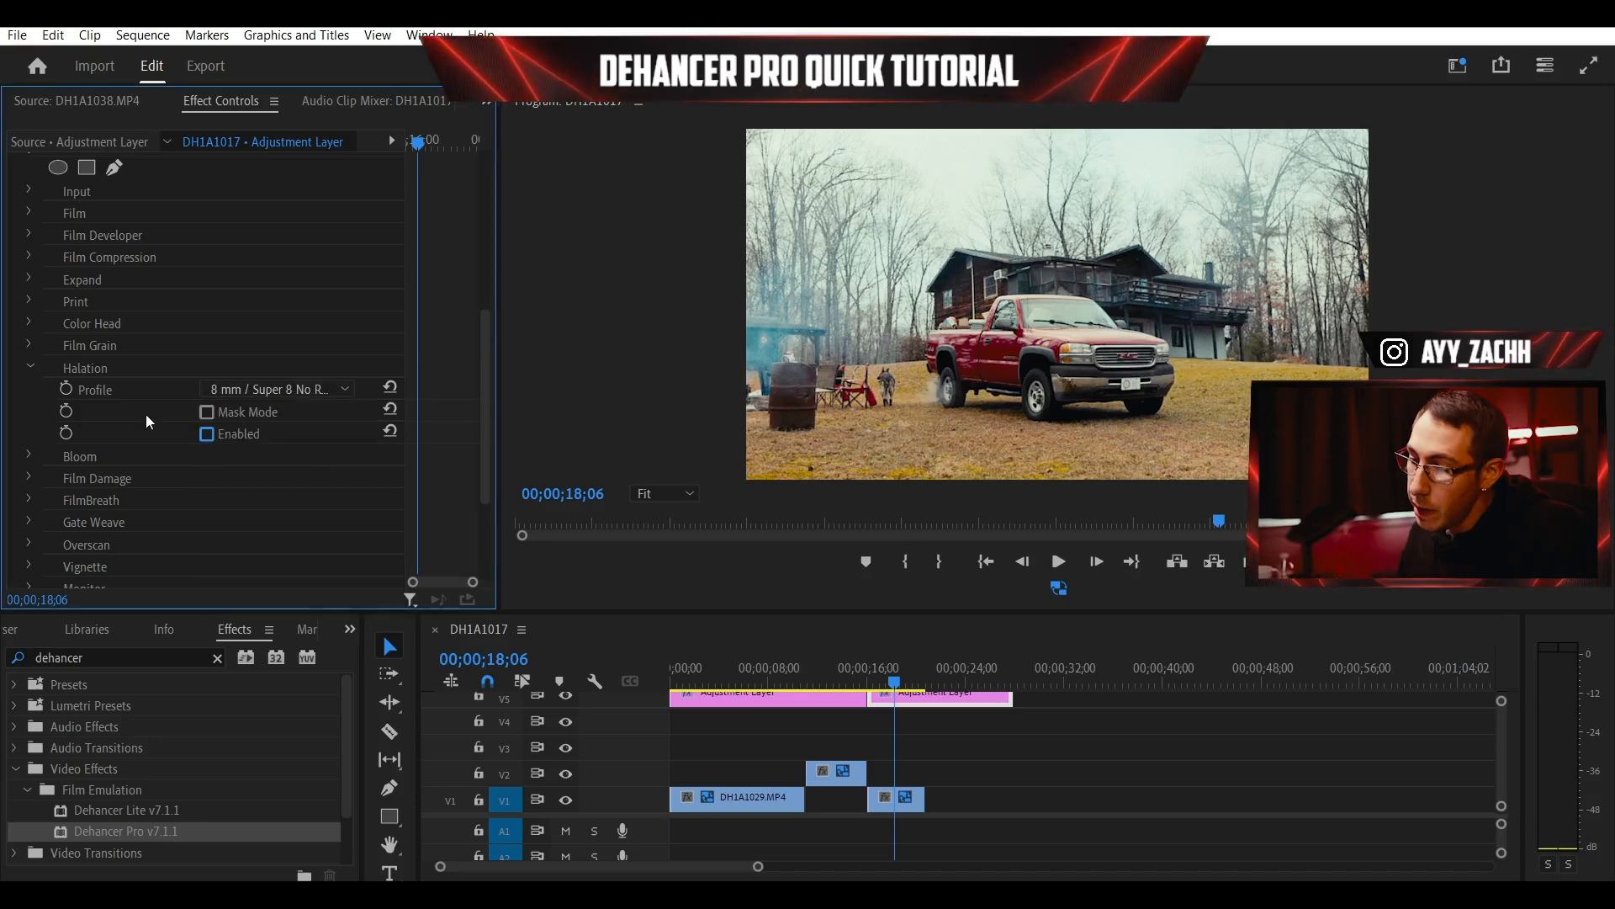
left_click(206, 435)
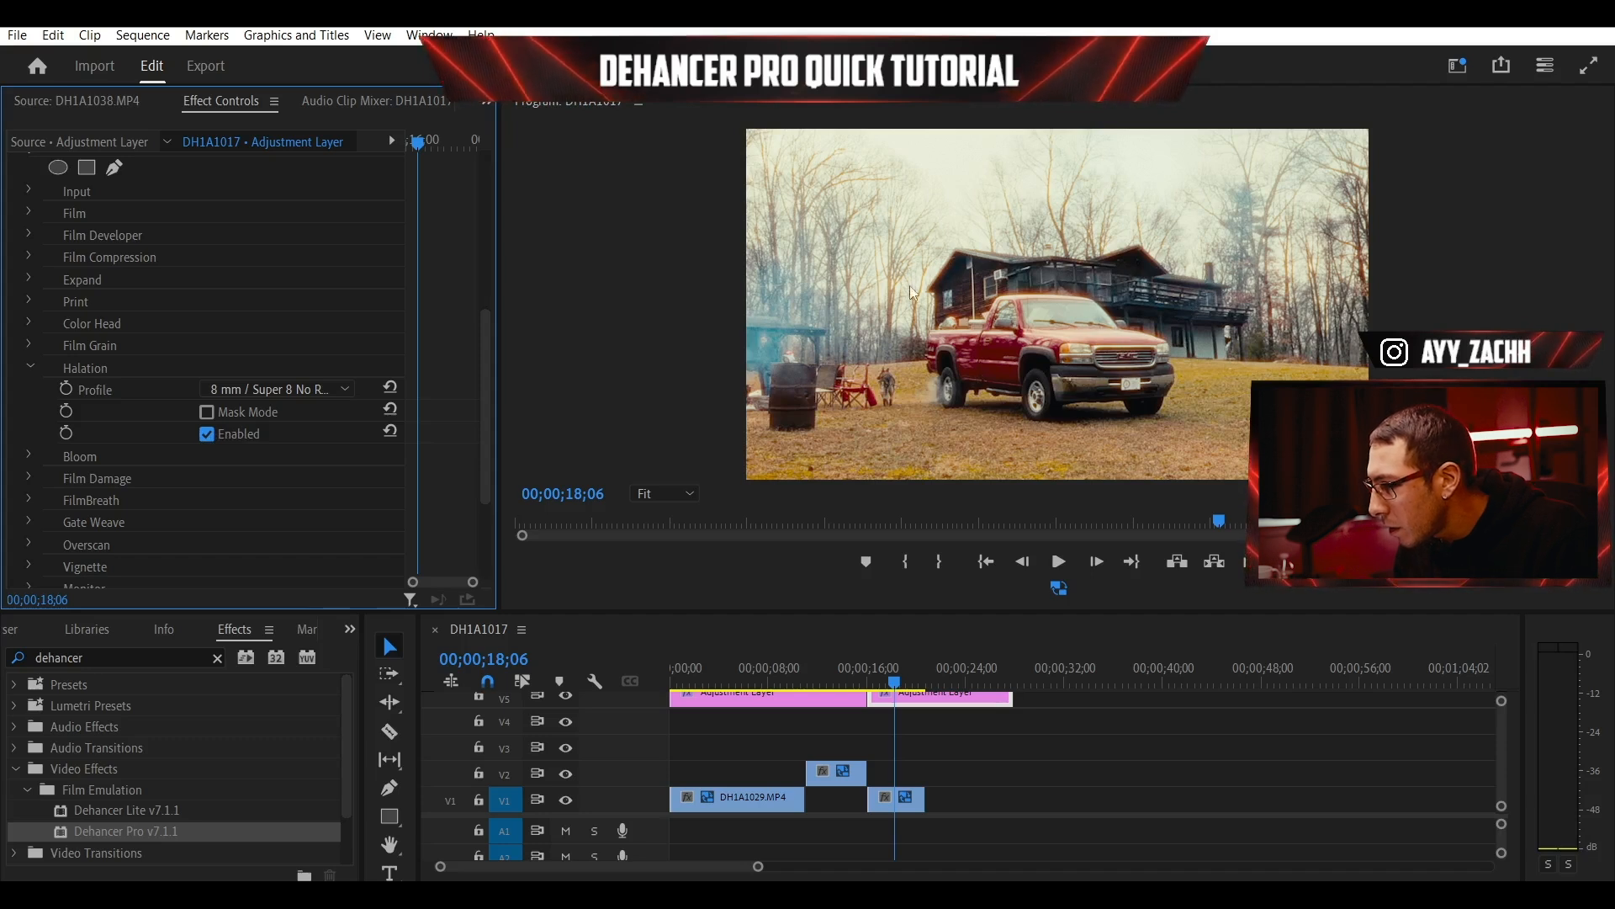
- Compare the truck shot with Halation turned off and on
left_click(204, 435)
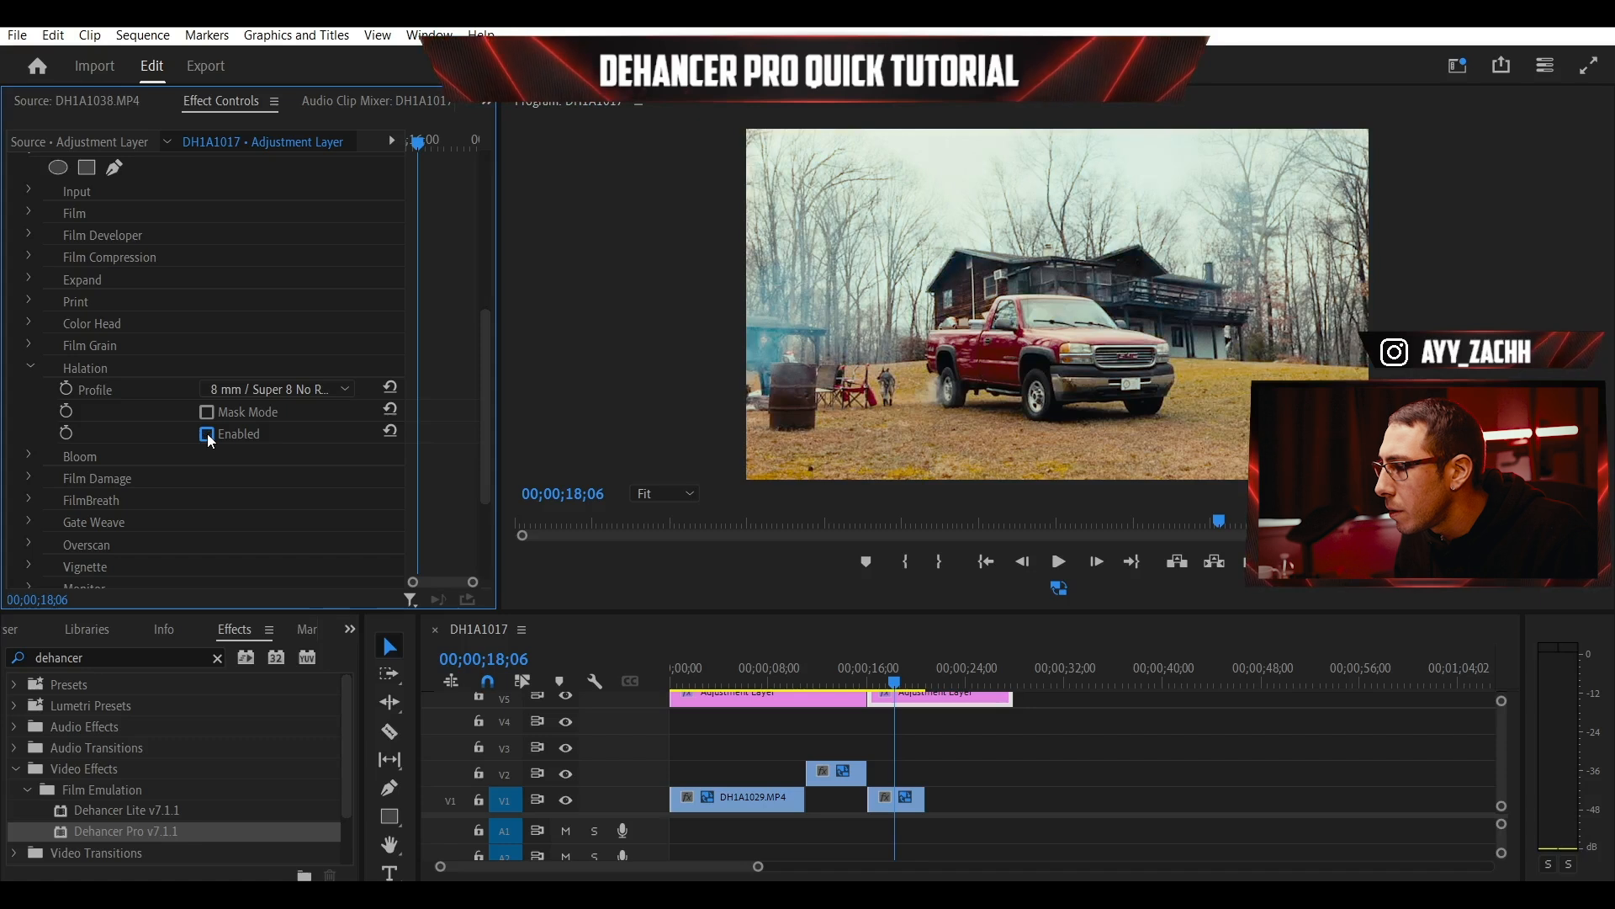
left_click(206, 435)
left_click(207, 435)
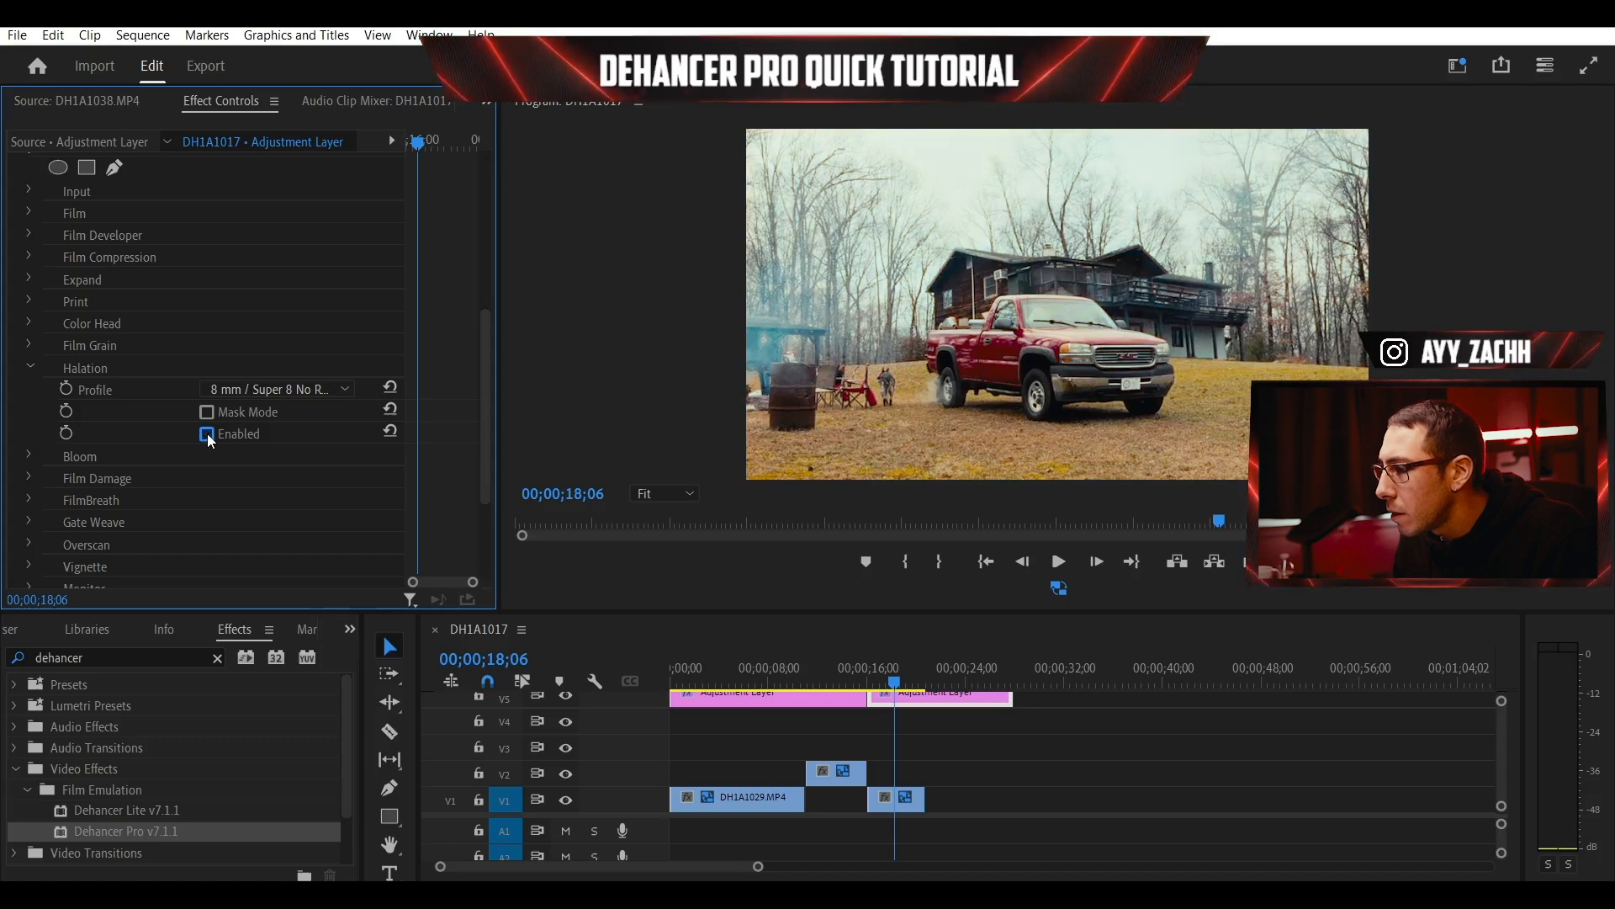
left_click(207, 435)
left_click(207, 435)
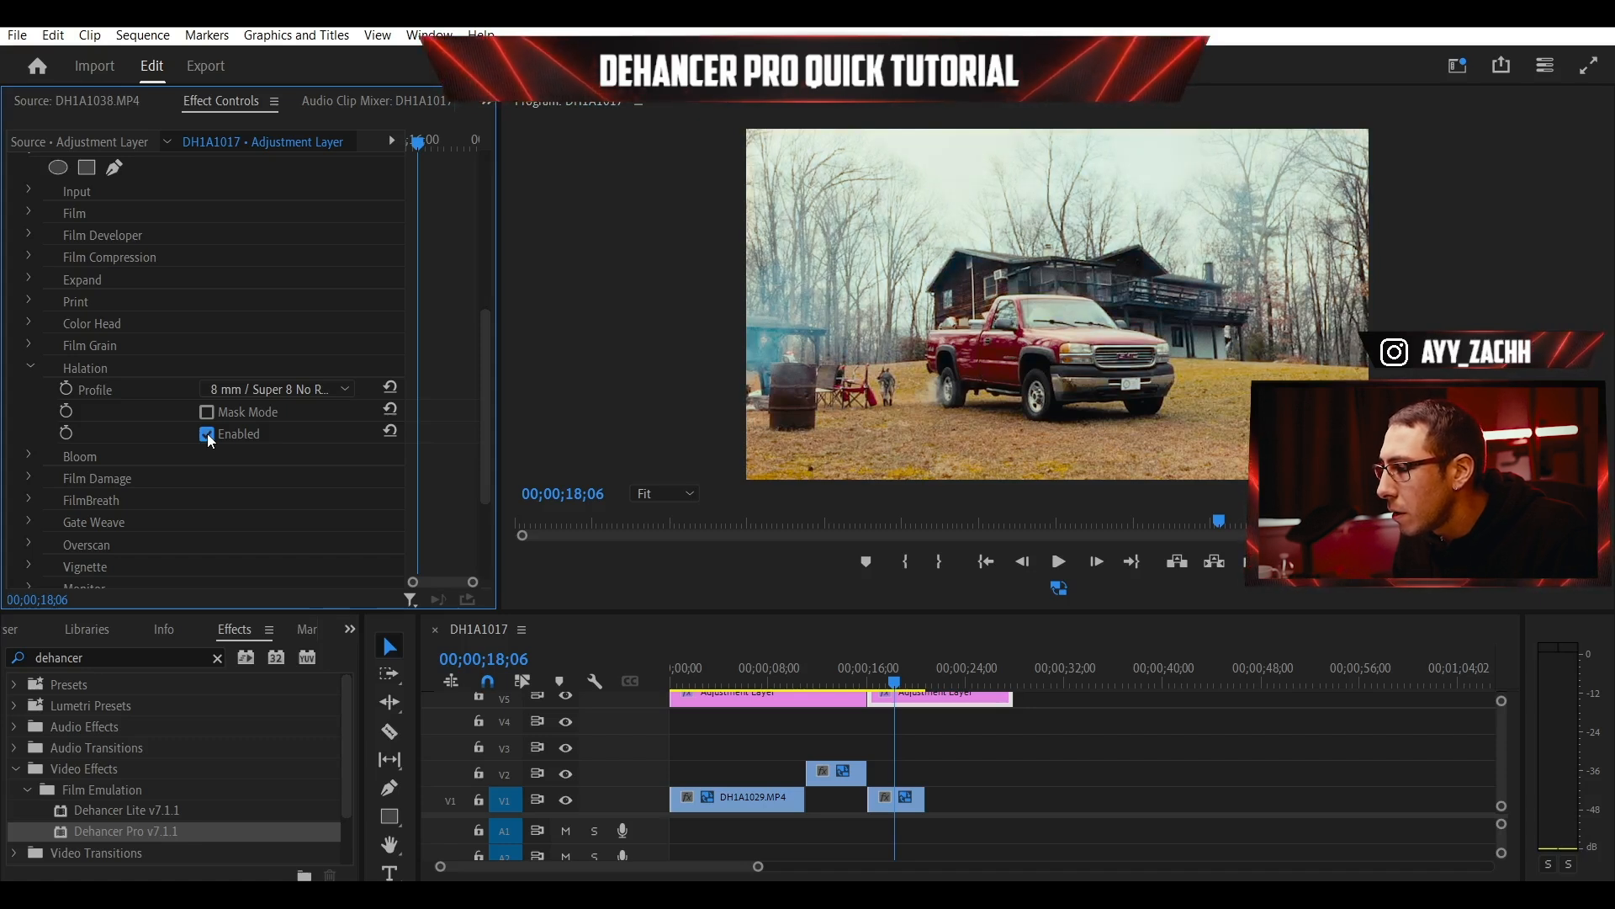
left_click(207, 435)
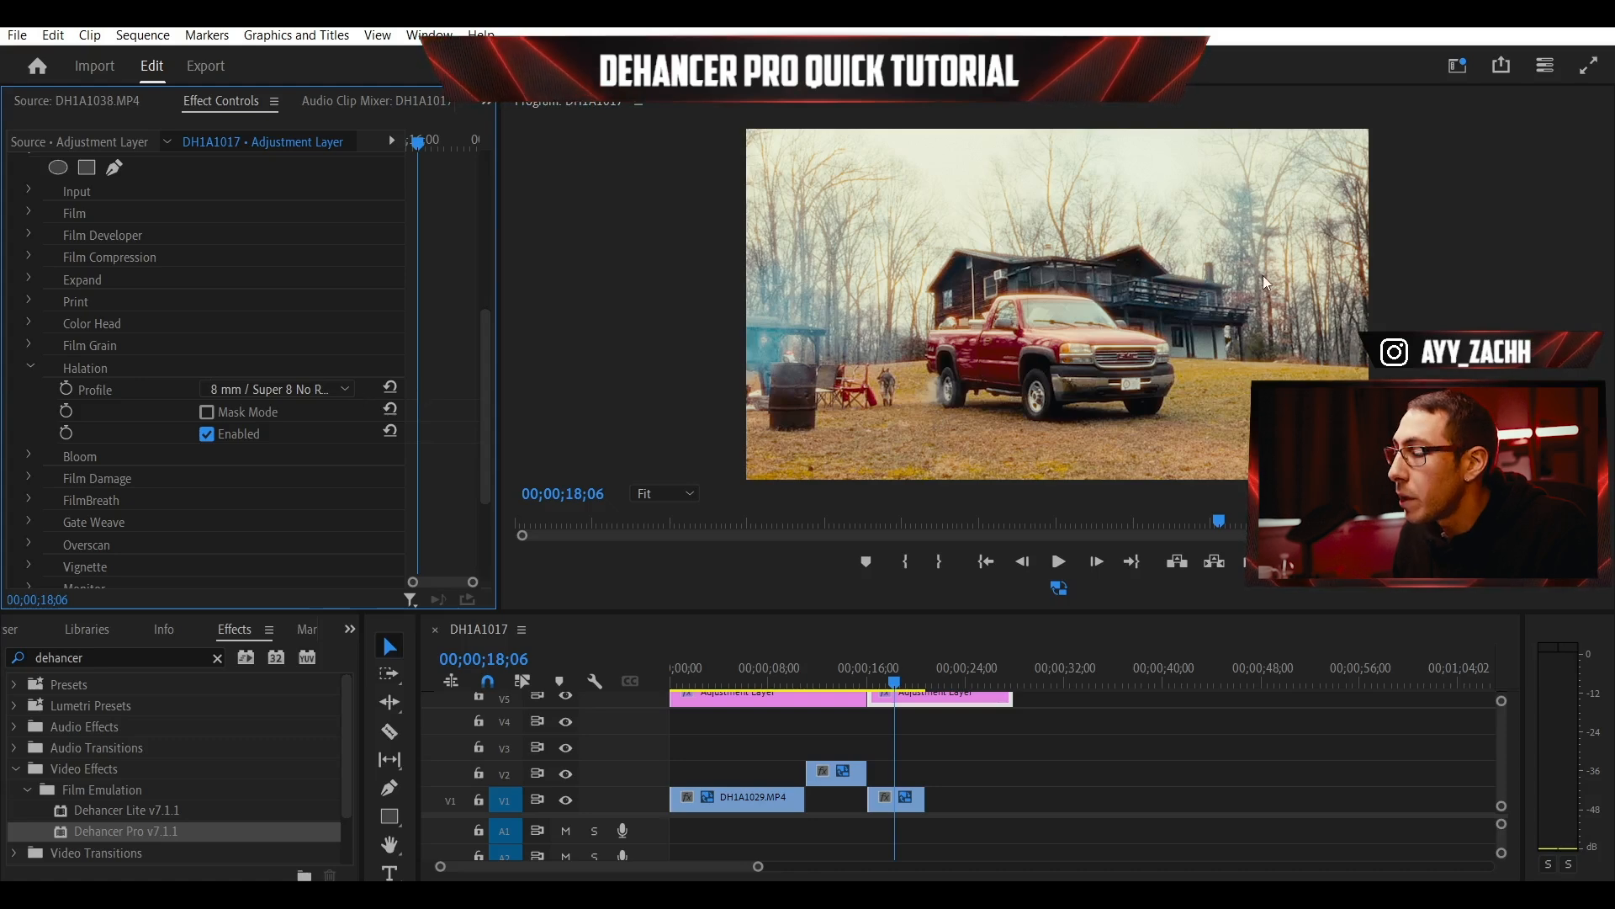
- Compare the campfire shot with Halation enabled and disabled
left_click(828, 672)
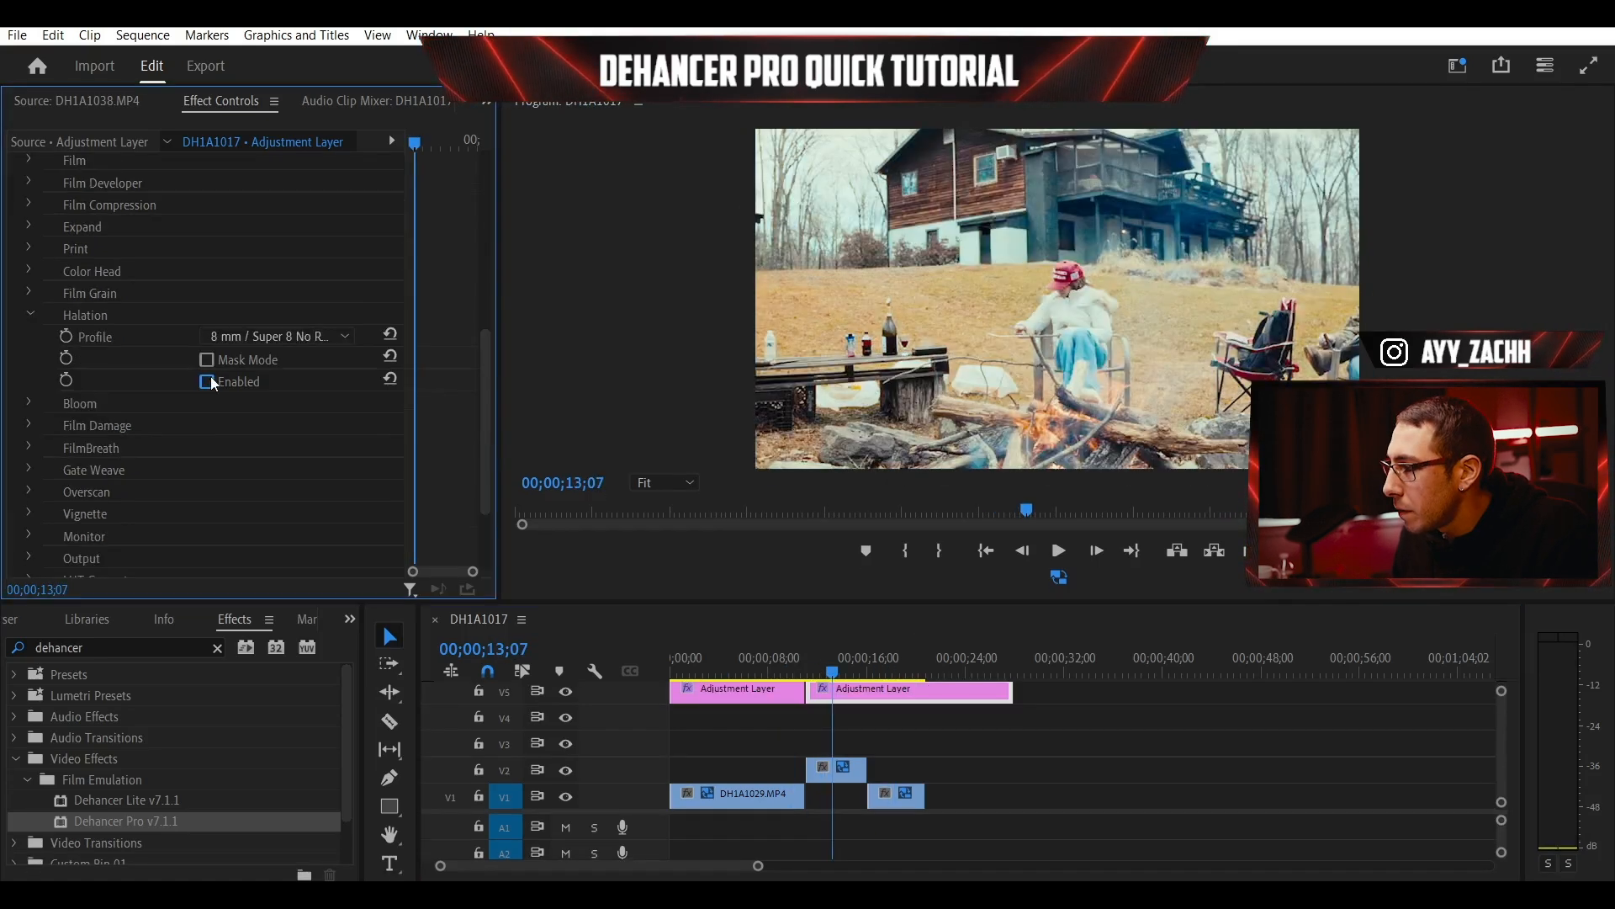
left_click(207, 381)
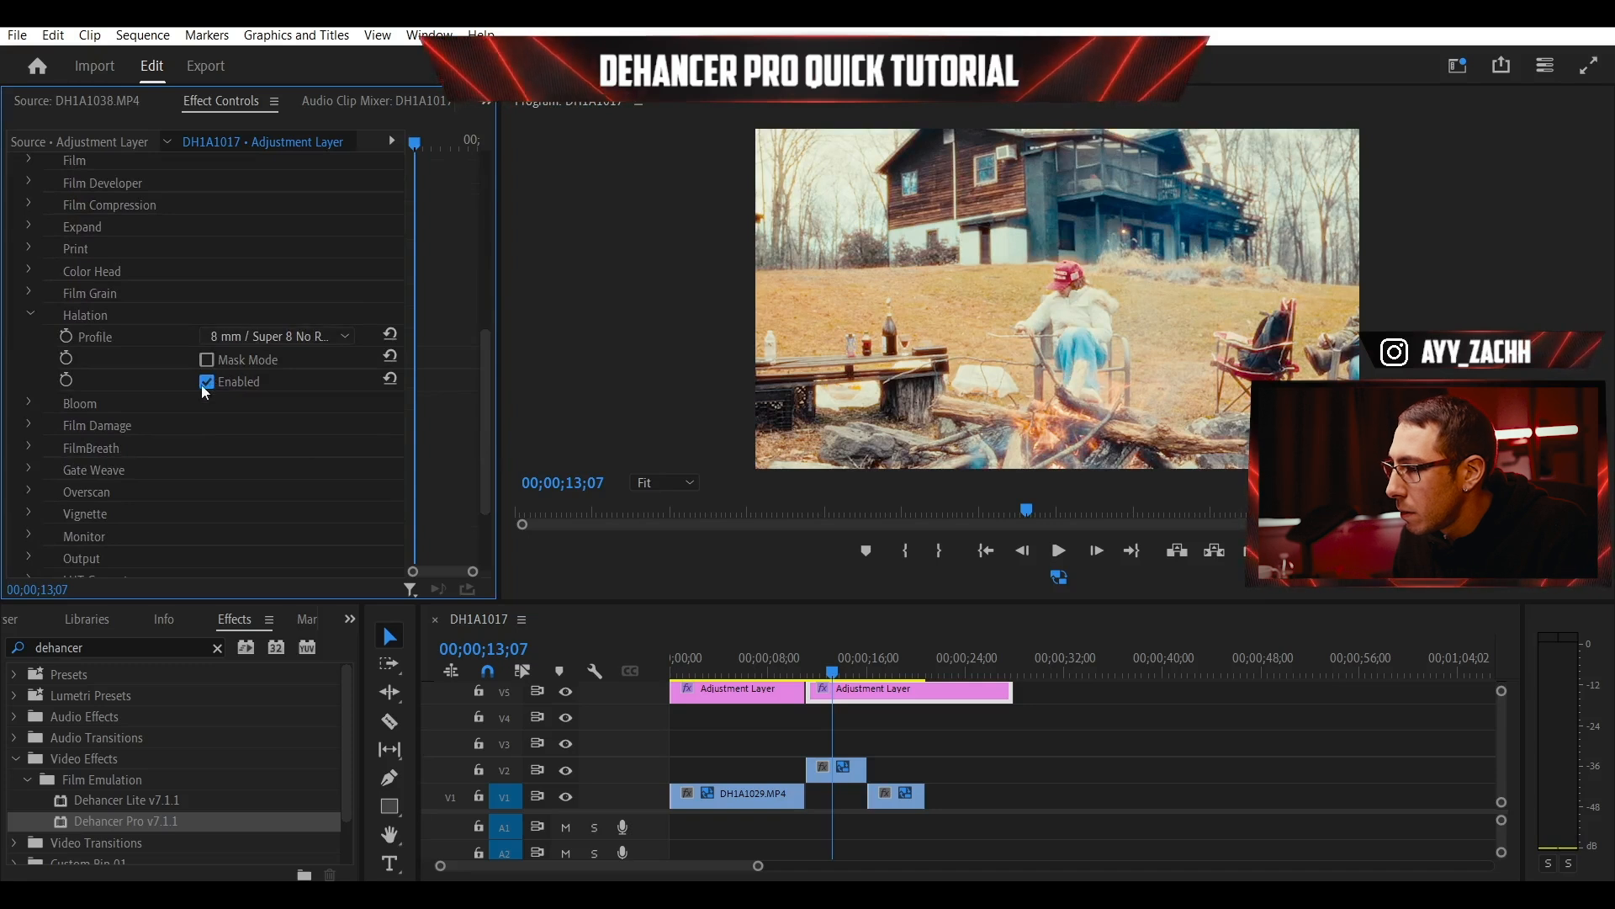
left_click(207, 382)
- Set the Halation profile to 35 mm / Super 35 and enable Halation on the campfire shot
left_click(274, 335)
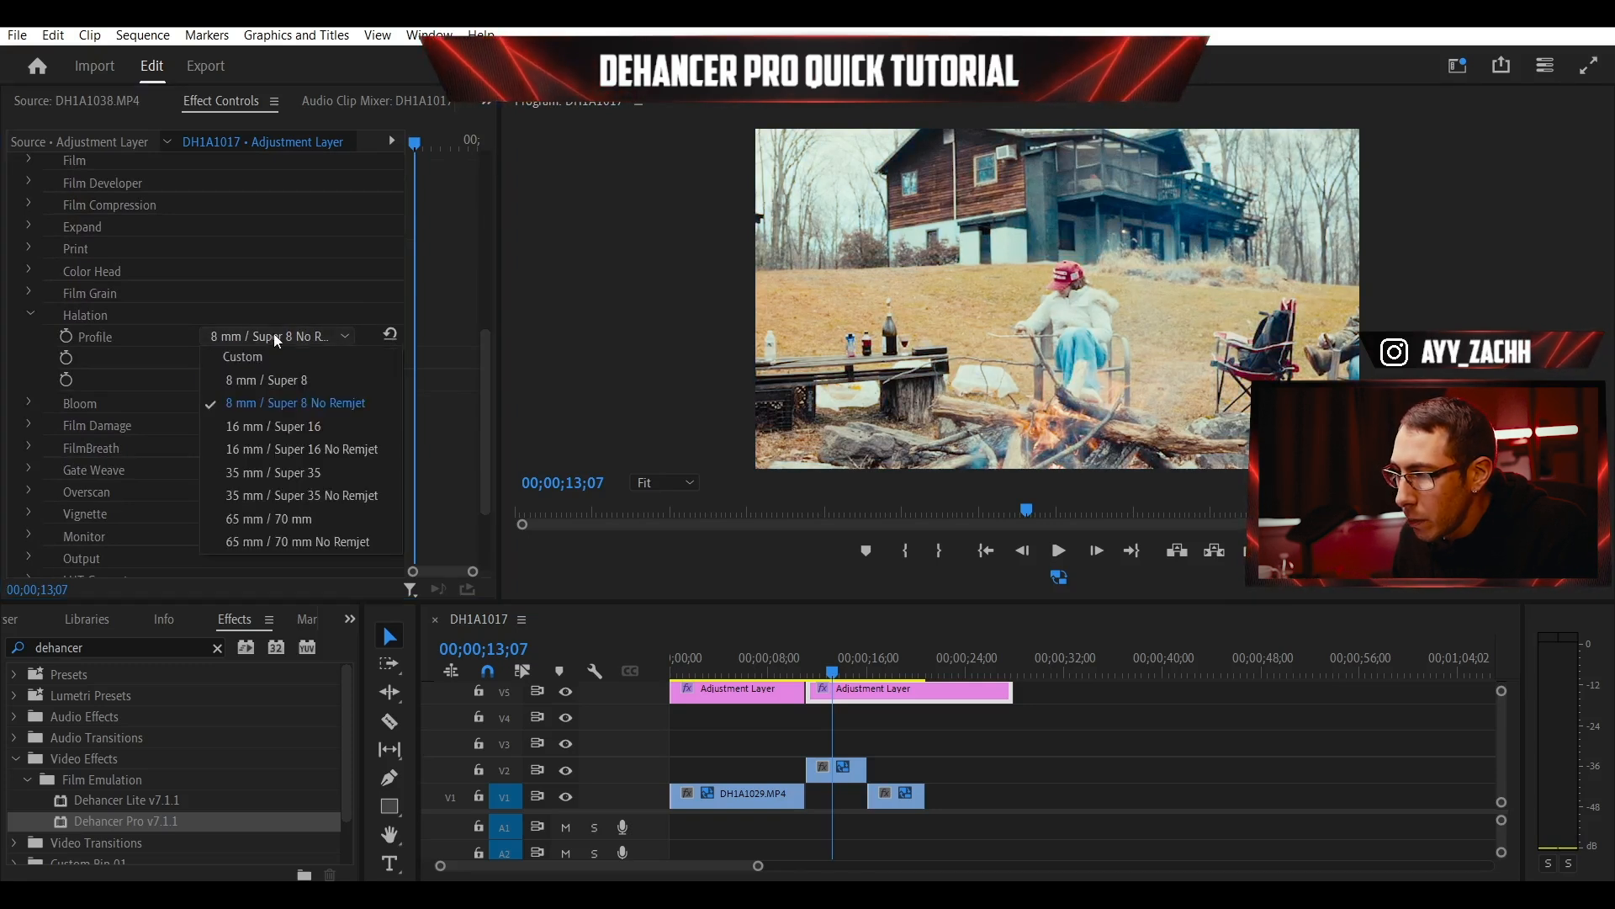
left_click(316, 483)
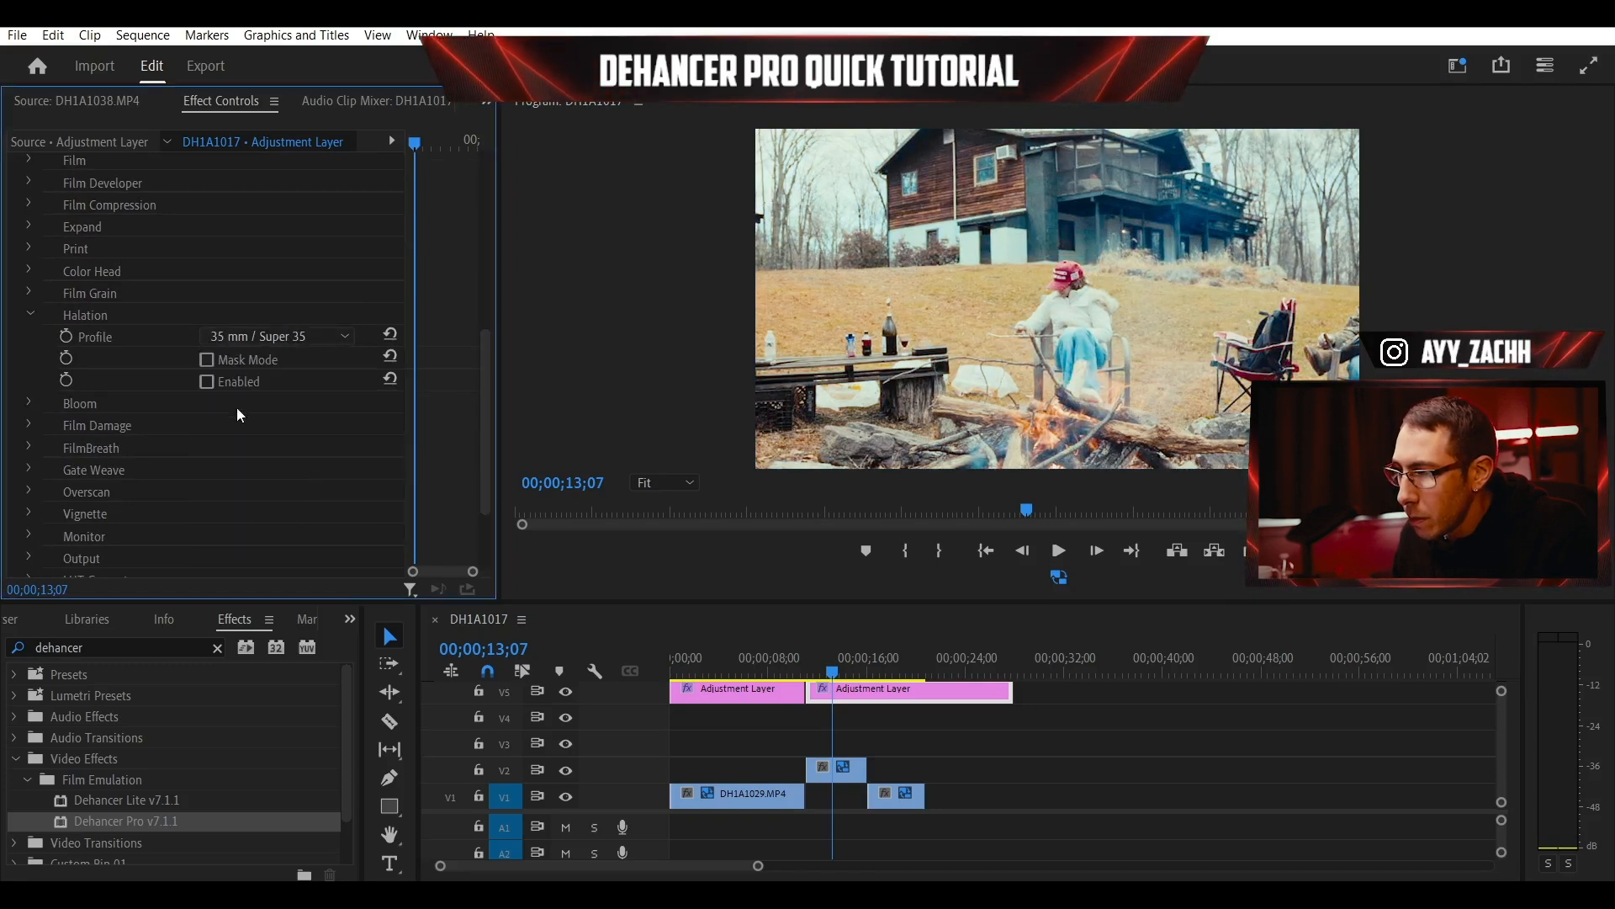
left_click(207, 382)
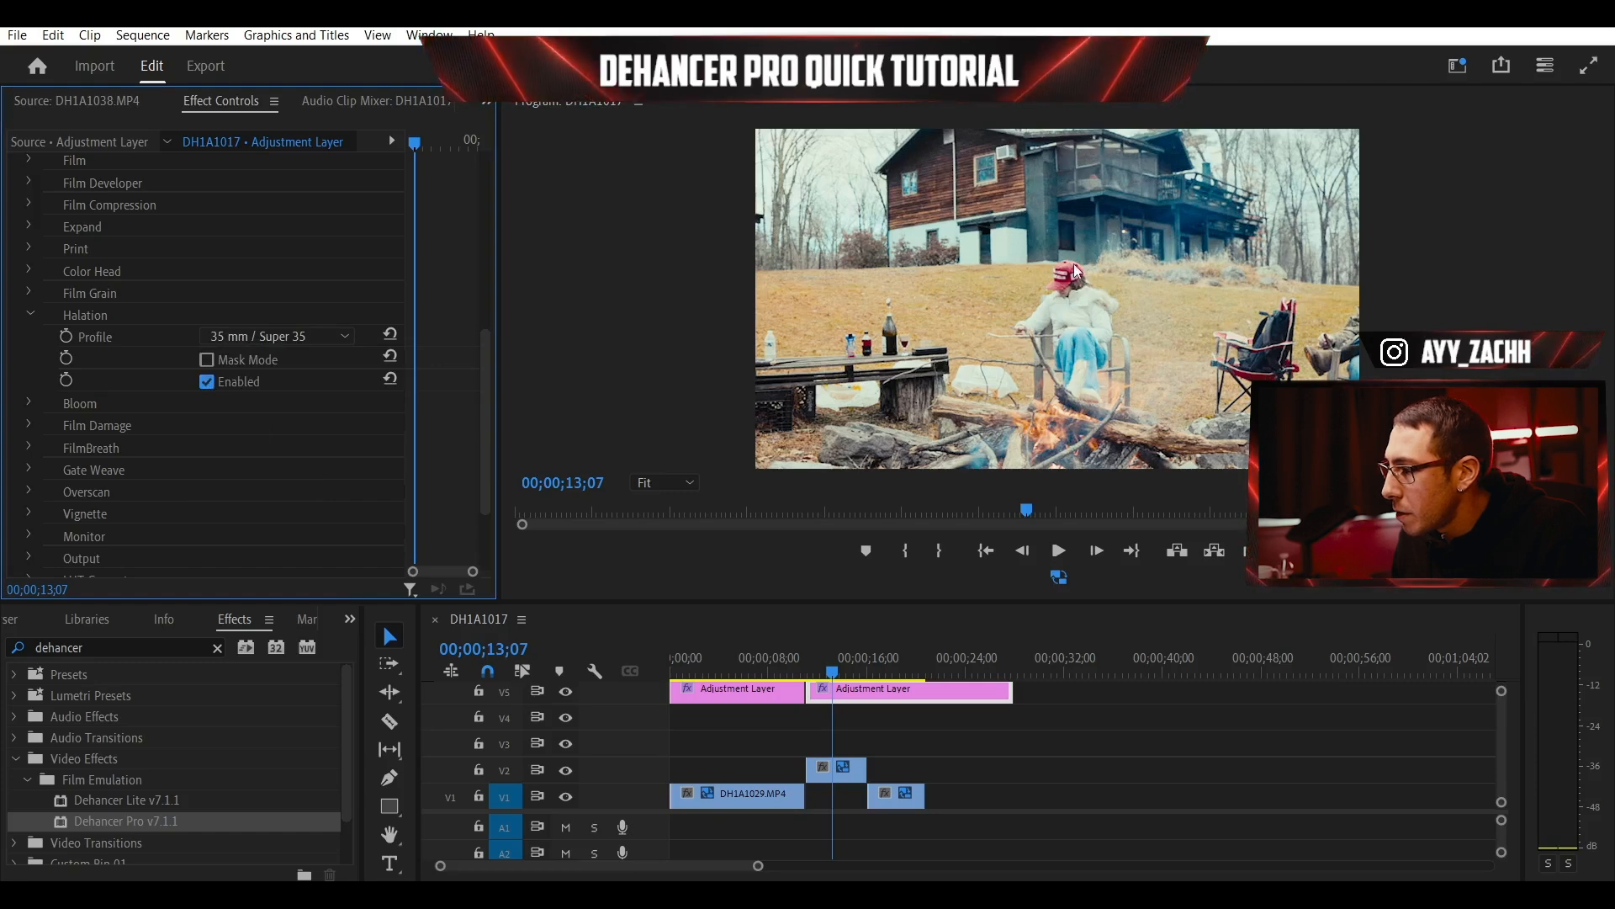
- Zoom the campfire preview to 50% and switch the Halation profile to 16 mm / Super 16
left_click(673, 477)
left_click(663, 585)
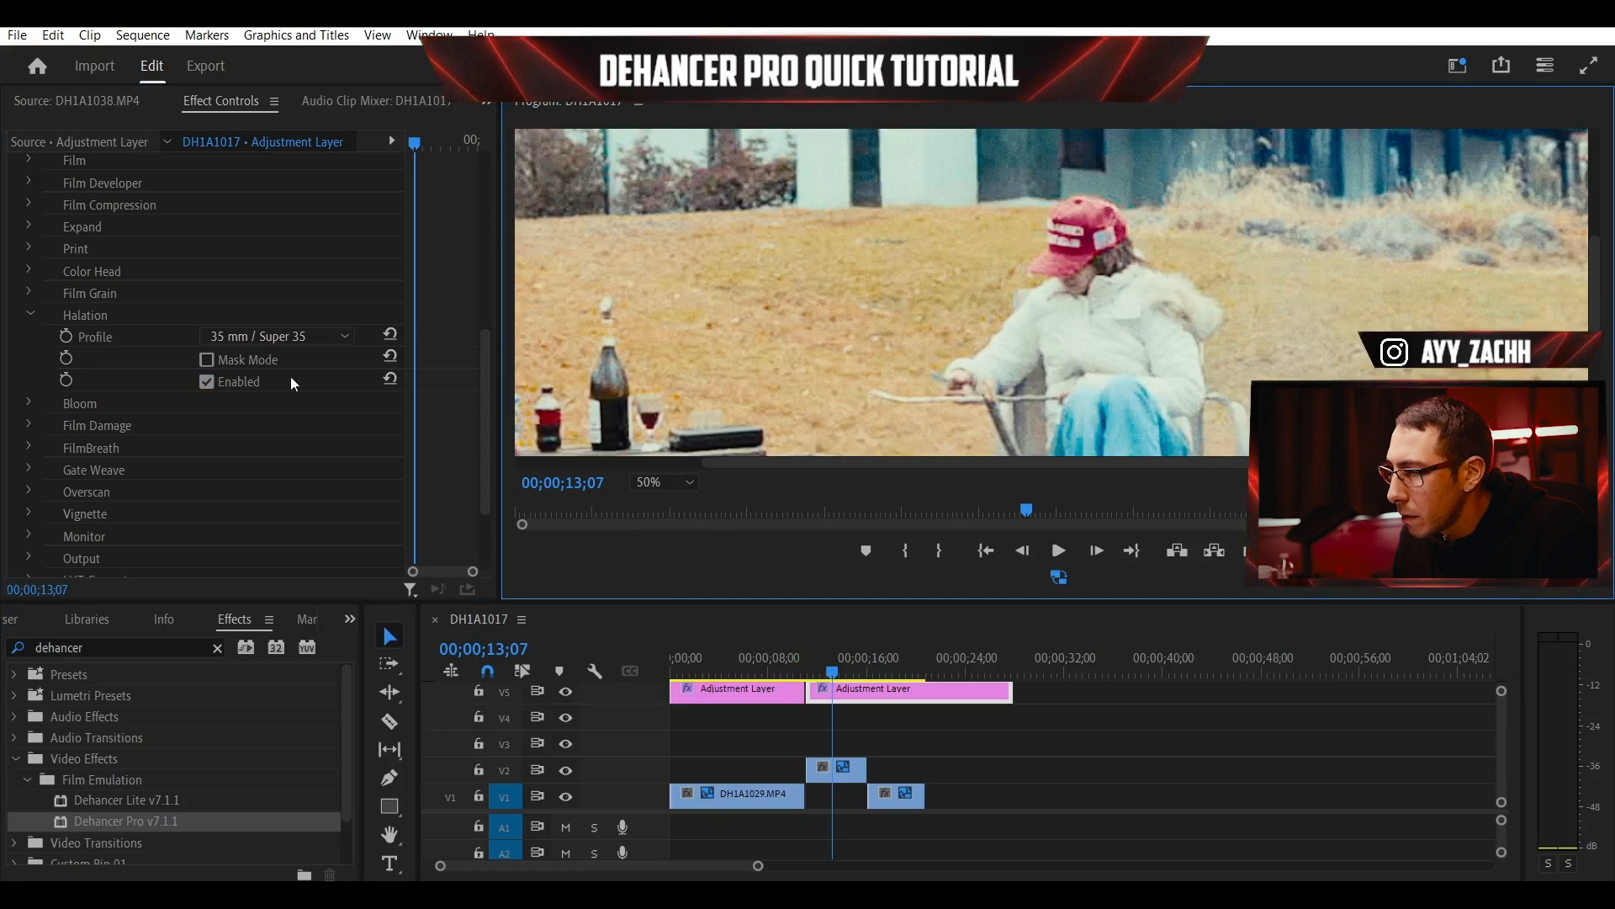
left_click(285, 338)
left_click(281, 427)
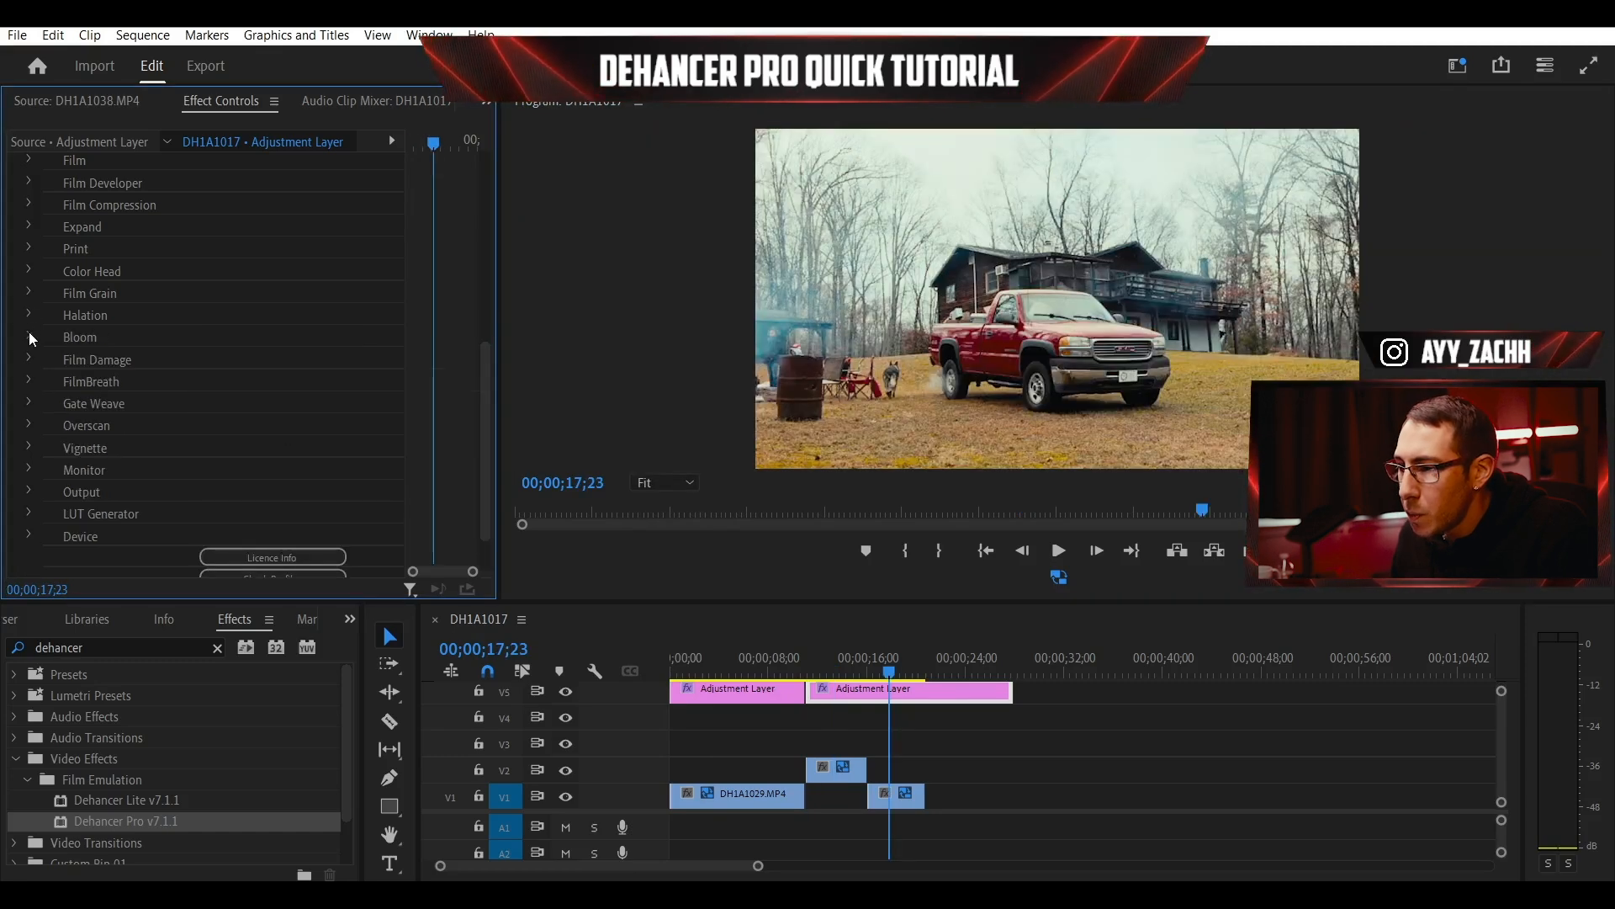
- Enable Bloom with the 8 mm / Super 8 profile while previewing the truck clip
left_click(28, 334)
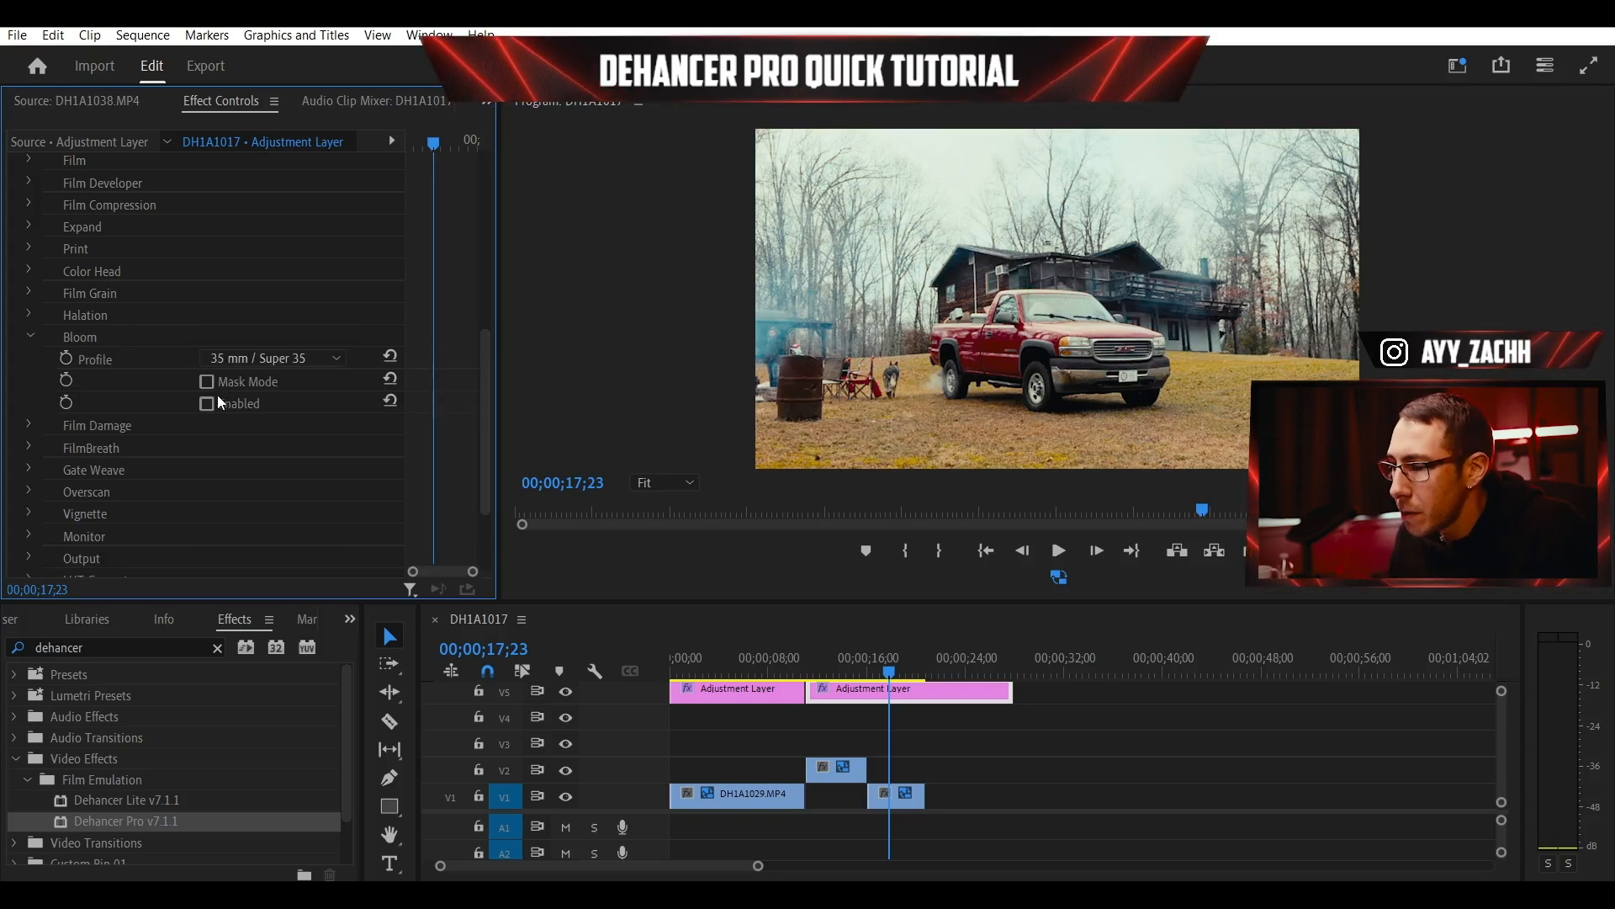
left_click(279, 359)
left_click(284, 407)
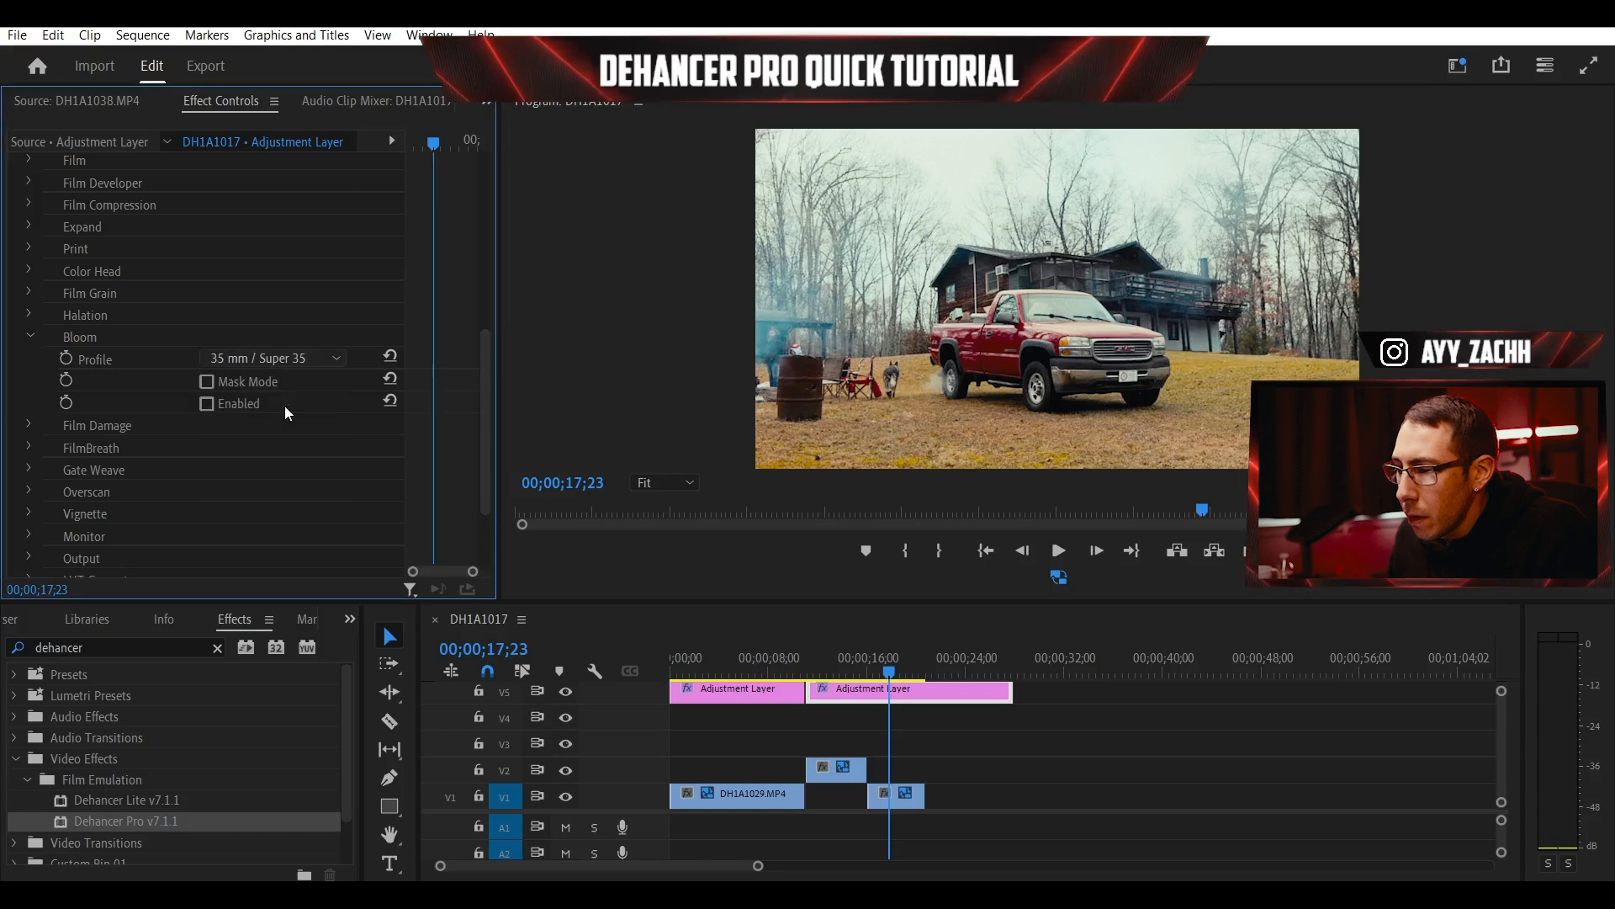
left_click(207, 404)
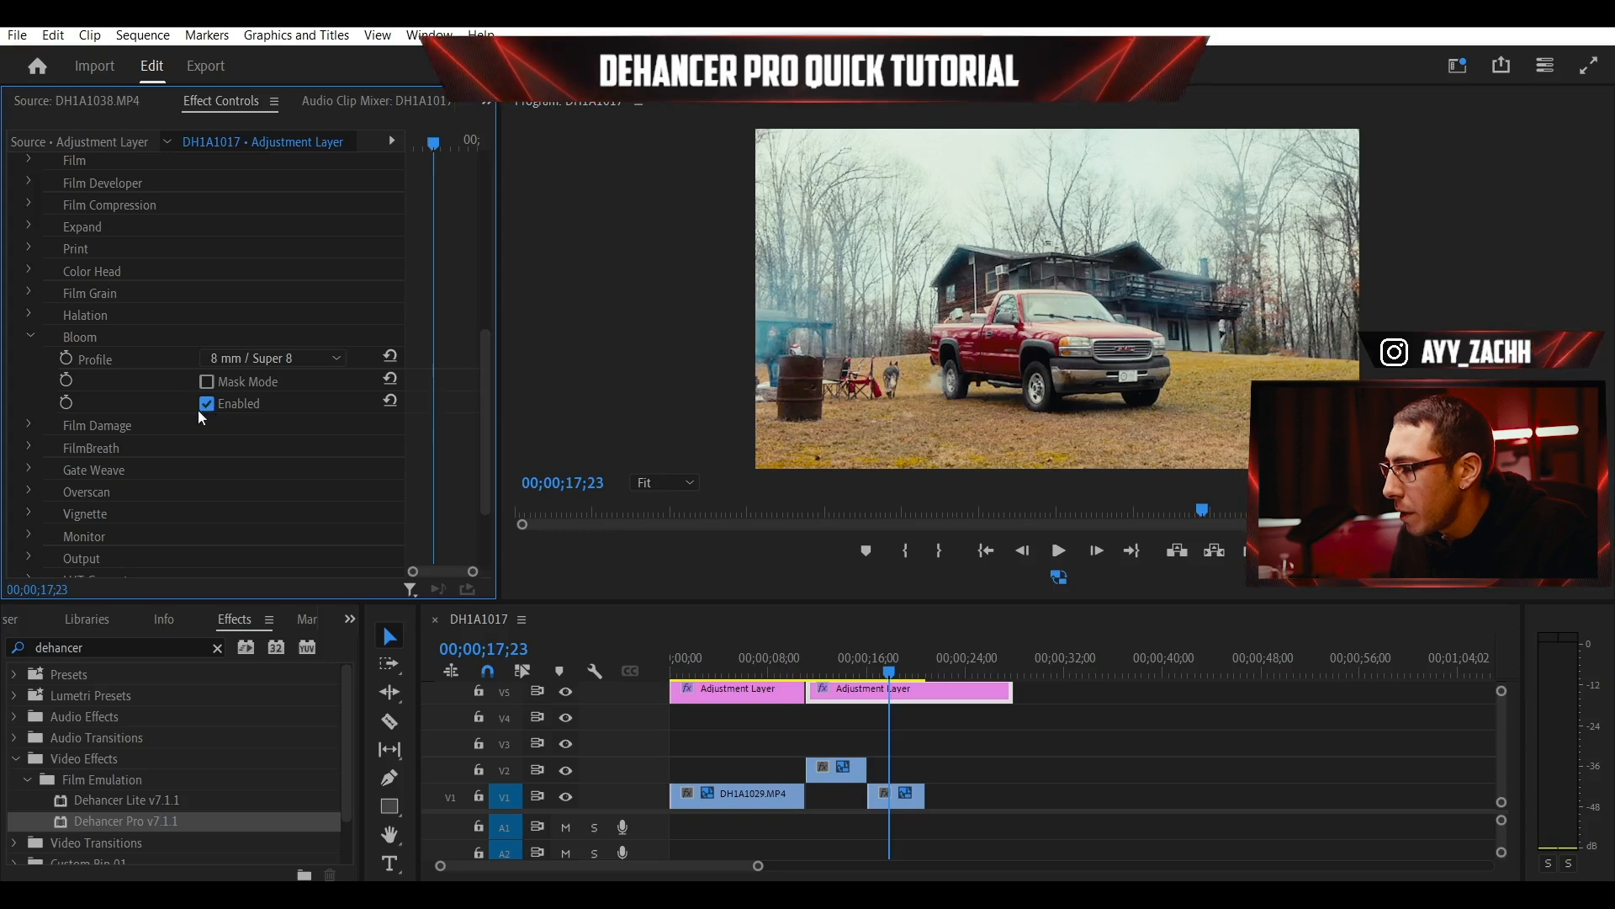
- Compare the truck shot with Bloom turned off and on, leaving Bloom enabled
left_click(207, 405)
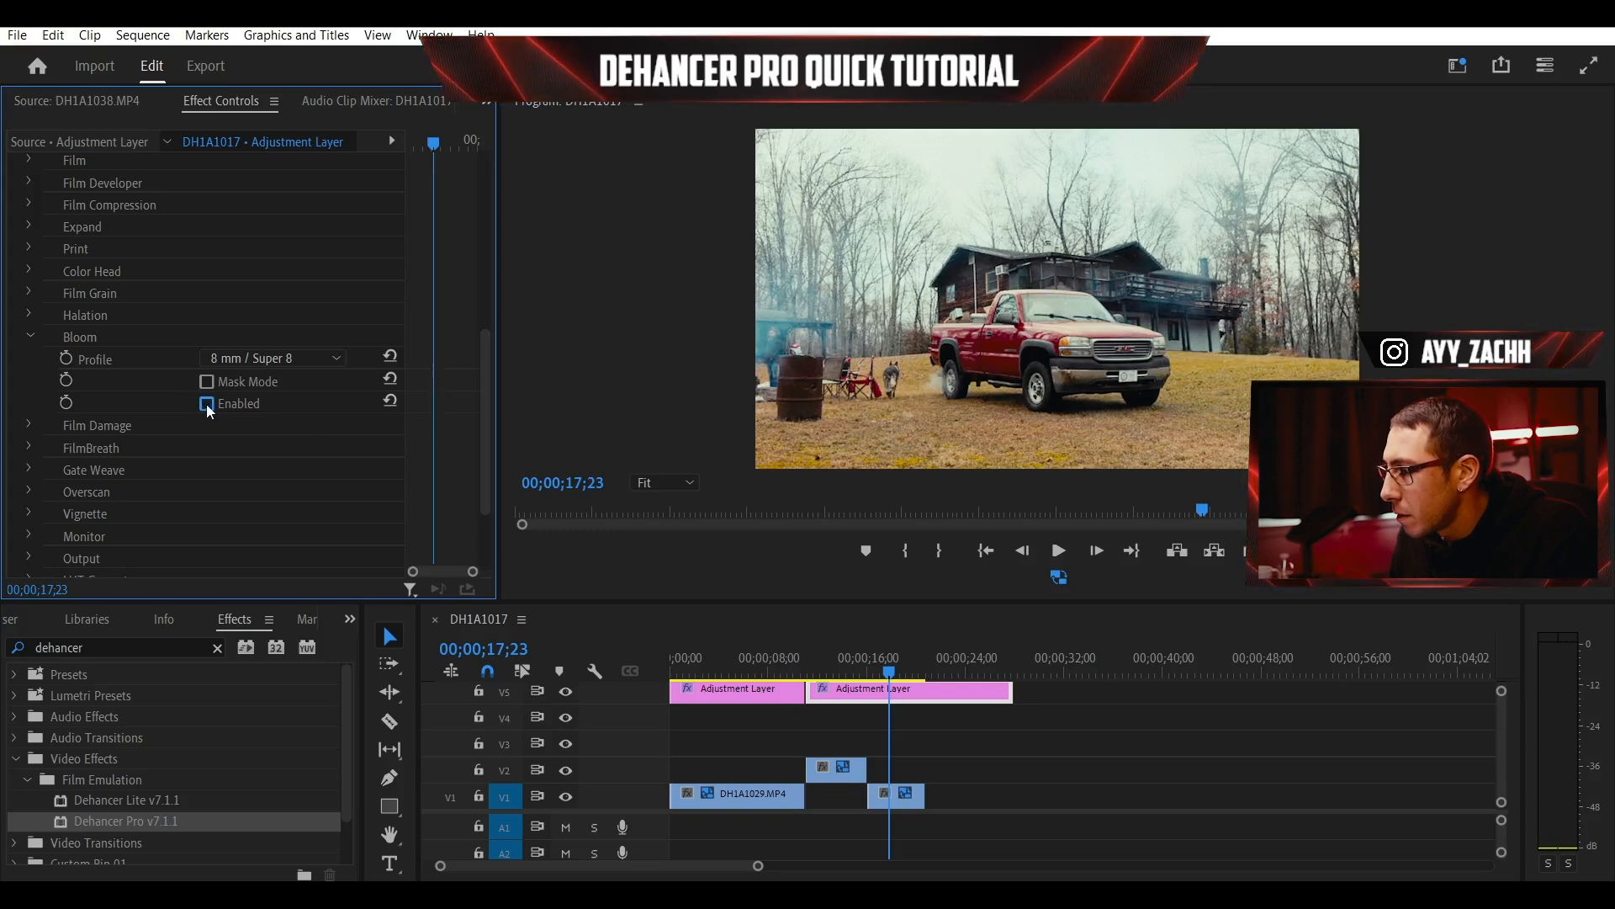
left_click(207, 405)
left_click(207, 405)
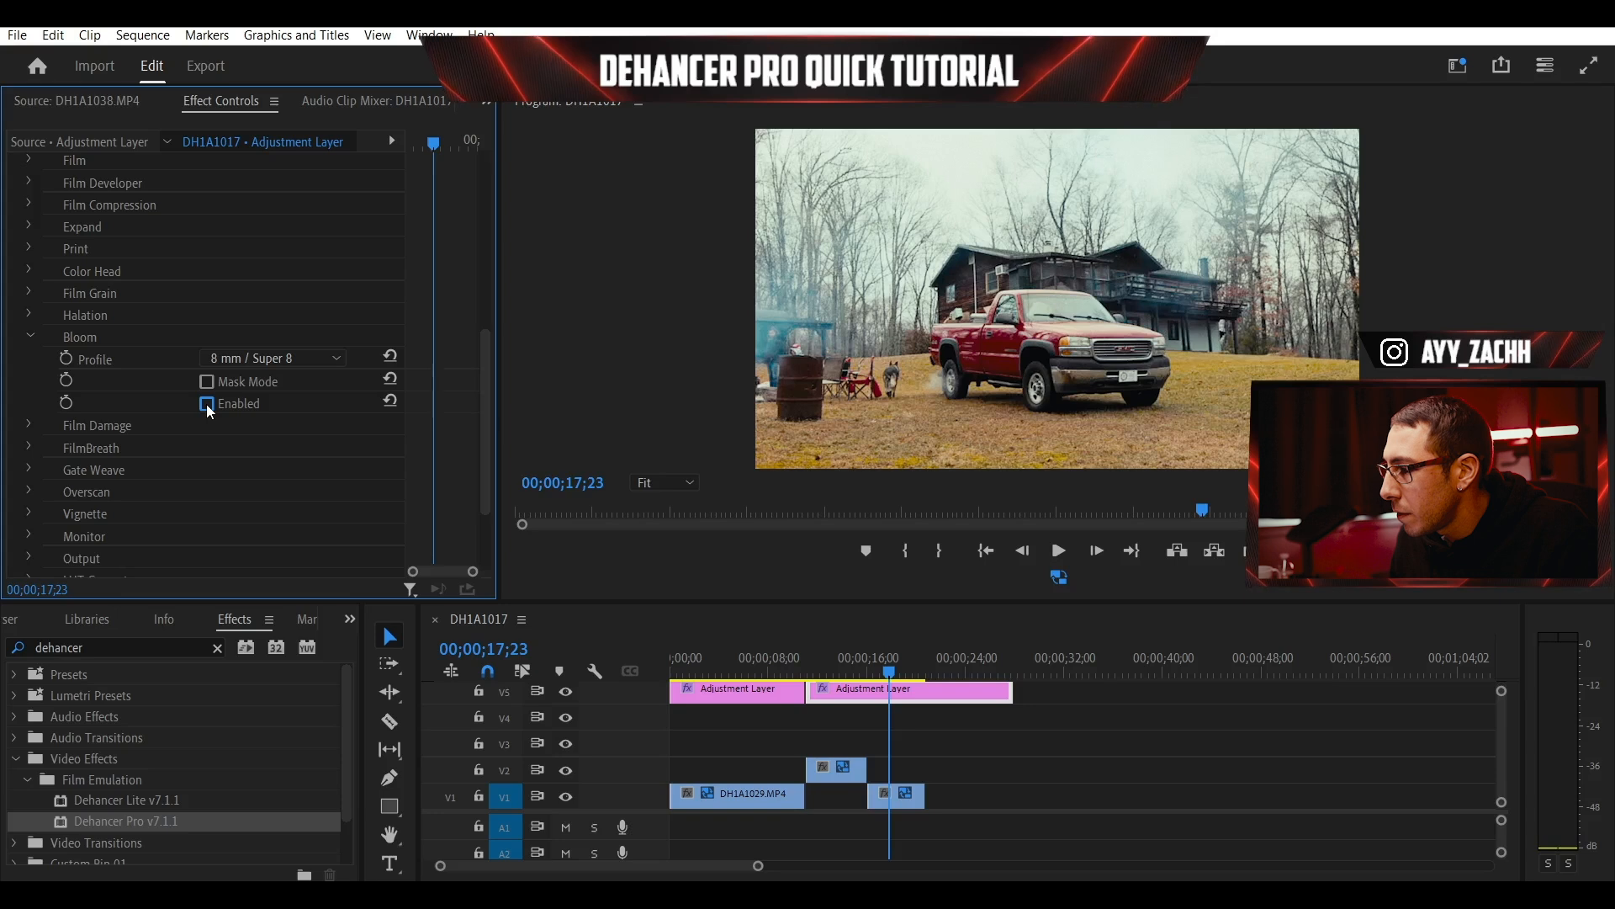
left_click(207, 405)
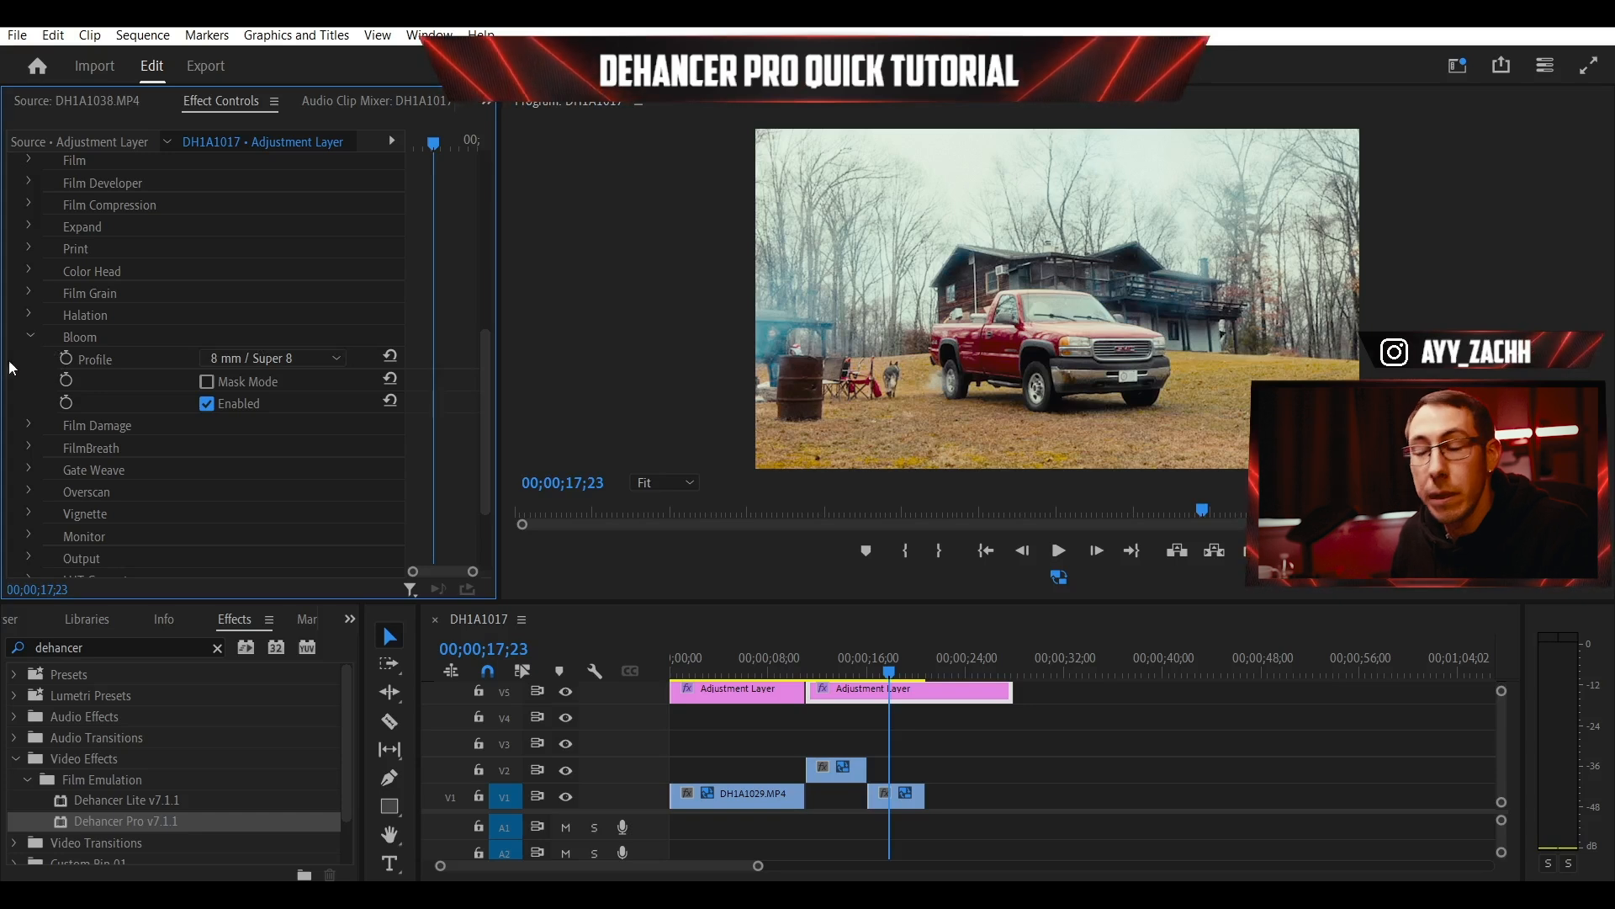
- Switch the Bloom profile to 35 mm / Super 35 and collapse the Bloom settings
left_click(271, 362)
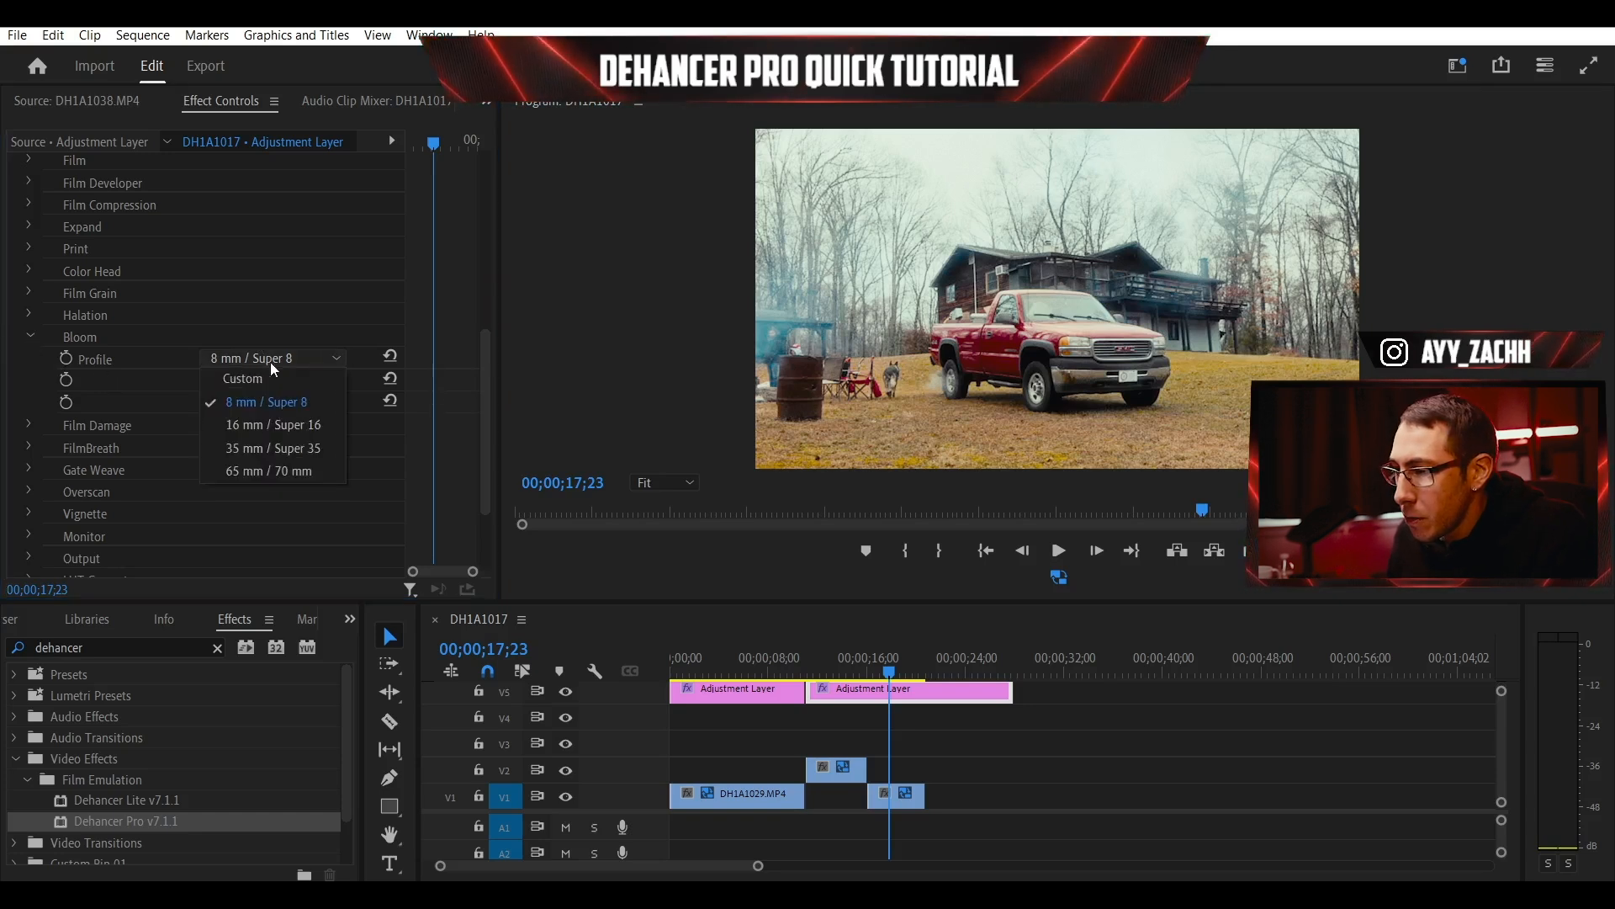
left_click(253, 451)
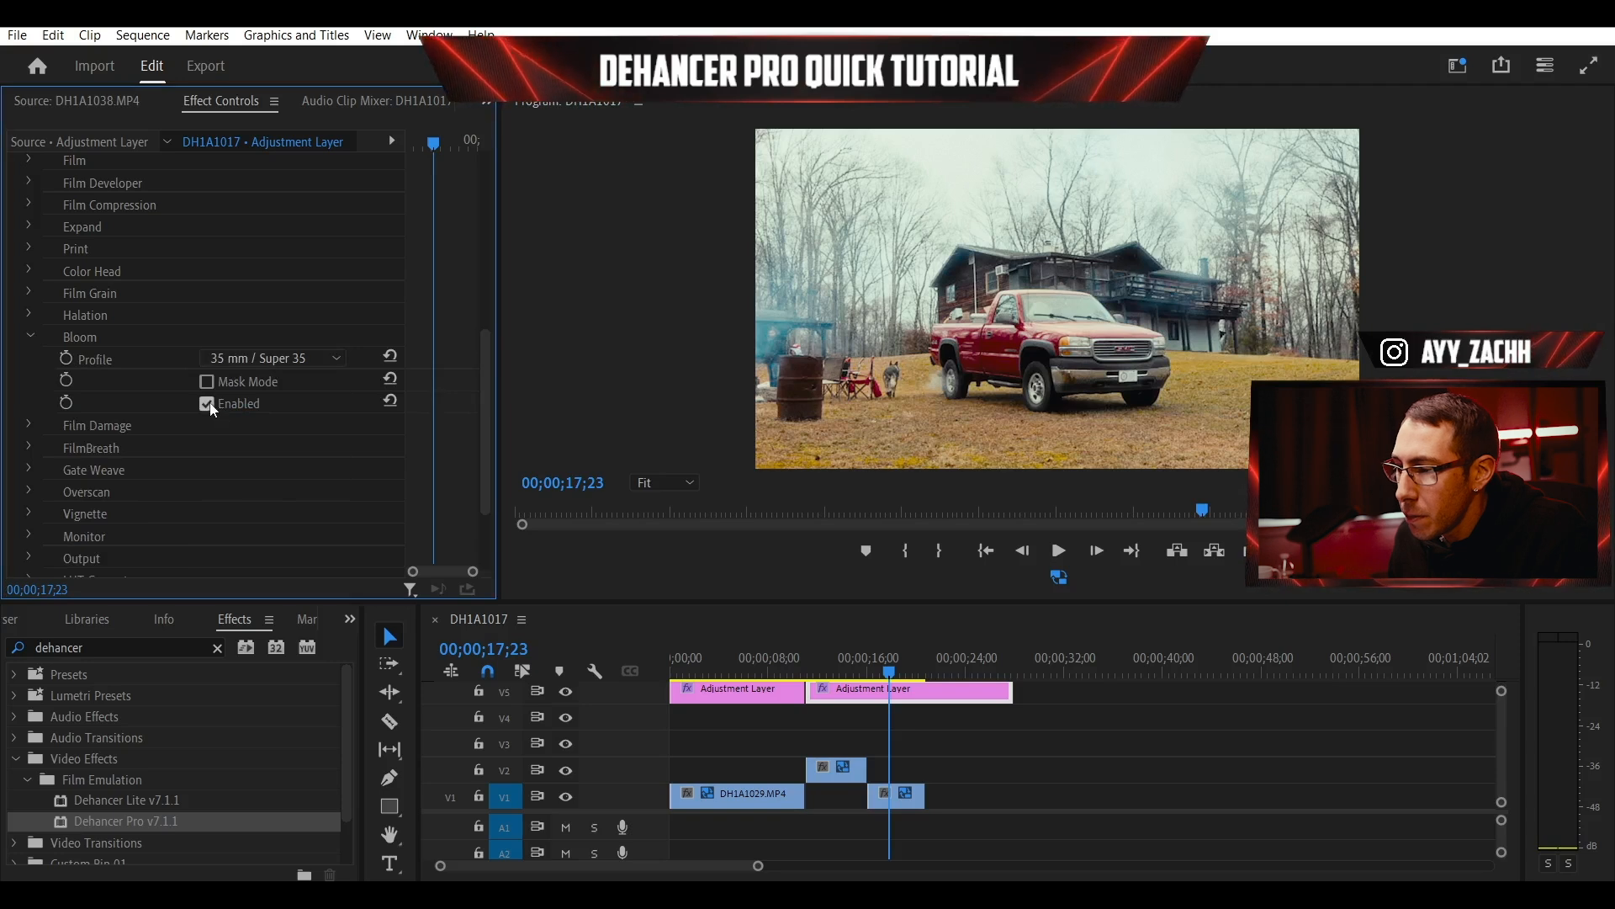
left_click(31, 335)
- Enable Film Damage with the 8 mm / Super 8 profile, preview it on the campfire clip, and collapse its settings
left_click(28, 360)
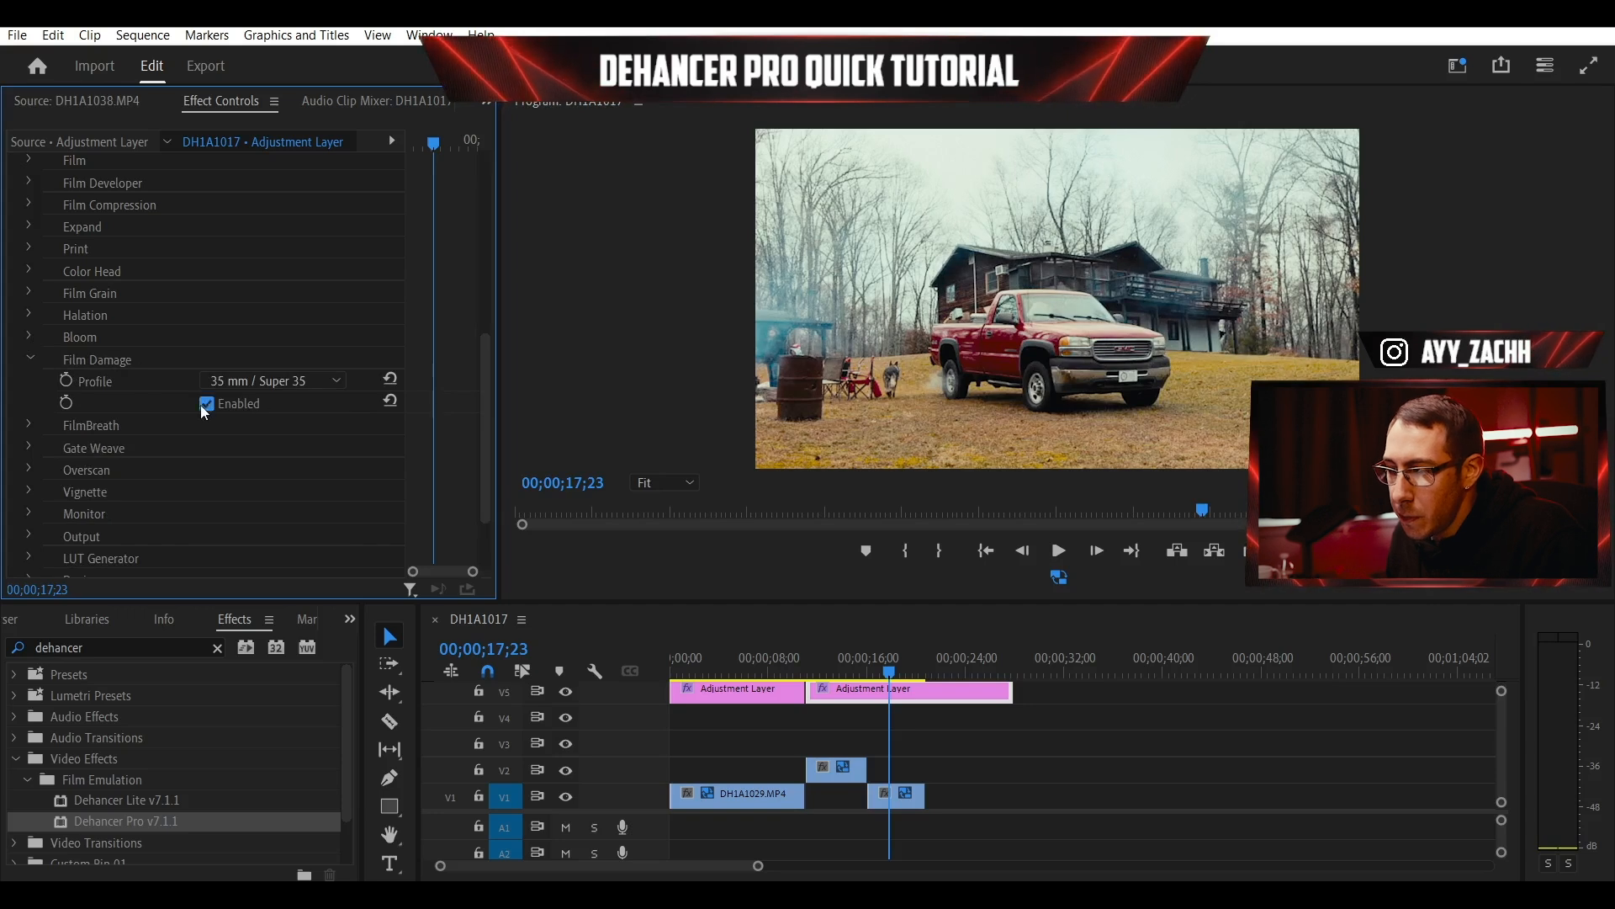
left_click(264, 381)
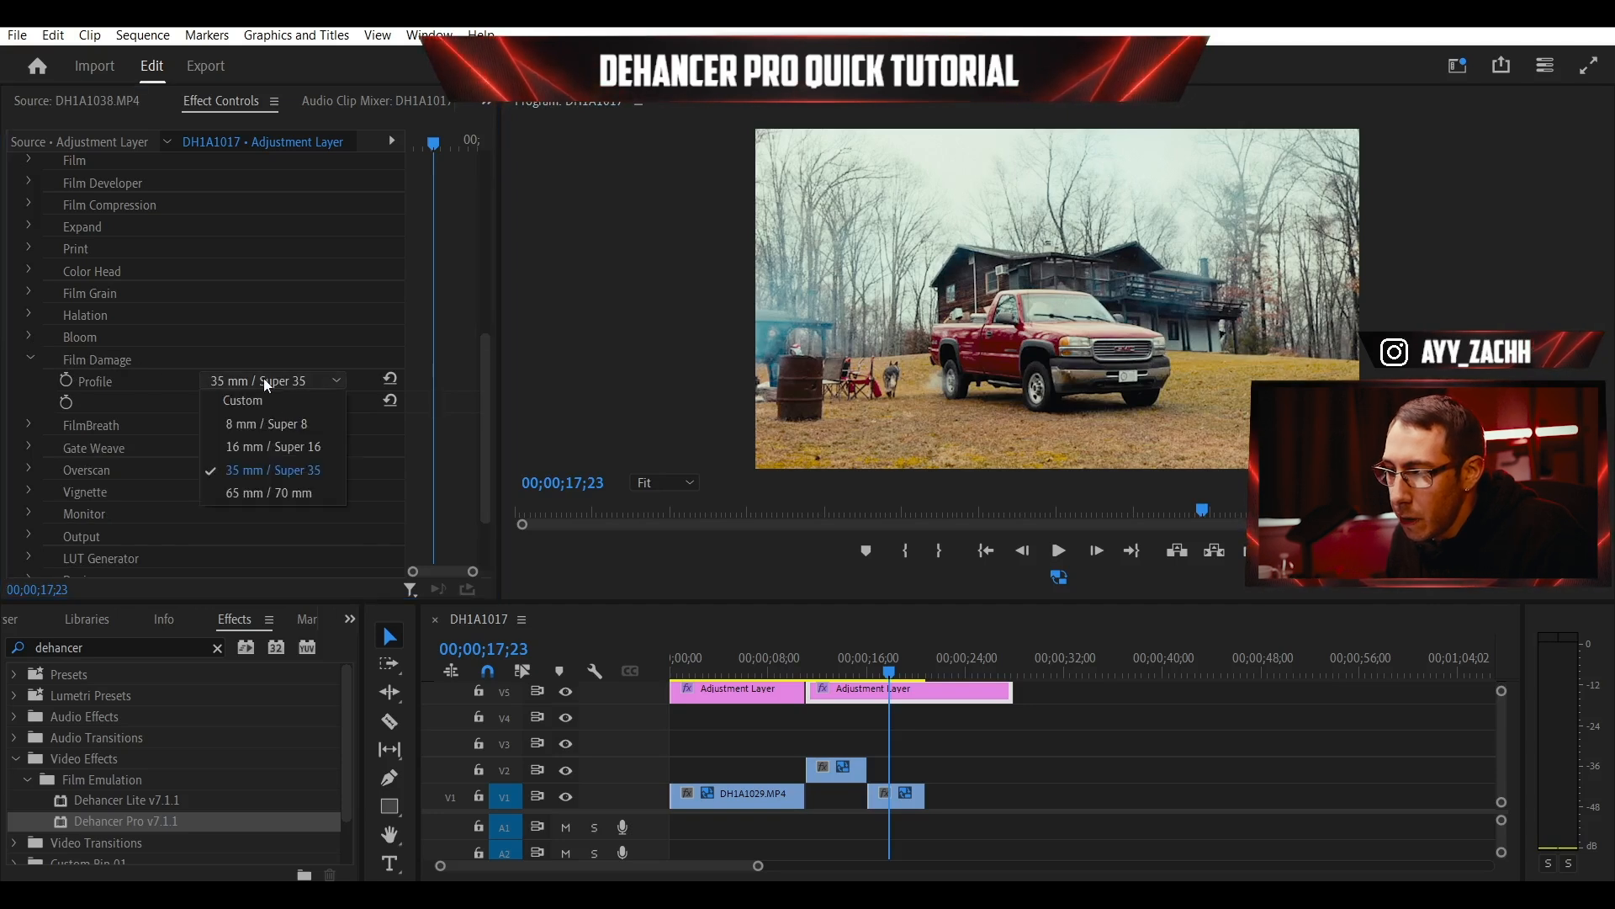
left_click(264, 424)
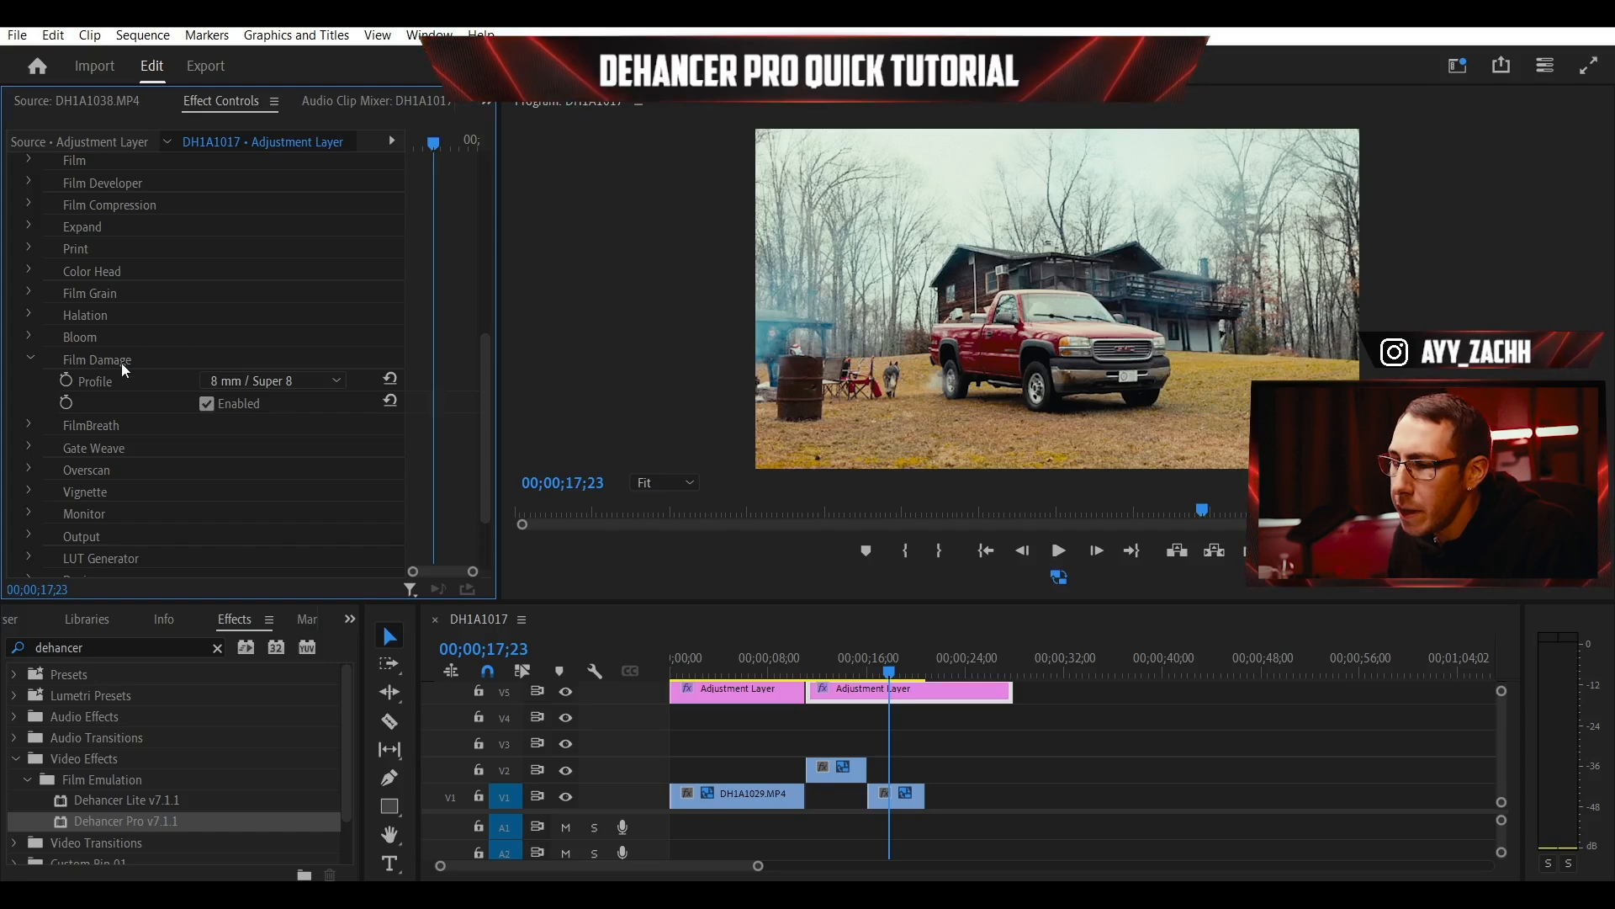
left_click_drag(830, 670, 818, 670)
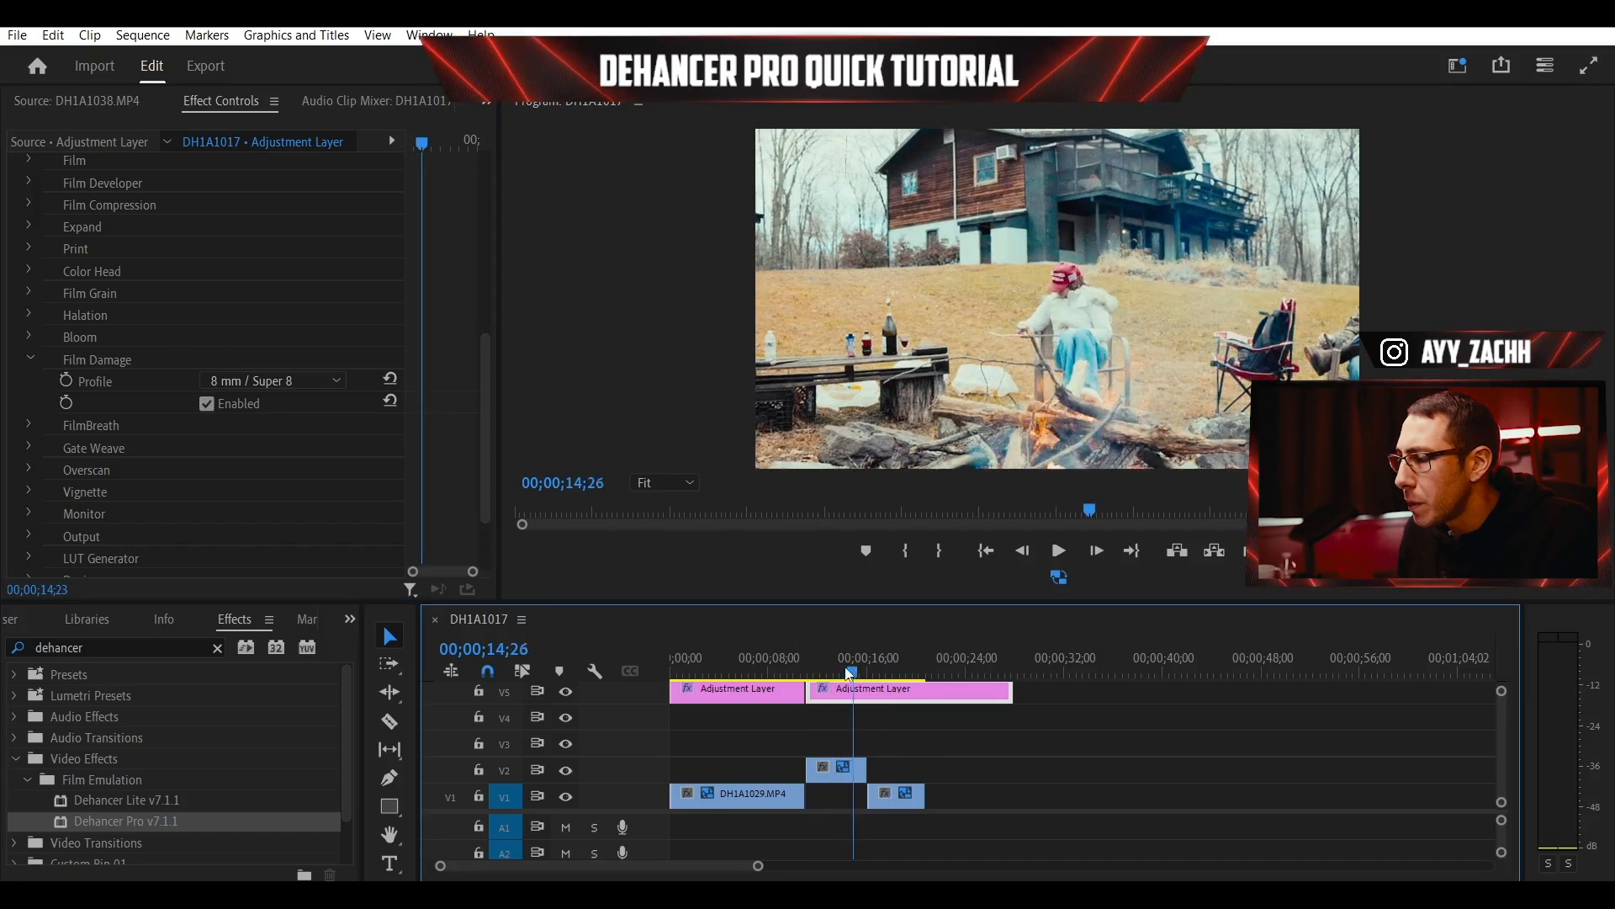
left_click(30, 360)
- Examine the FilmBreath and Gate Weave settings, collapsing each section after viewing it
left_click(32, 380)
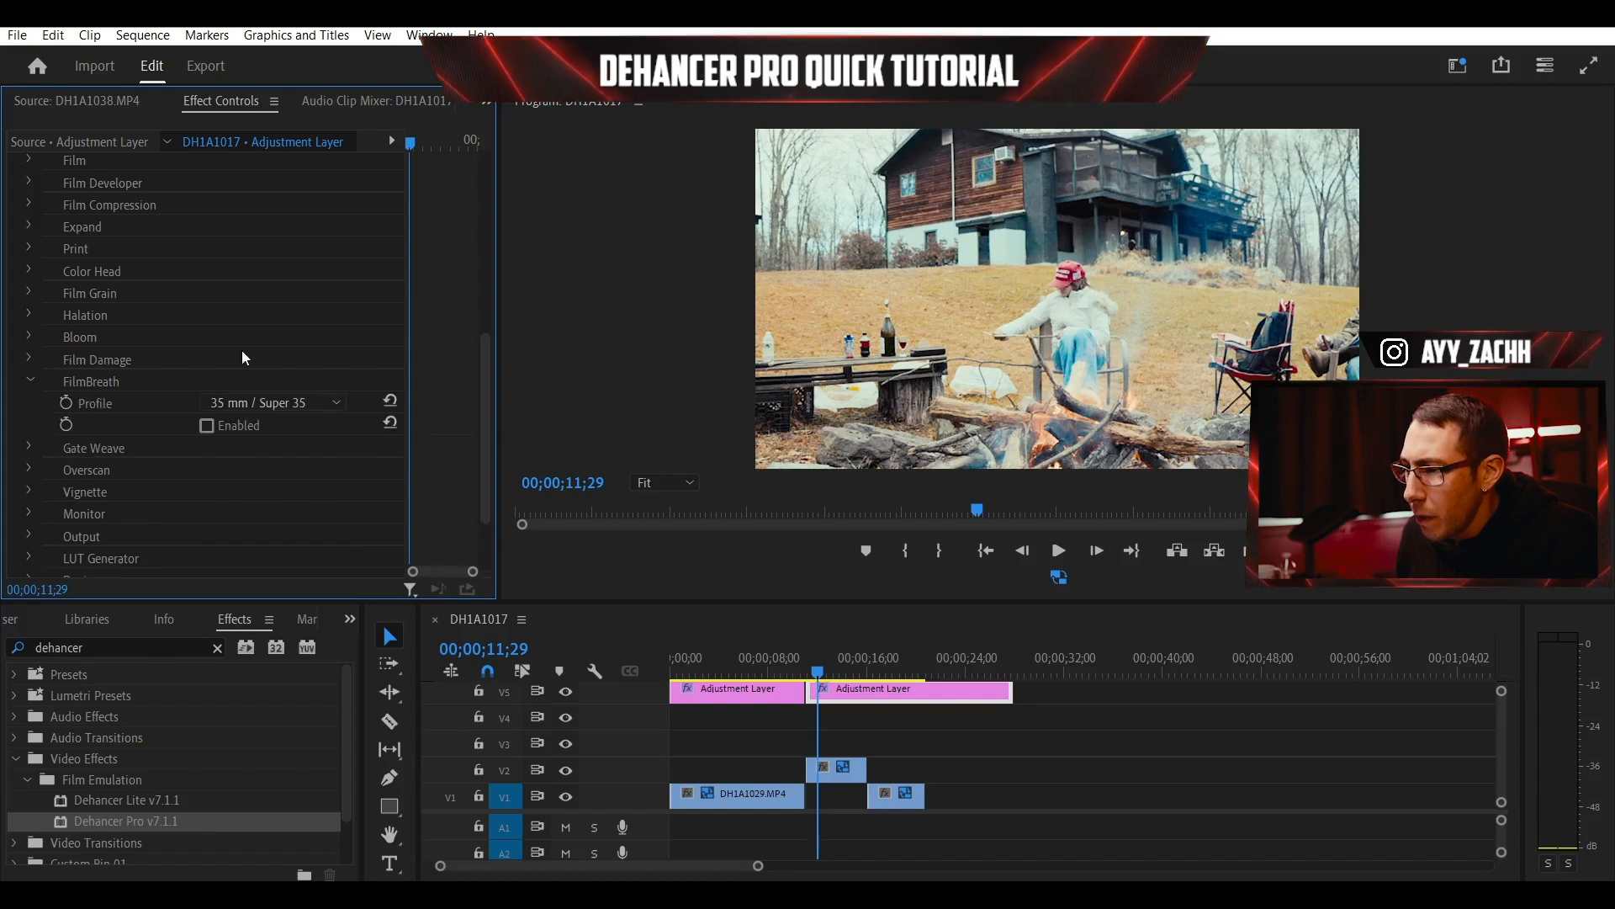
scroll(489, 392, "down", 2)
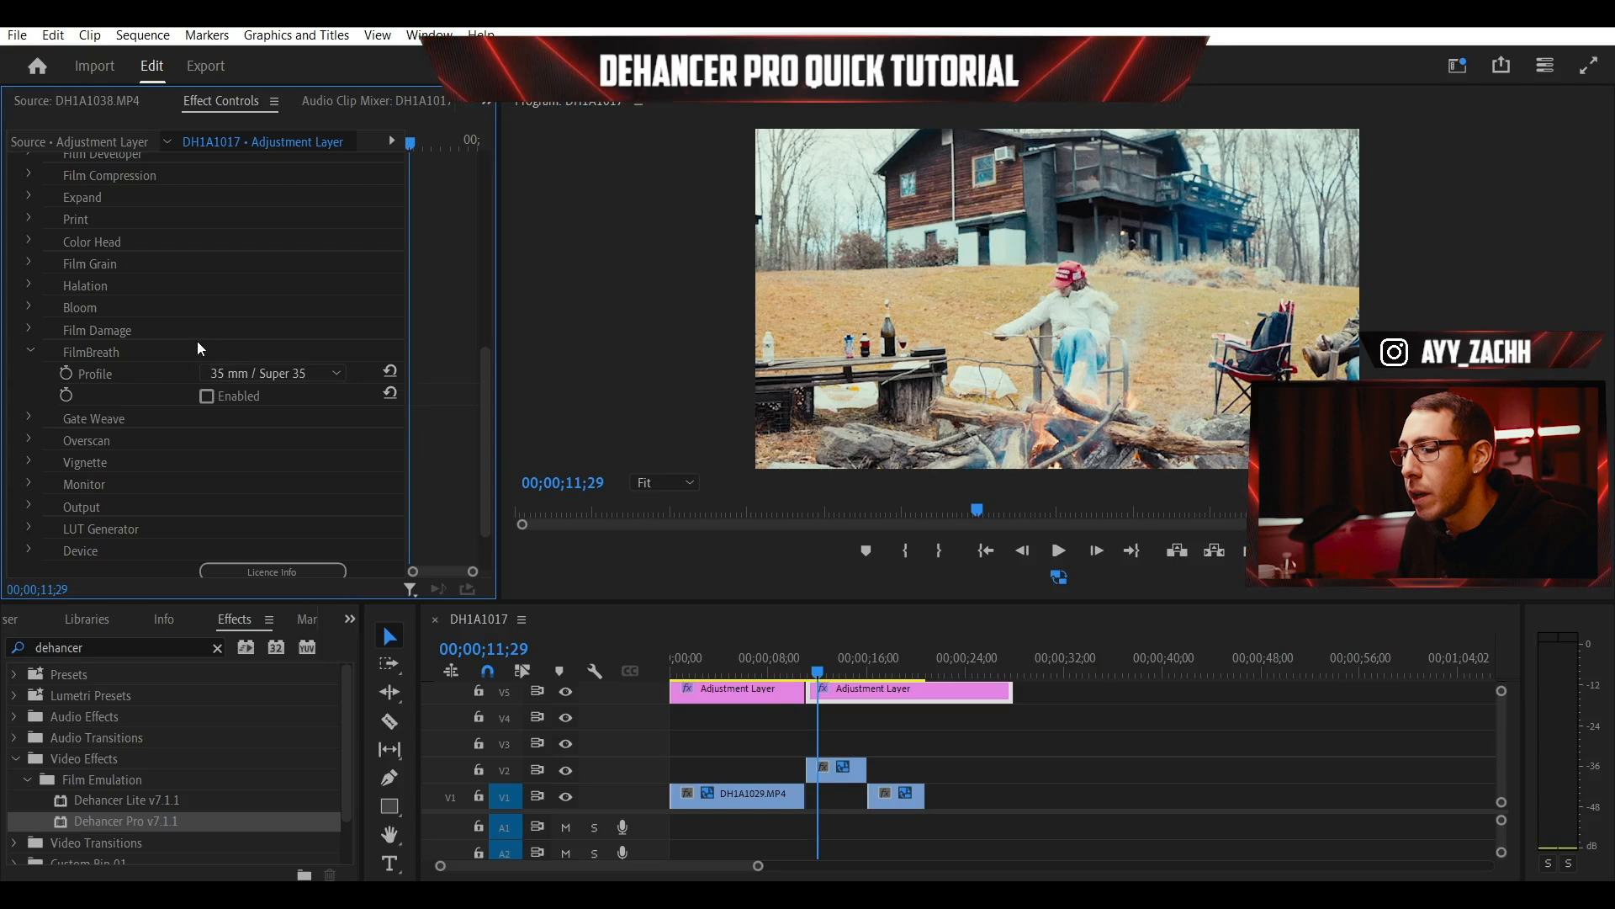
left_click(32, 348)
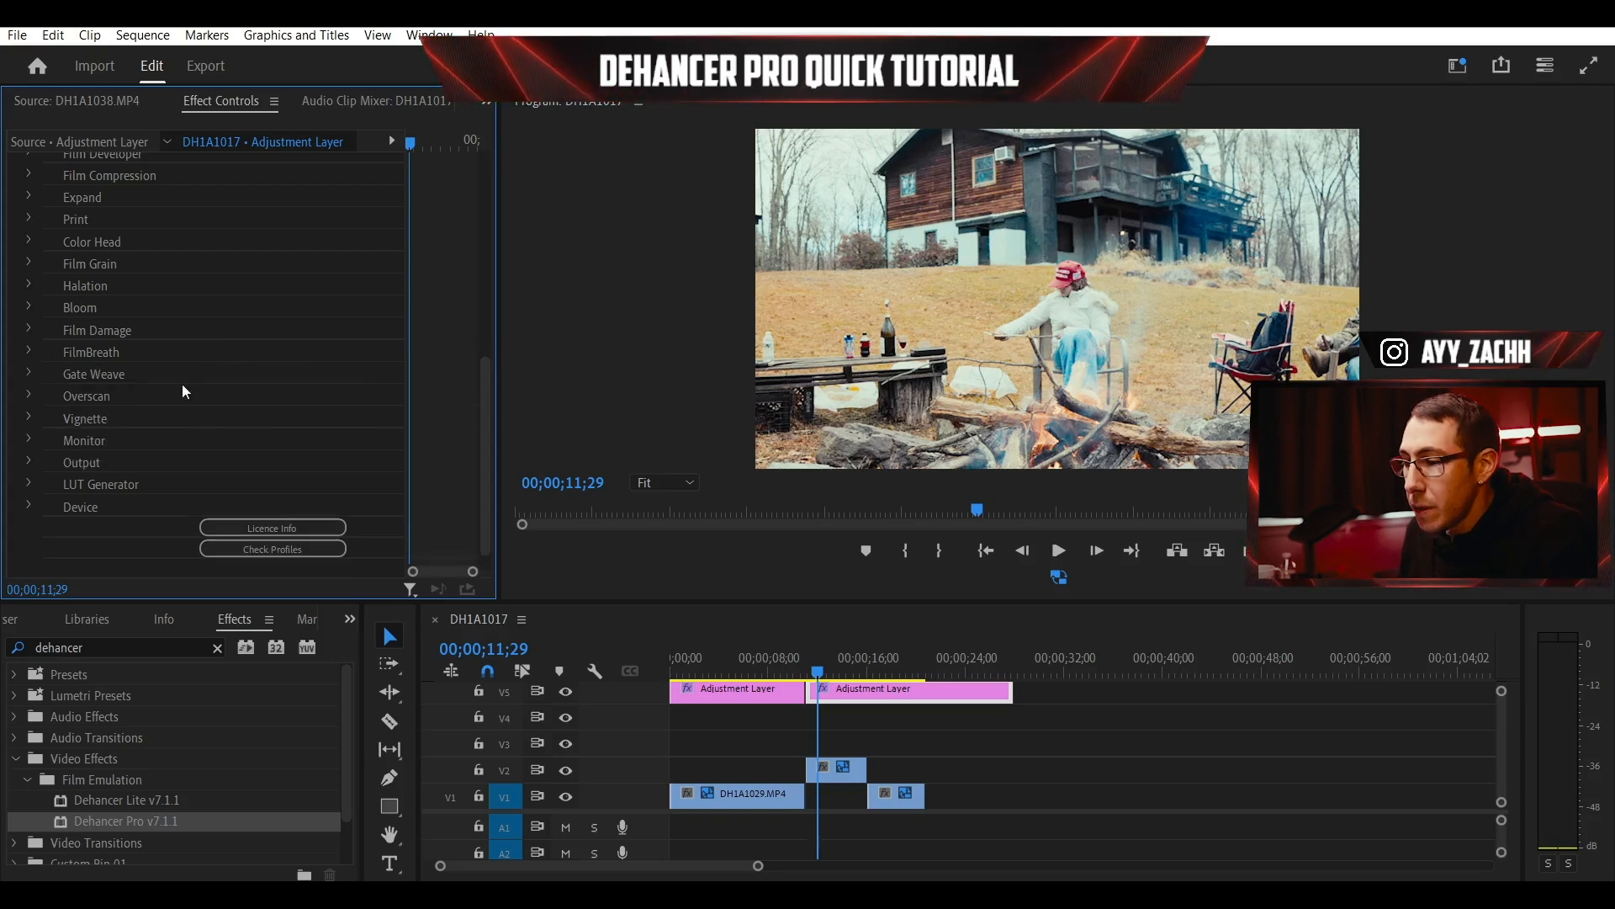
left_click(28, 370)
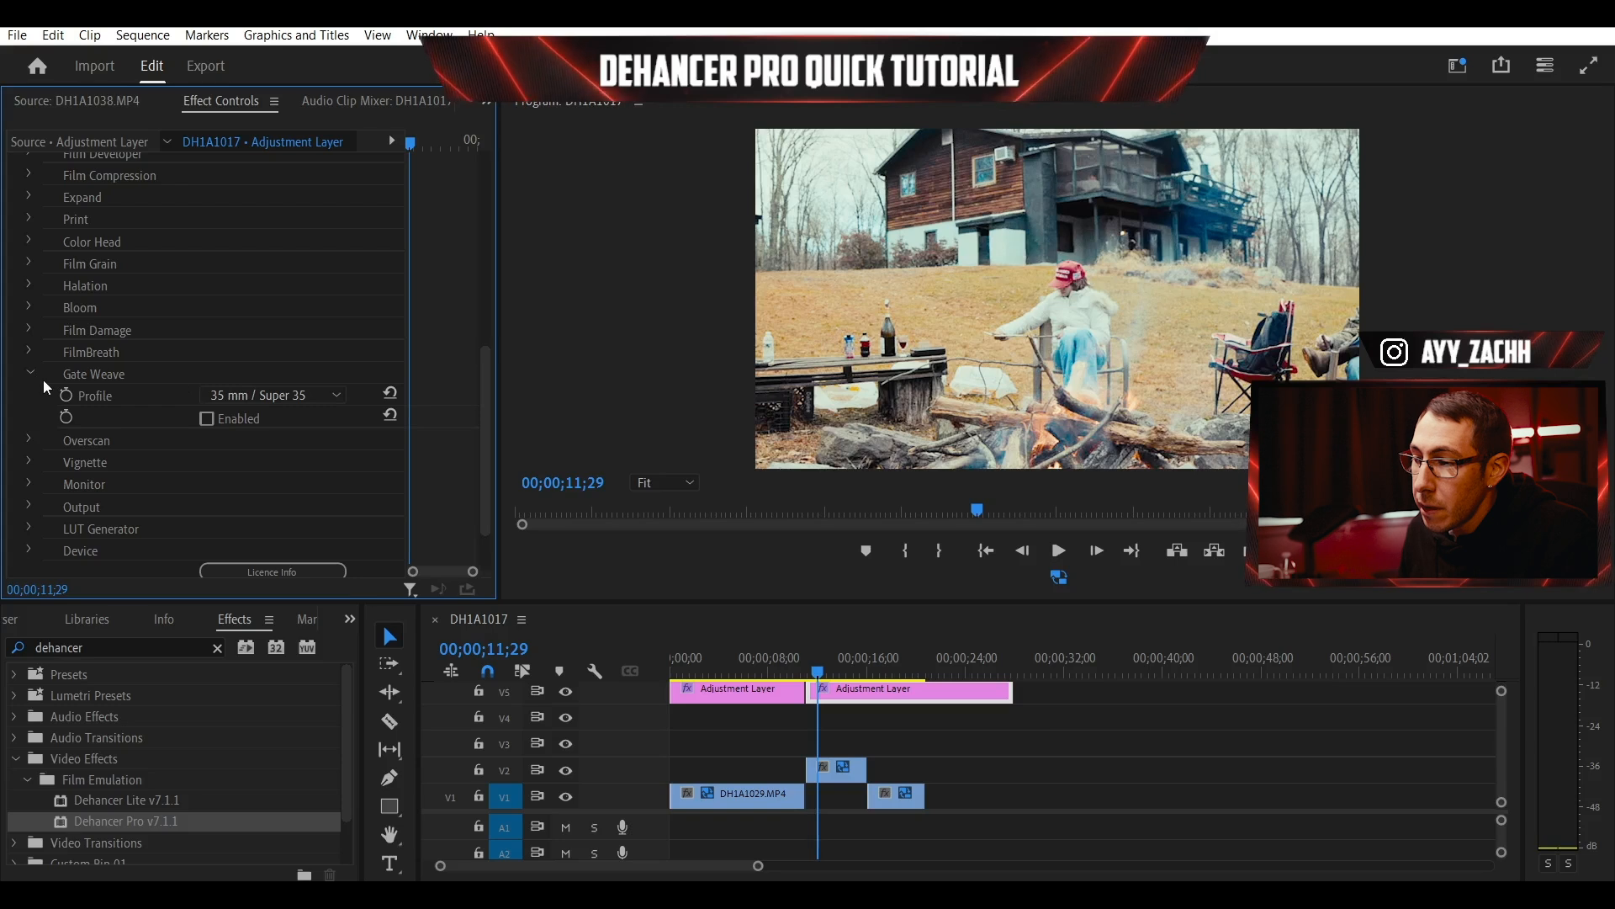
left_click(33, 373)
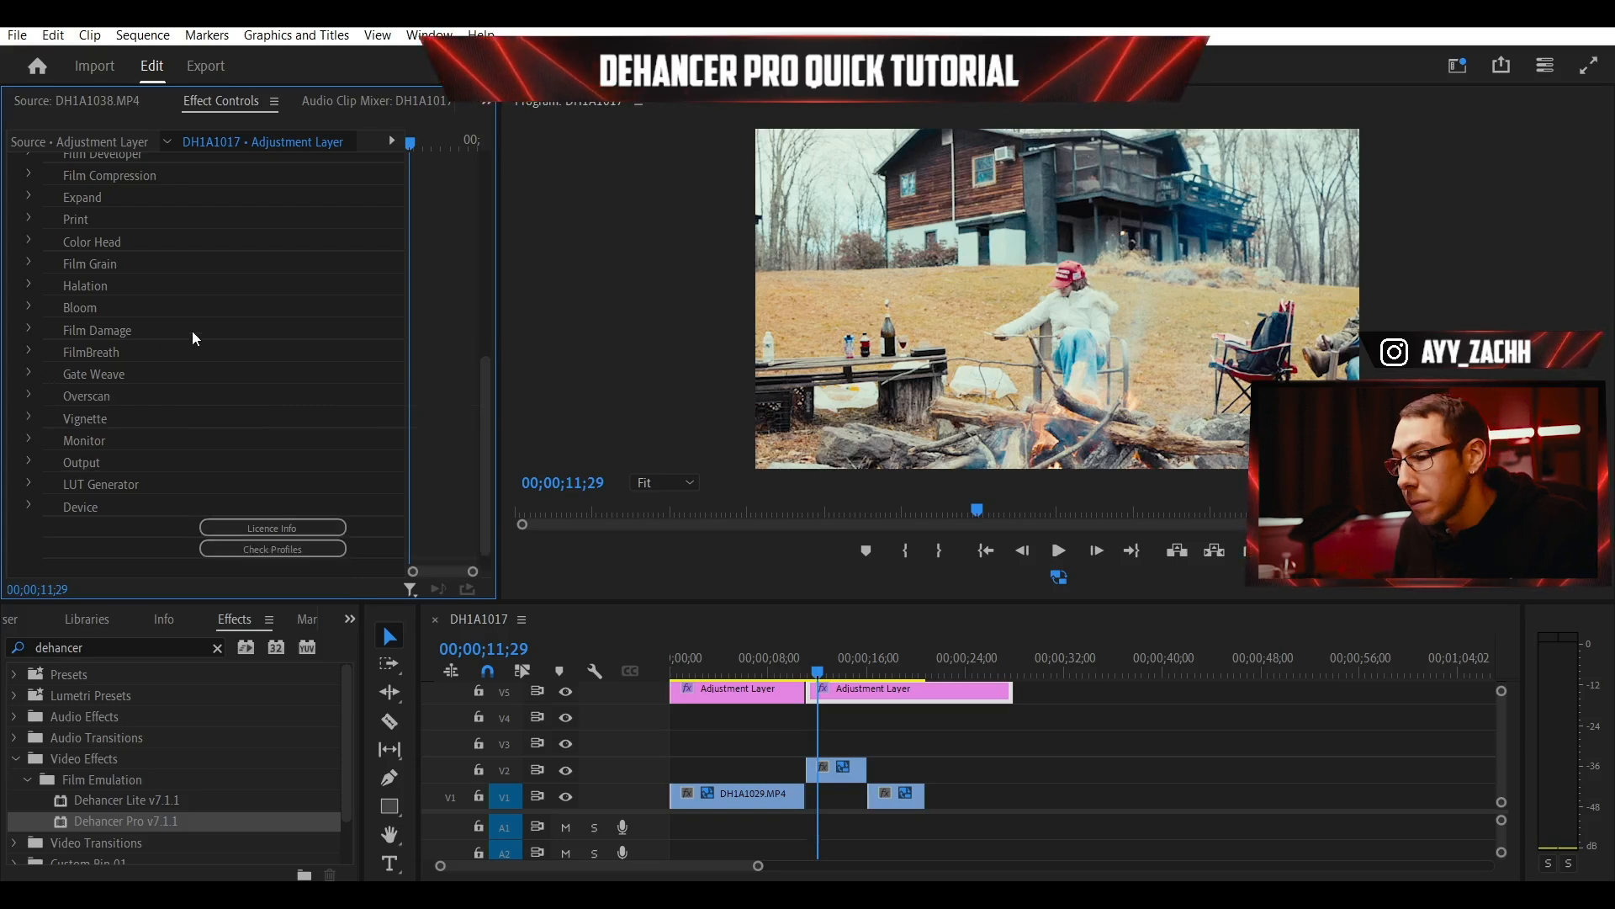
- Enable Overscan on the campfire clip, trying the Super 8mm 1.33:1 gate type before switching it to Widescreen 35mm
left_click(31, 396)
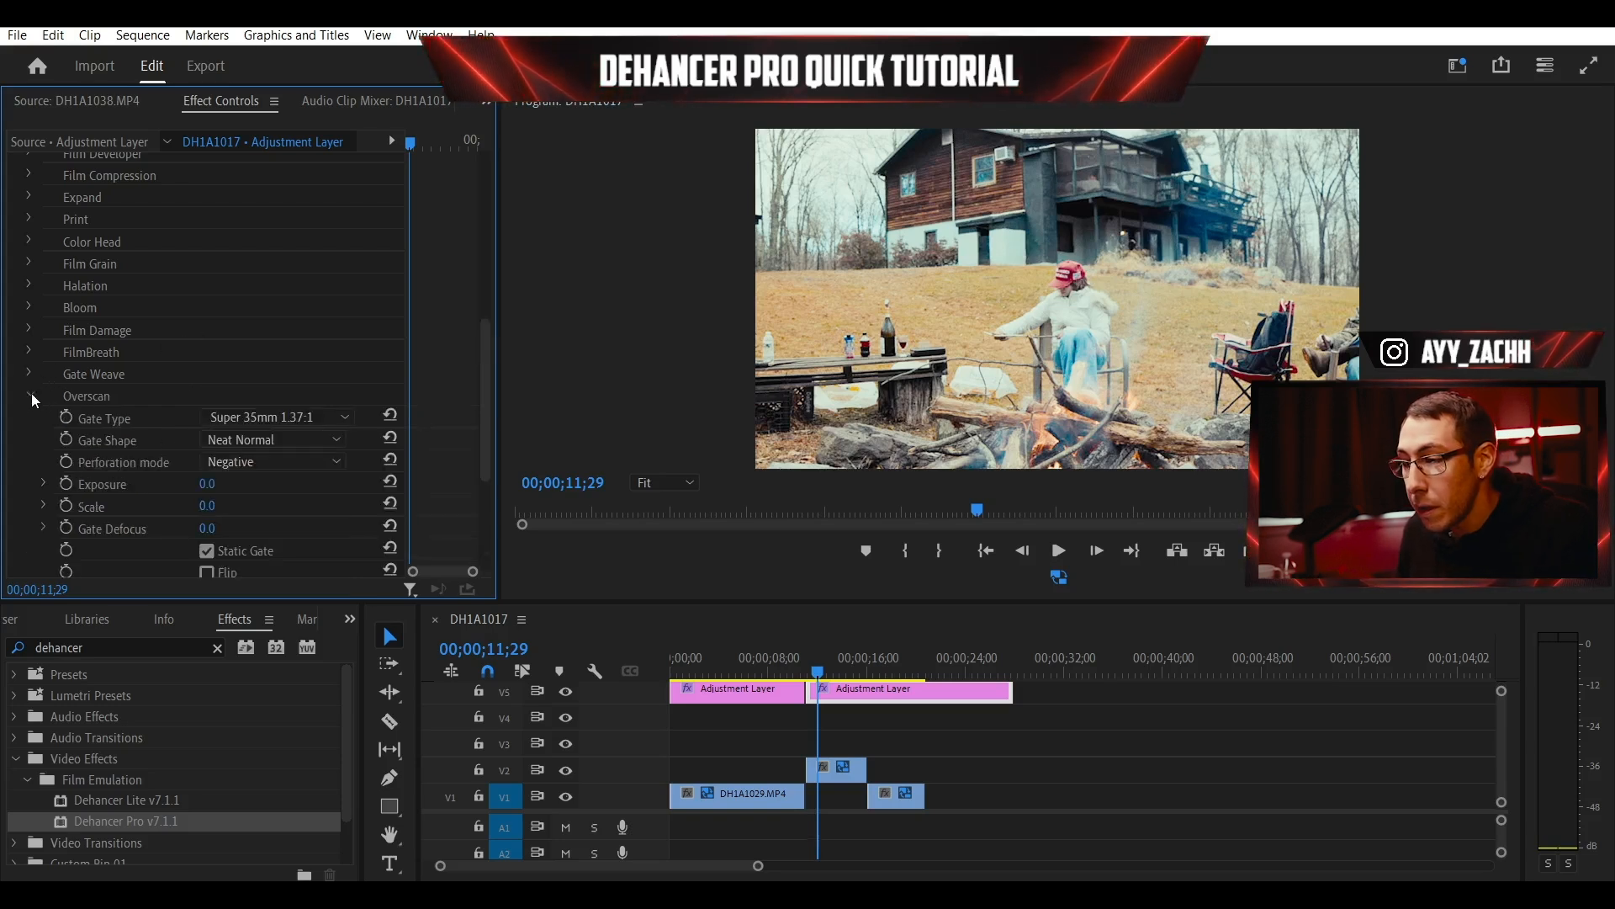
scroll(313, 340, "down", 3)
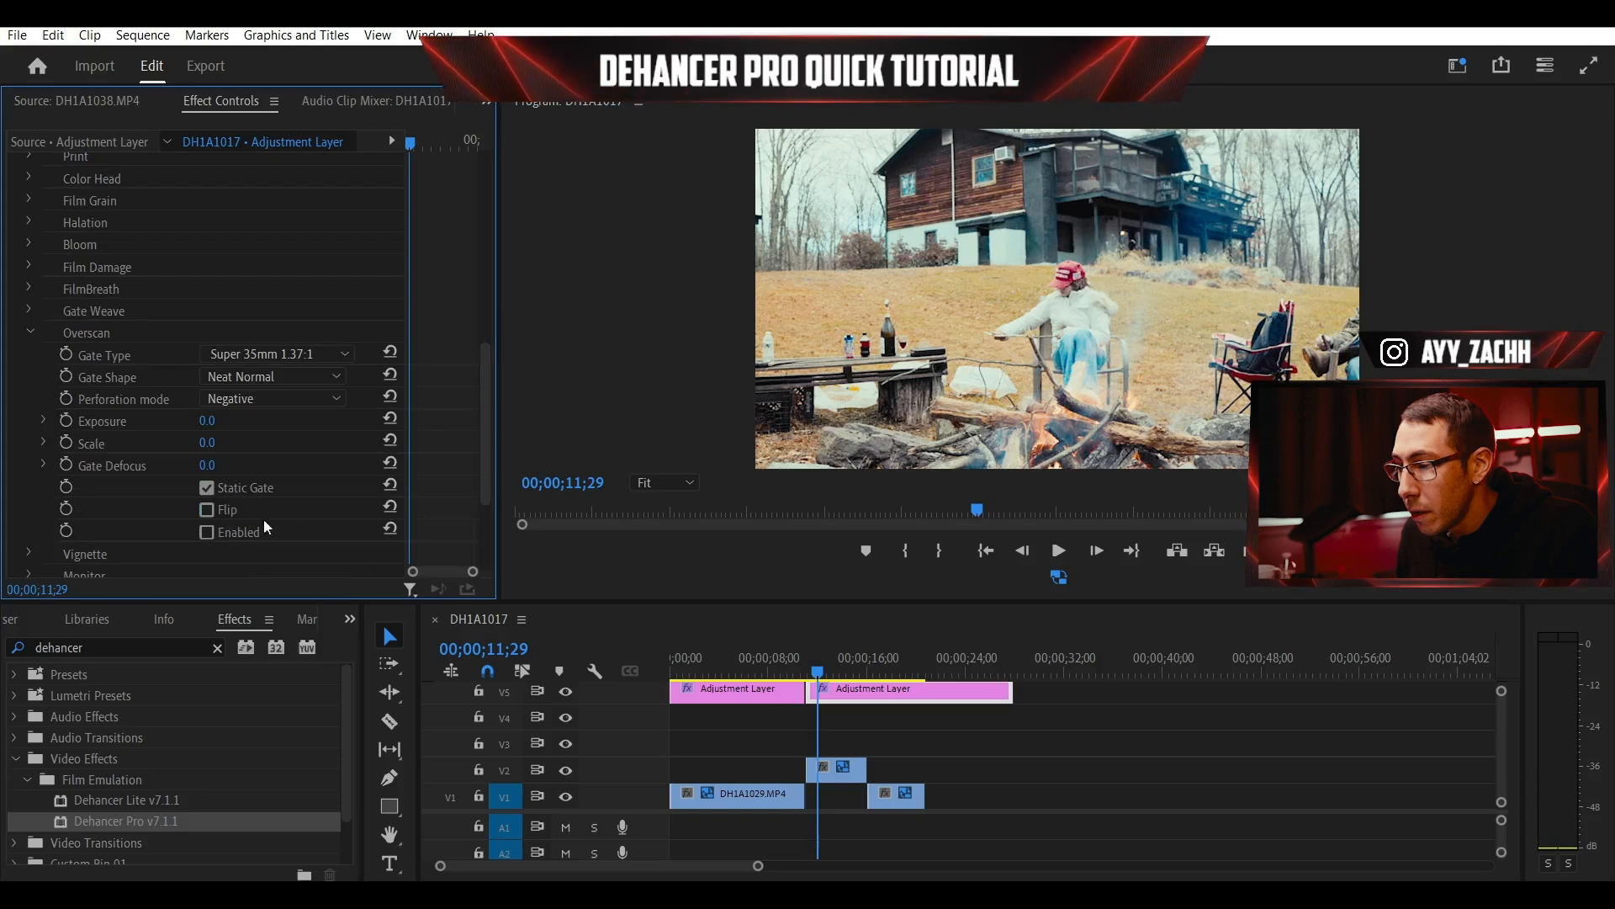
left_click(206, 532)
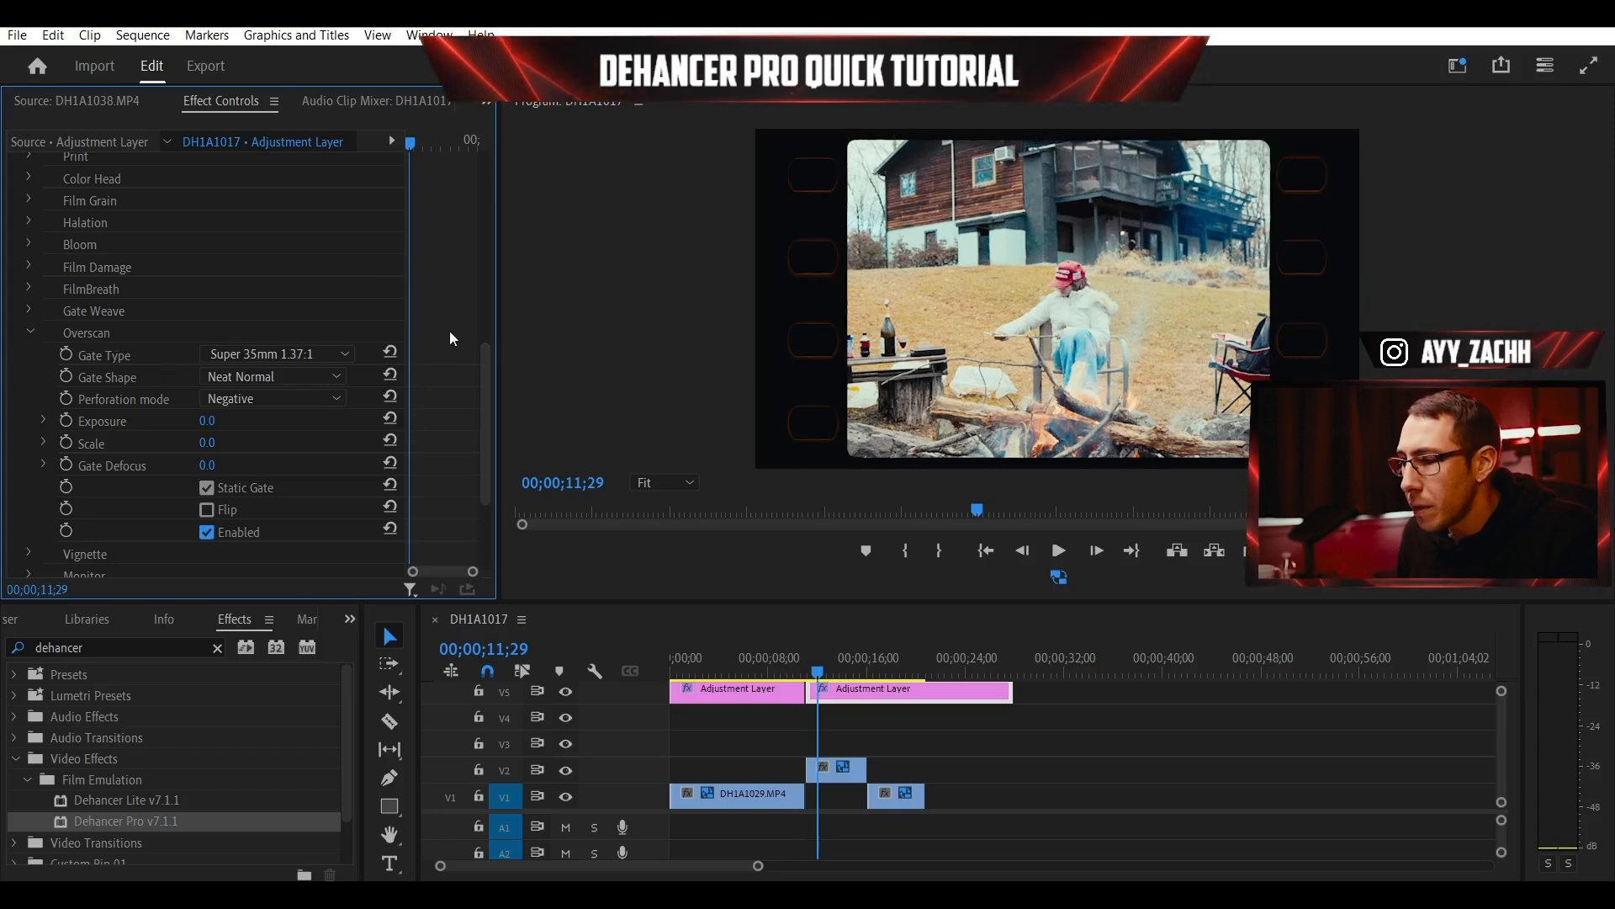
left_click(329, 355)
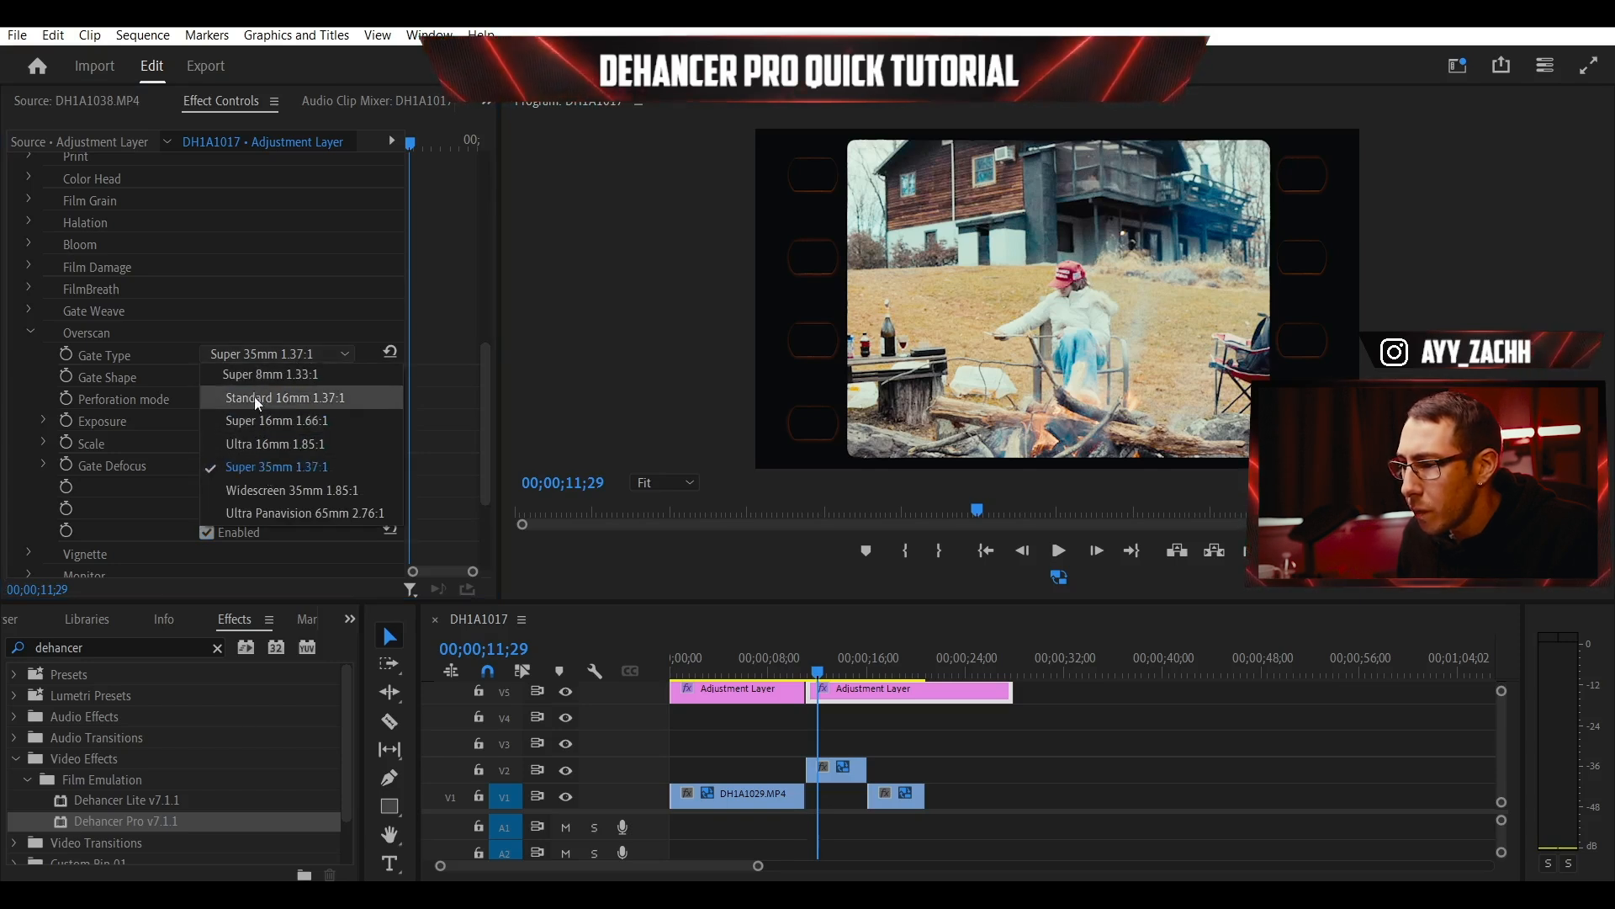
left_click(251, 375)
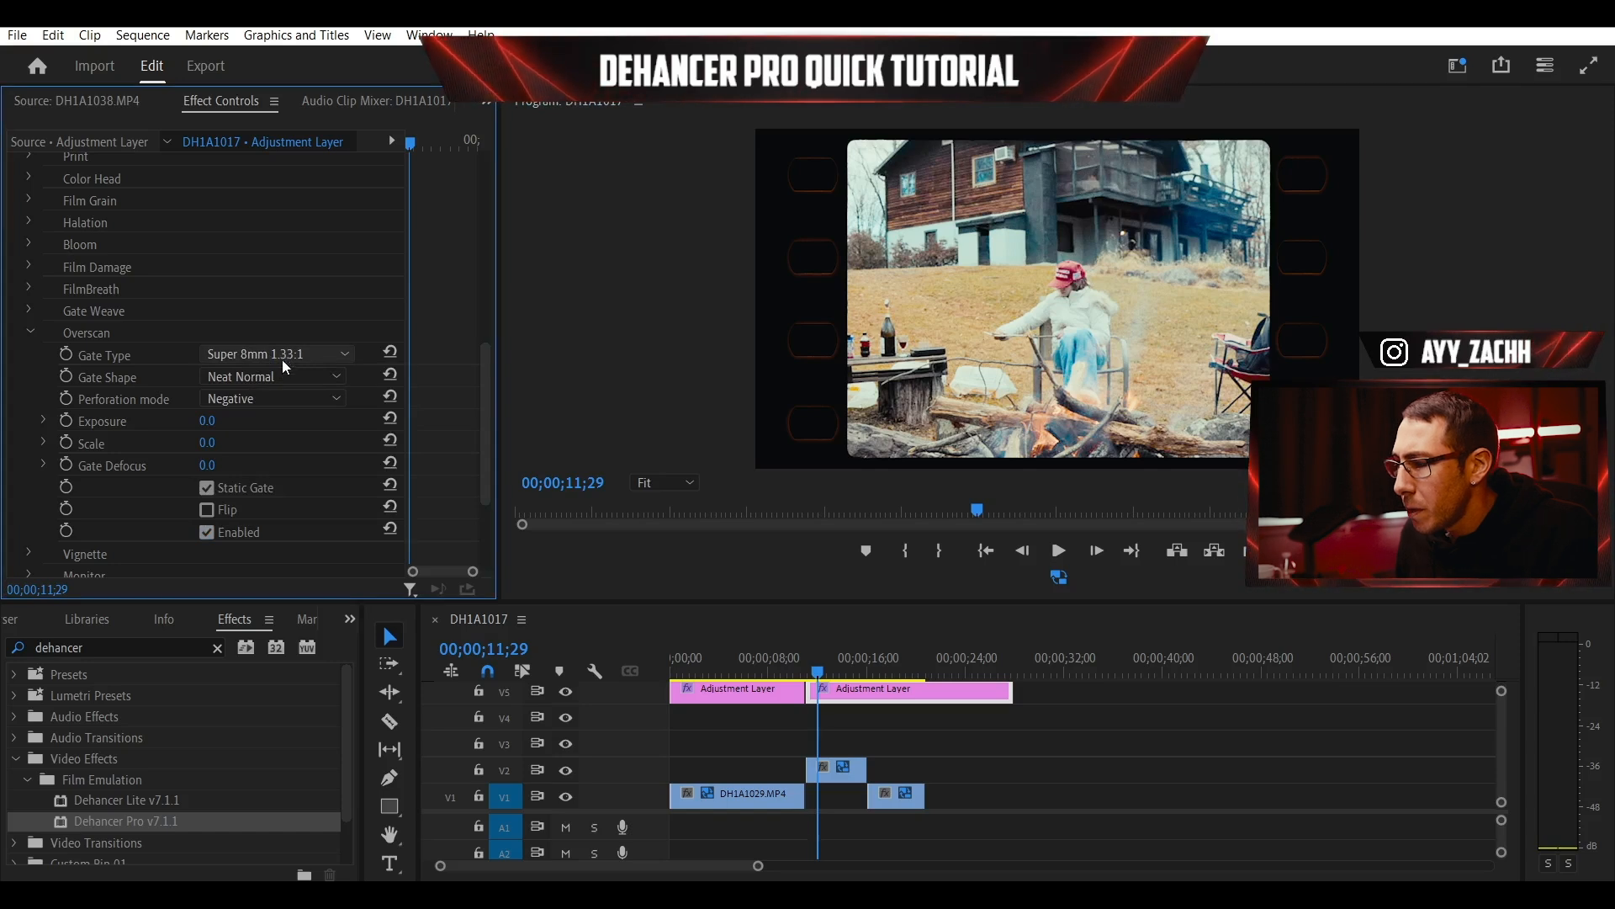
left_click(326, 354)
left_click(269, 498)
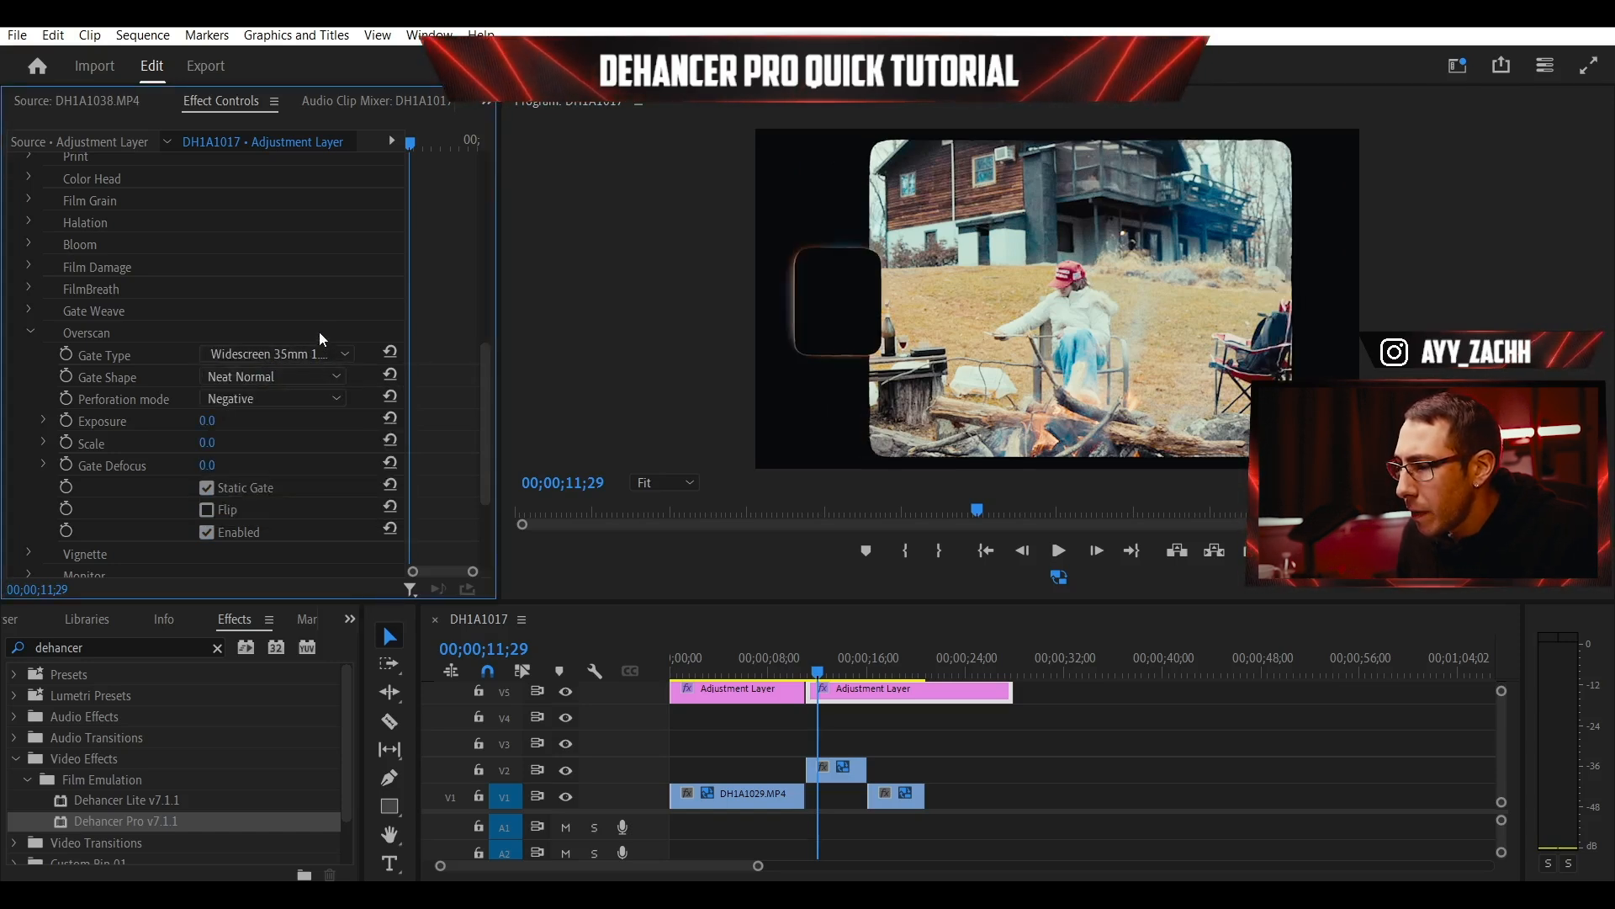
- Try the Neat Sharp gate shape, return it to Neat Normal, and check the Overscan perforation mode options
left_click(318, 376)
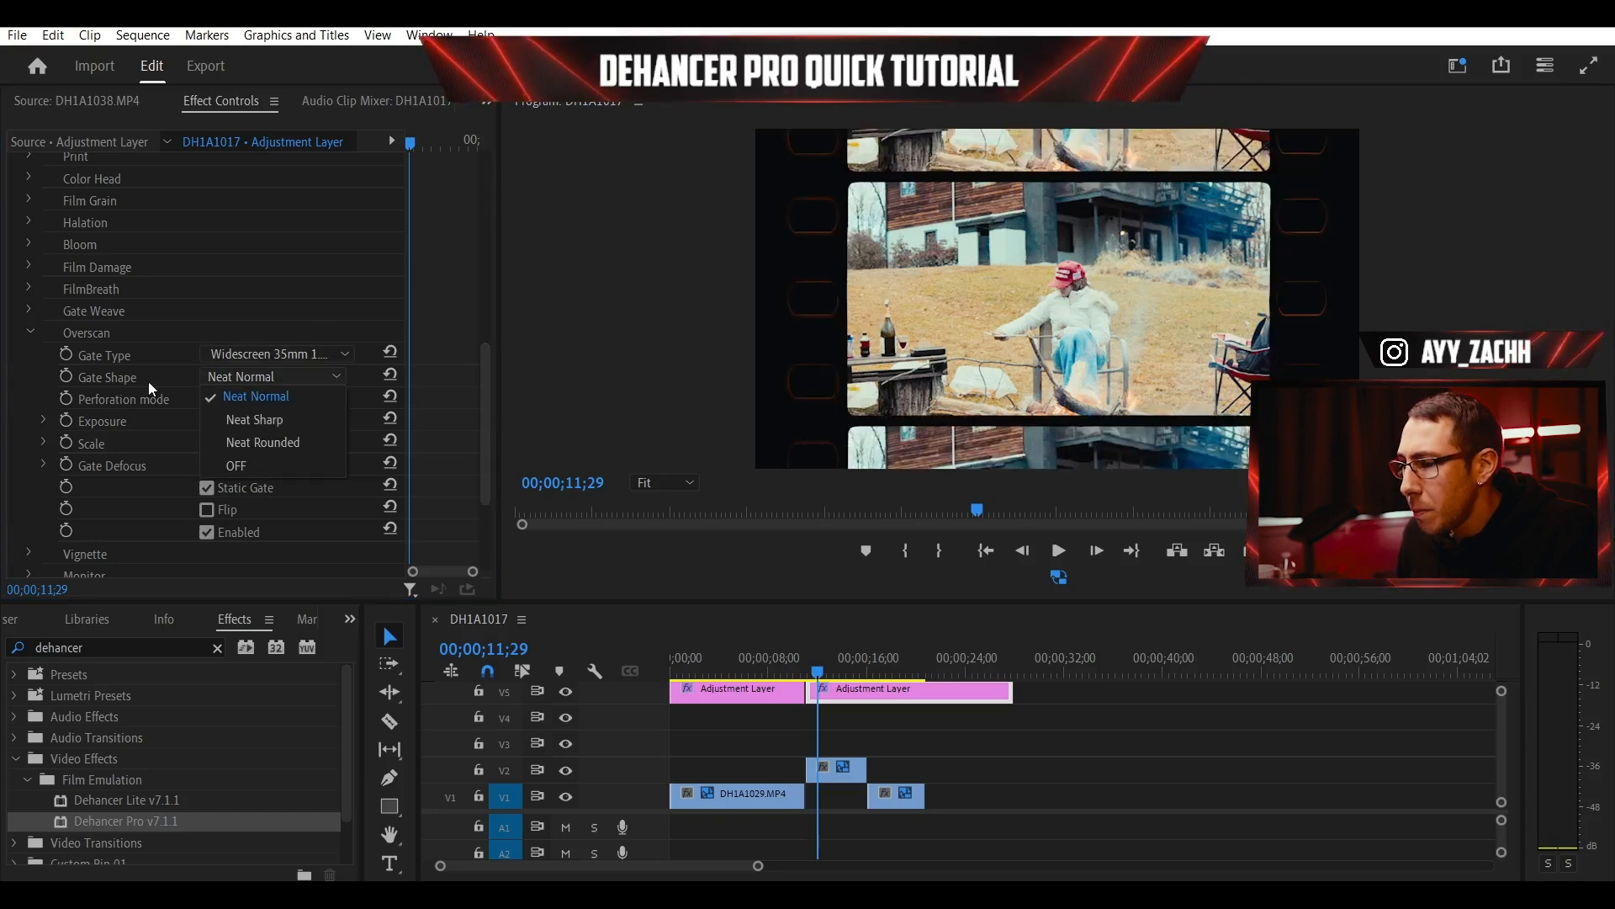
left_click(263, 420)
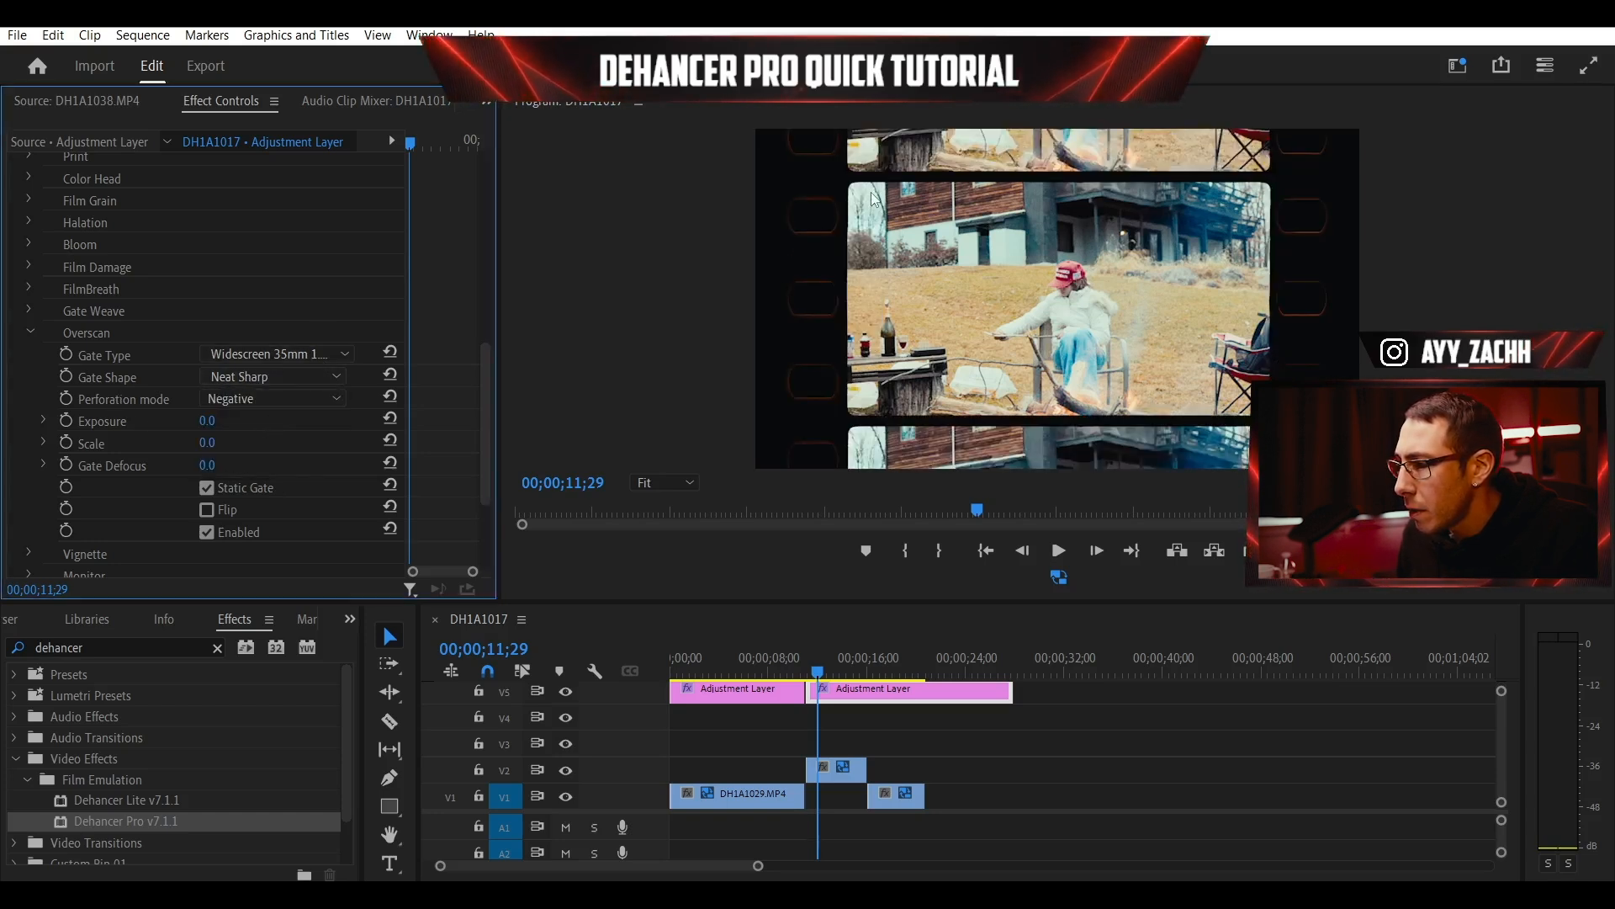
left_click(336, 377)
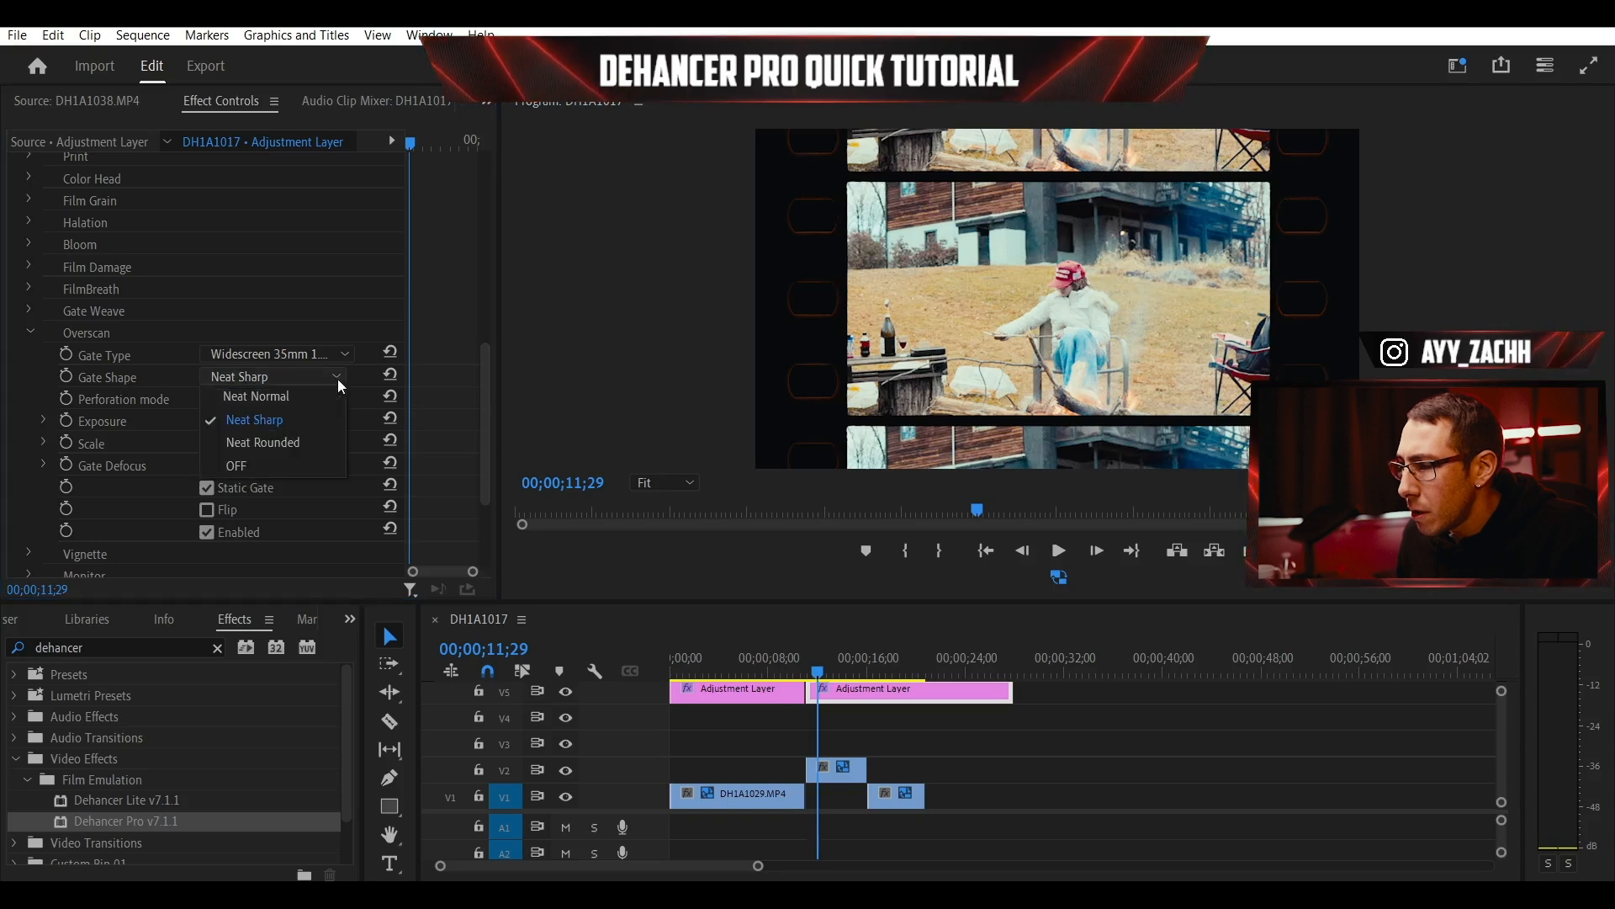
left_click(283, 443)
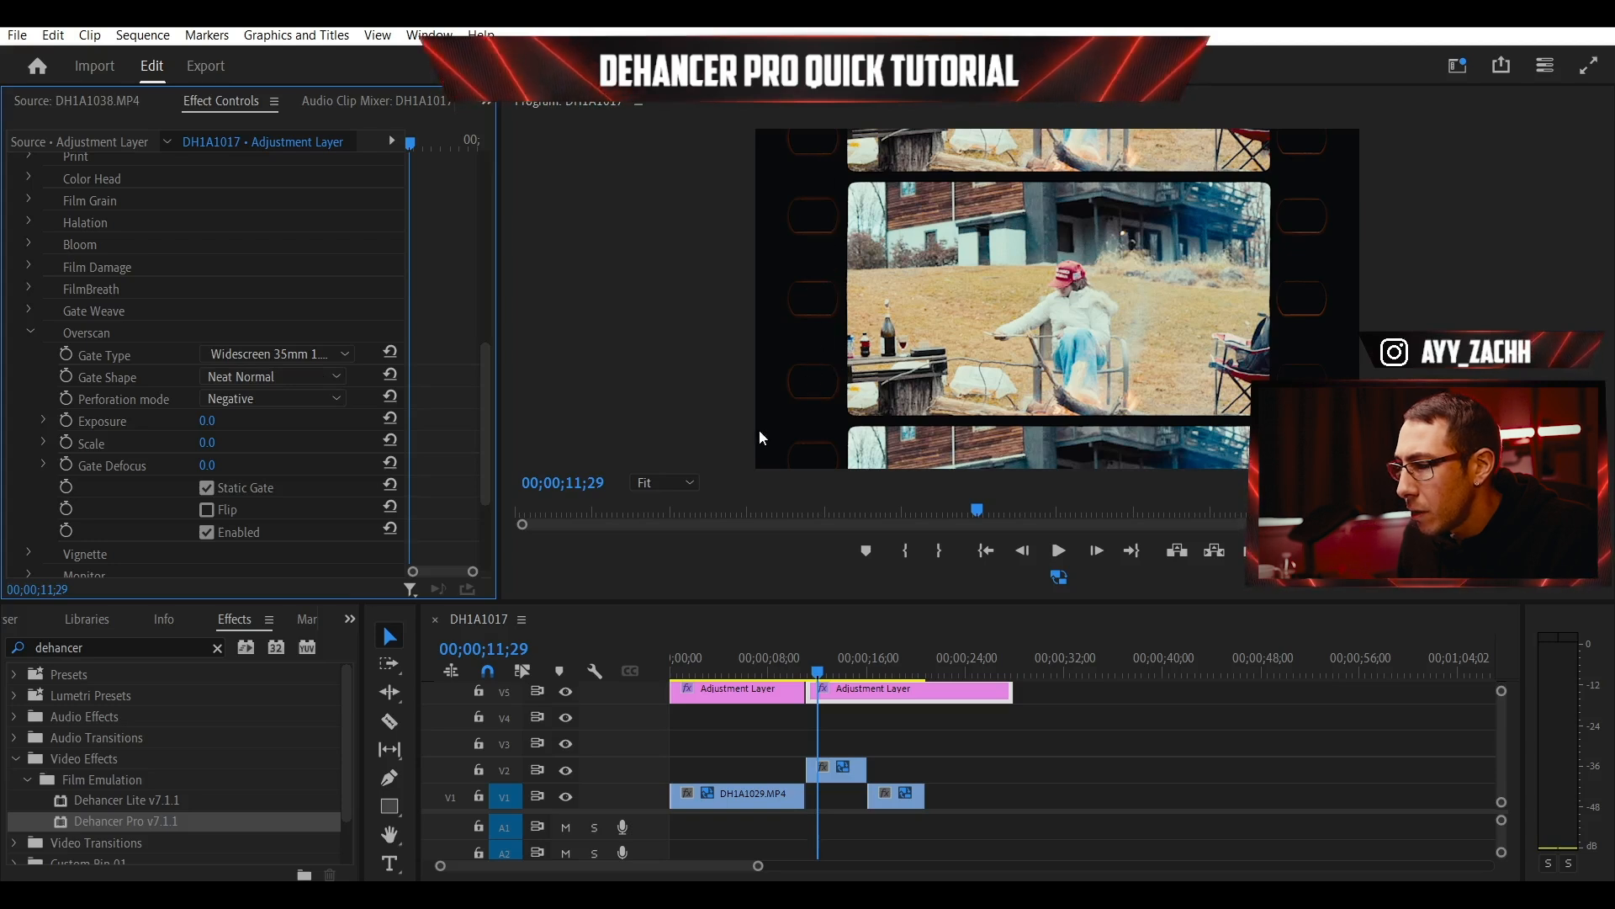
left_click(285, 396)
left_click(270, 436)
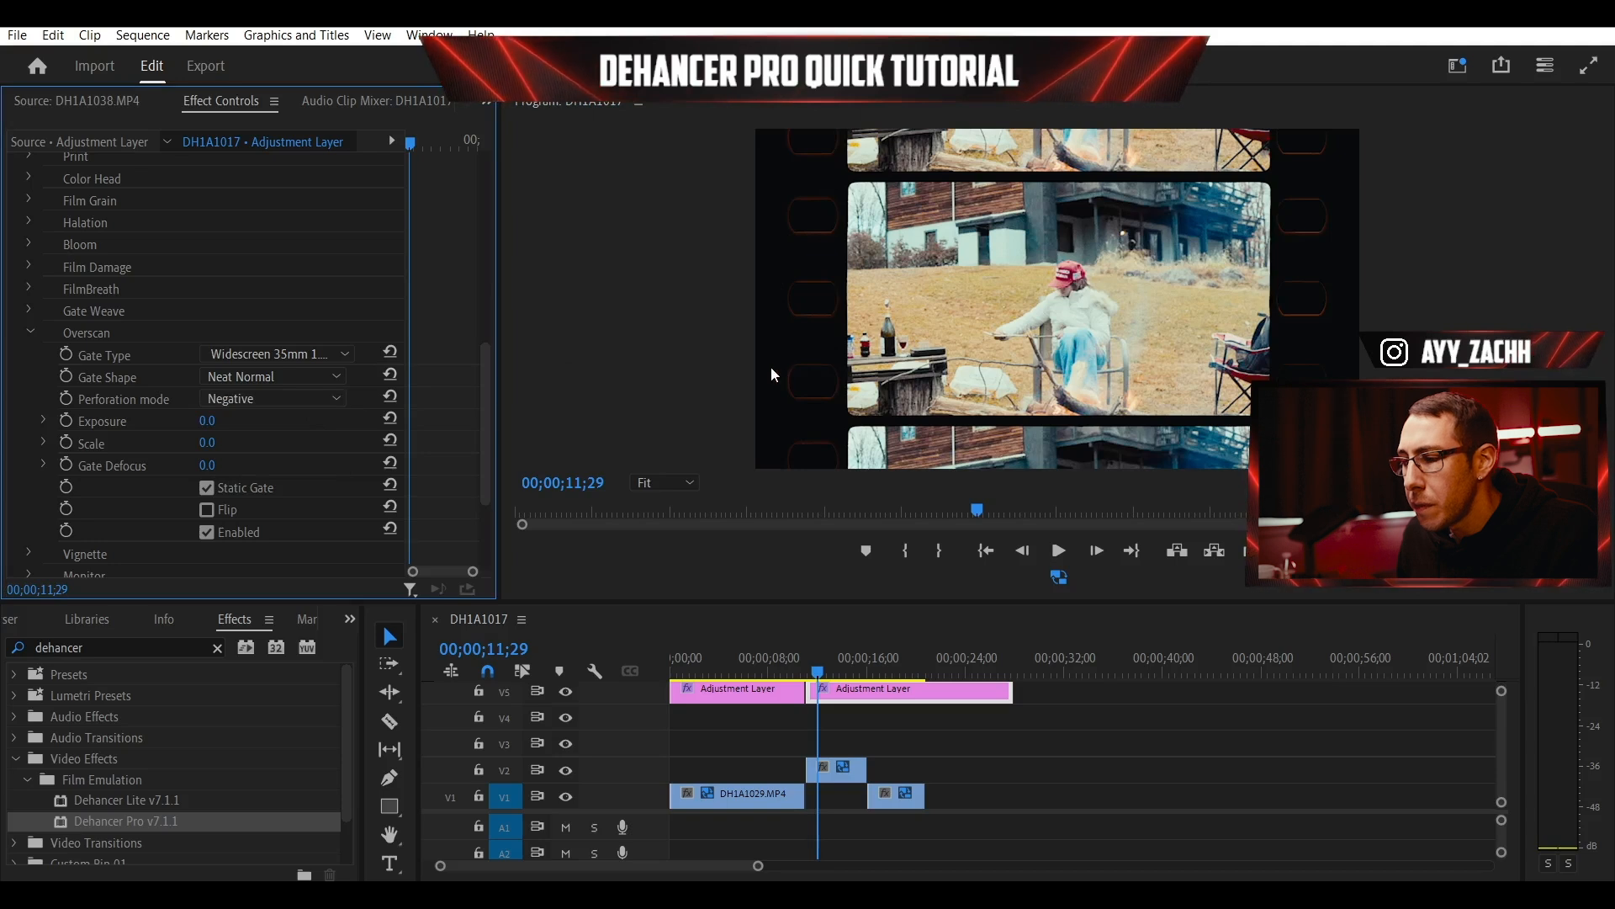
- Try an Overscan scale of 35, reset it, and turn Overscan off, collapsing its settings
left_click(206, 443)
type("35")
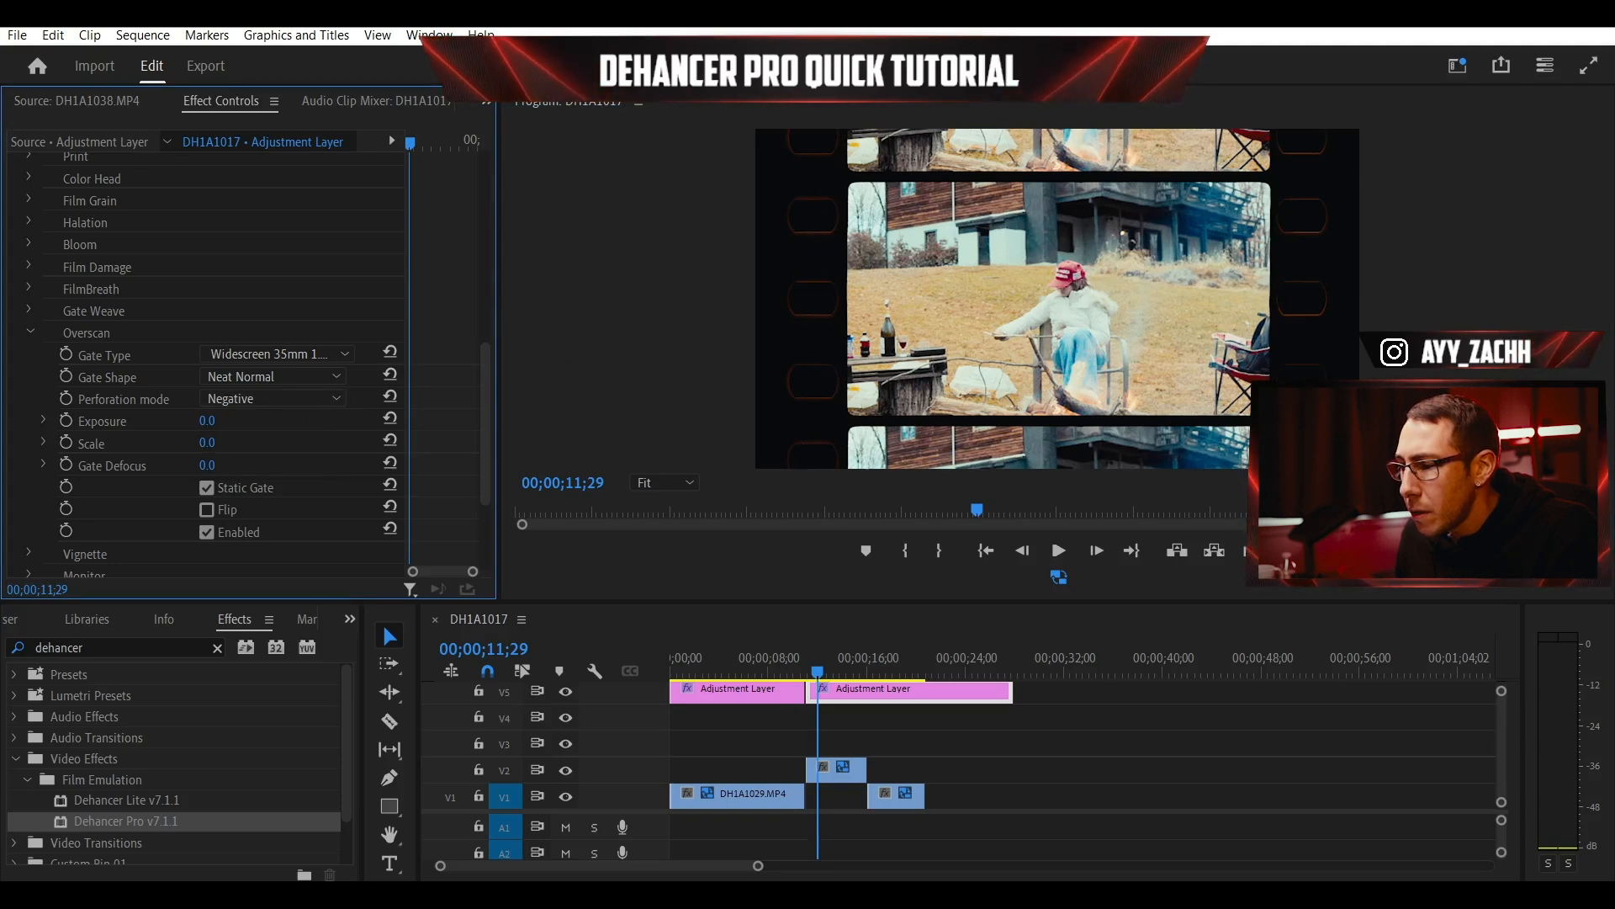
key("Return")
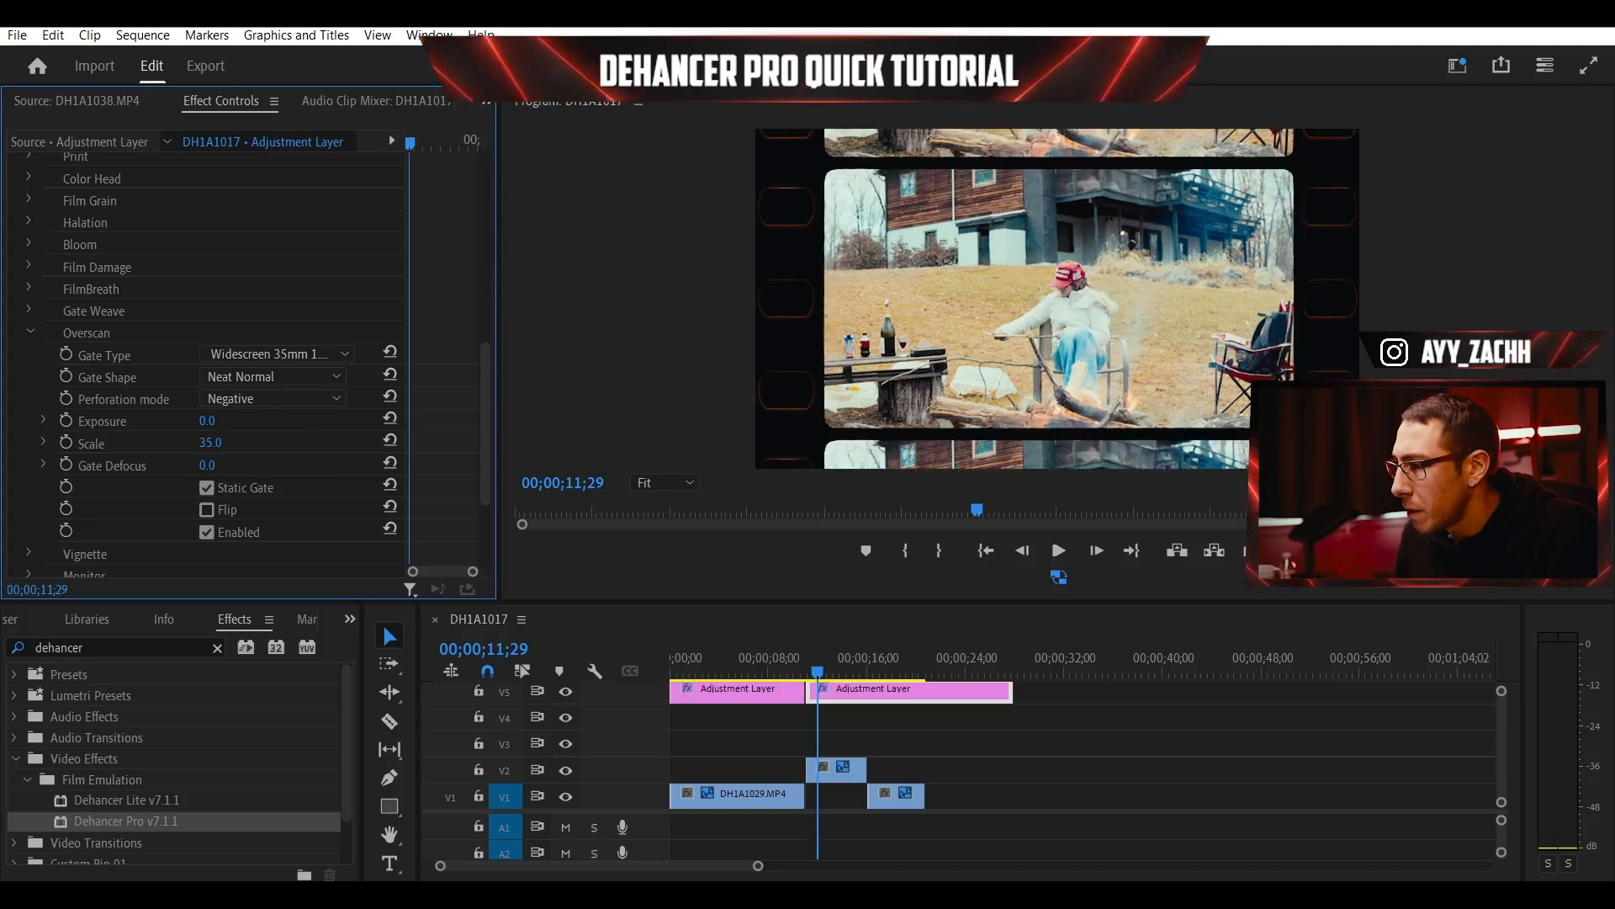
left_click(384, 445)
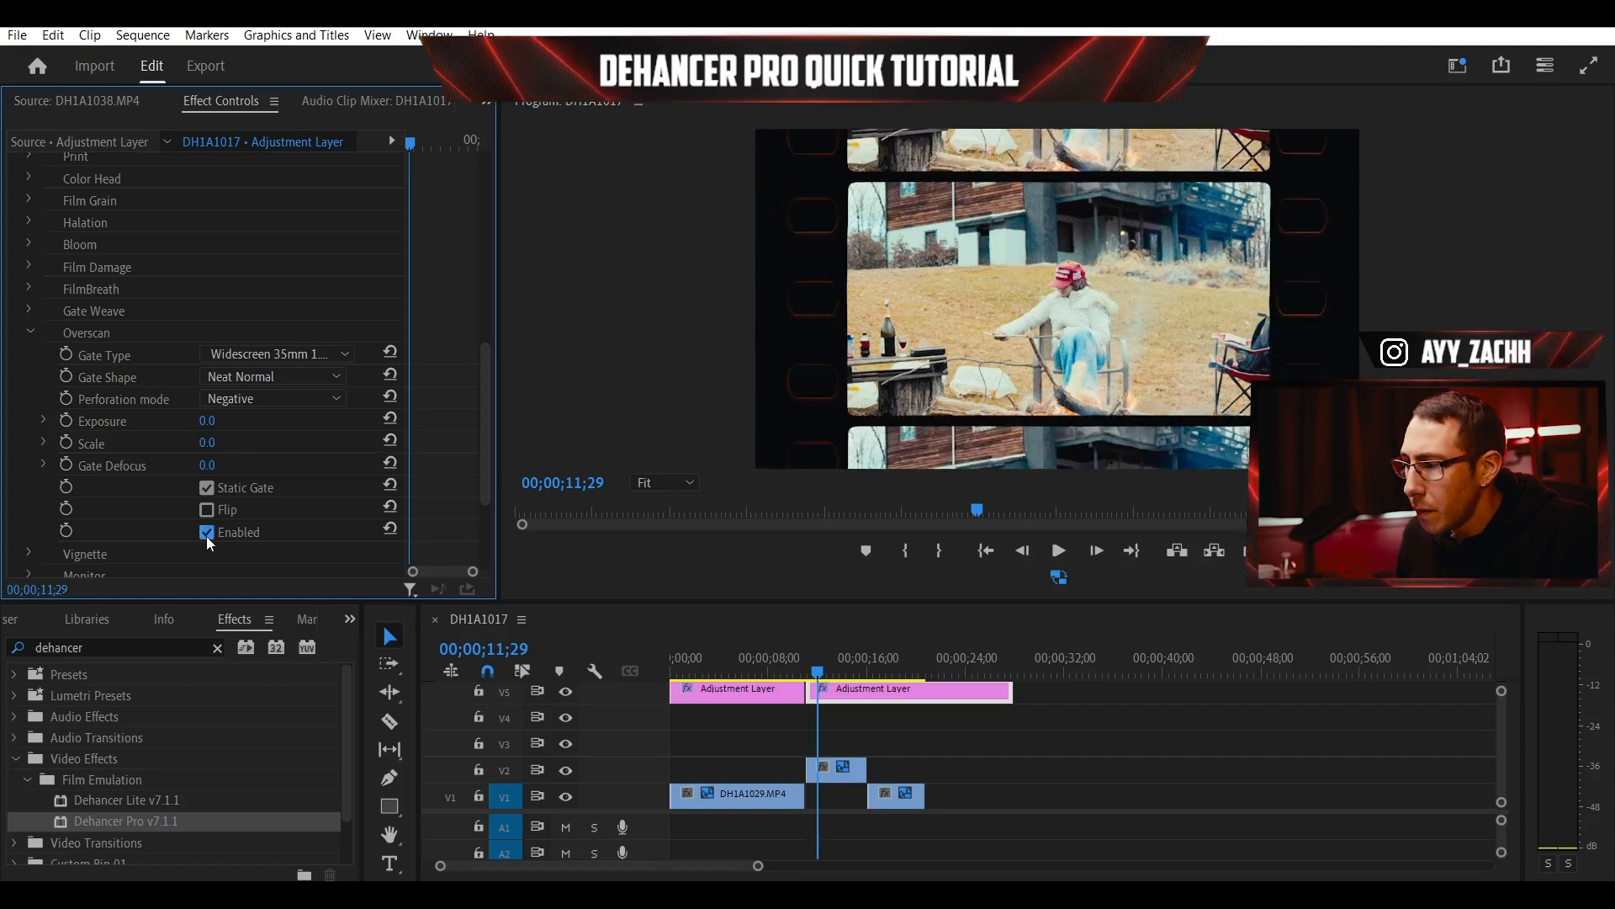
left_click(35, 333)
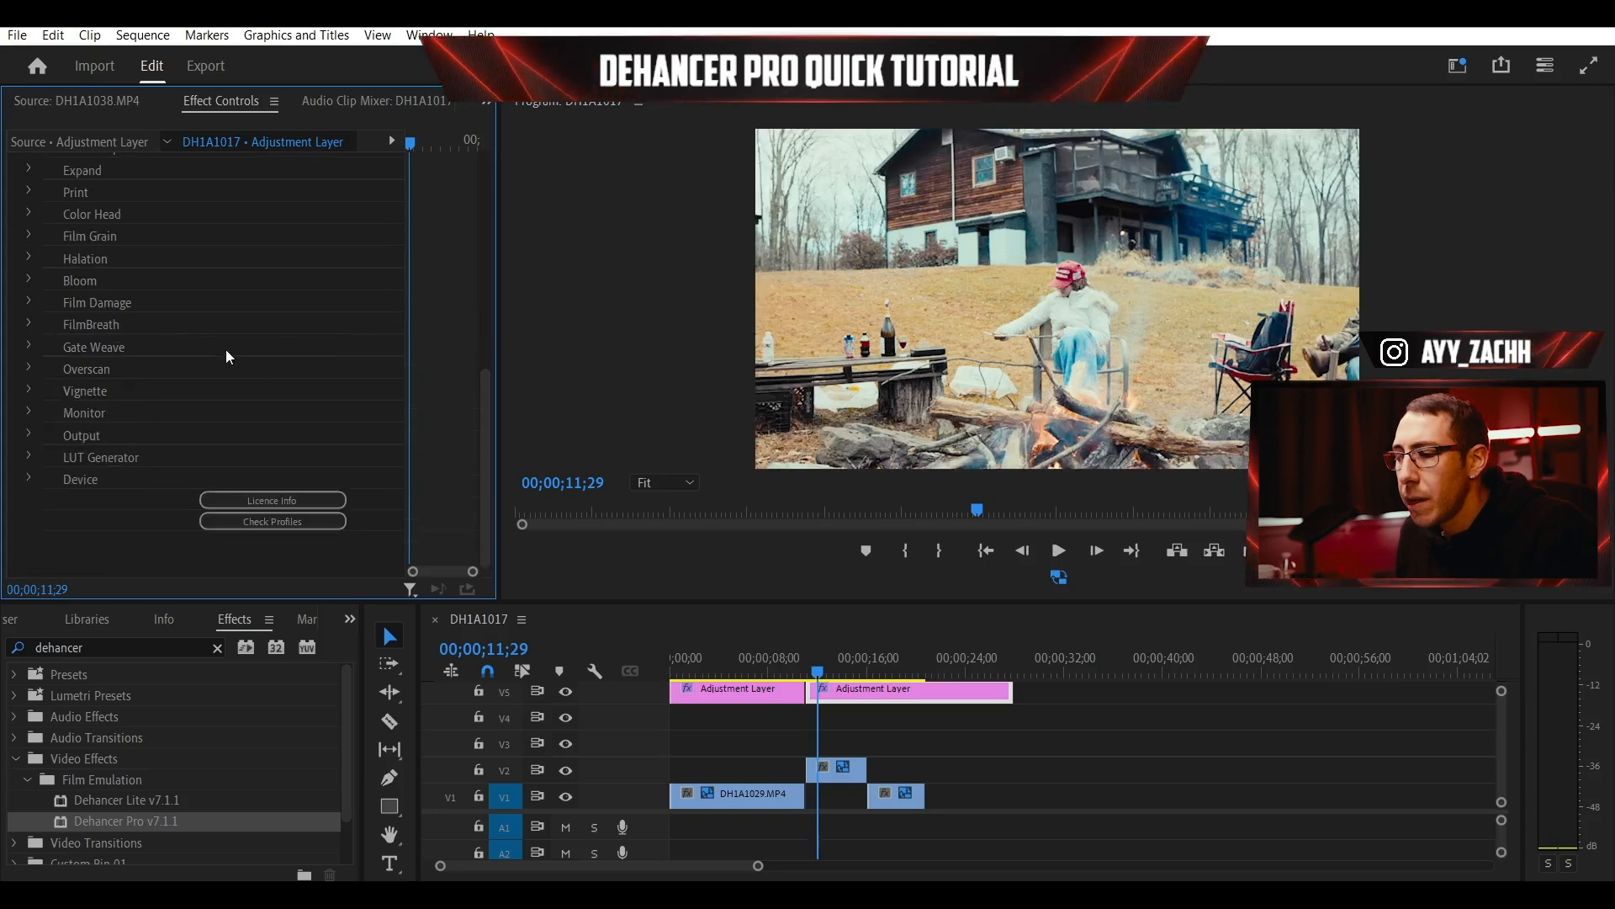
- Open the Vignette settings and enable the vignette on the red truck shot
left_click(32, 386)
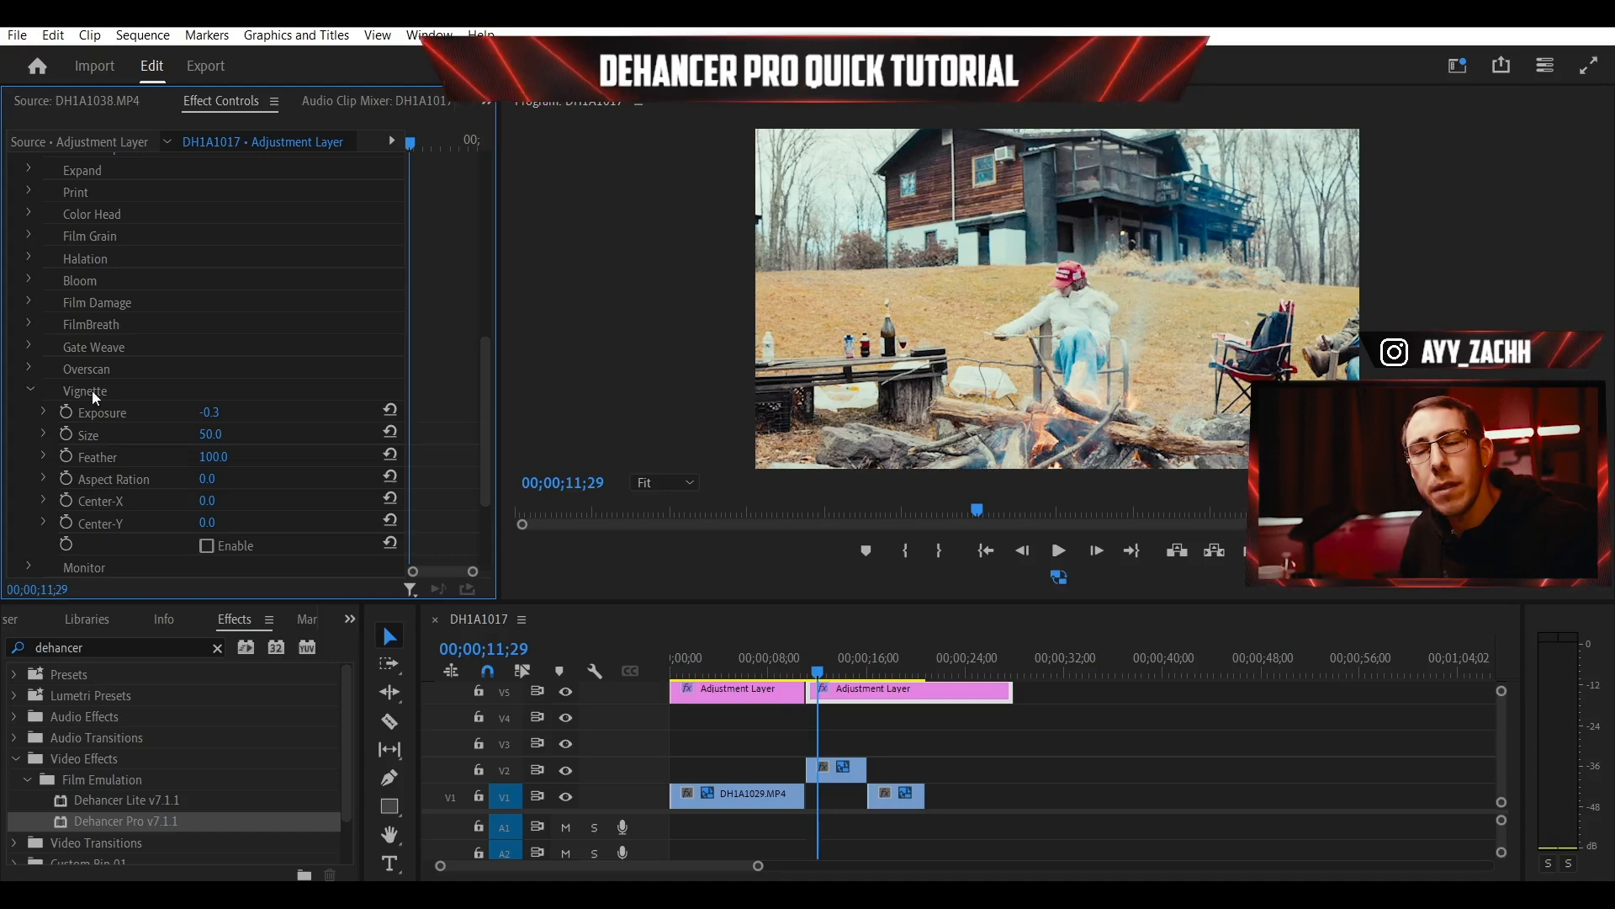
left_click(32, 389)
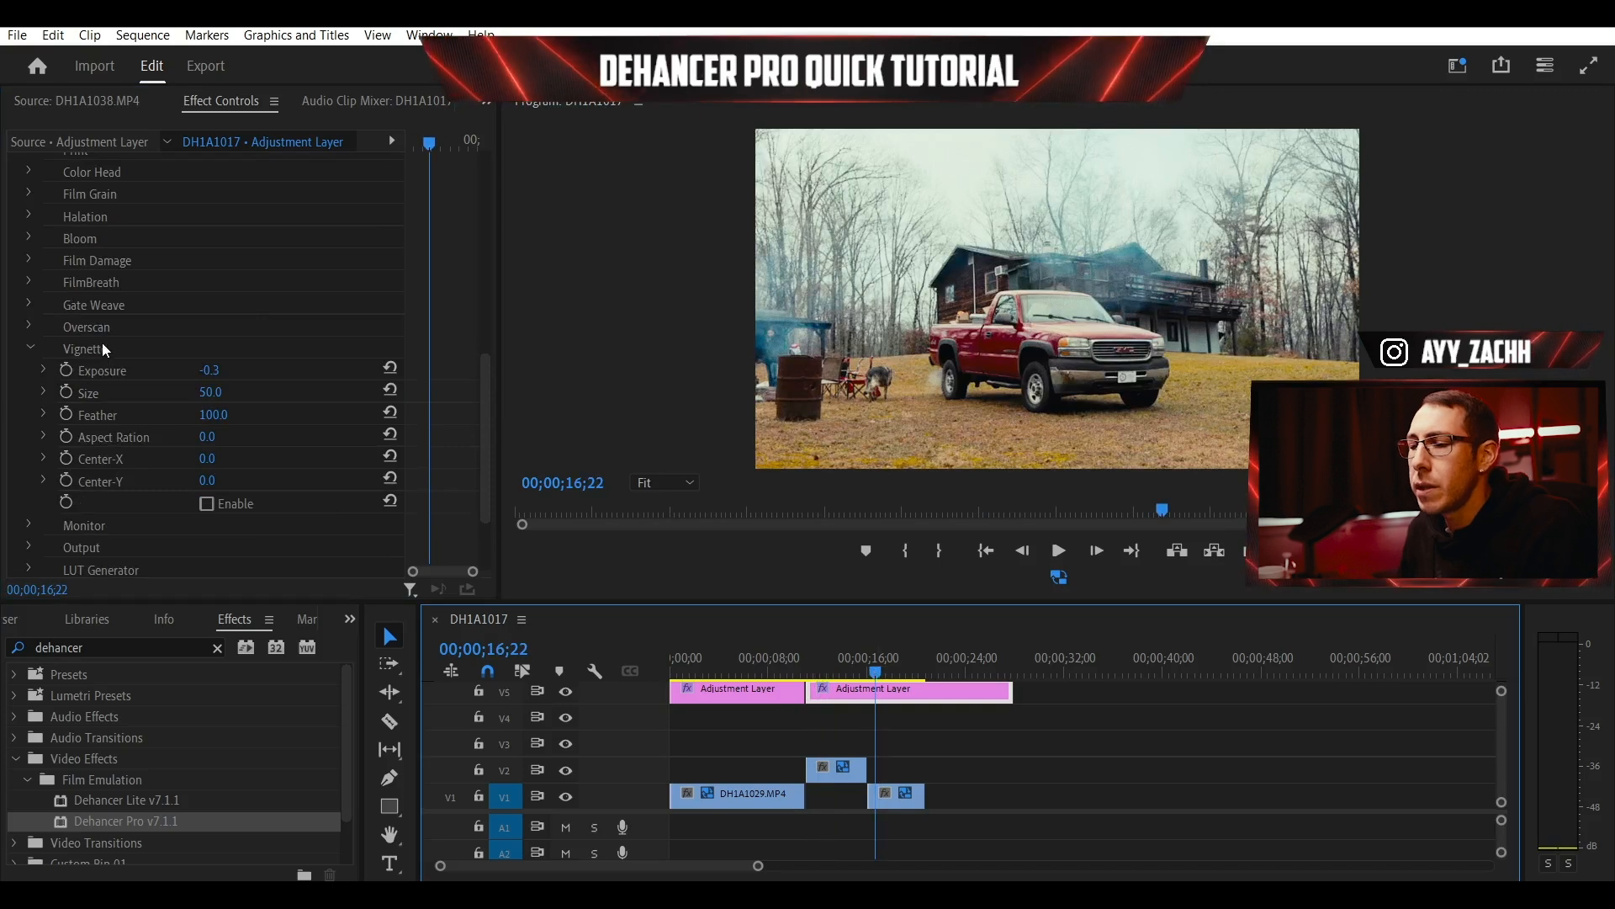
left_click(102, 344)
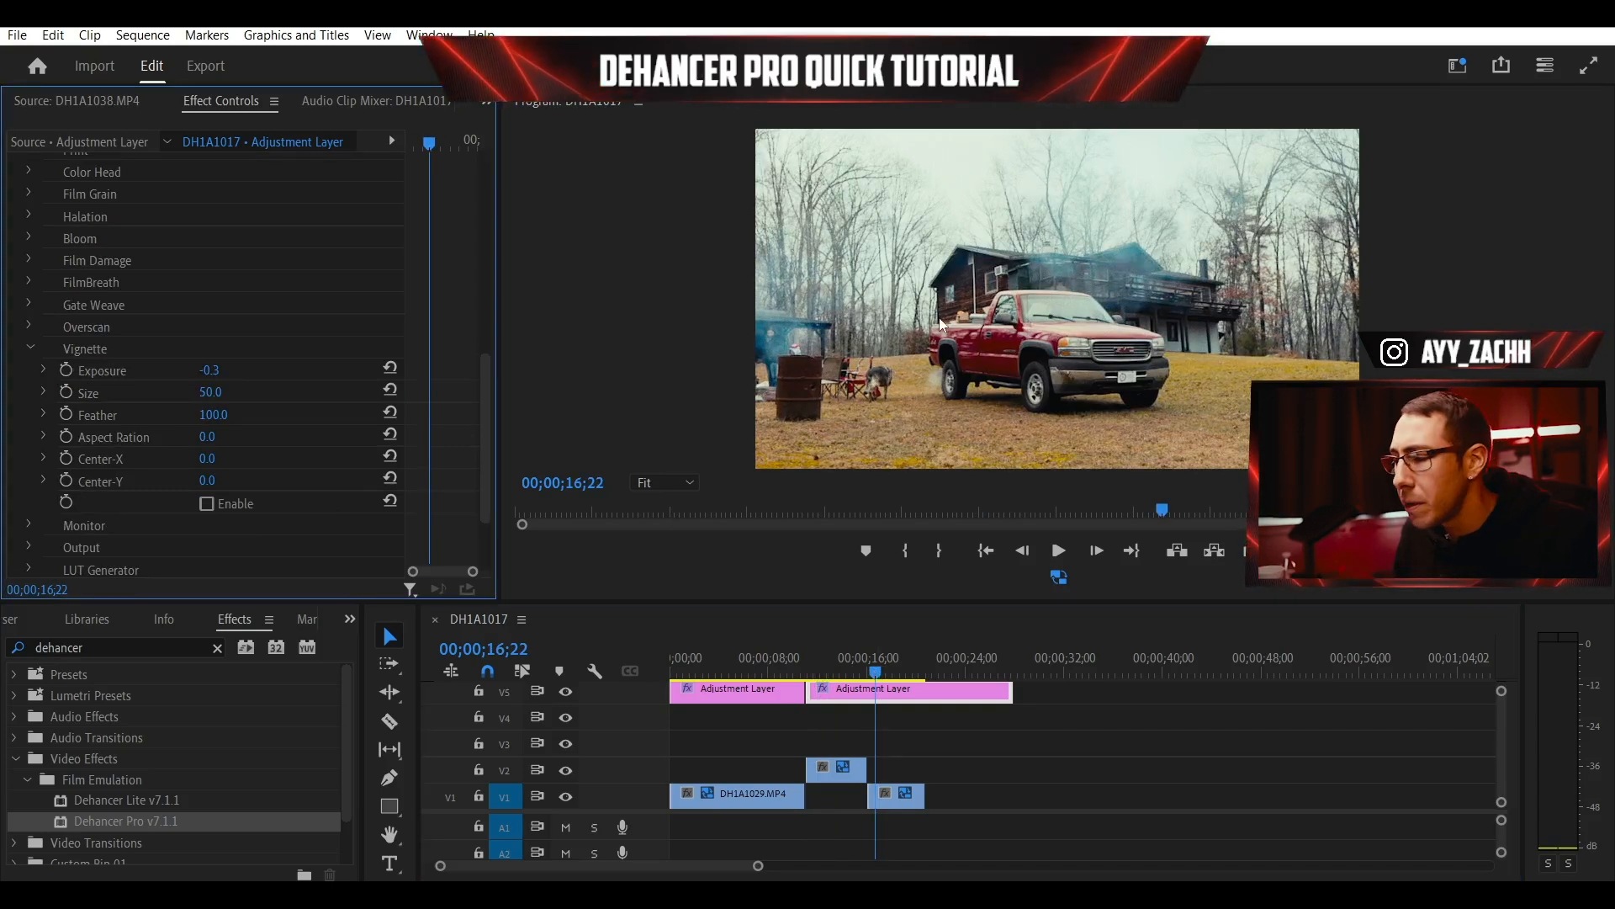
left_click(209, 508)
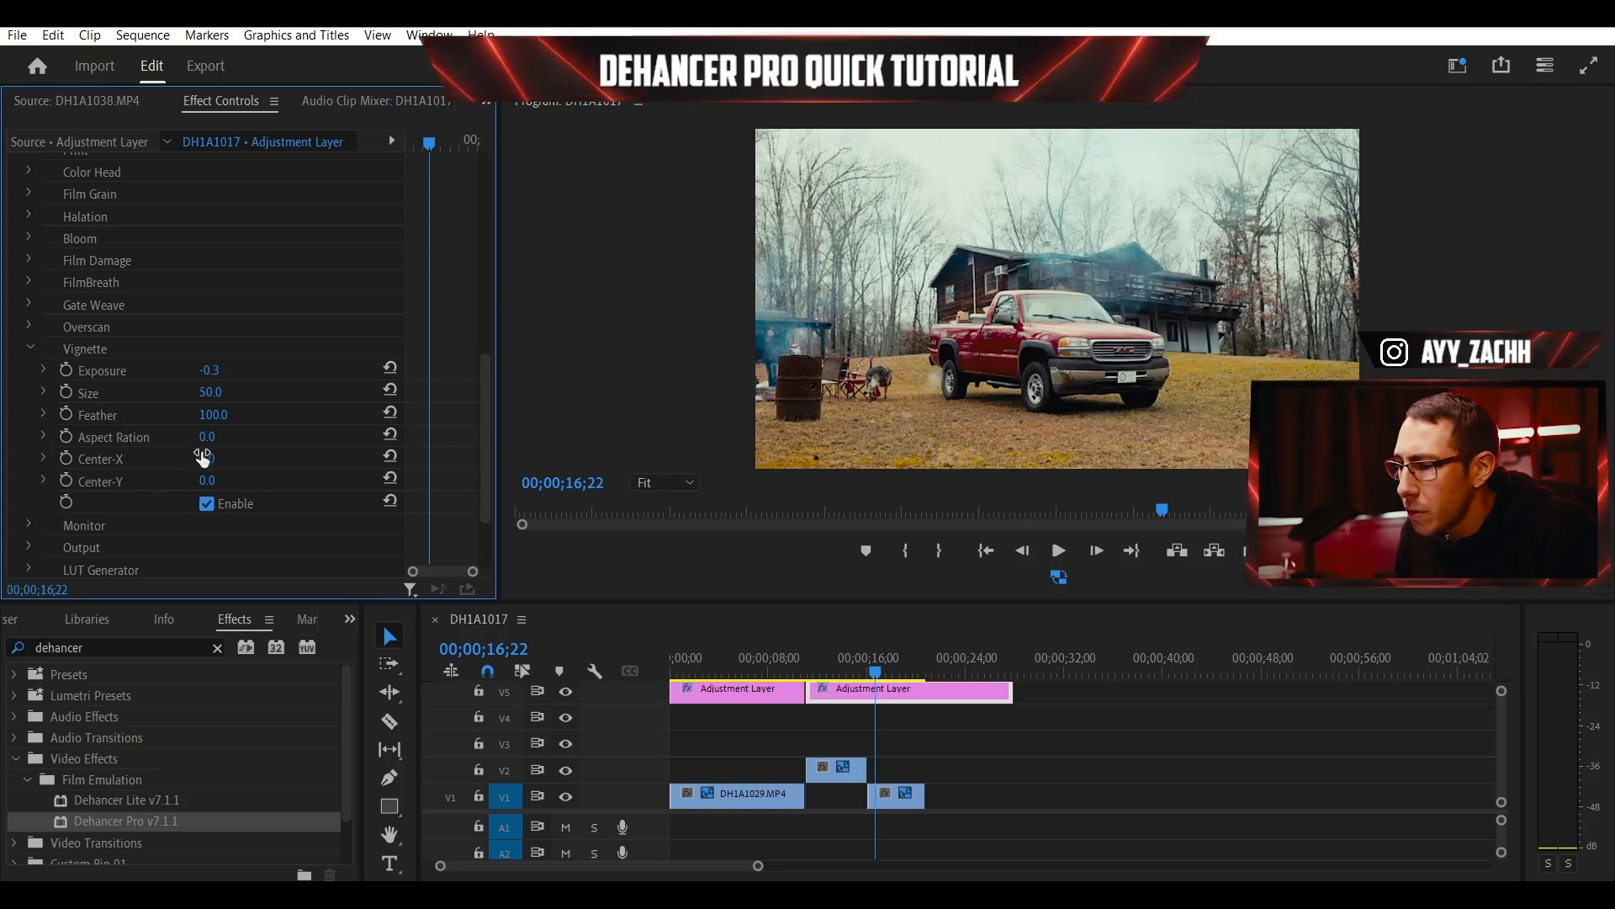
- Reduce the vignette's feather to 0 to expose its edge, and set its size to 67
left_click_drag(226, 414, 139, 415)
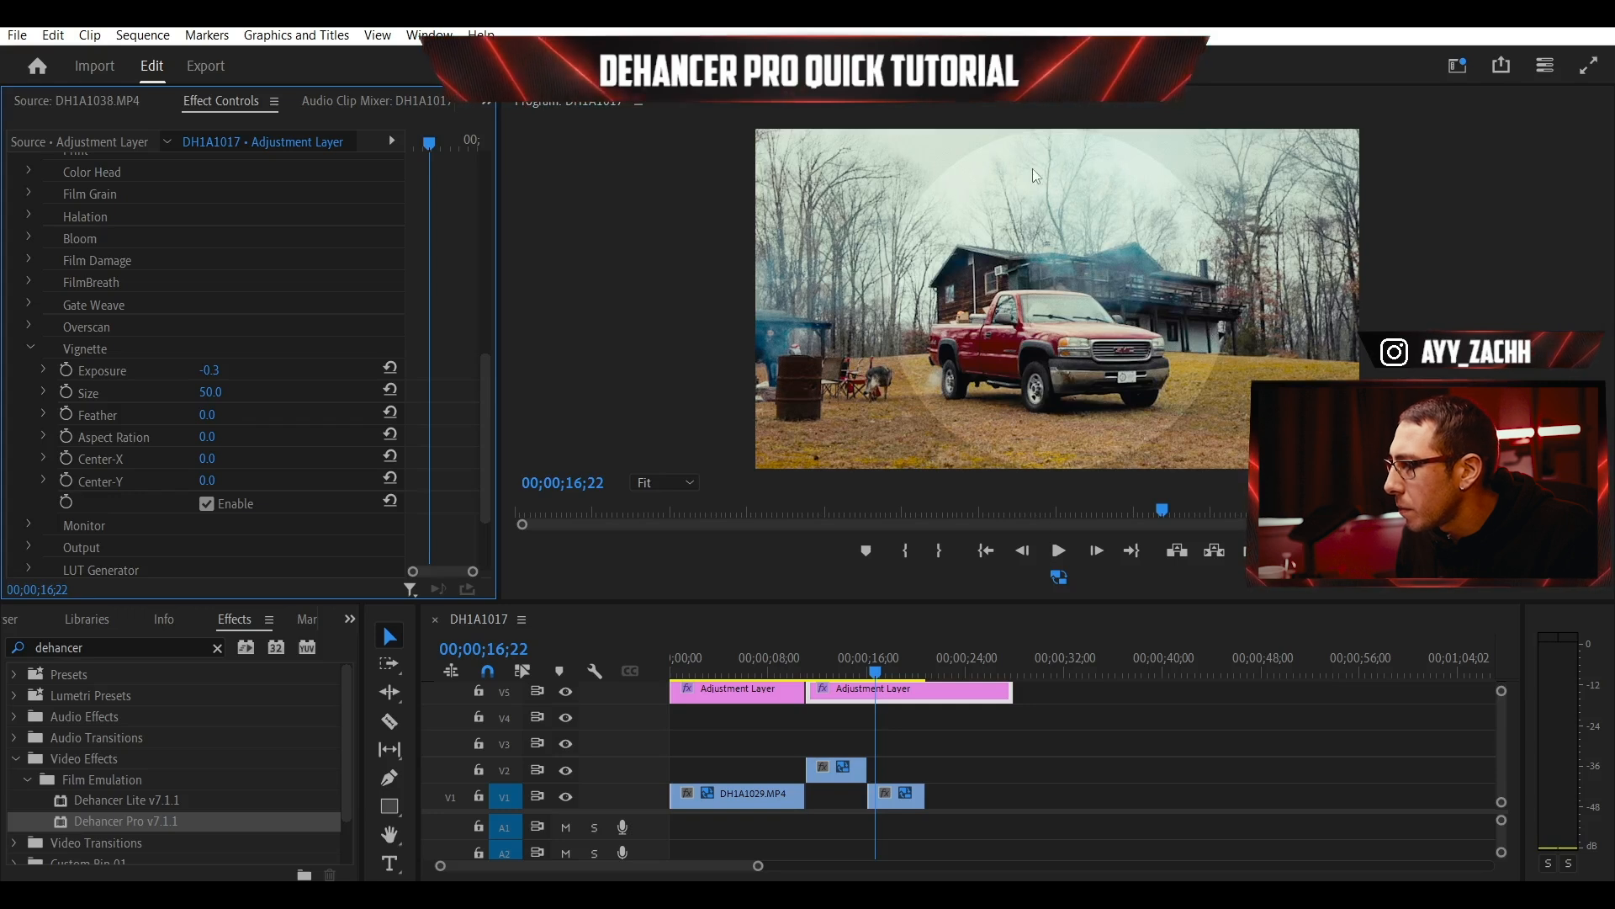
mouse_move(208, 416)
left_mouse_down()
mouse_move(290, 417)
mouse_move(208, 417)
left_mouse_up()
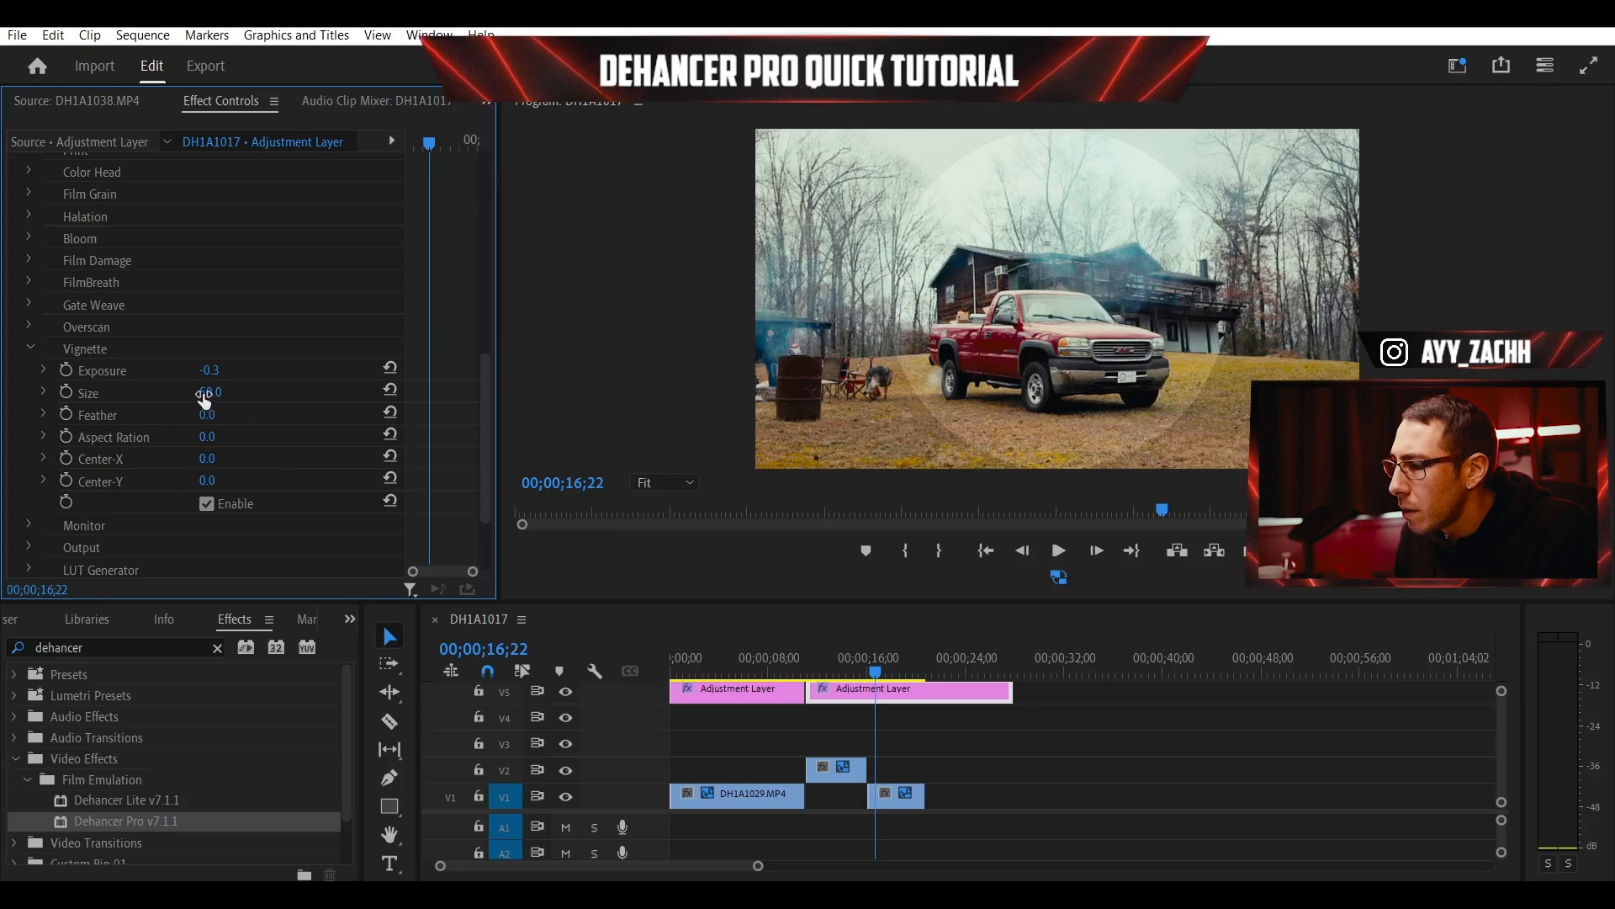
left_click_drag(210, 393, 225, 393)
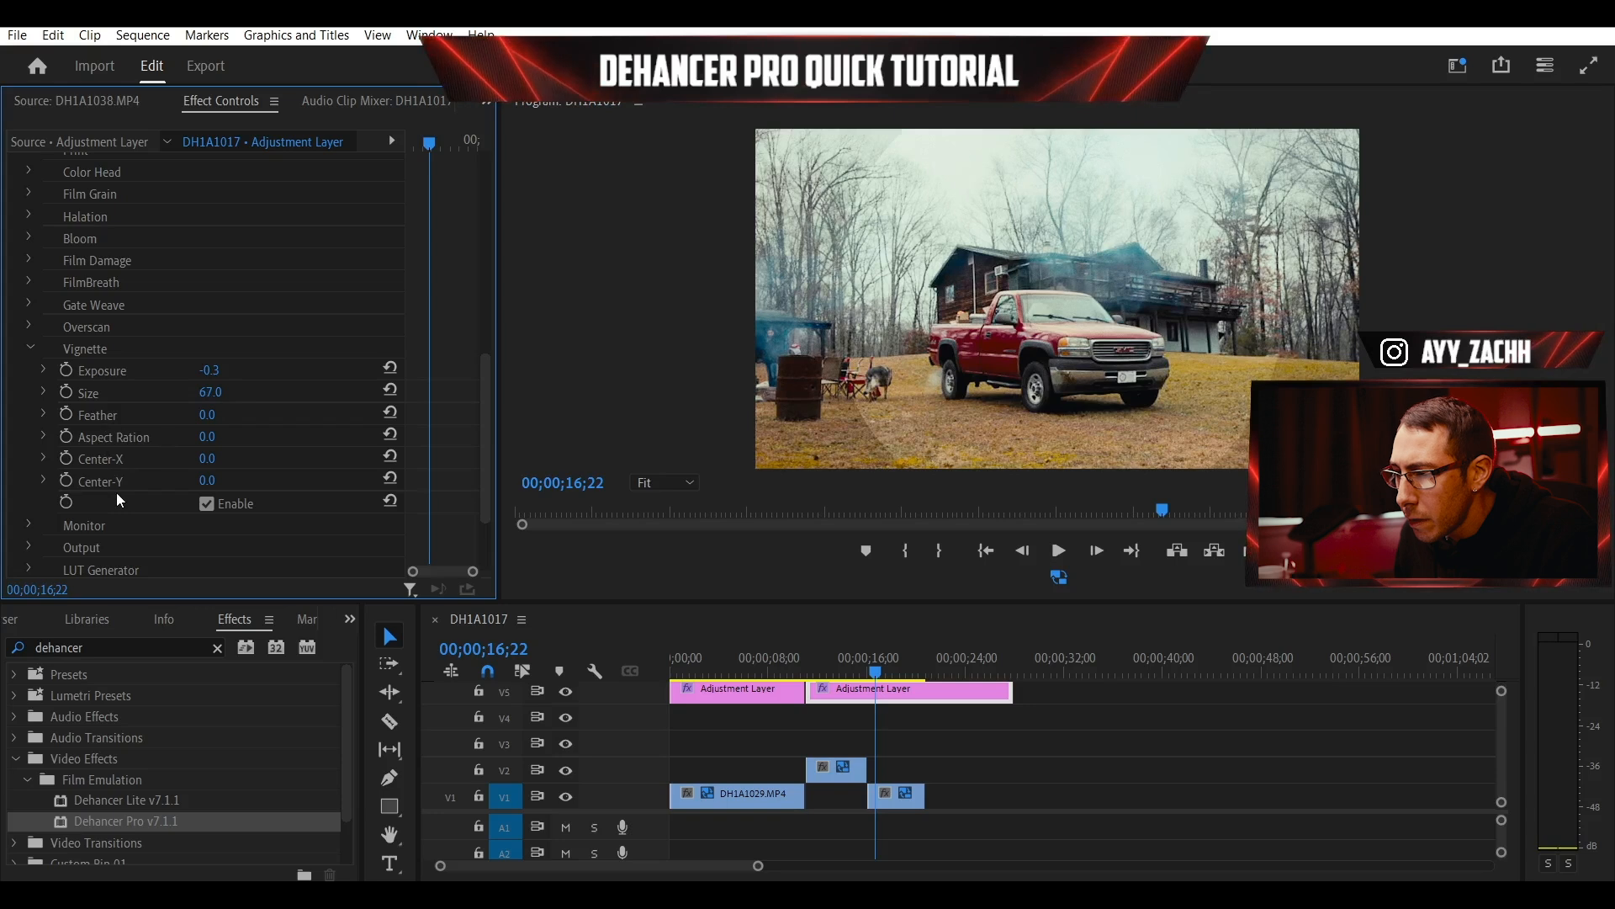
- Try shifting the vignette horizontally with a Center-X of 0.3, and reset Center-X to its default
left_click(46, 452)
left_click_drag(212, 498, 196, 498)
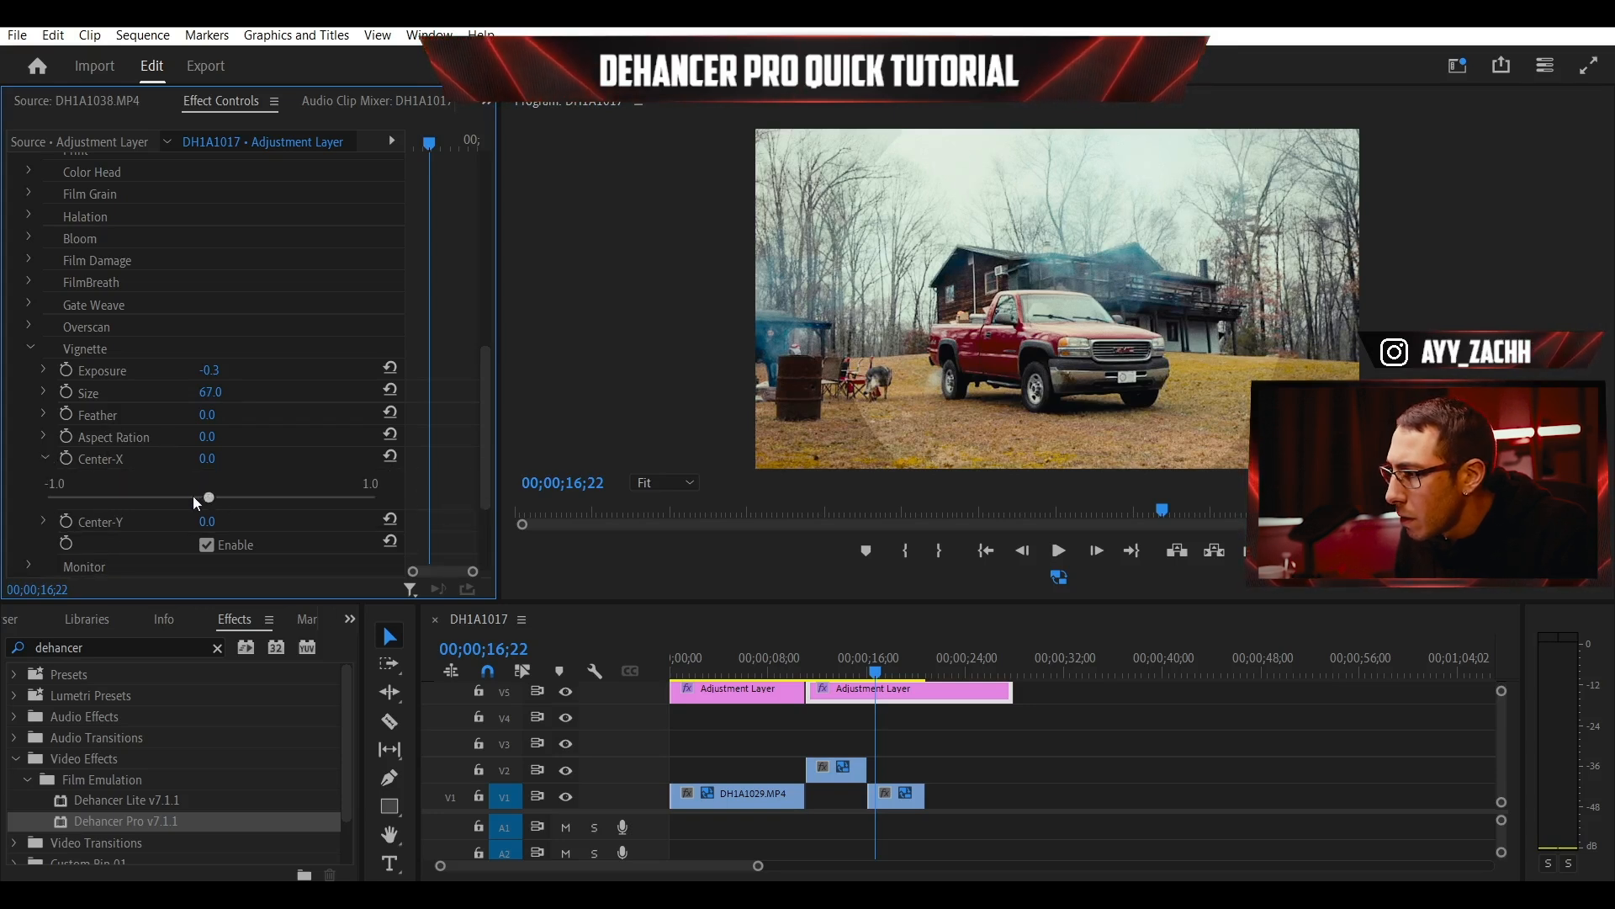
left_click_drag(196, 502, 256, 503)
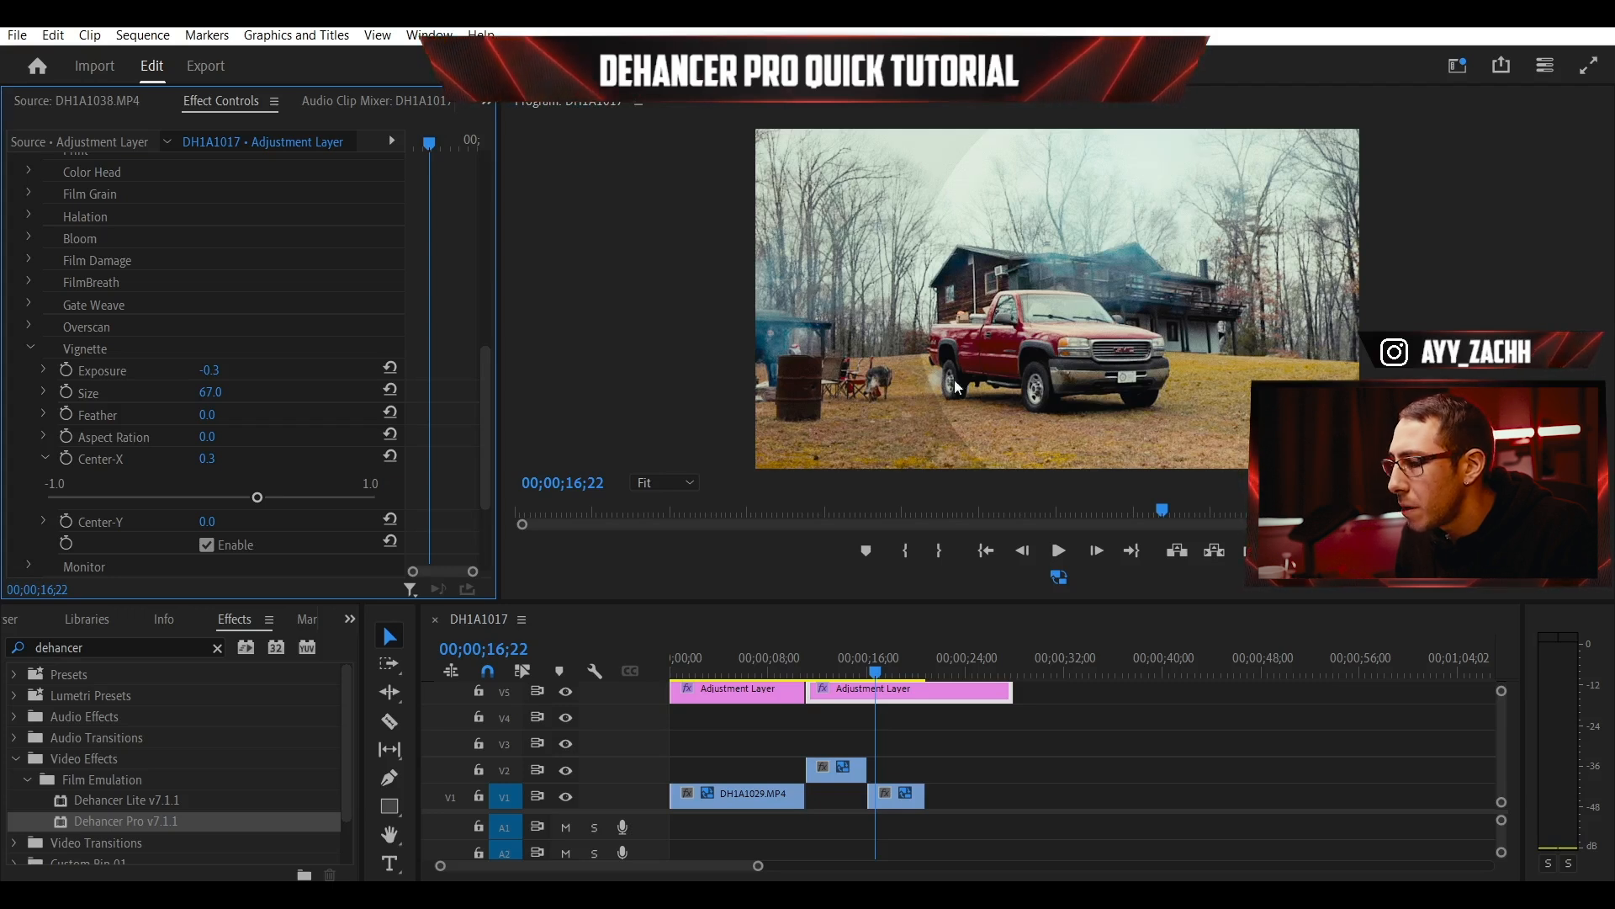
left_click(390, 456)
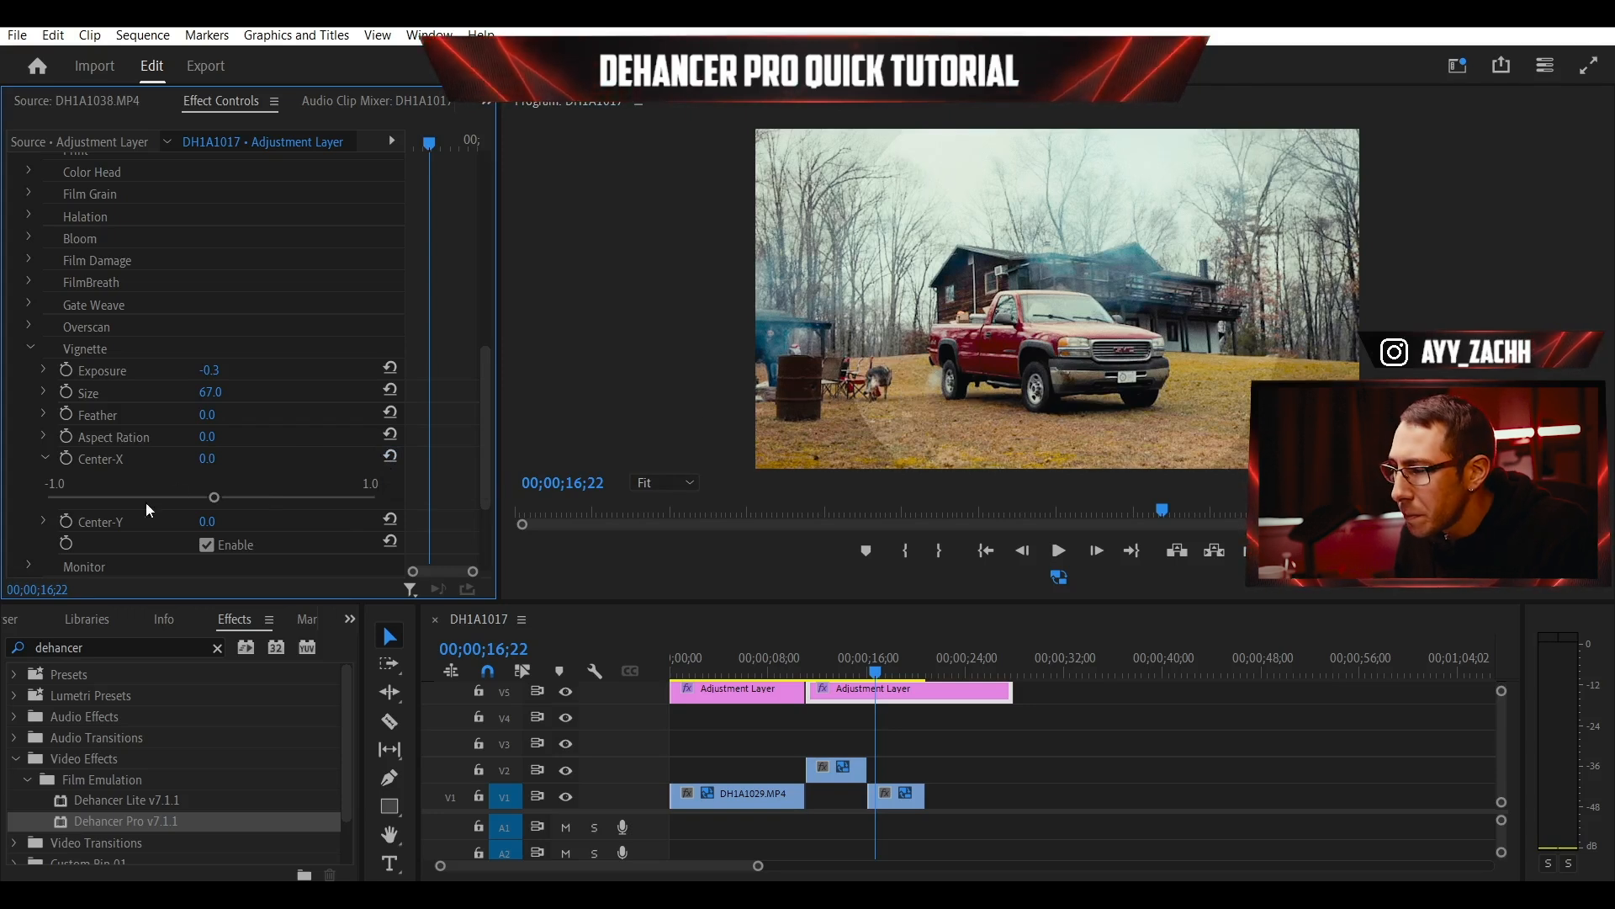
left_click(45, 457)
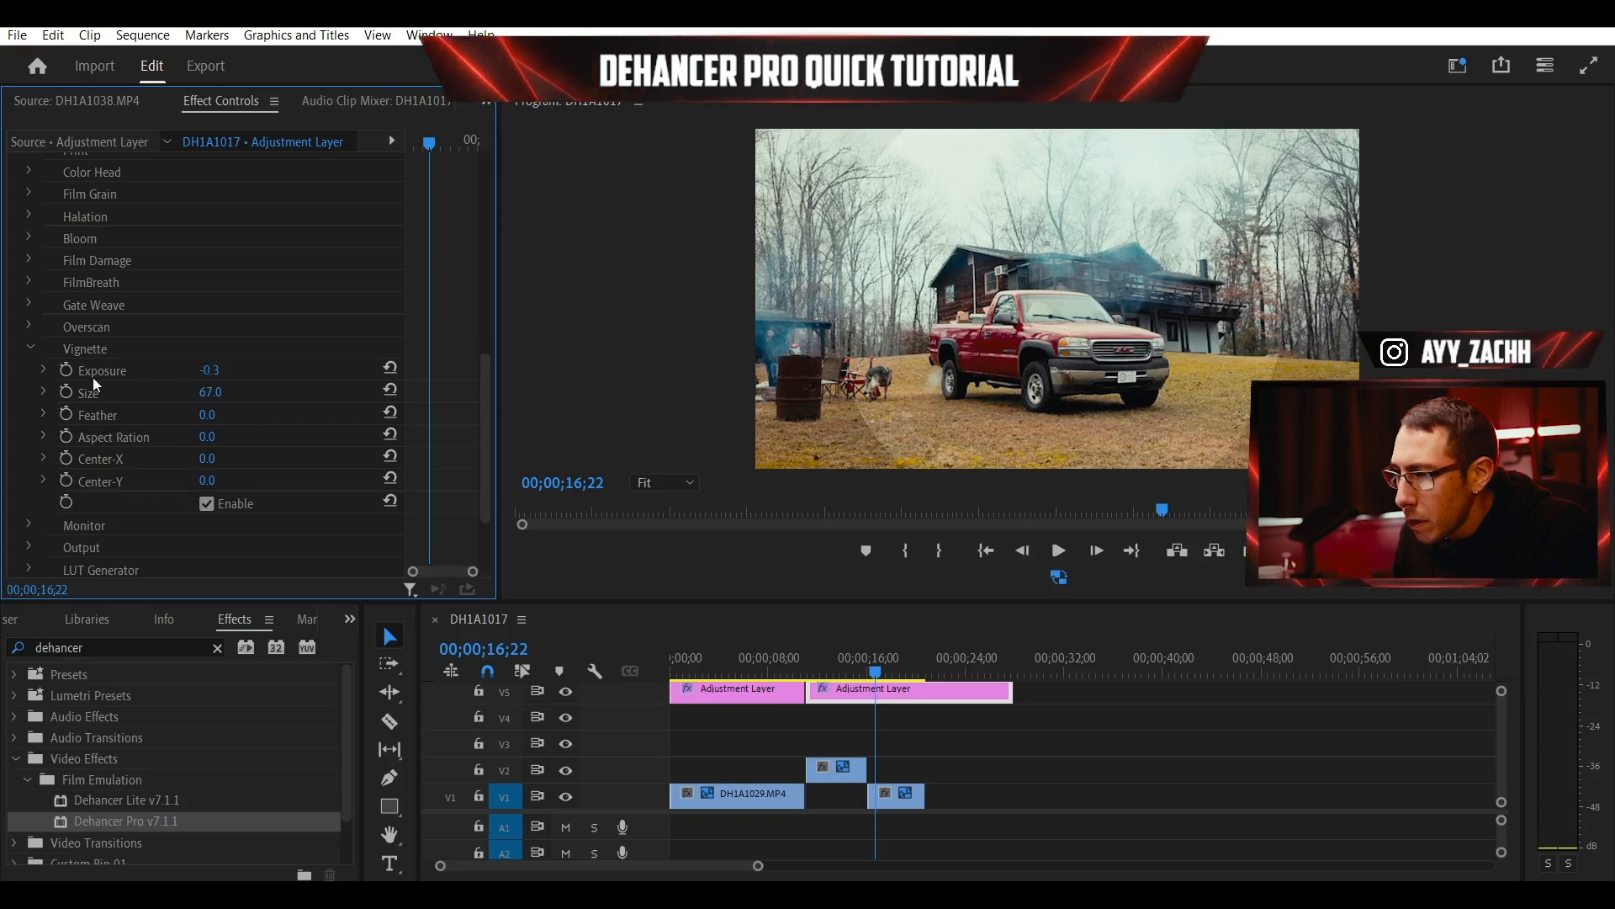
- Darken the vignette's exposure to -0.7 and soften its edge with a feather of 75
left_click(44, 371)
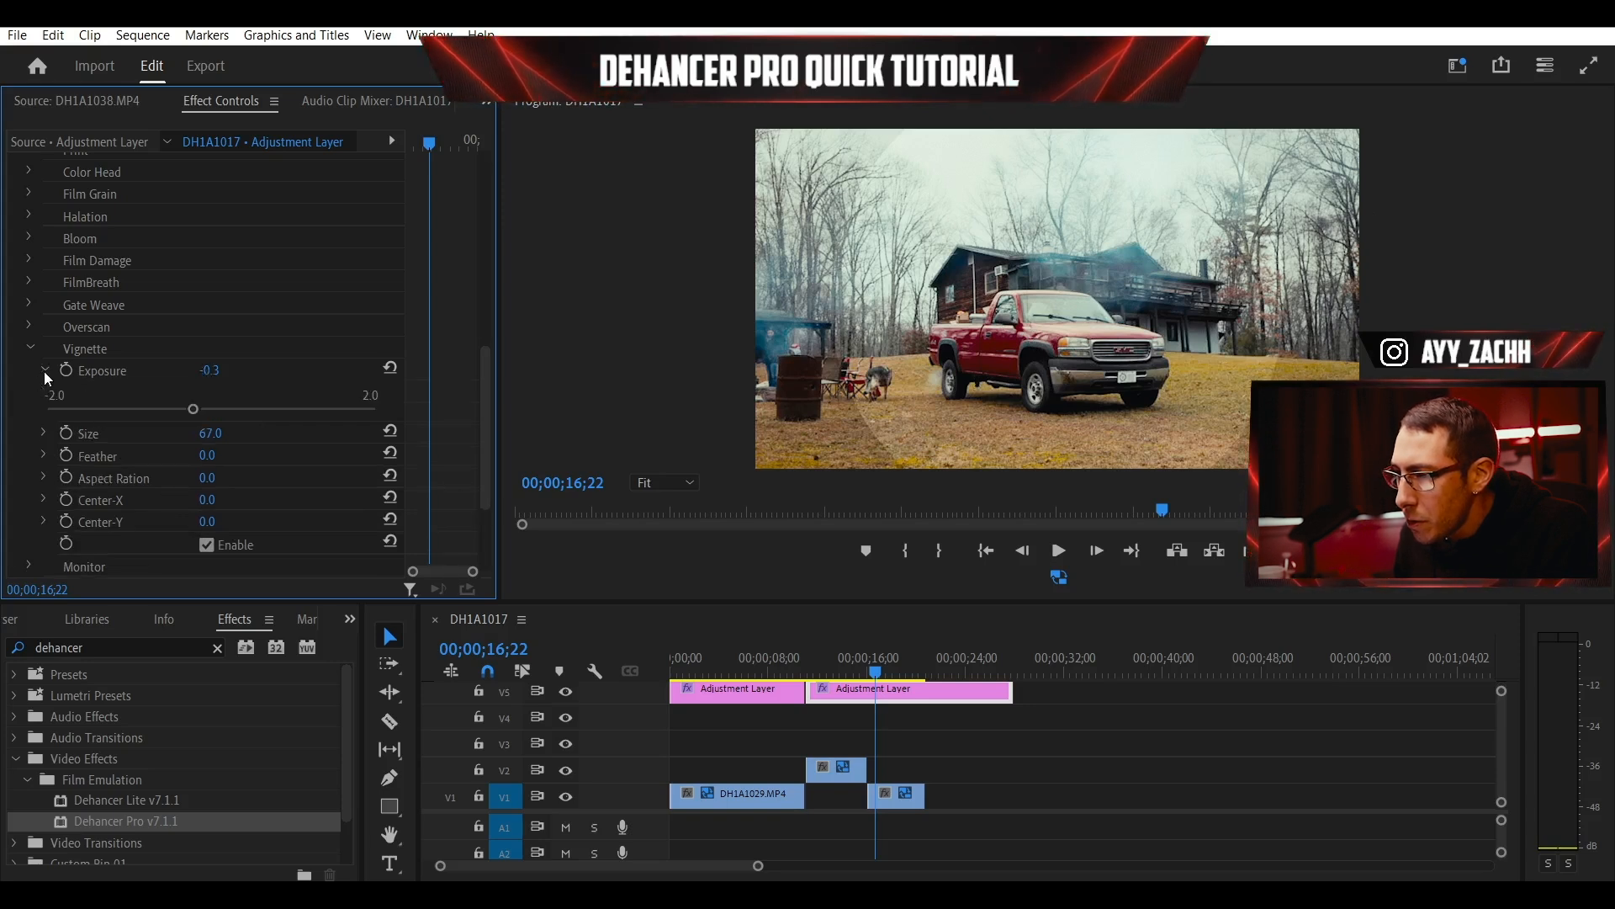
left_click(182, 409)
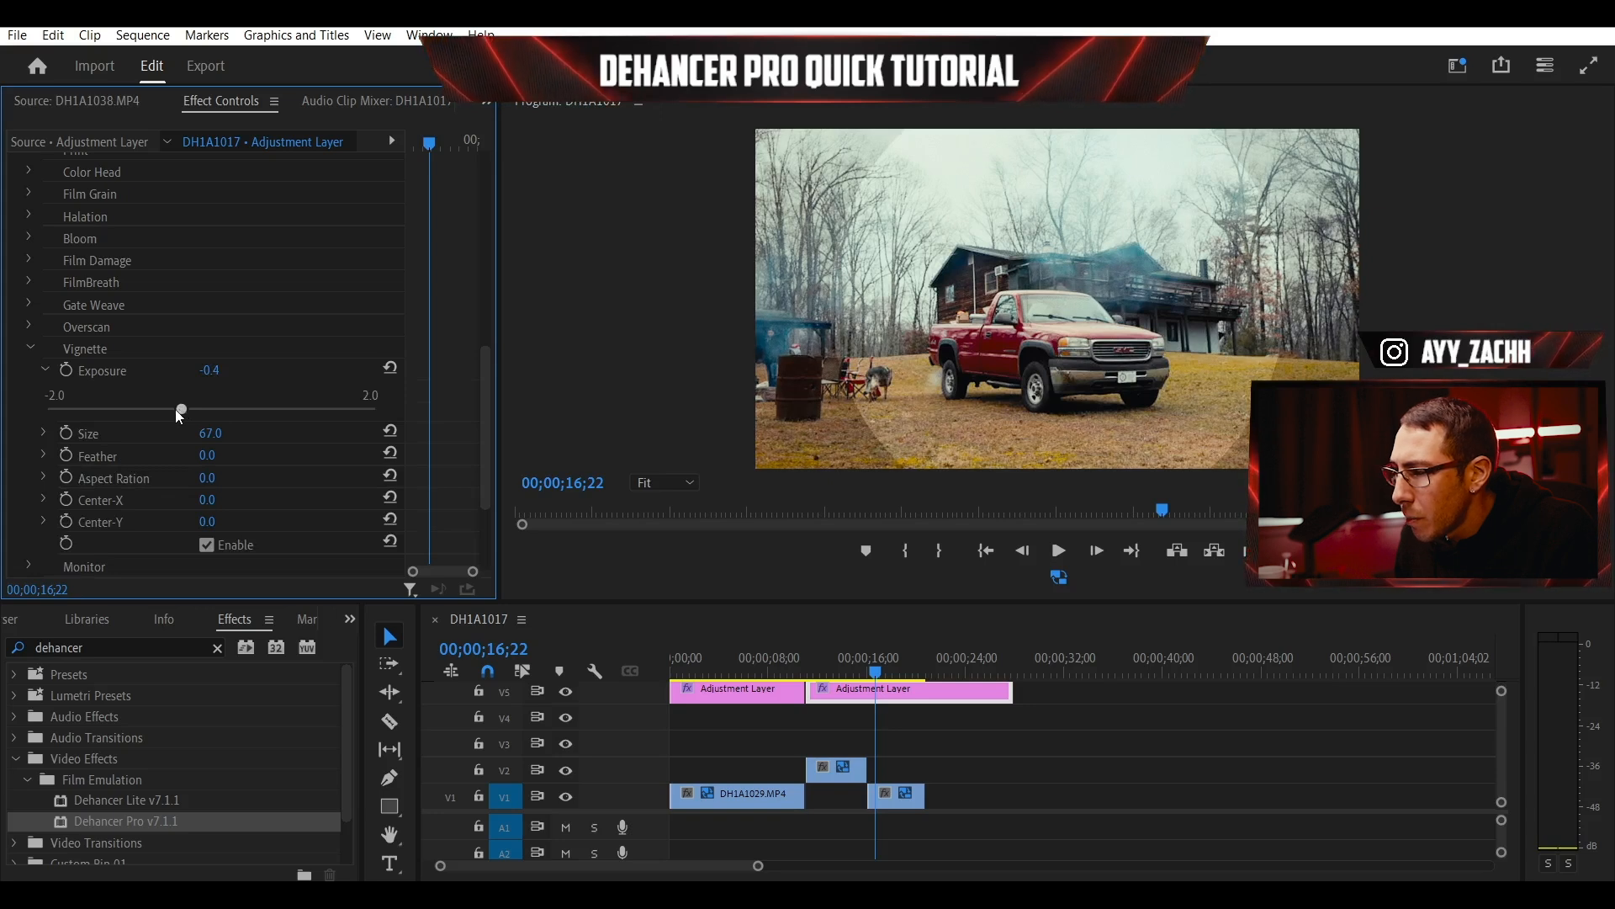
left_click(161, 411)
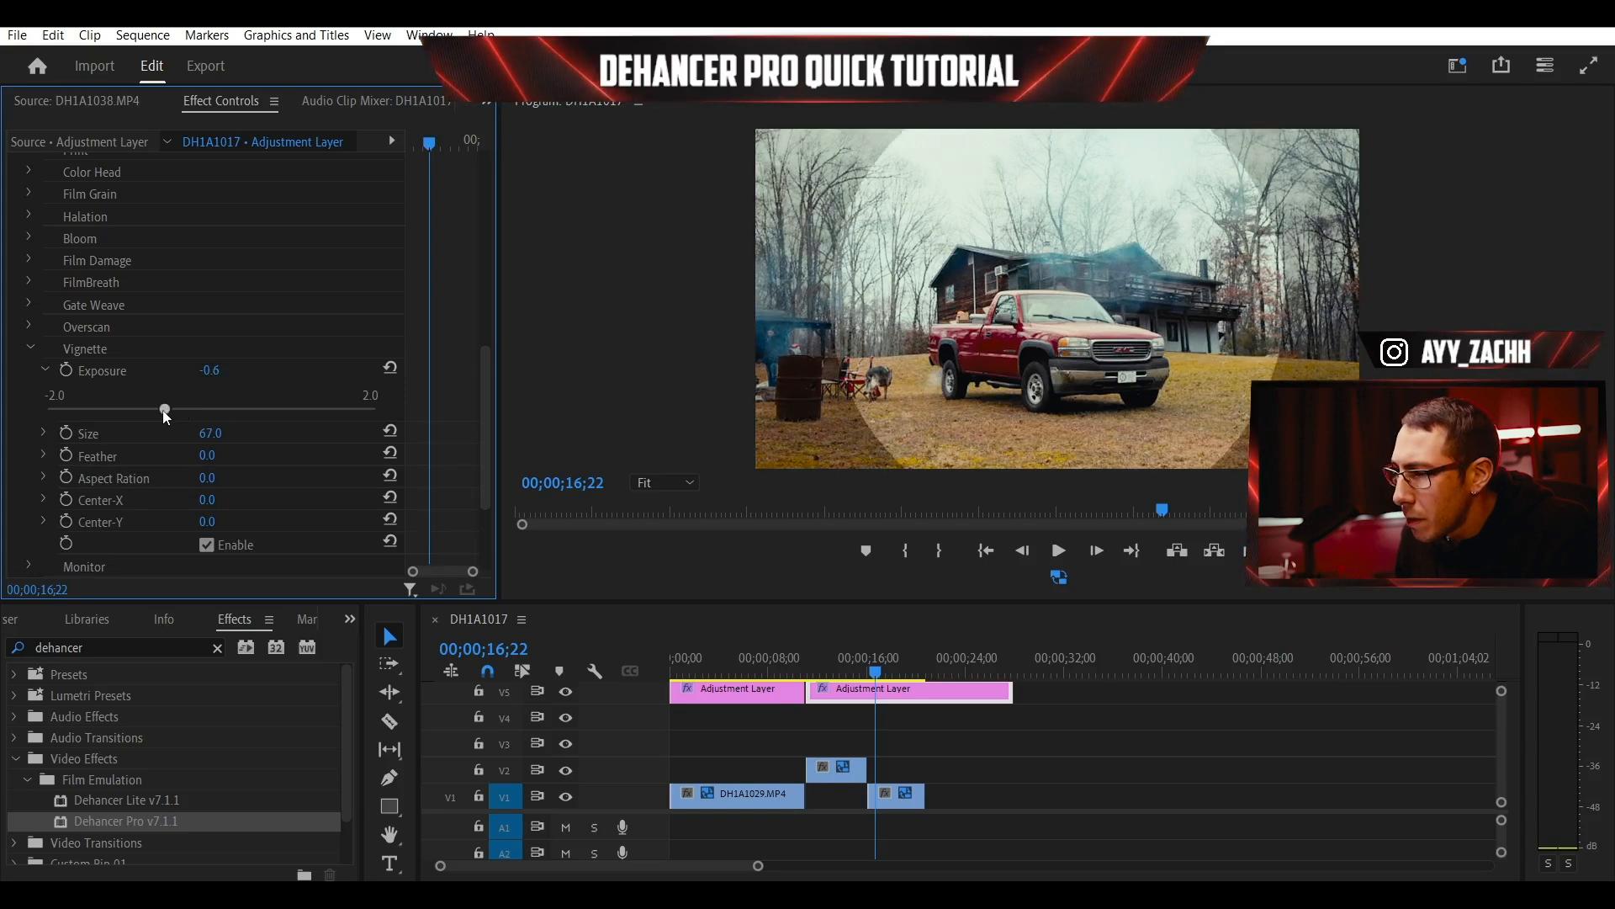
left_click(42, 371)
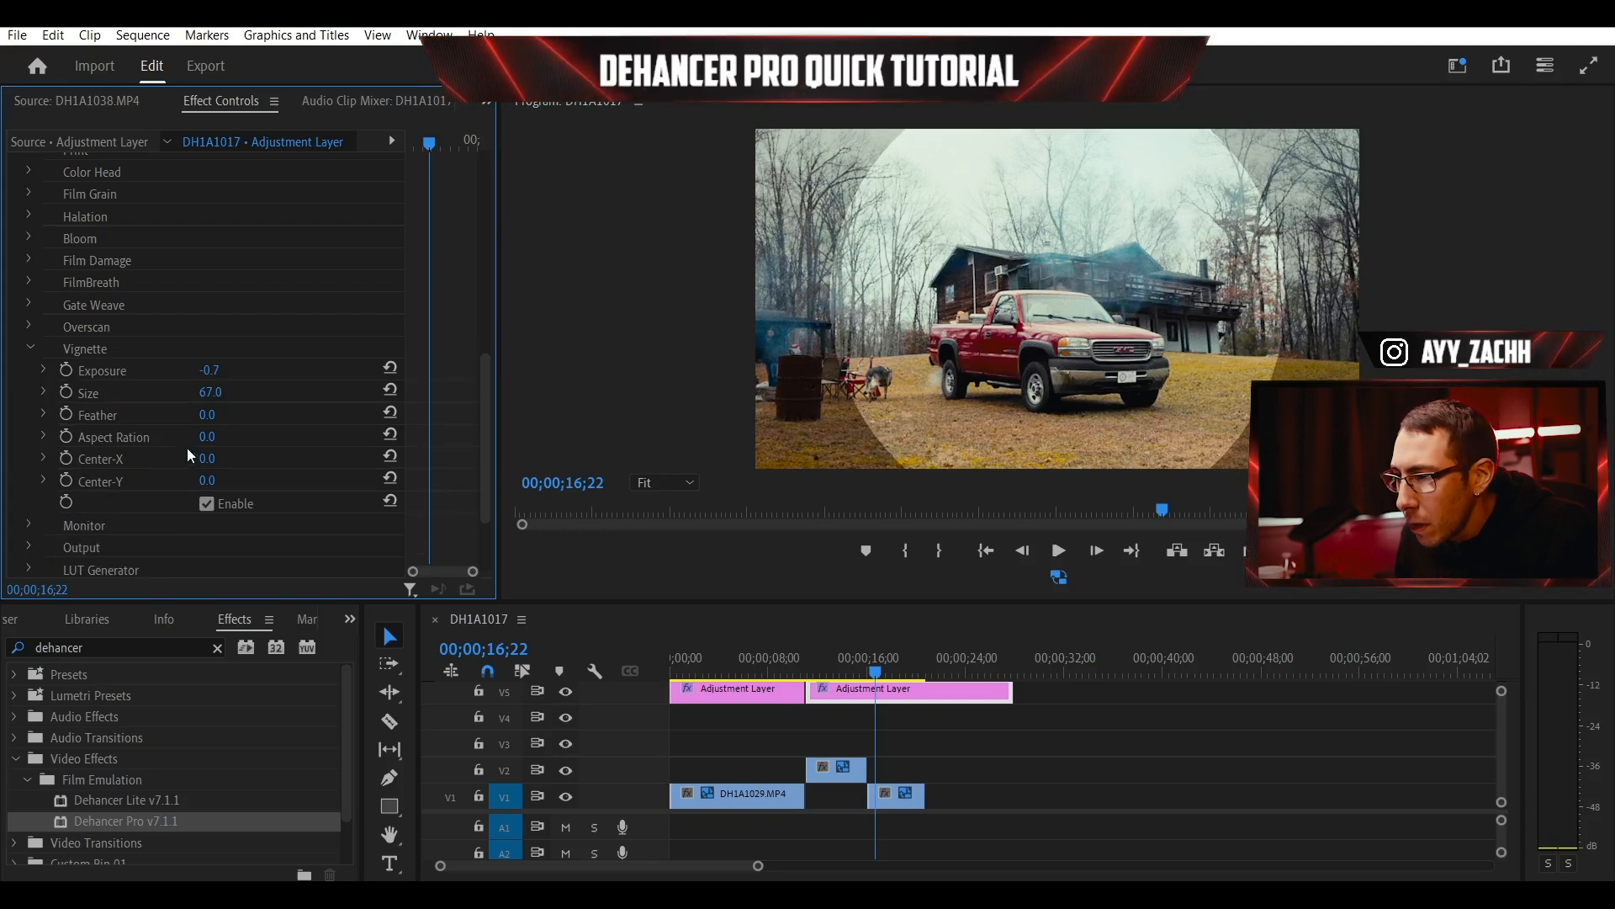
mouse_move(203, 416)
left_mouse_down()
mouse_move(272, 416)
mouse_move(229, 416)
left_mouse_up()
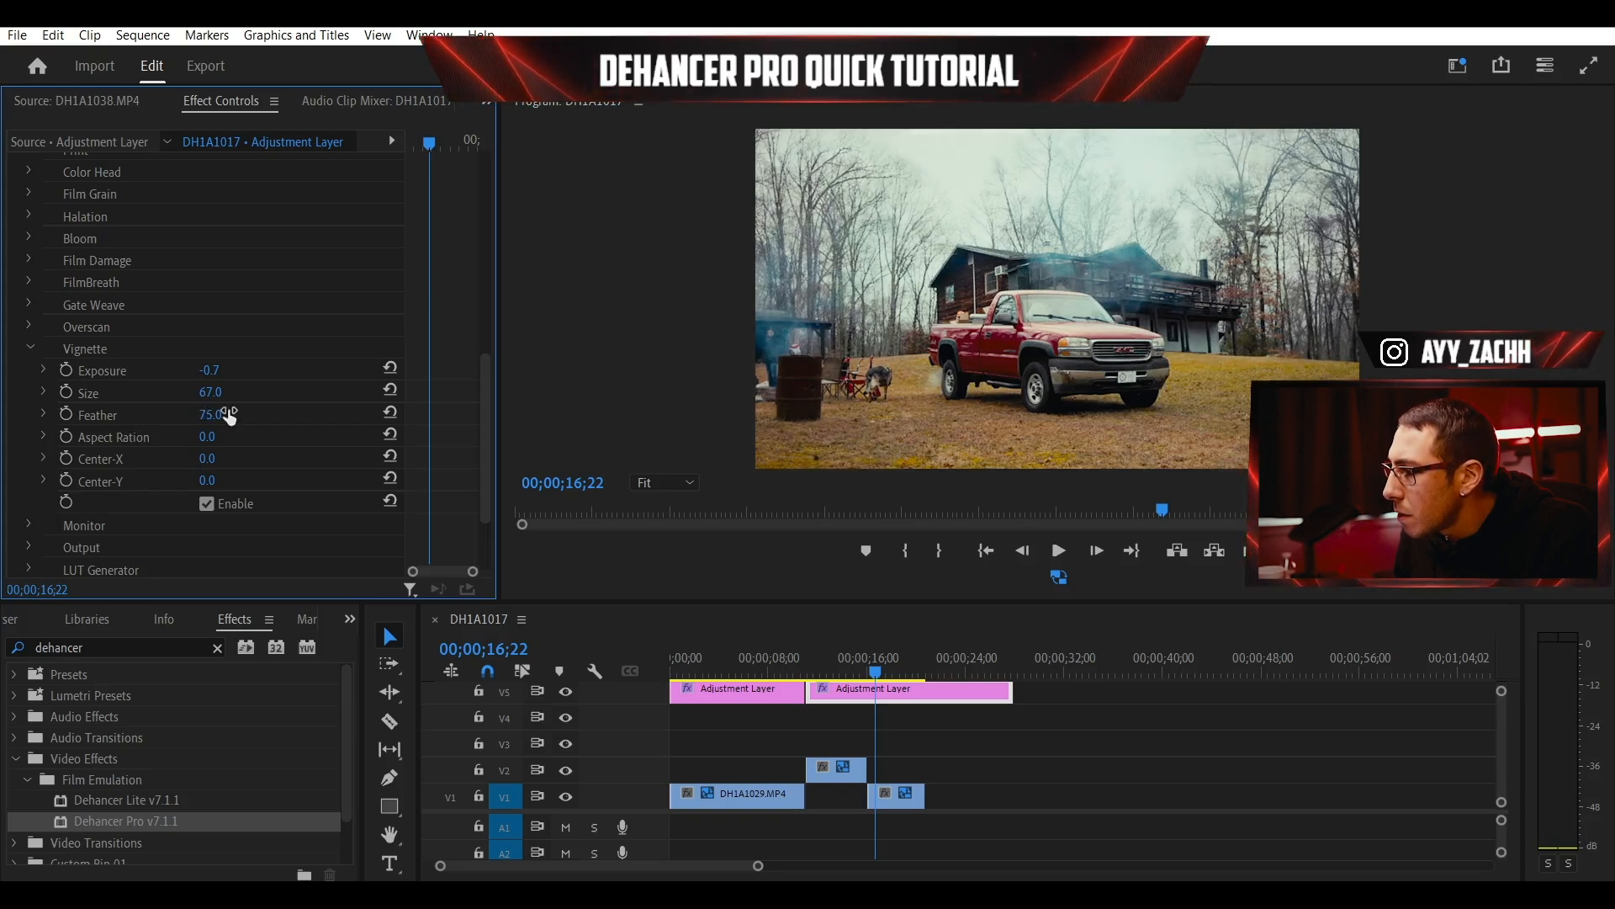
- Set the vignette's exposure to -0.8 and turn the vignette off to compare the truck shot without it
left_click(208, 371)
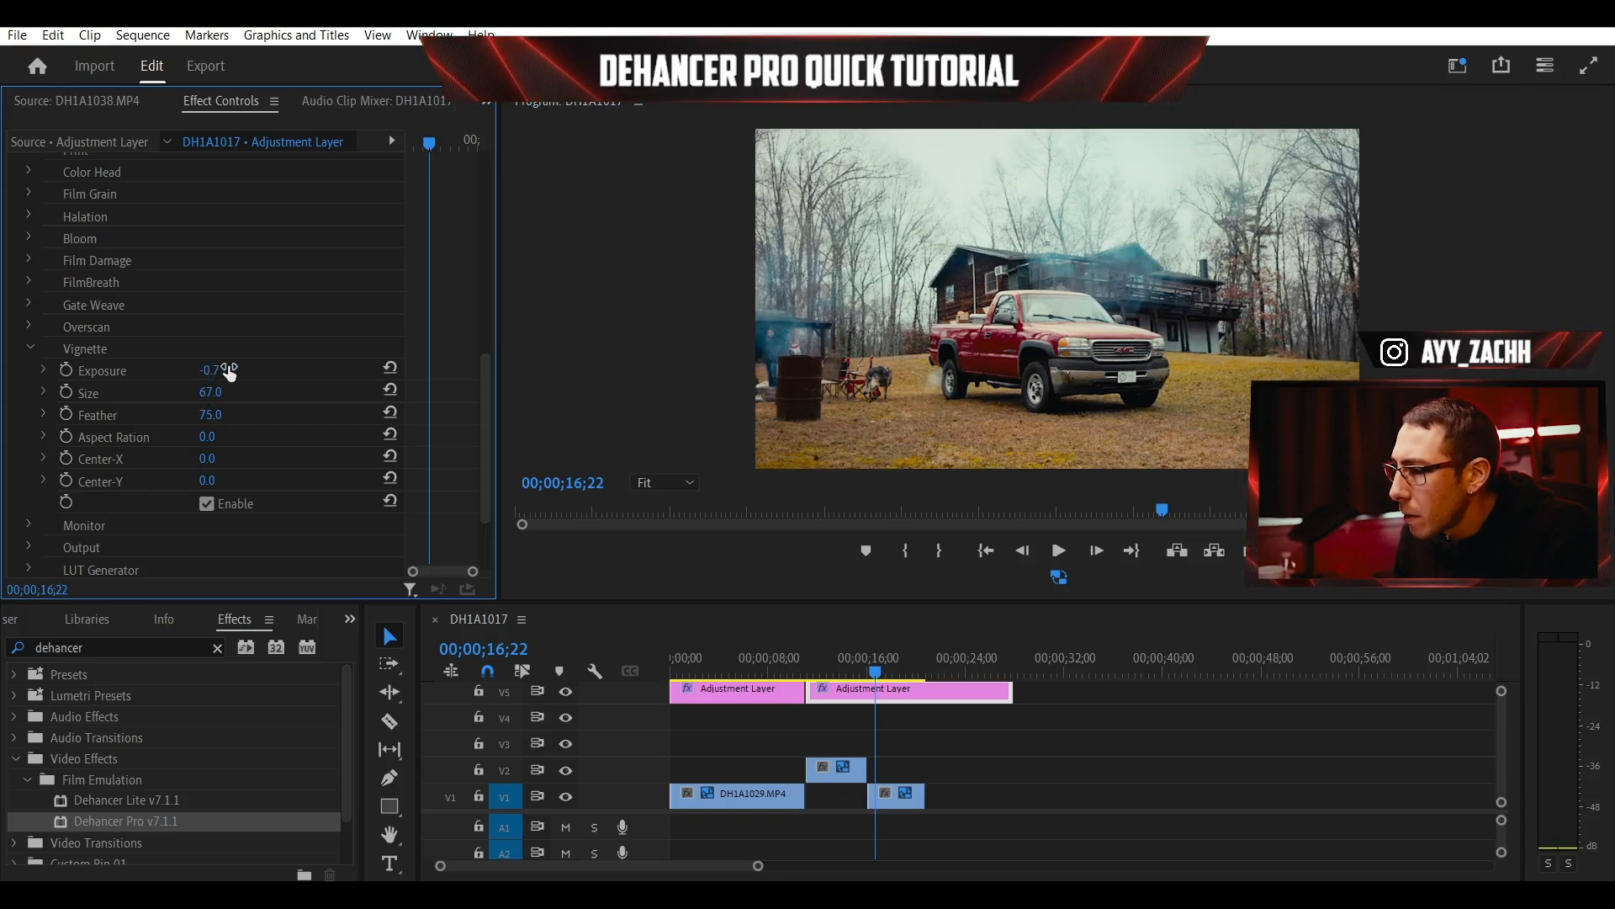
left_click(44, 367)
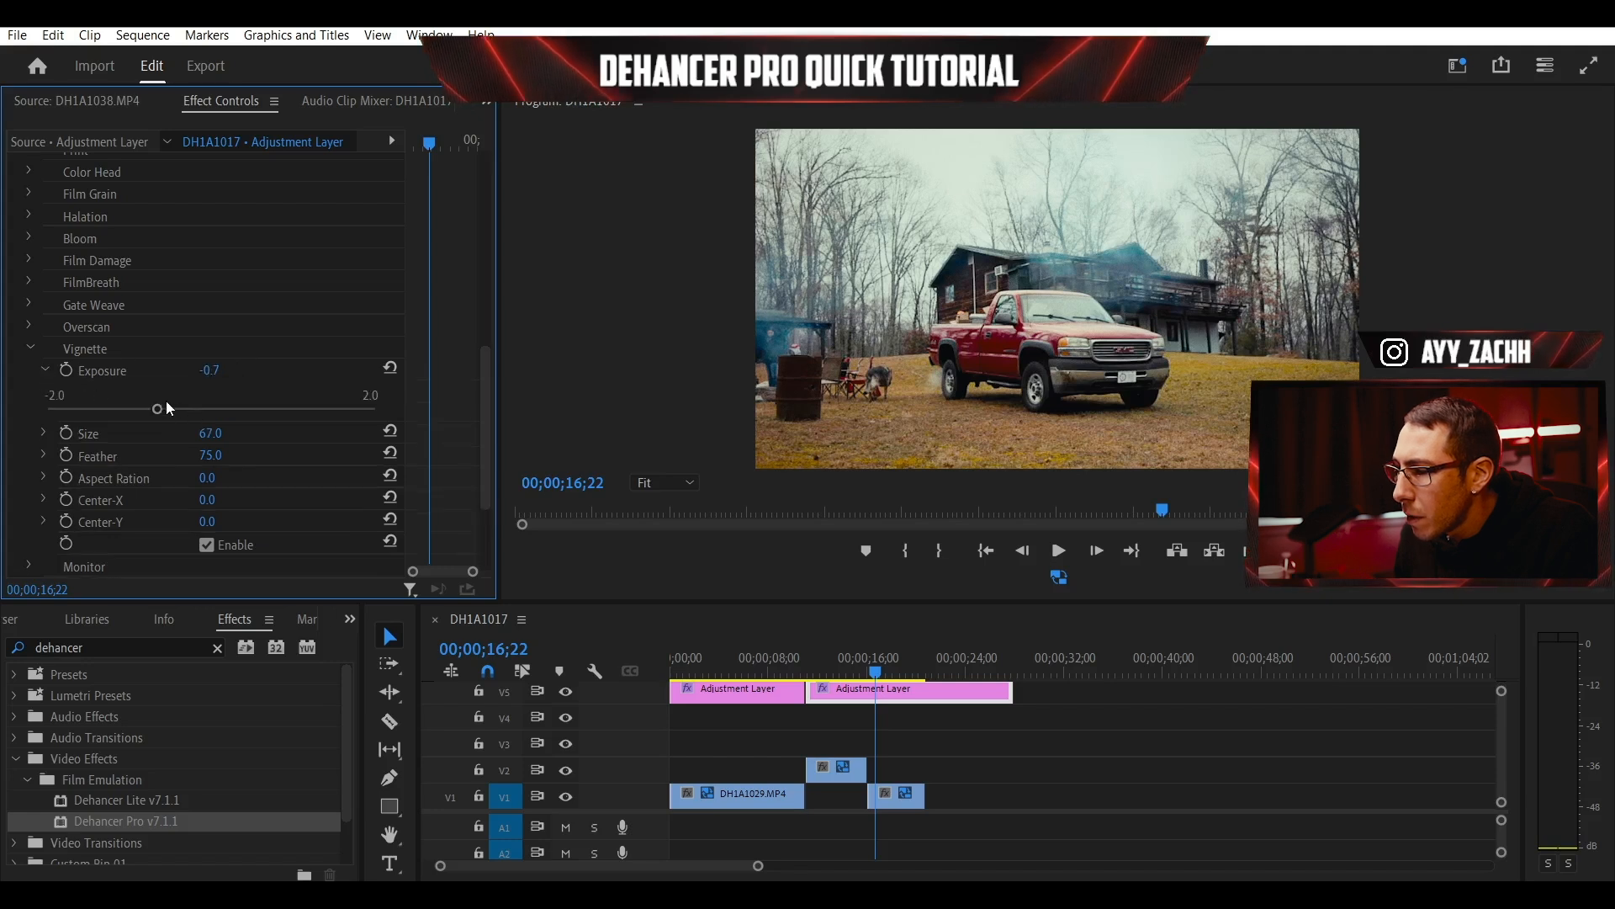
left_click_drag(159, 414, 147, 410)
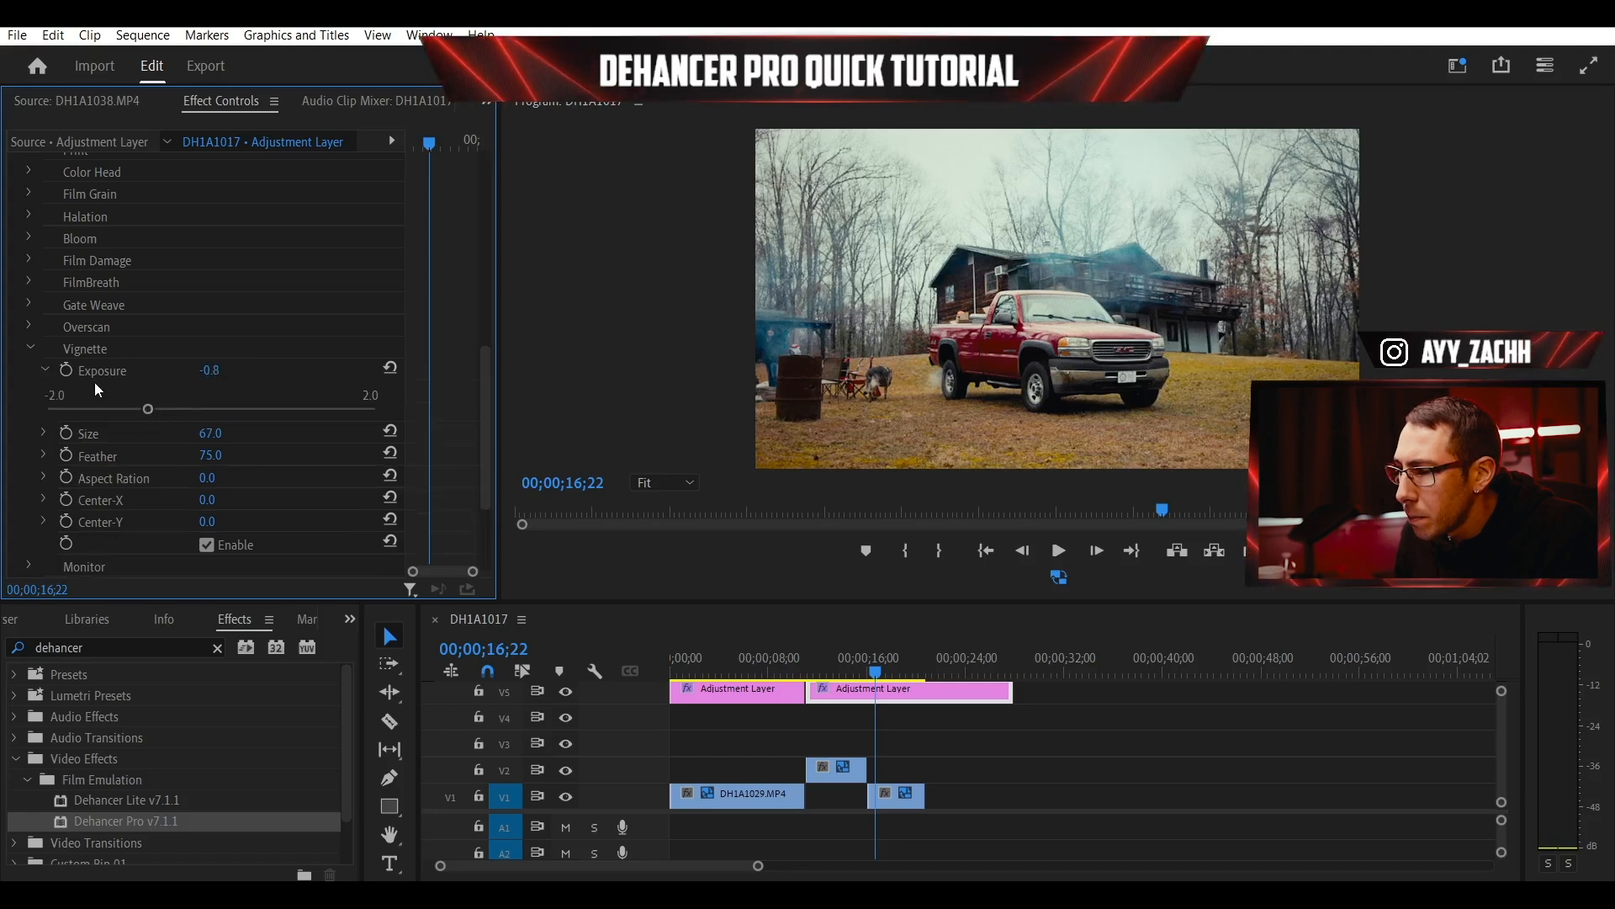
left_click(45, 371)
left_click(207, 503)
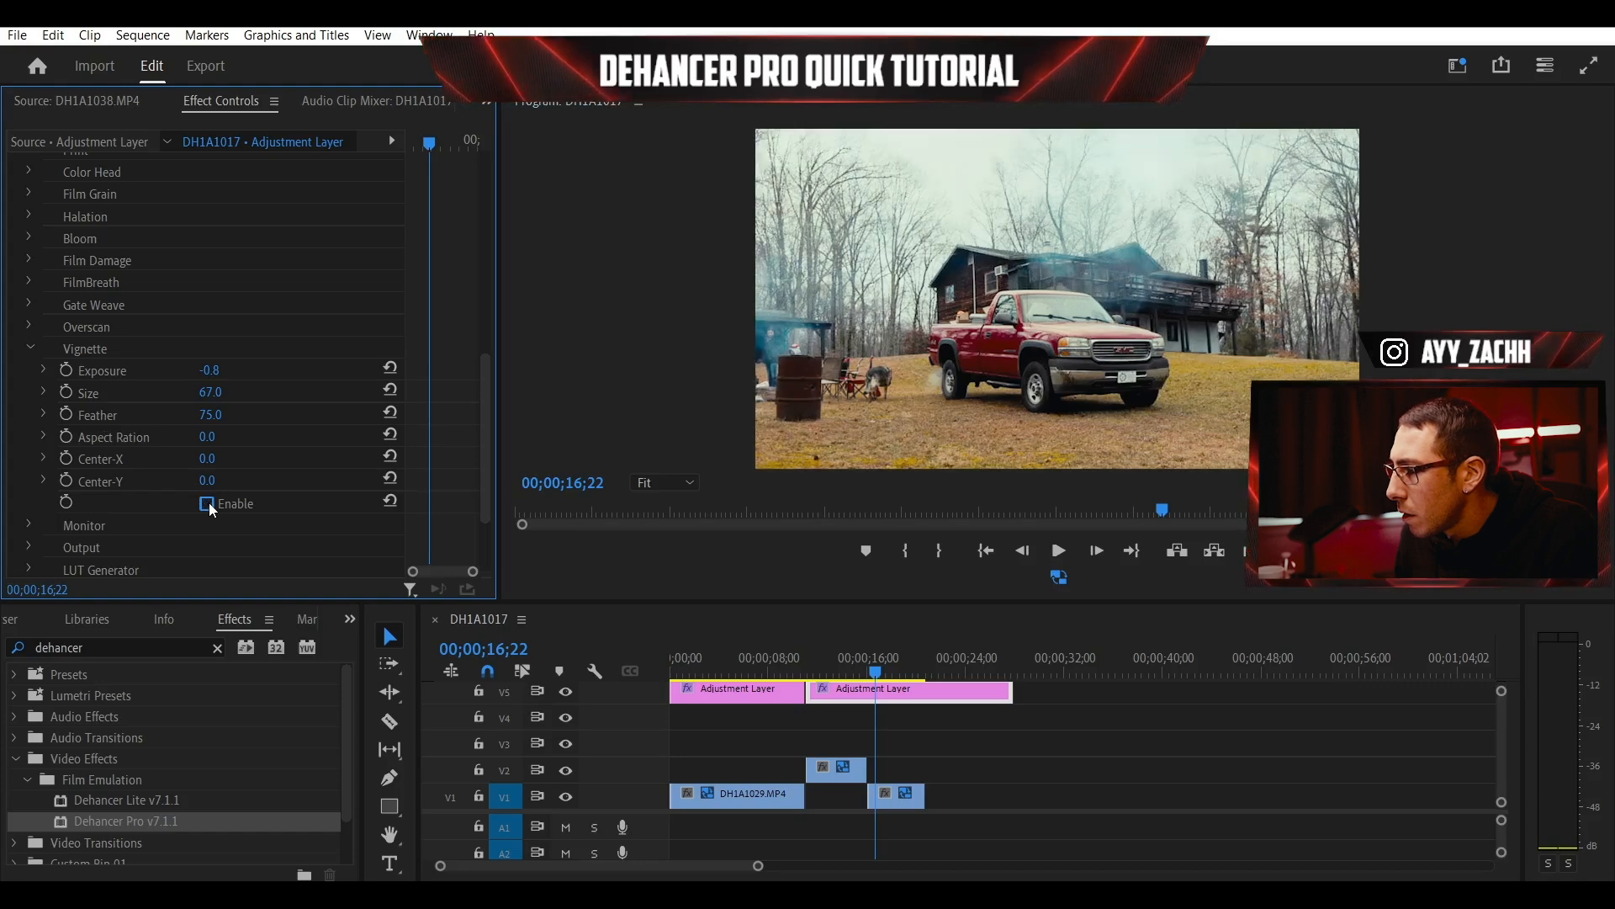
- Toggle the vignette on and off to compare the truck shot, leaving it enabled
left_click(206, 503)
left_click(209, 503)
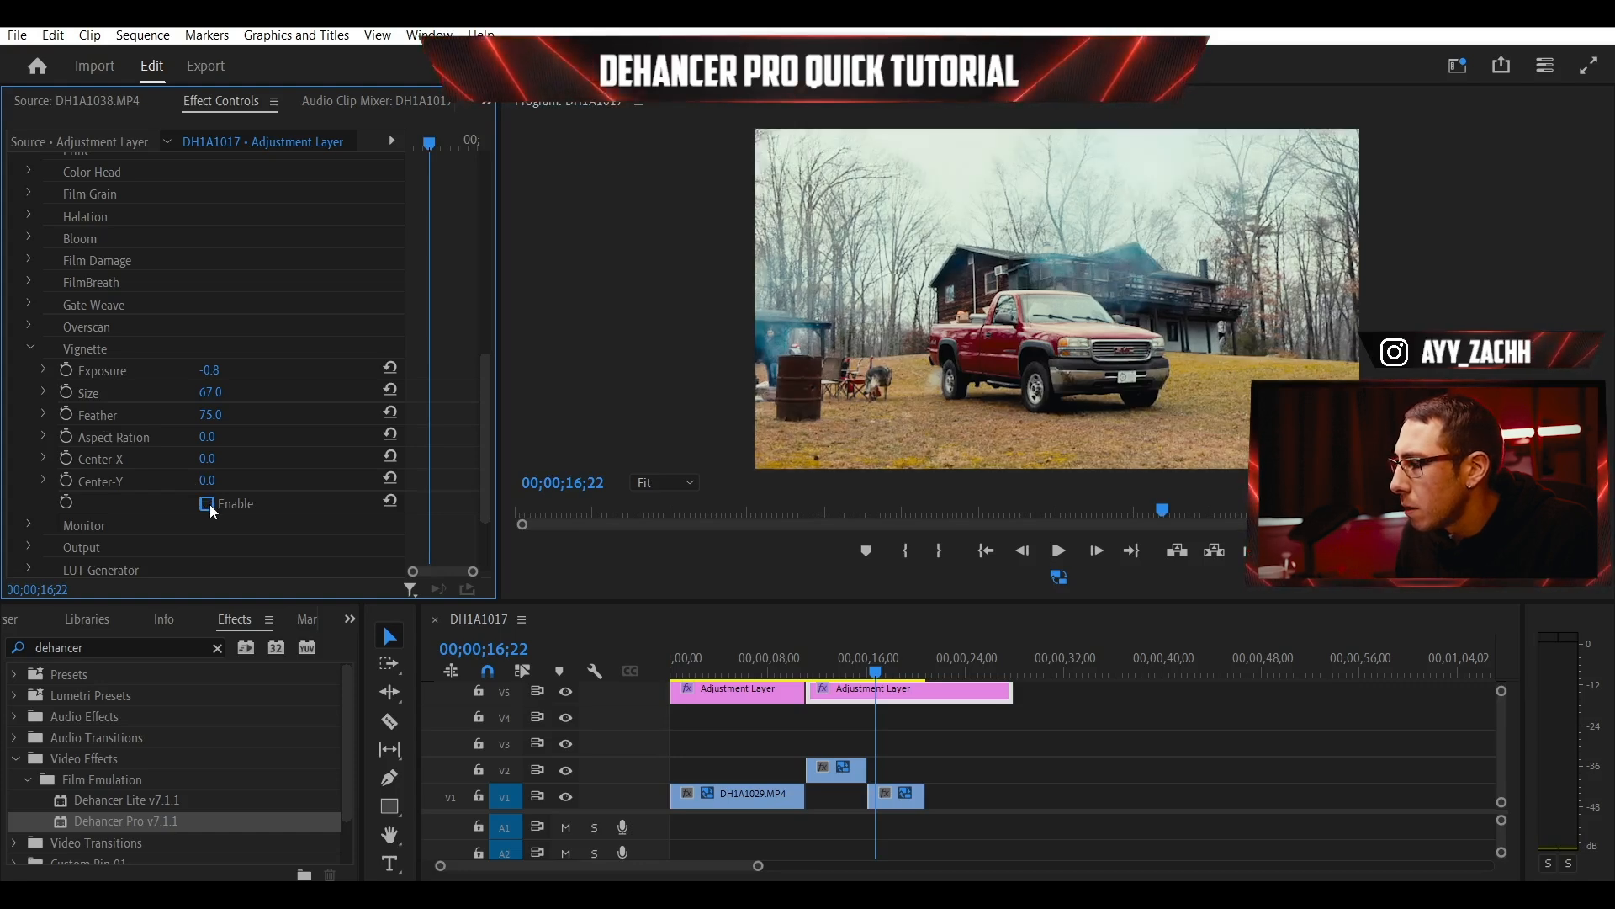
left_click(207, 503)
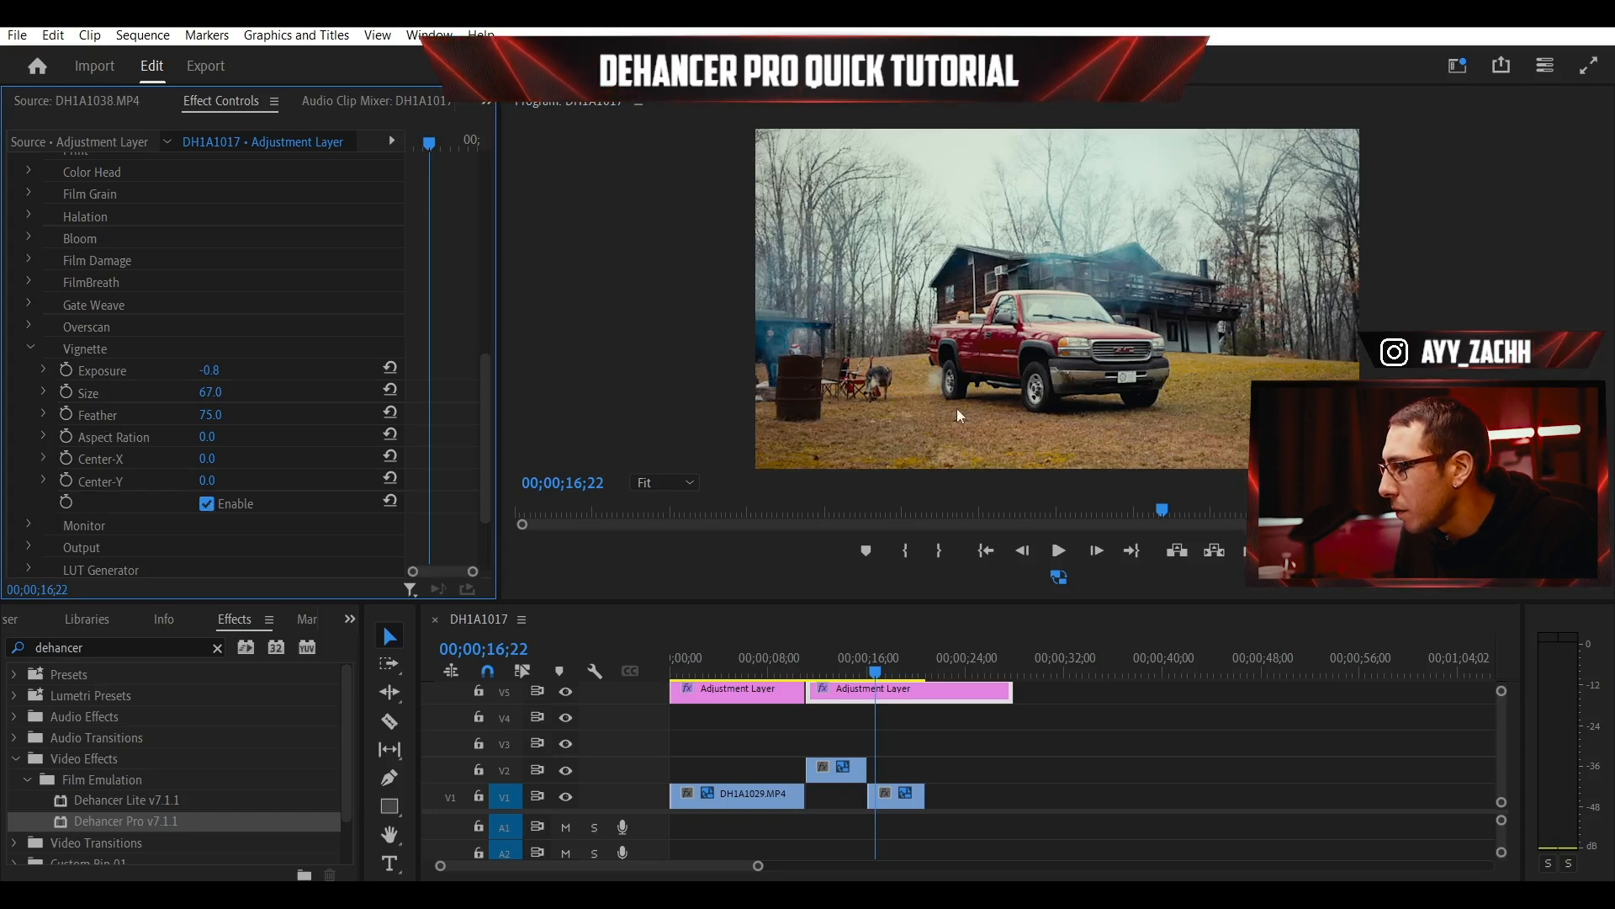
- Reduce the vignette's feather to 0 to expose its edge, and flatten its shape with an aspect ratio of -61
scroll(202, 395, "down", 2)
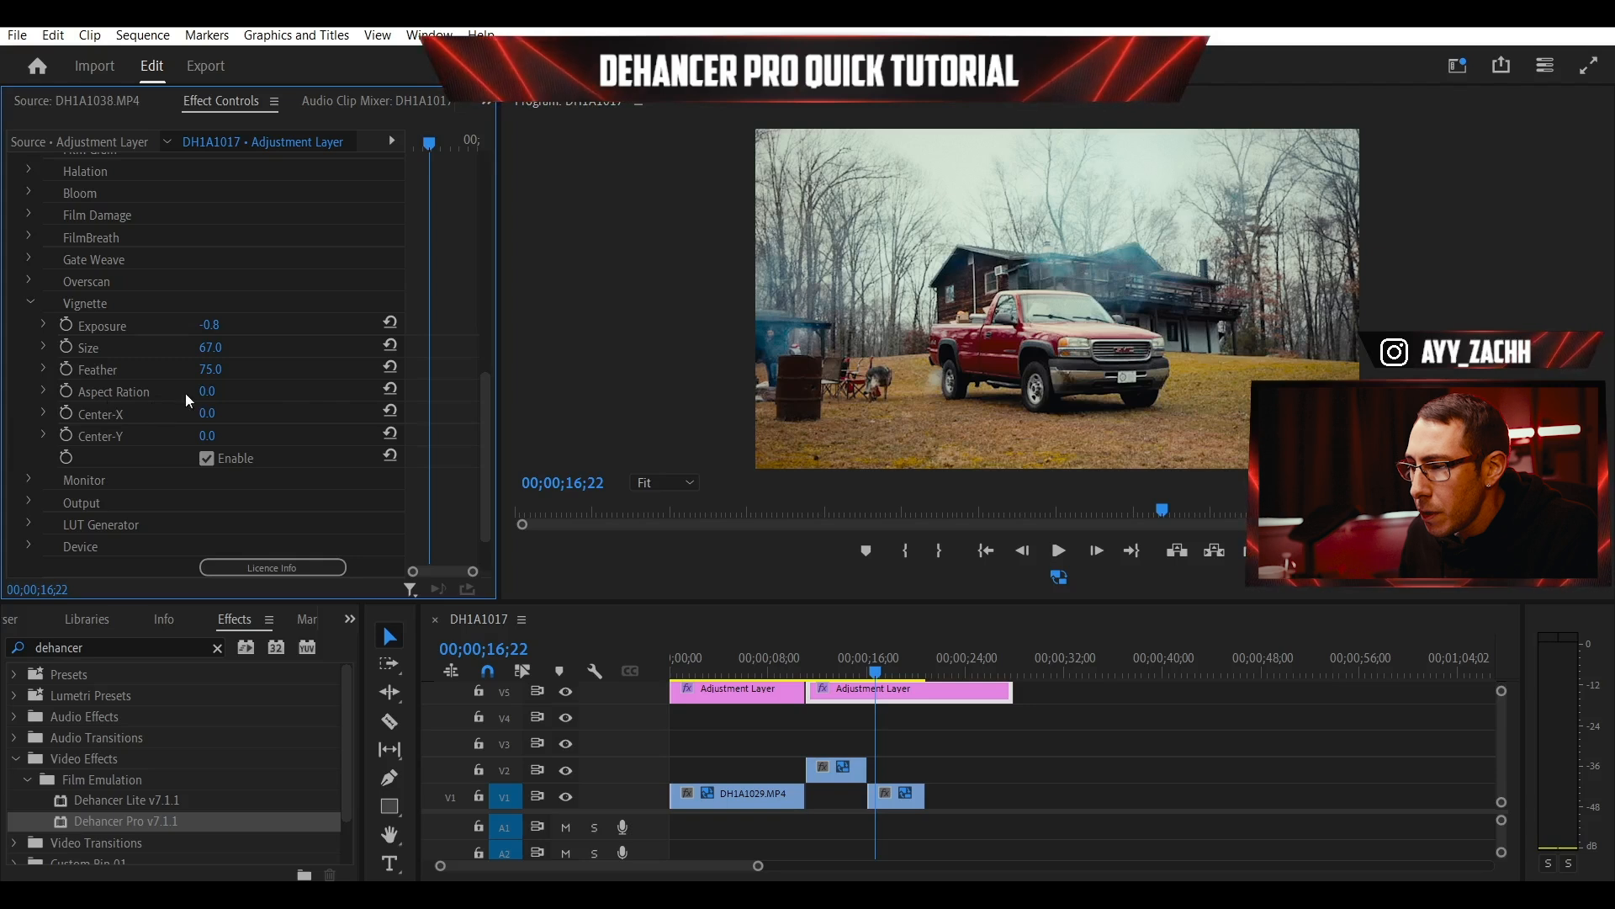
left_click_drag(221, 369, 151, 369)
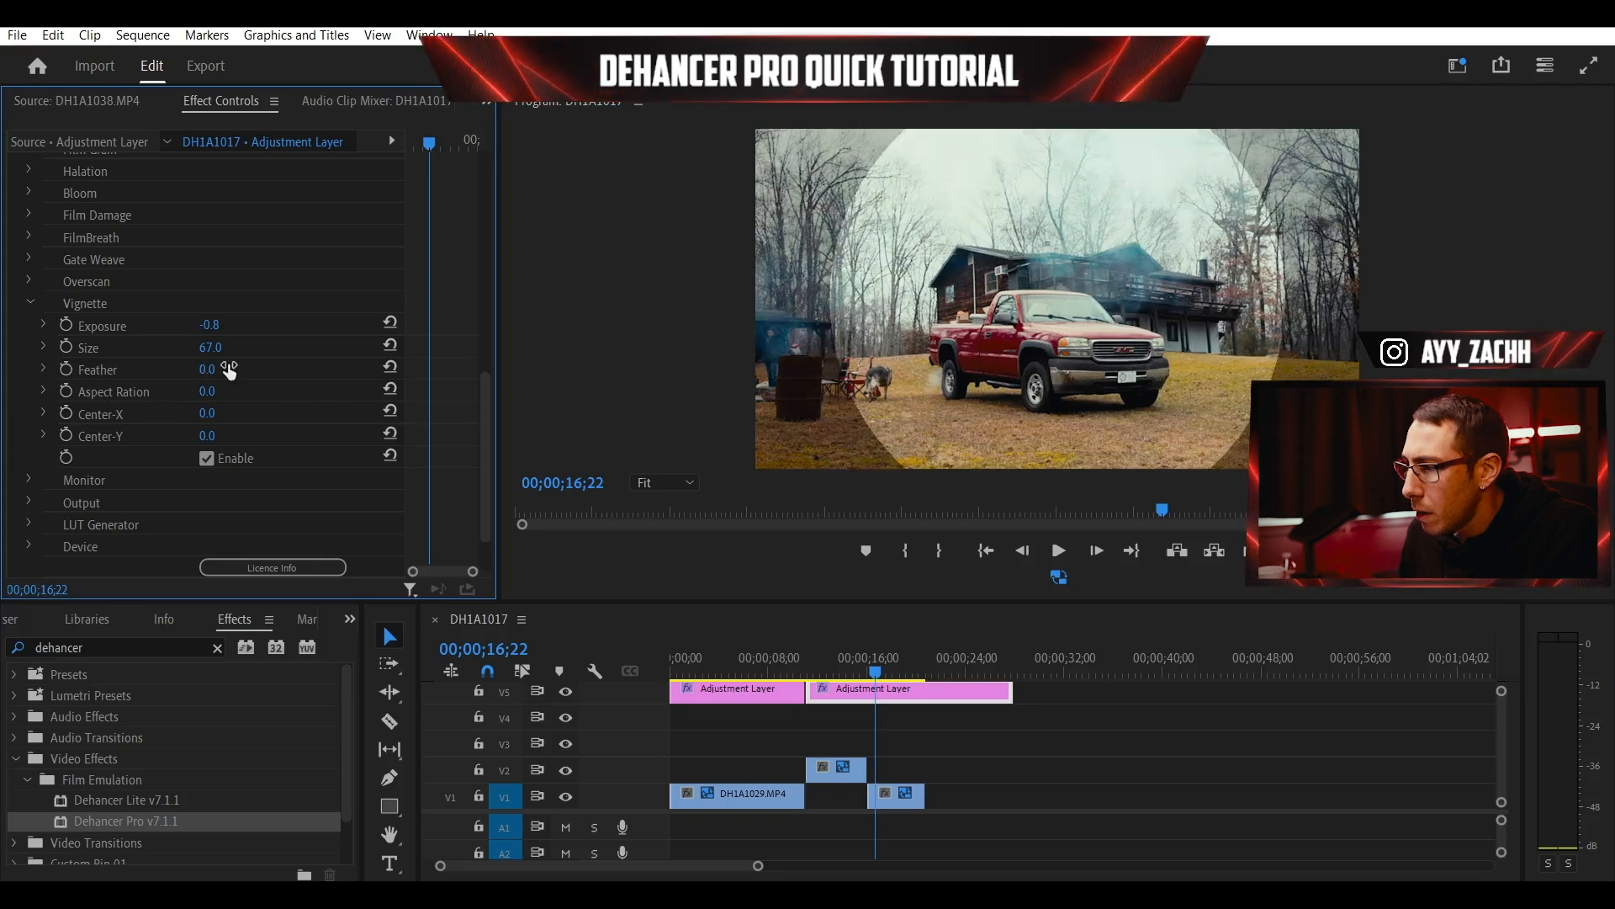
left_click(43, 391)
left_click_drag(212, 430, 112, 434)
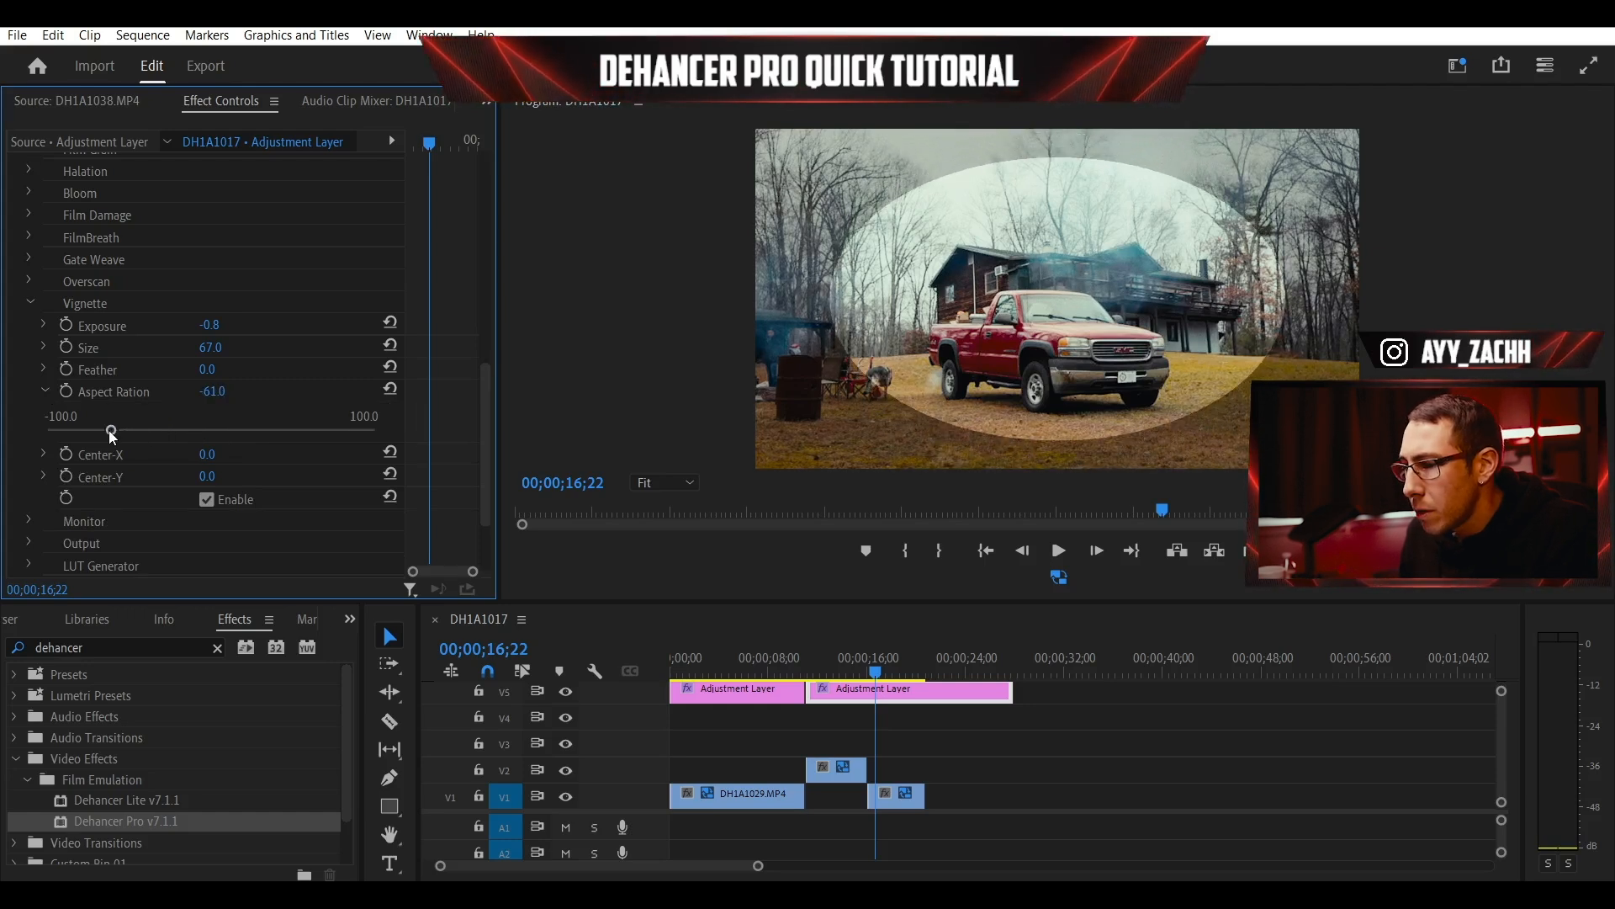
- Shift the vignette vertically with a Center-Y of 0.2 and soften its edge with a feather of 32
left_click(43, 475)
left_click_drag(212, 515, 255, 521)
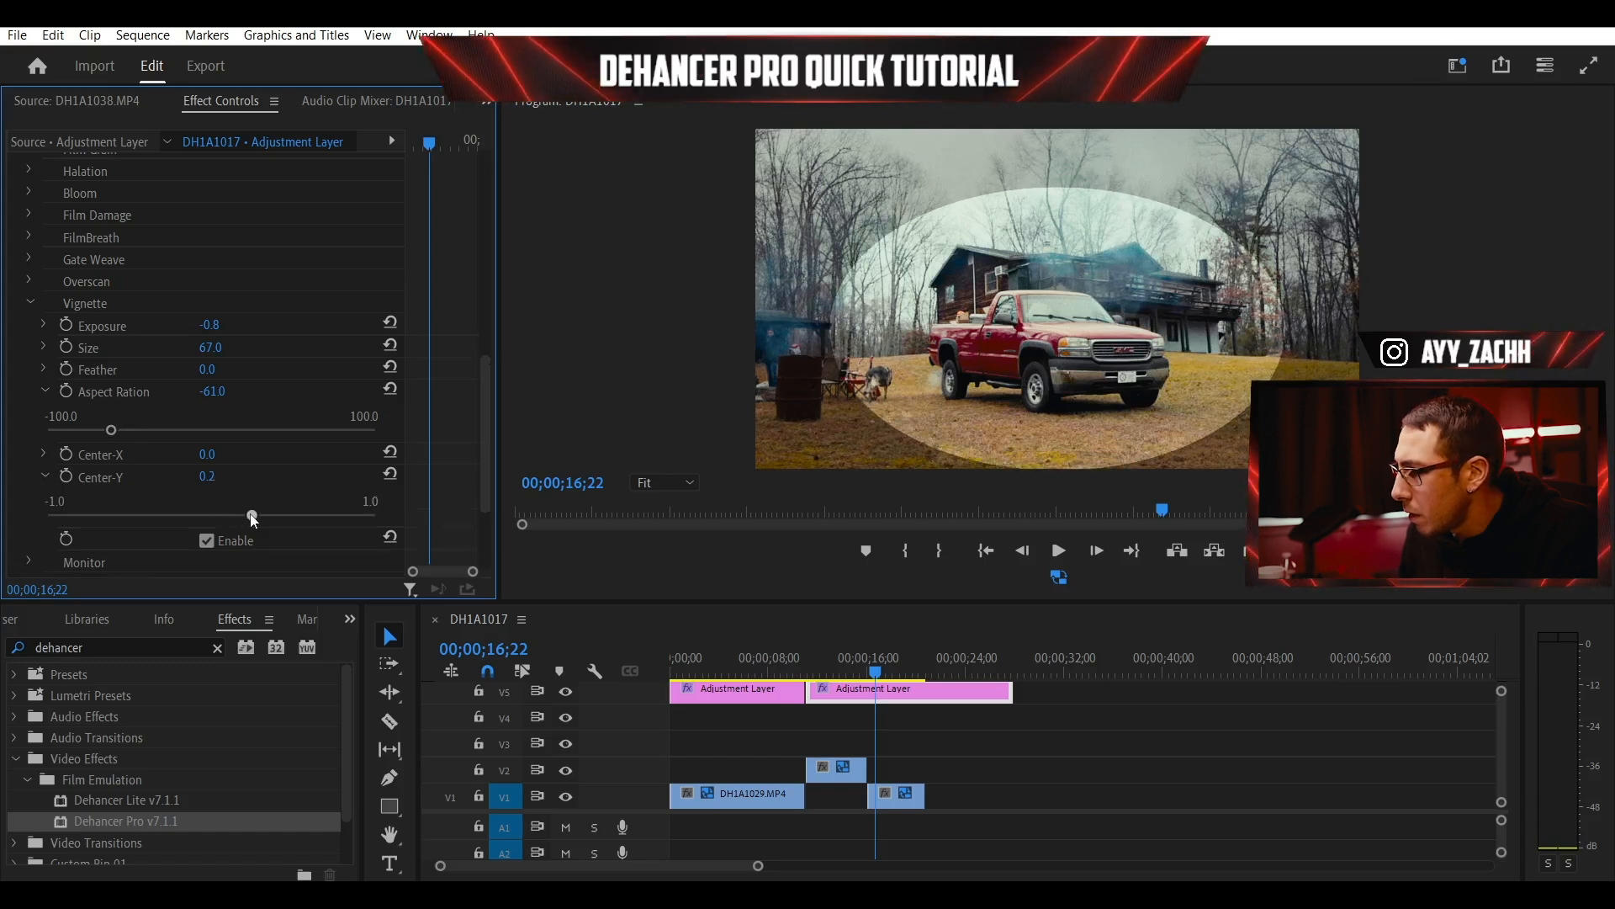
left_click(44, 391)
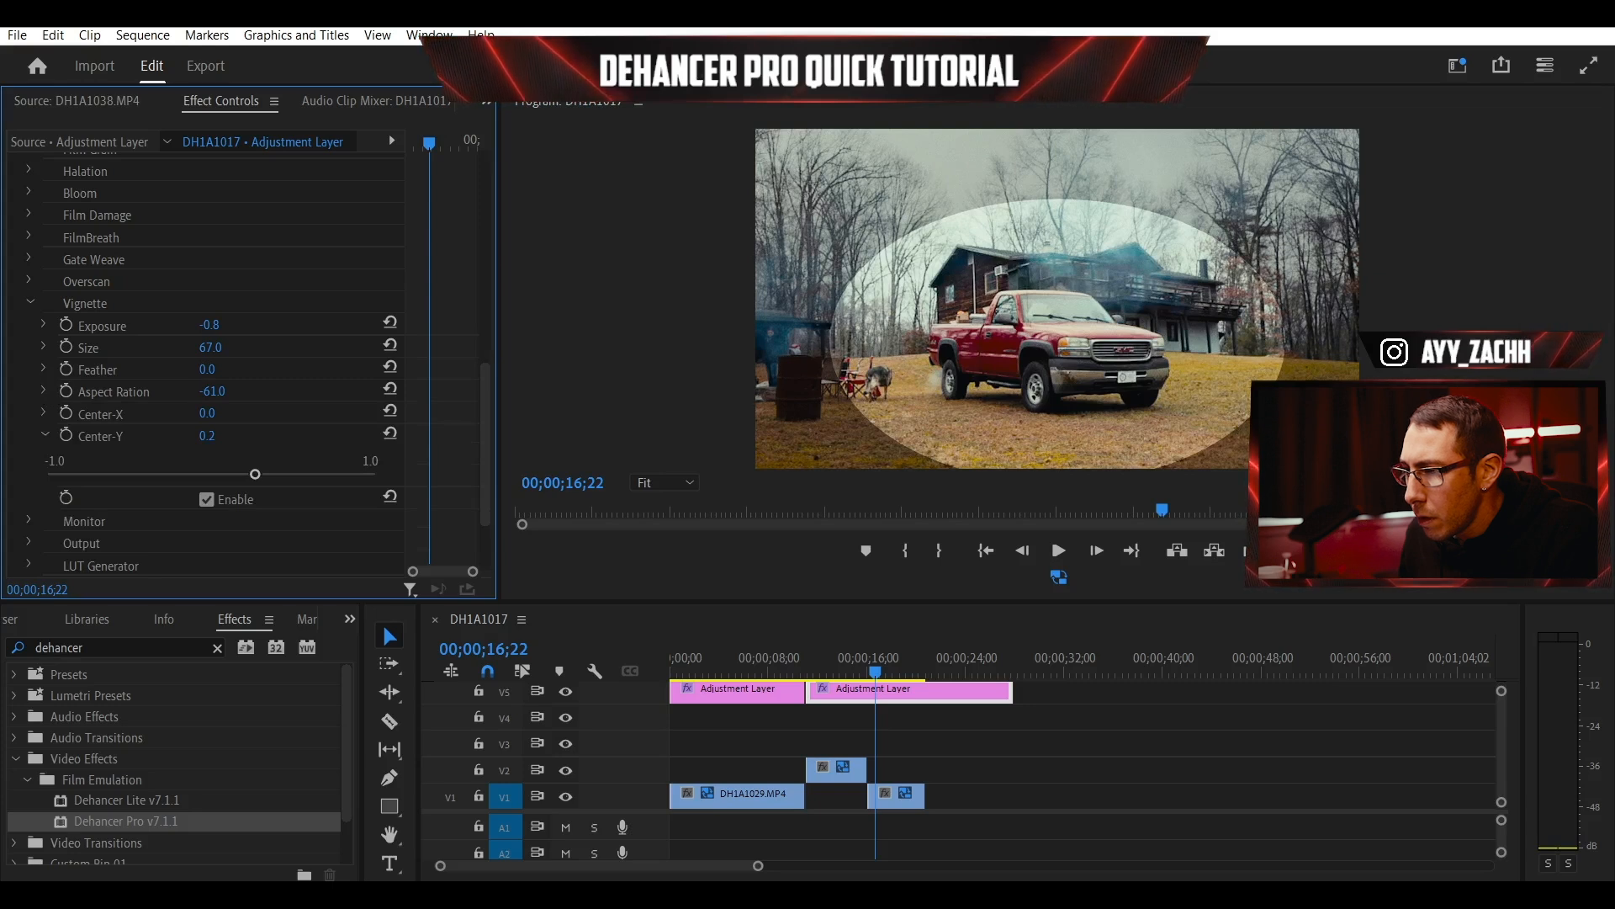
left_click_drag(211, 370, 223, 369)
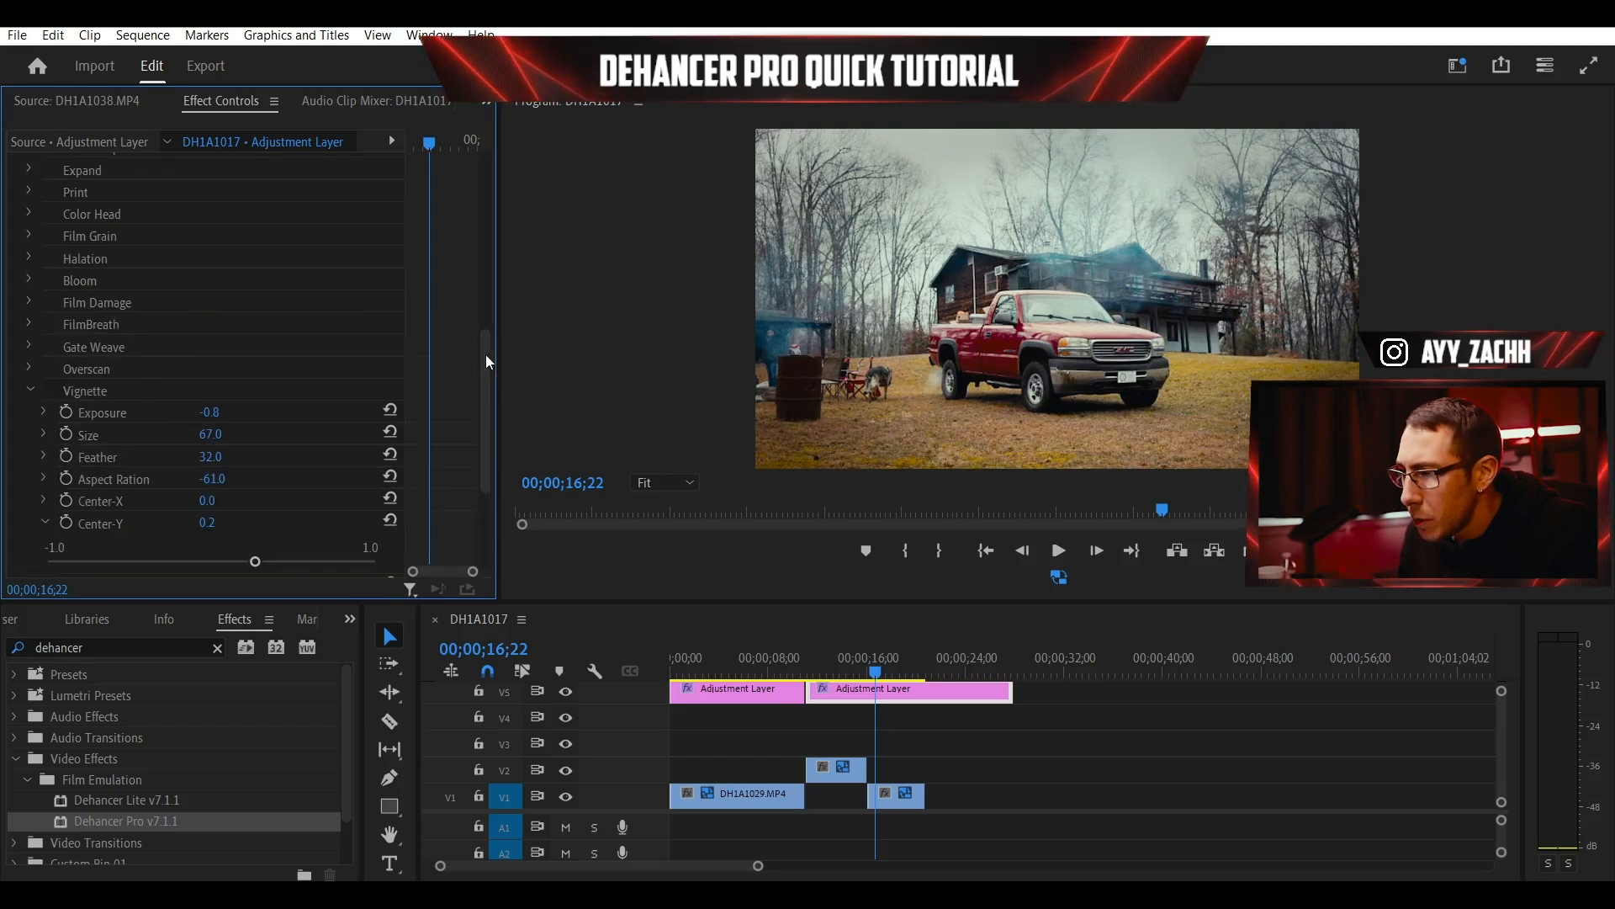
- Compare the truck shot with and without the reshaped vignette, leave it enabled, and collapse the vignette settings
scroll(320, 461, "down", 2)
left_click(207, 391)
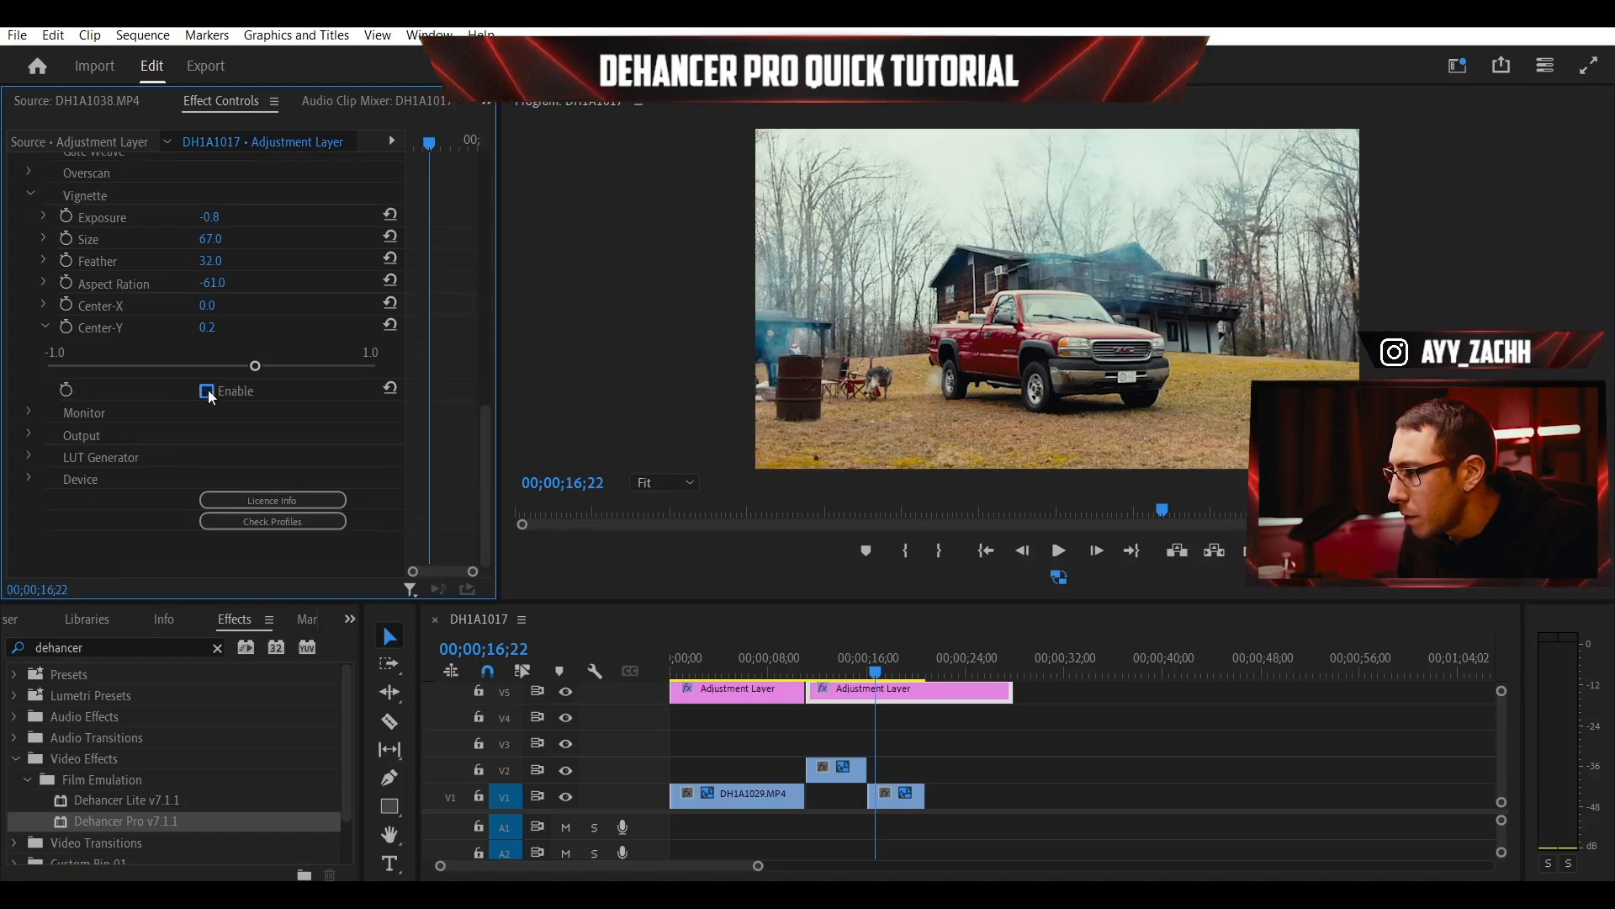
left_click(207, 391)
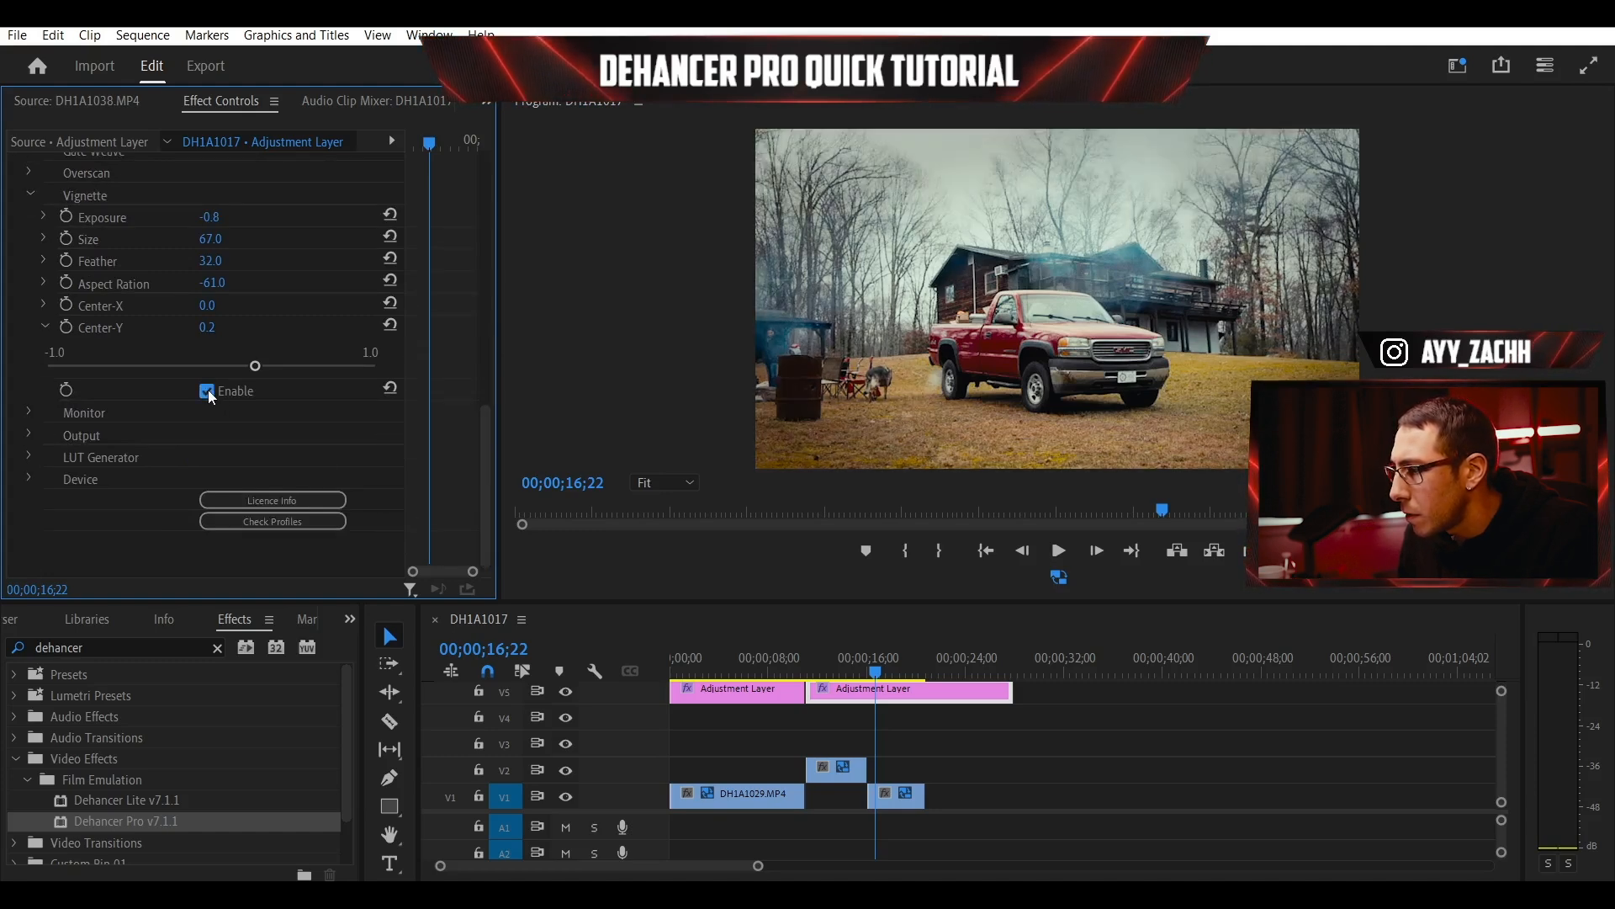
left_click(207, 391)
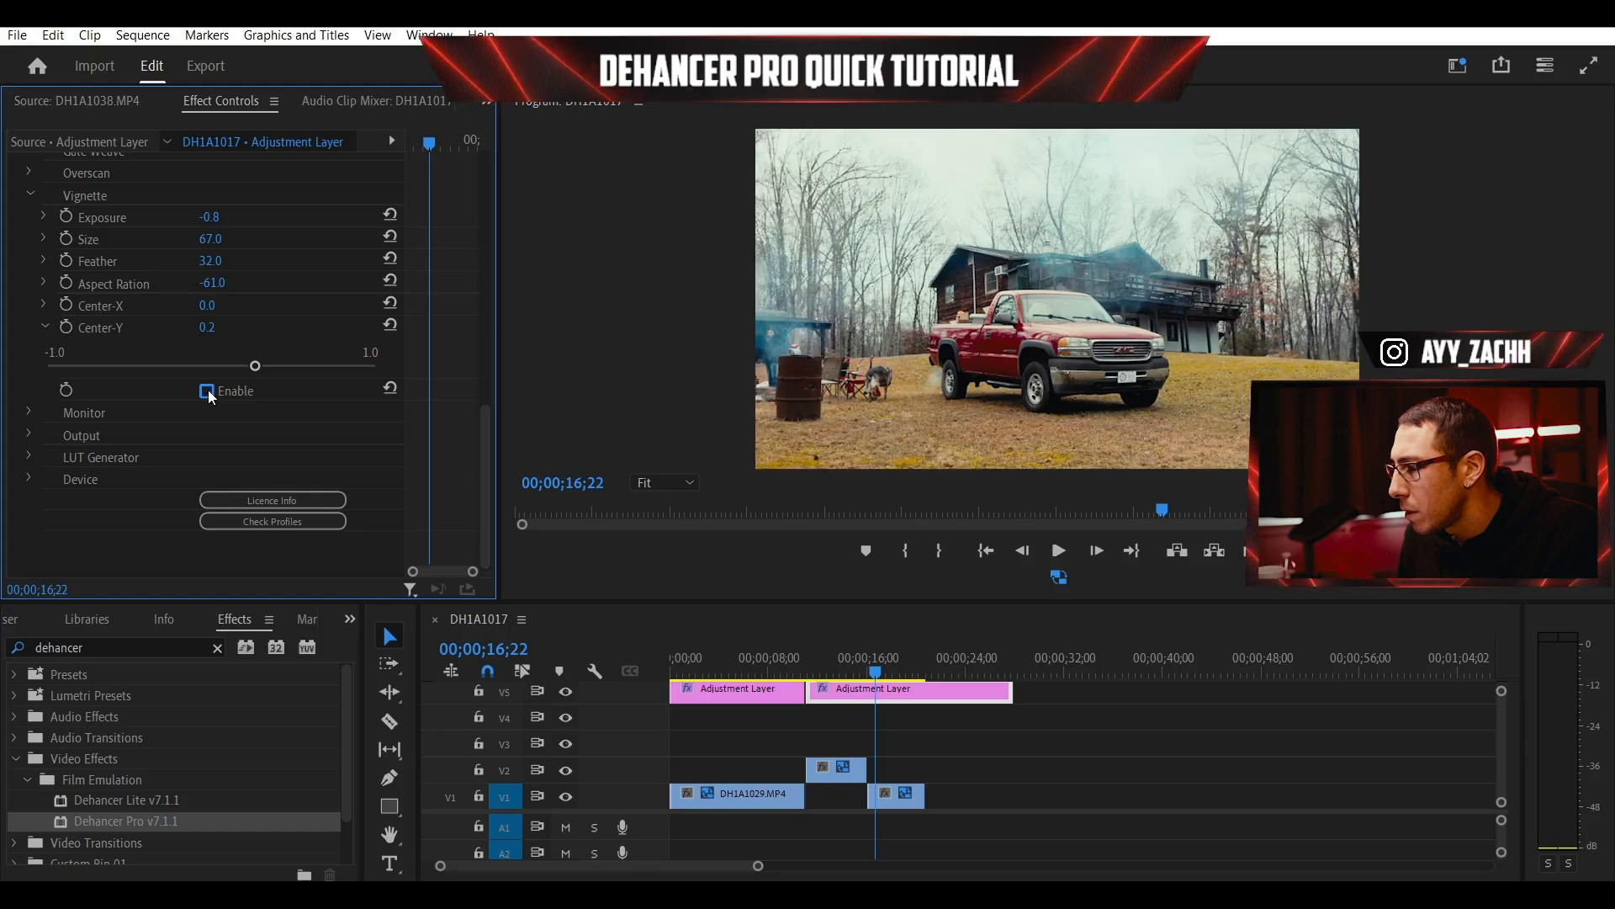
left_click(207, 391)
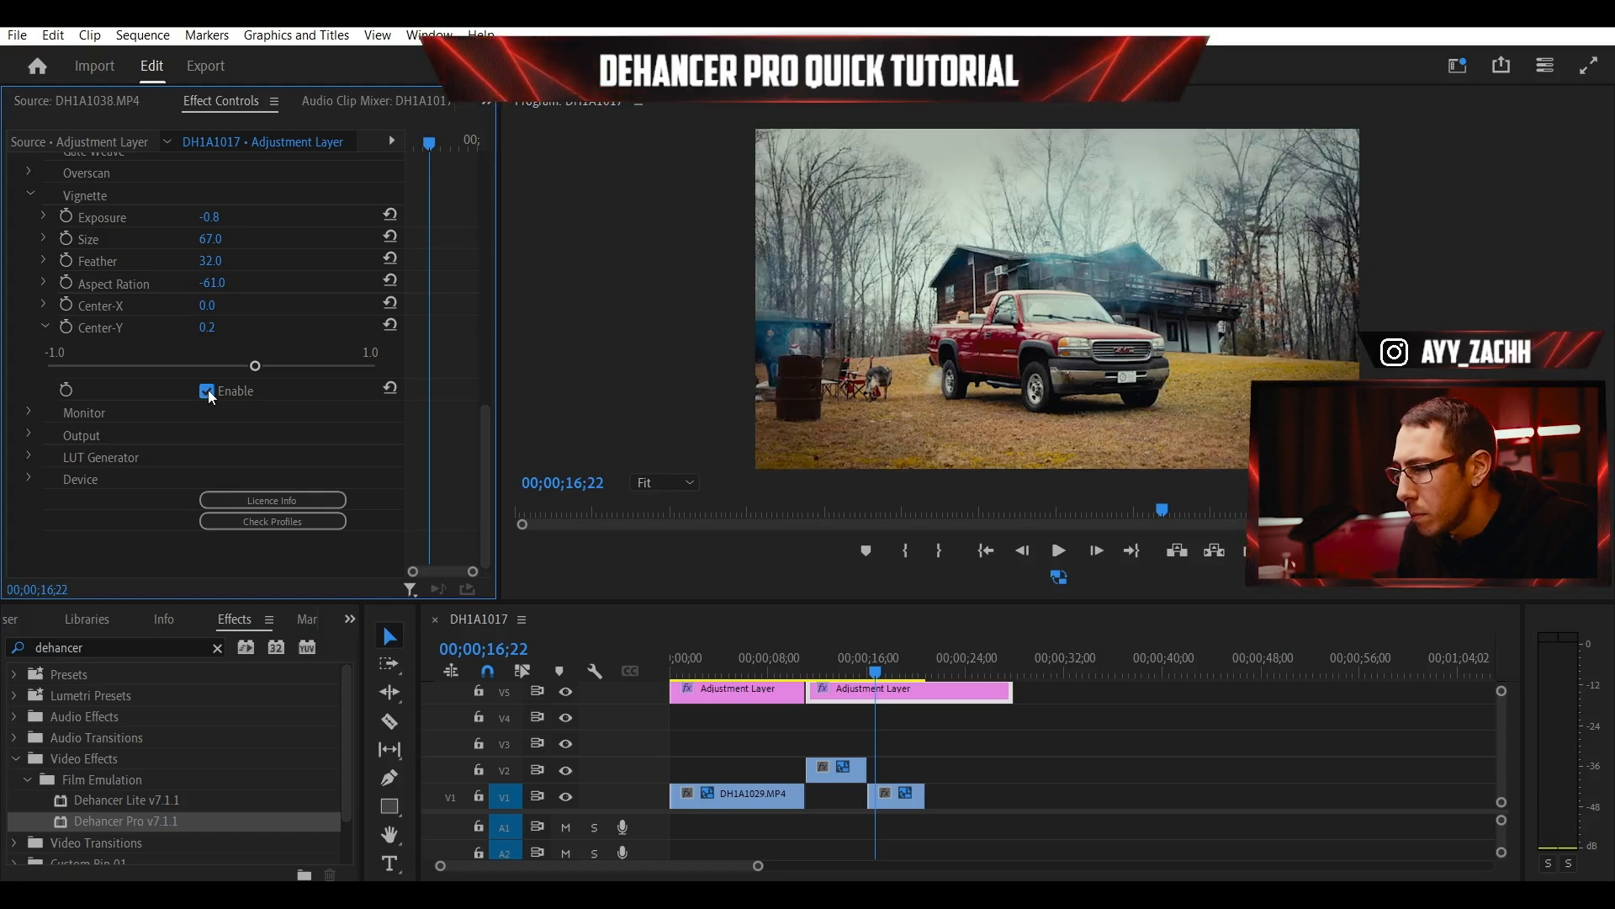
left_click(44, 327)
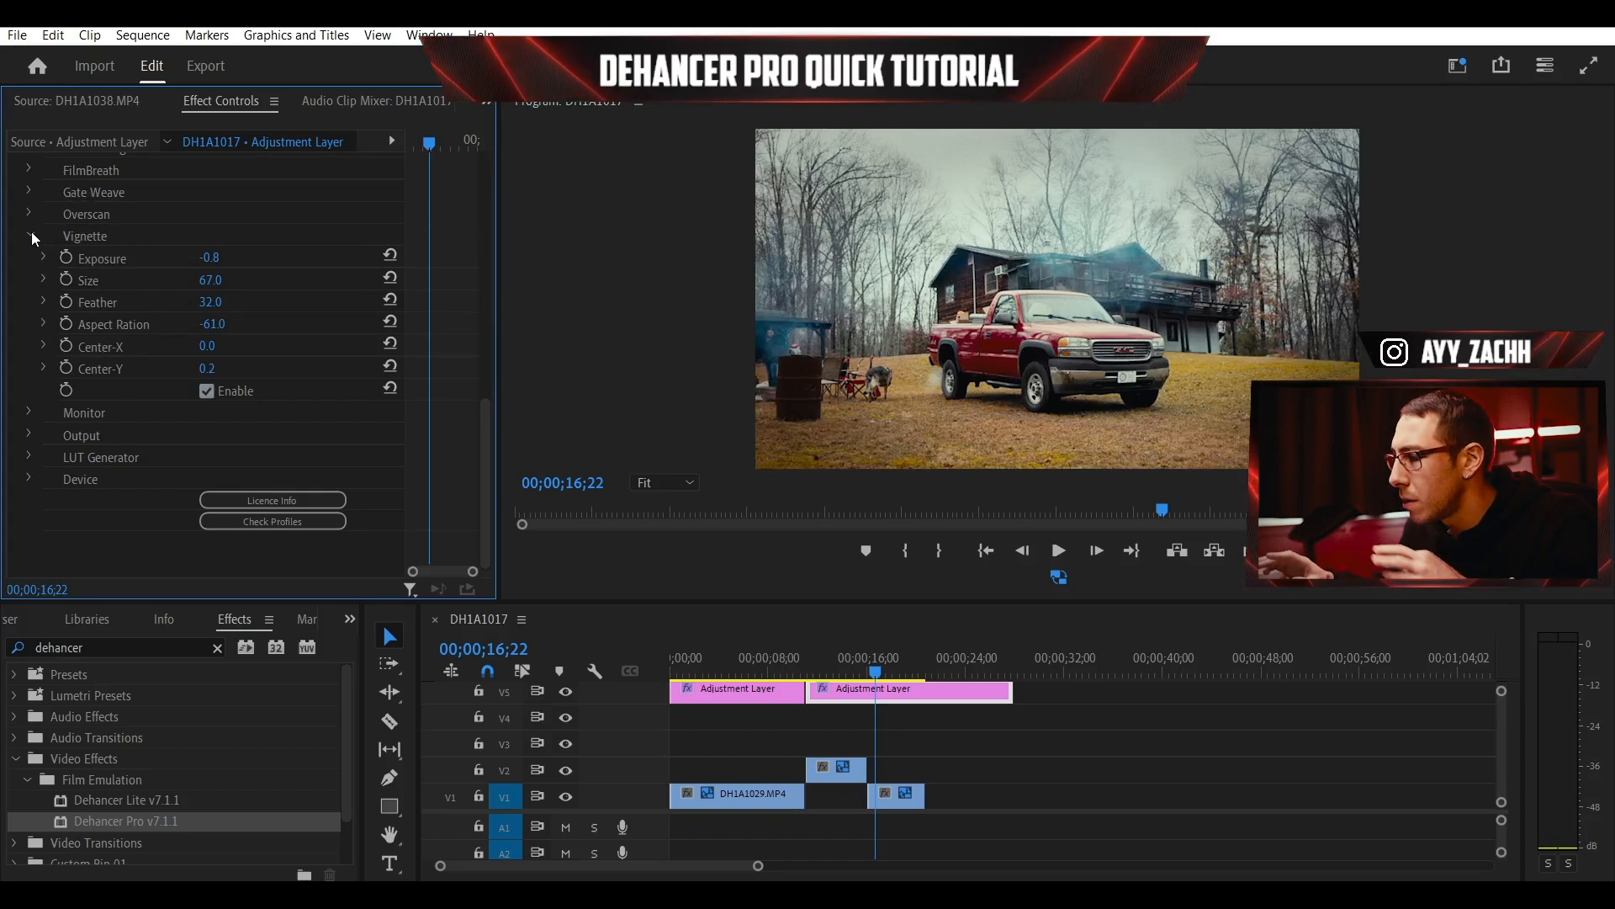
left_click(32, 234)
- Examine the truck shot's exposure with False Color IRE, 16 zones, and switch the monitoring to Clipping Indication
left_click(78, 414)
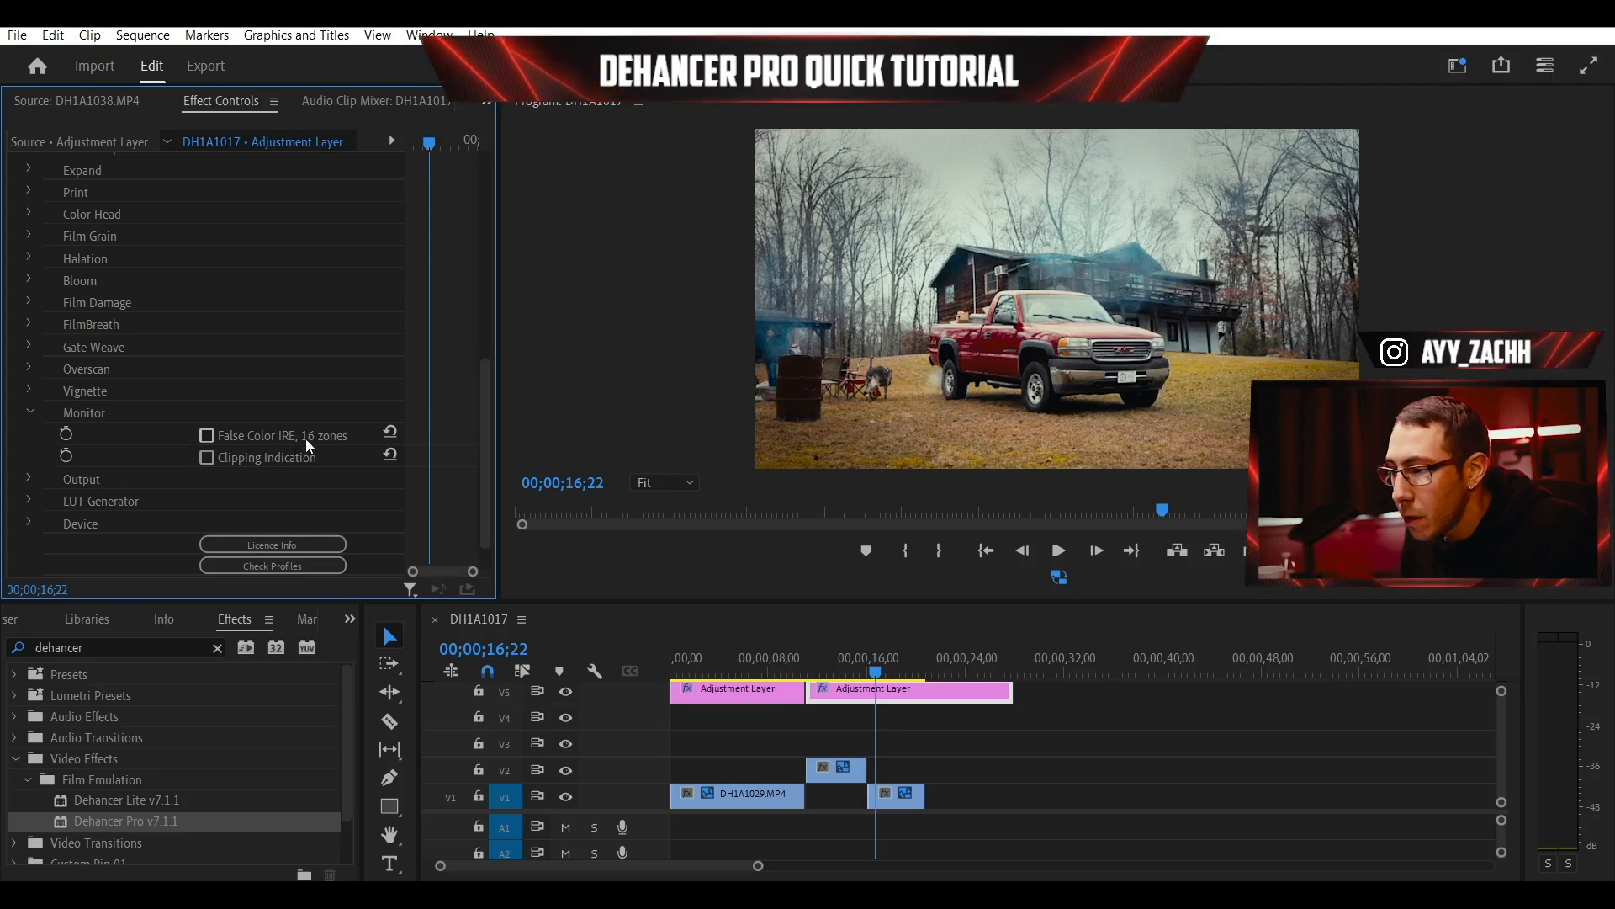
left_click(207, 436)
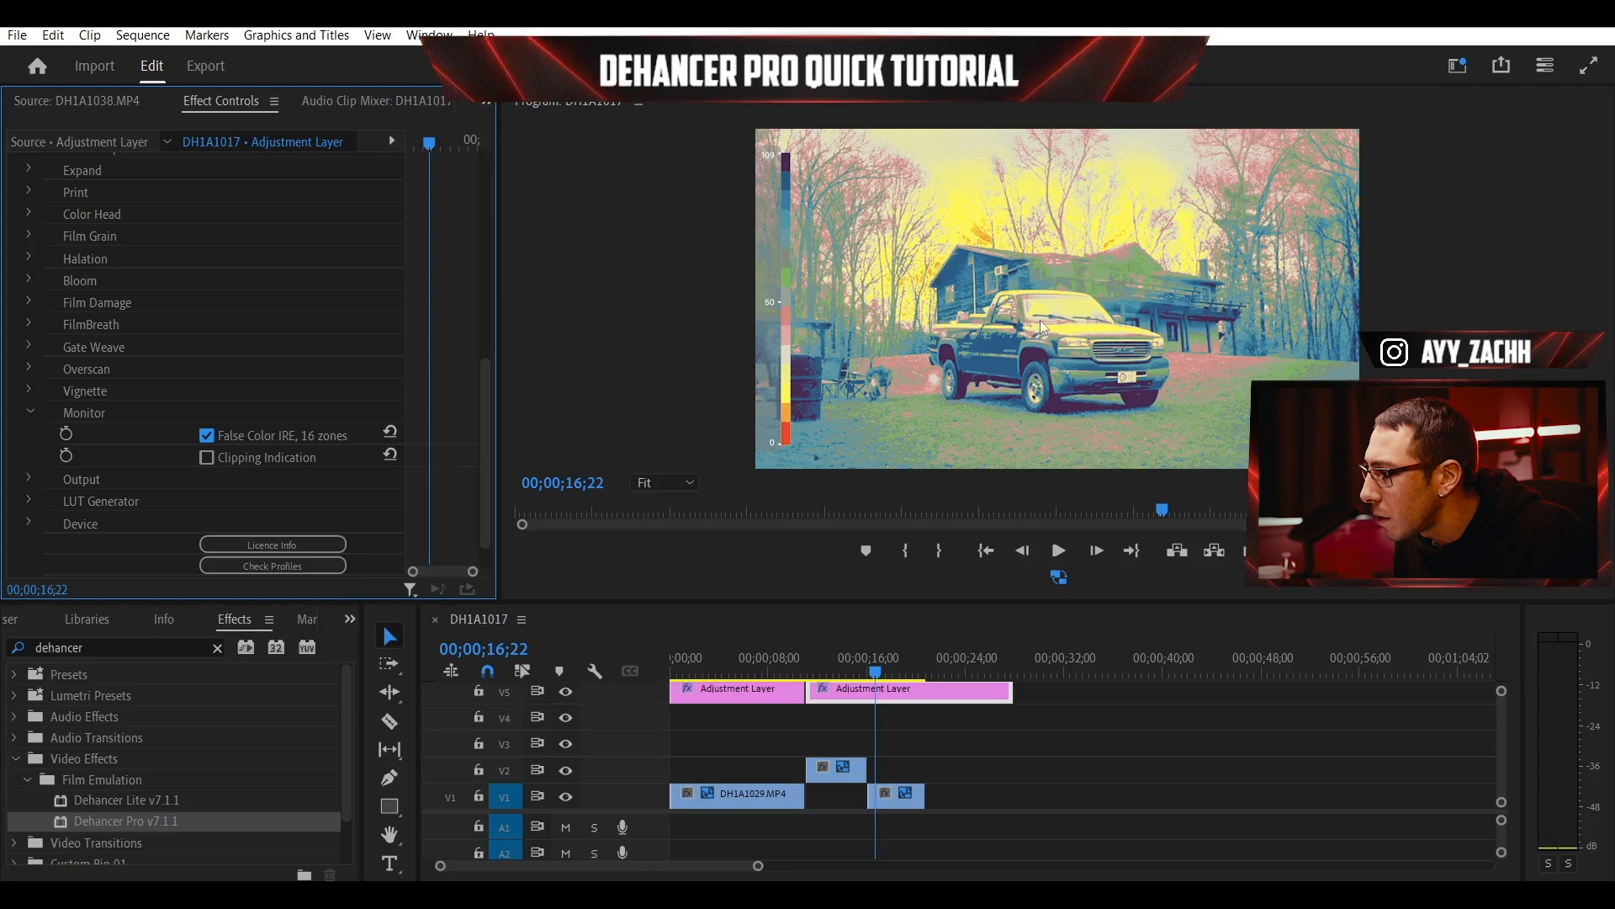
left_click(206, 435)
left_click(207, 457)
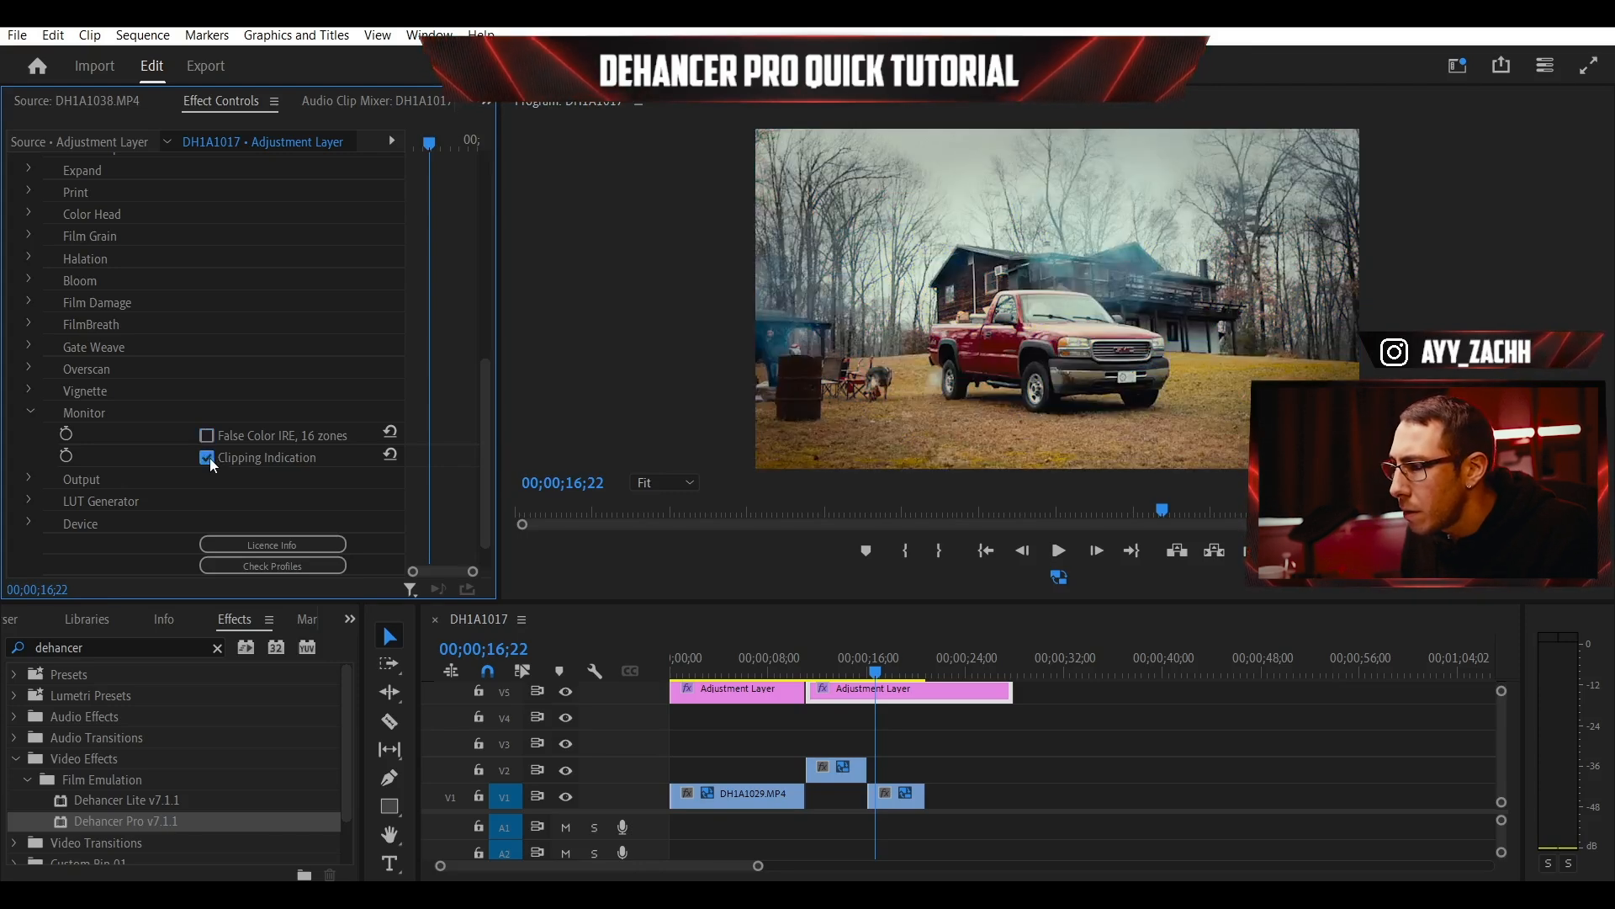
scroll(476, 319, "up", 3)
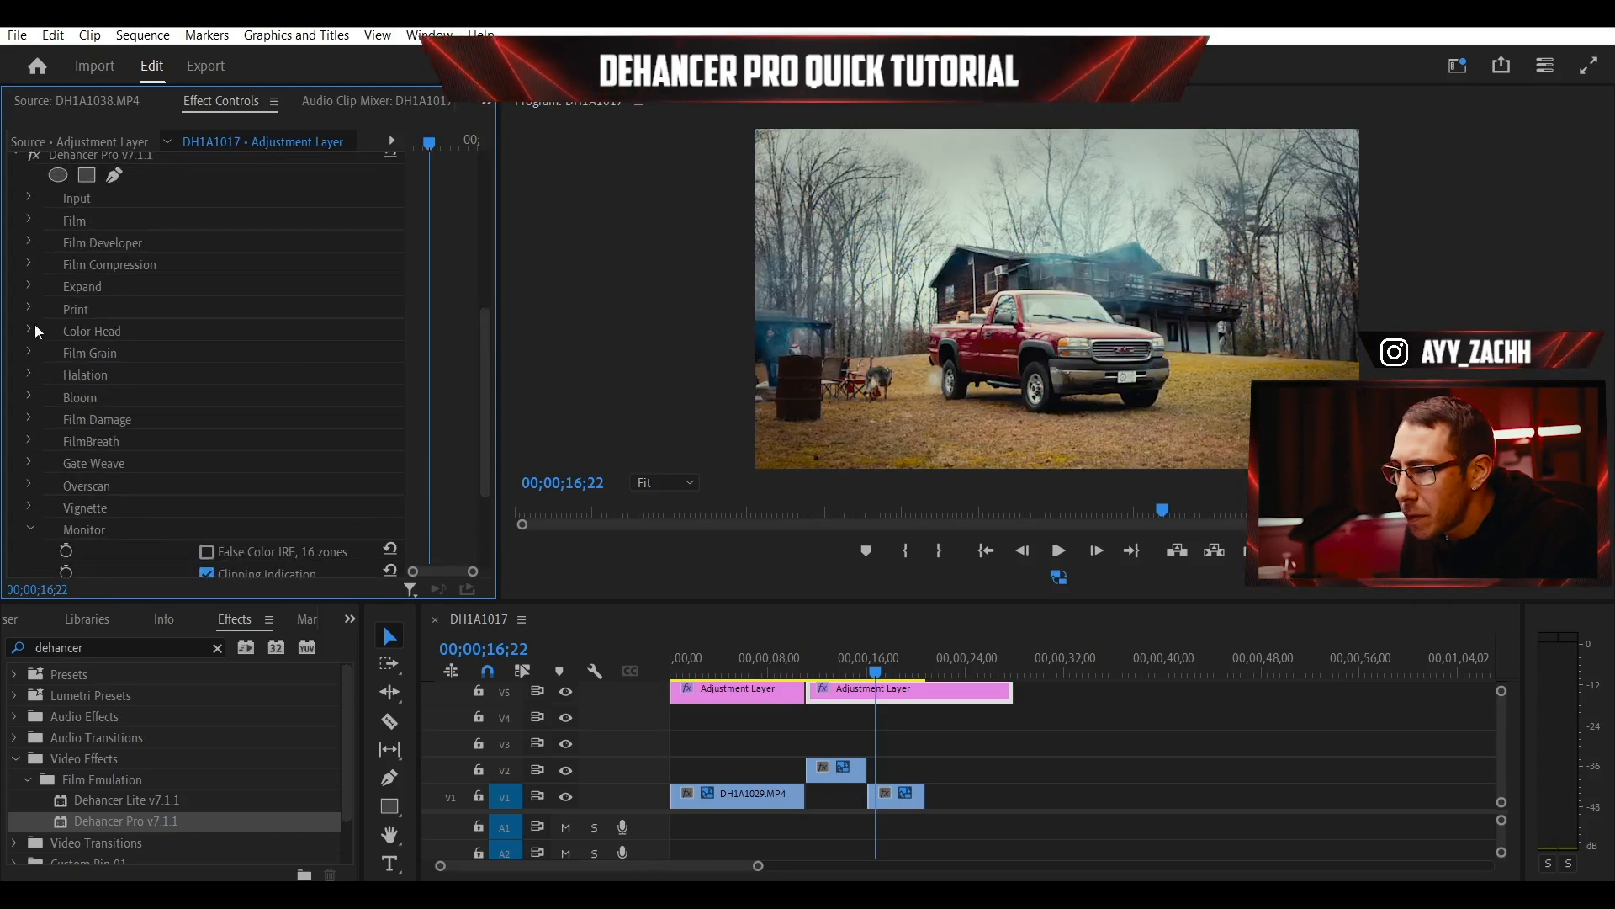
left_click(28, 307)
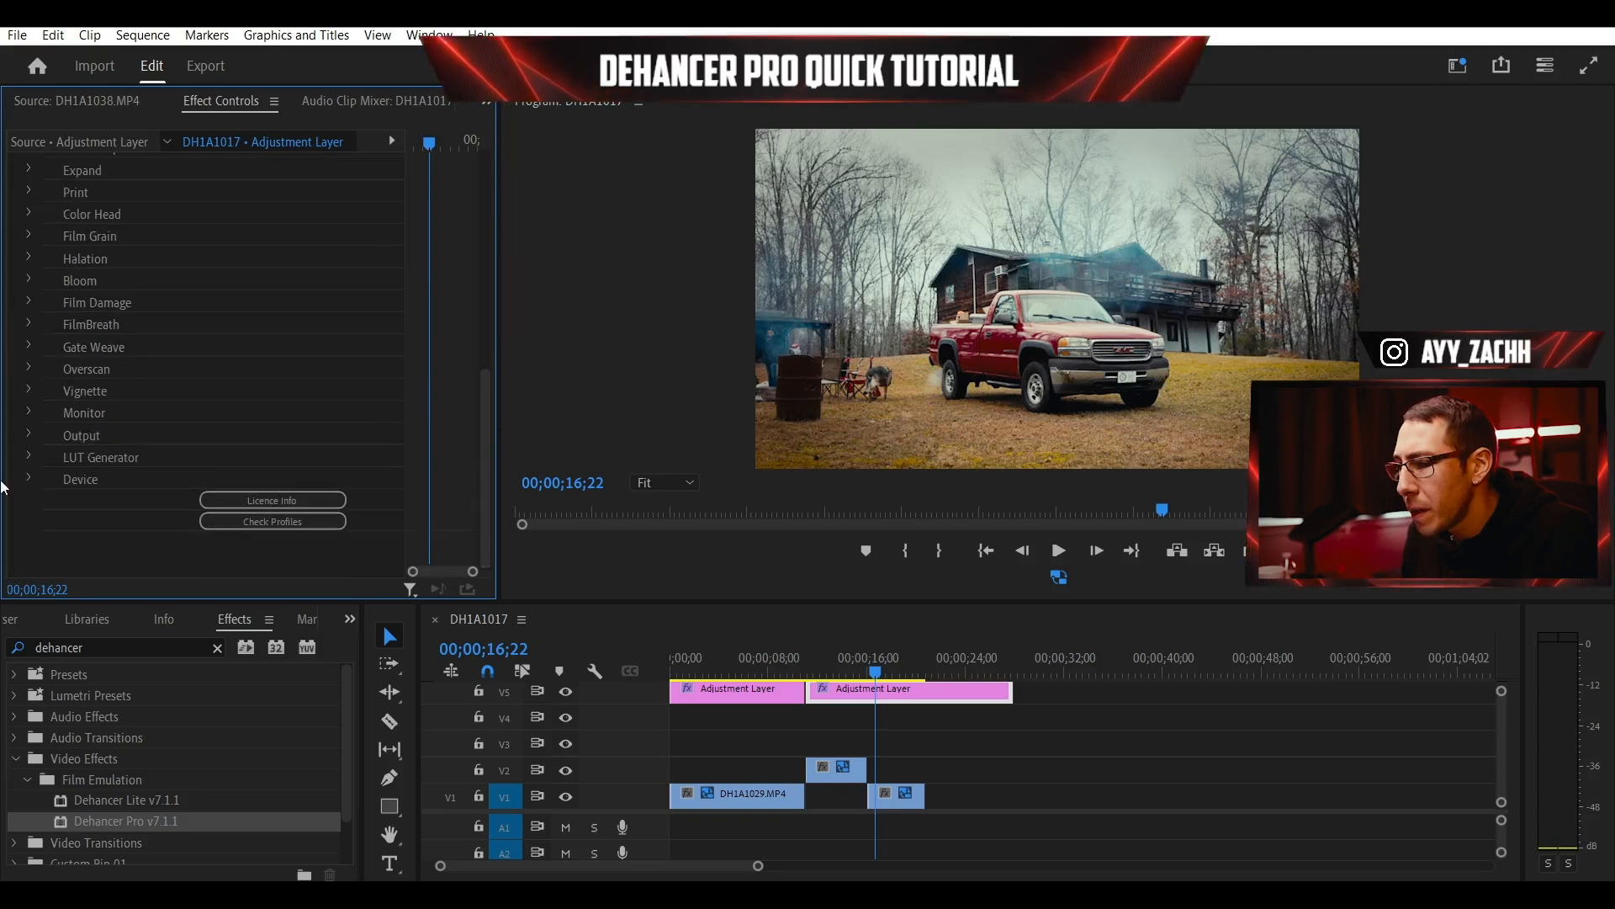
- Open the LUT Generator section to examine its input transform, LUT size and export options
left_click(29, 457)
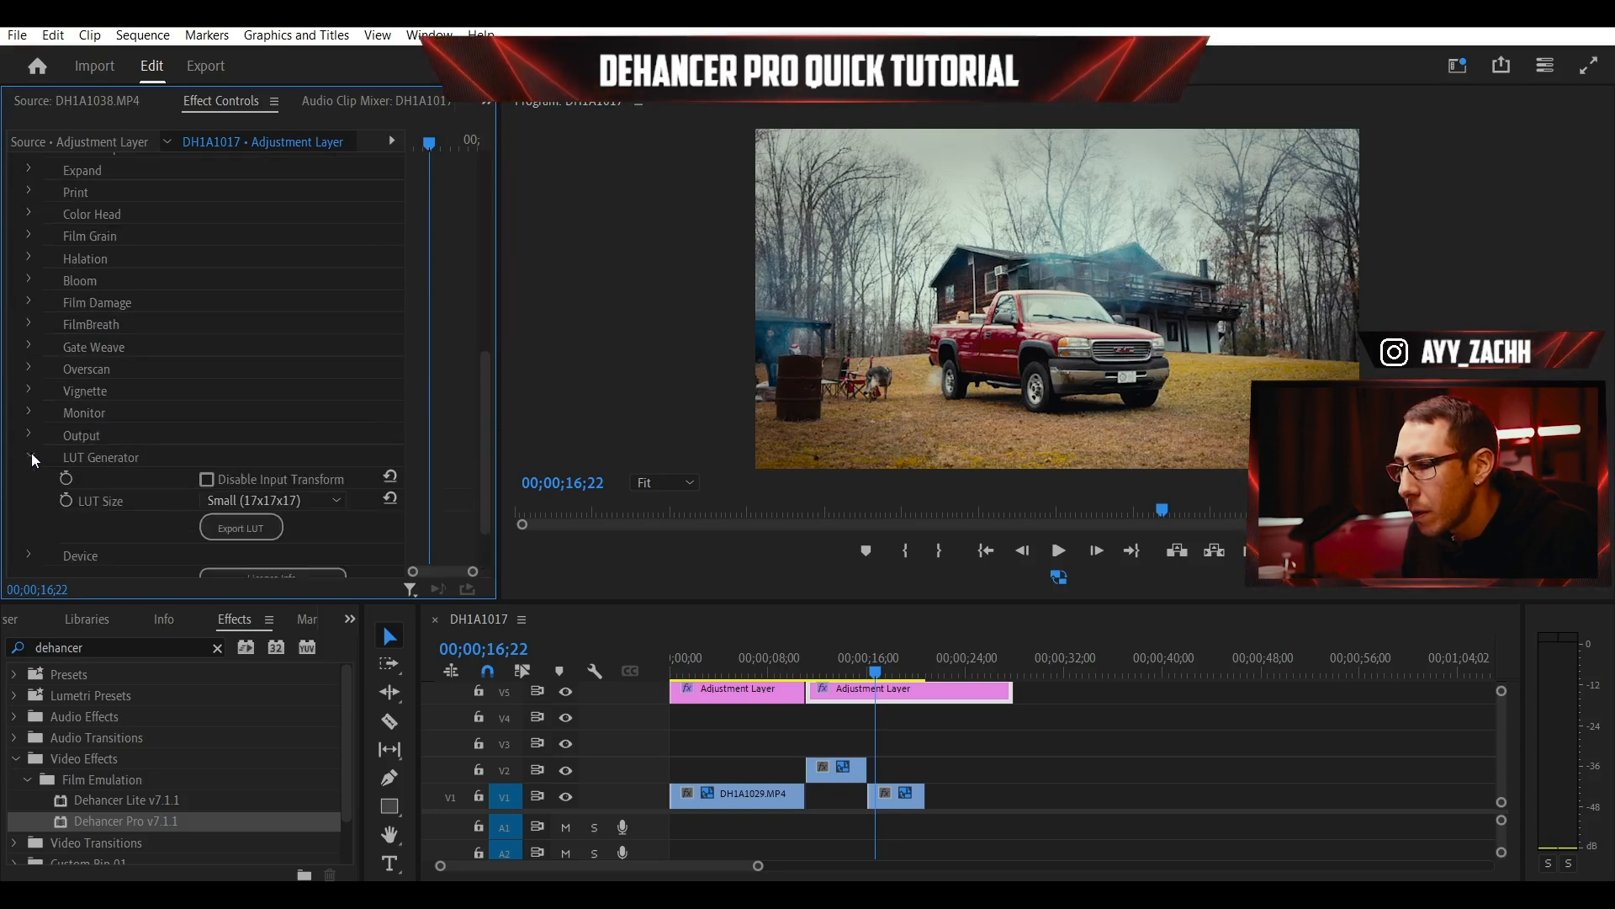
scroll(398, 427, "down", 3)
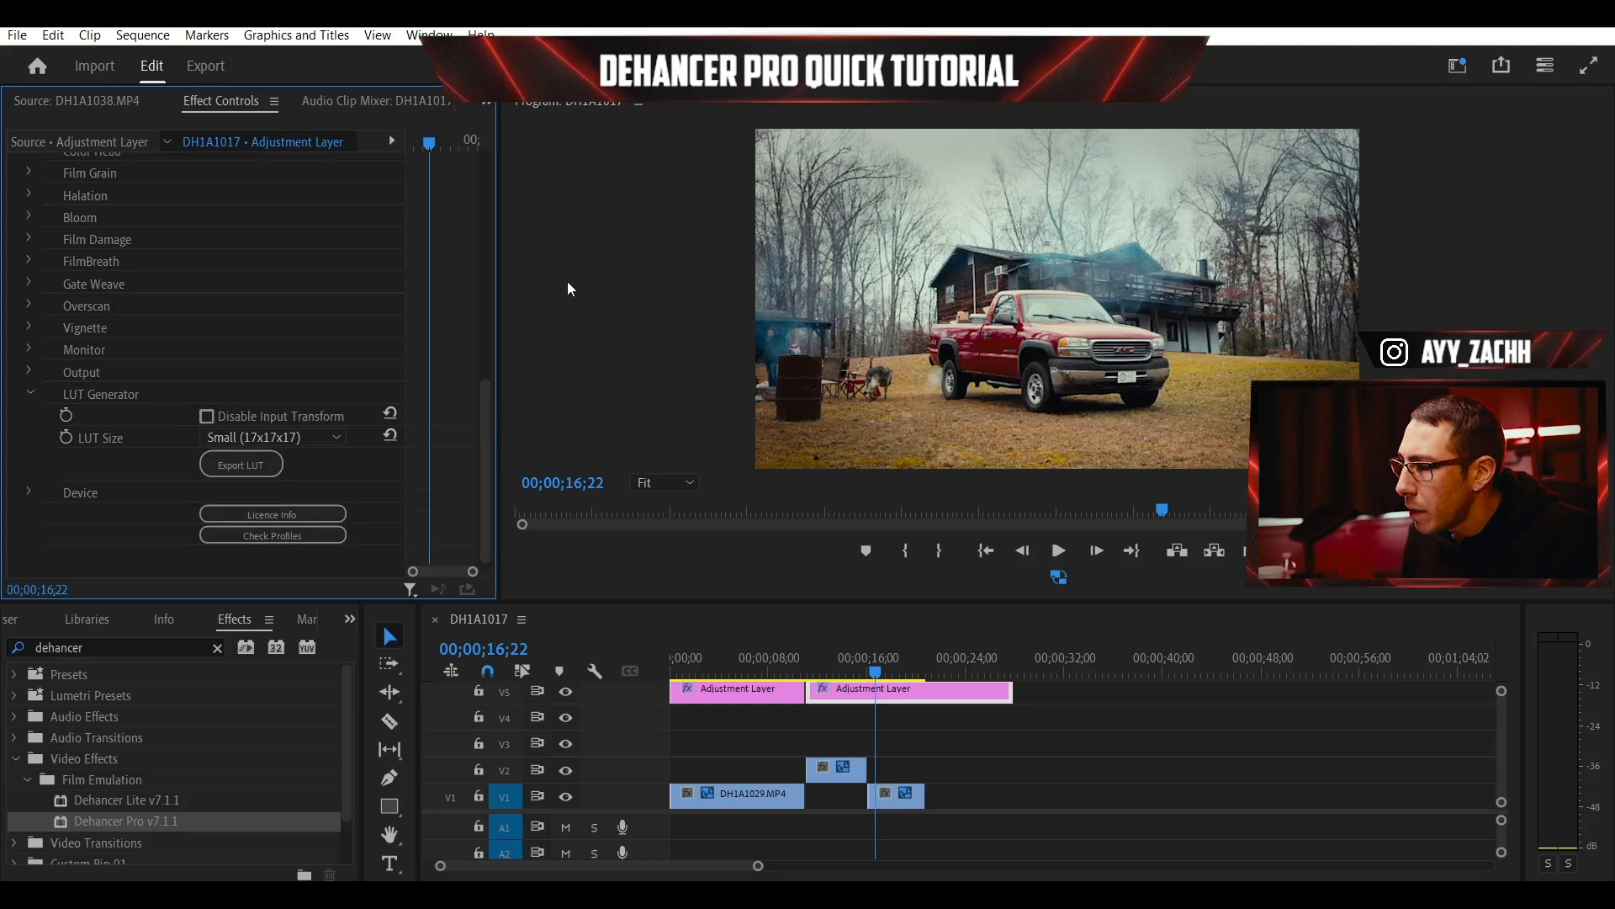
scroll(482, 401, "up", 7)
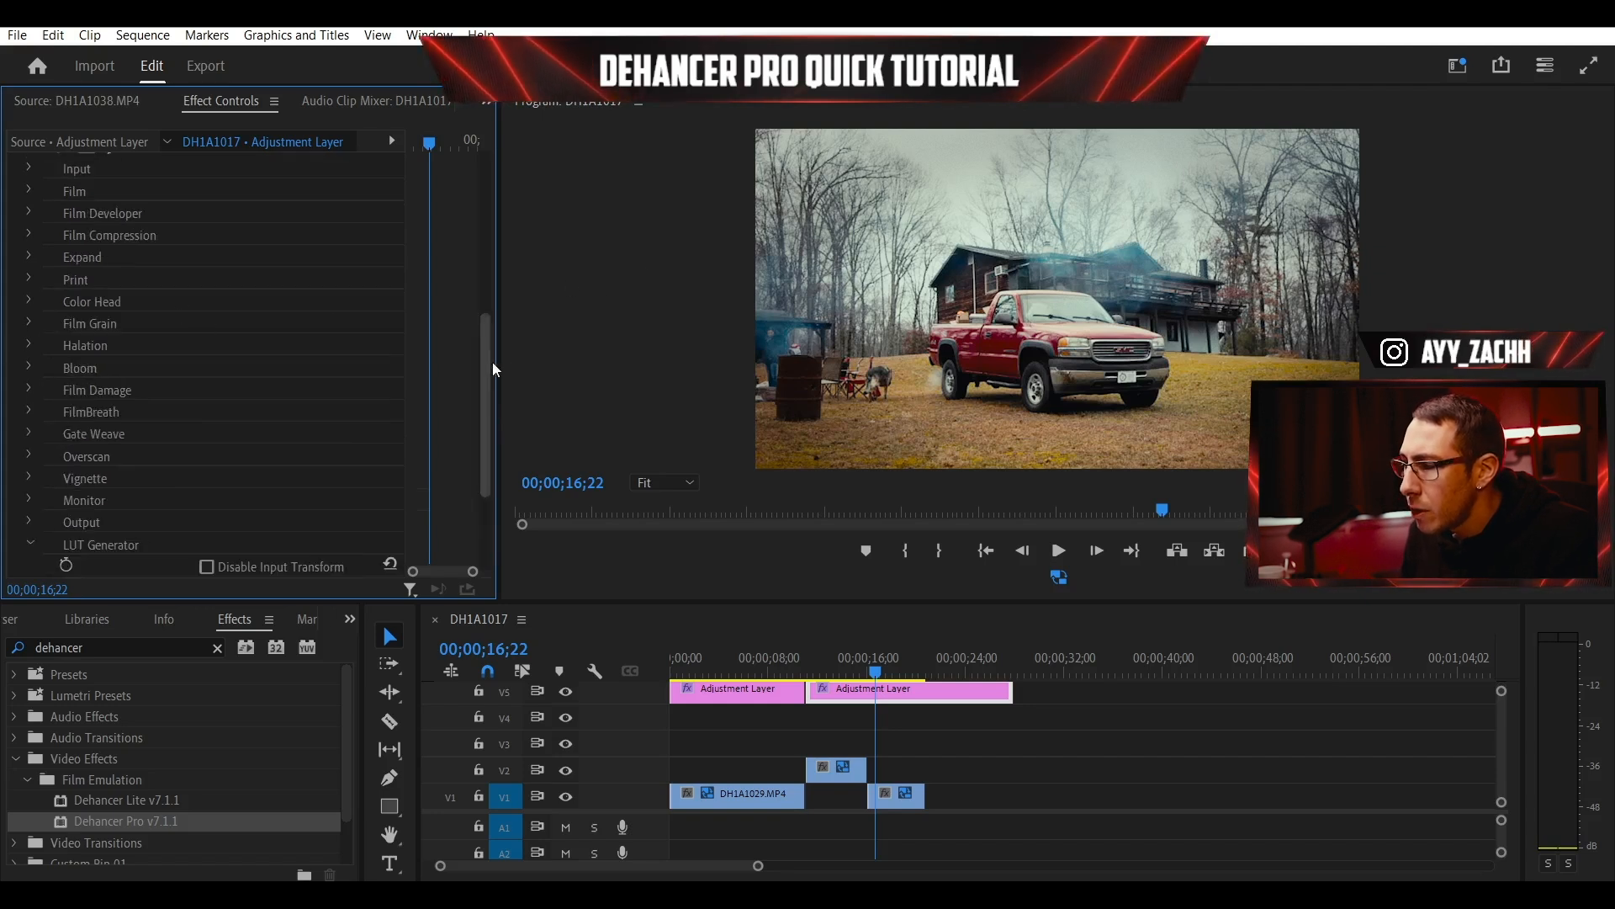
scroll(486, 333, "down", 8)
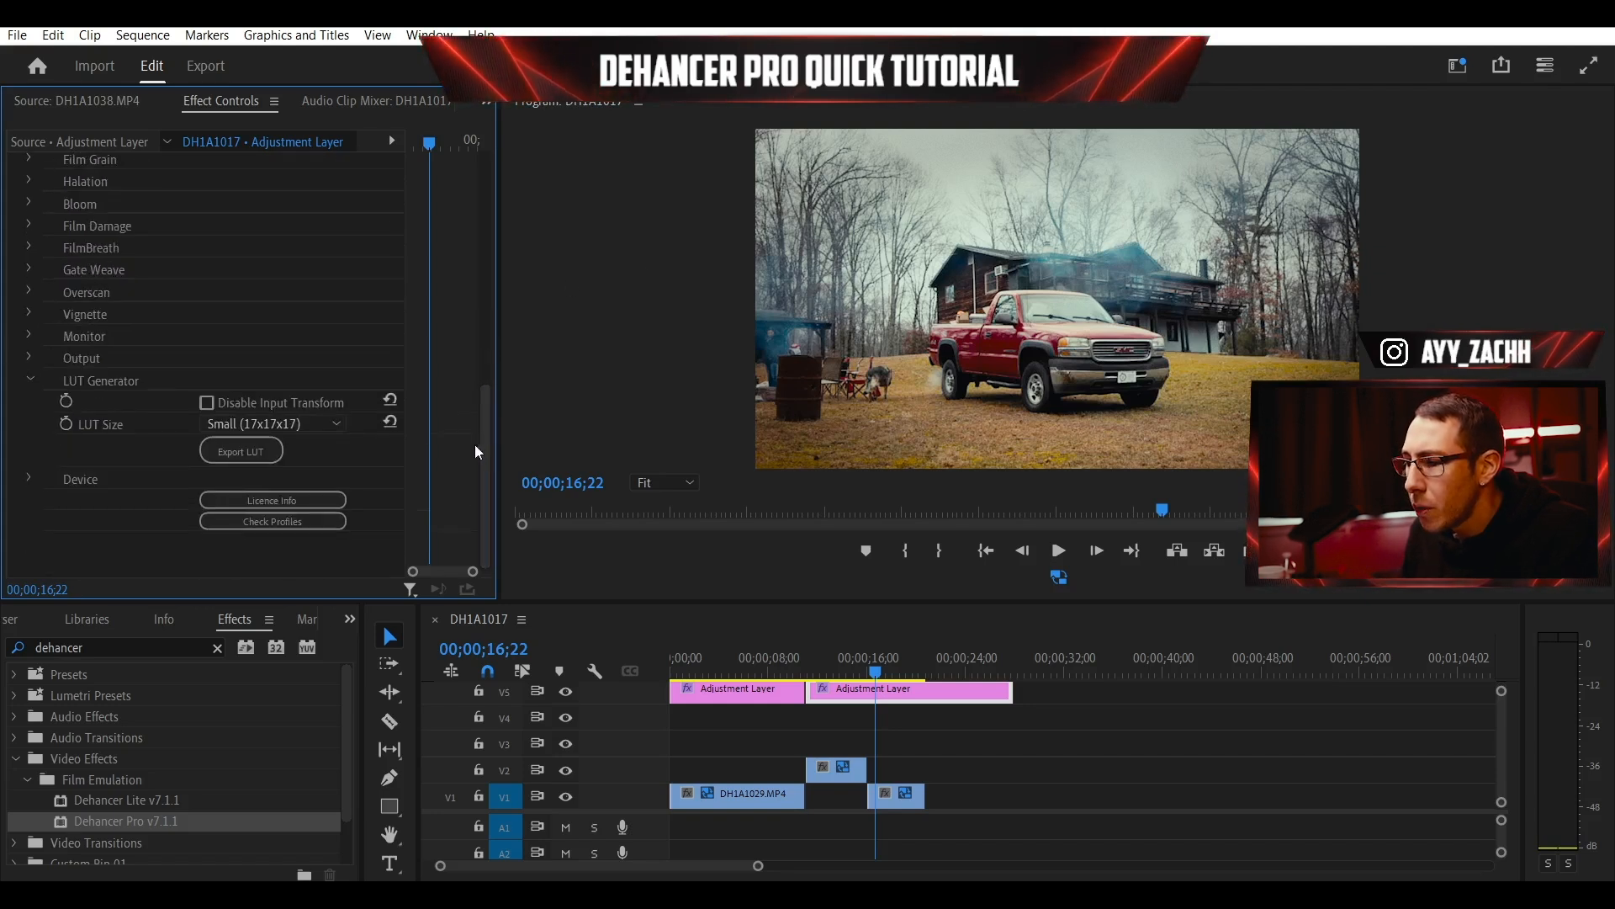
- Review the Film section's profile and push/pull settings, and collapse the Film and LUT Generator sections
left_click_drag(486, 397, 497, 304)
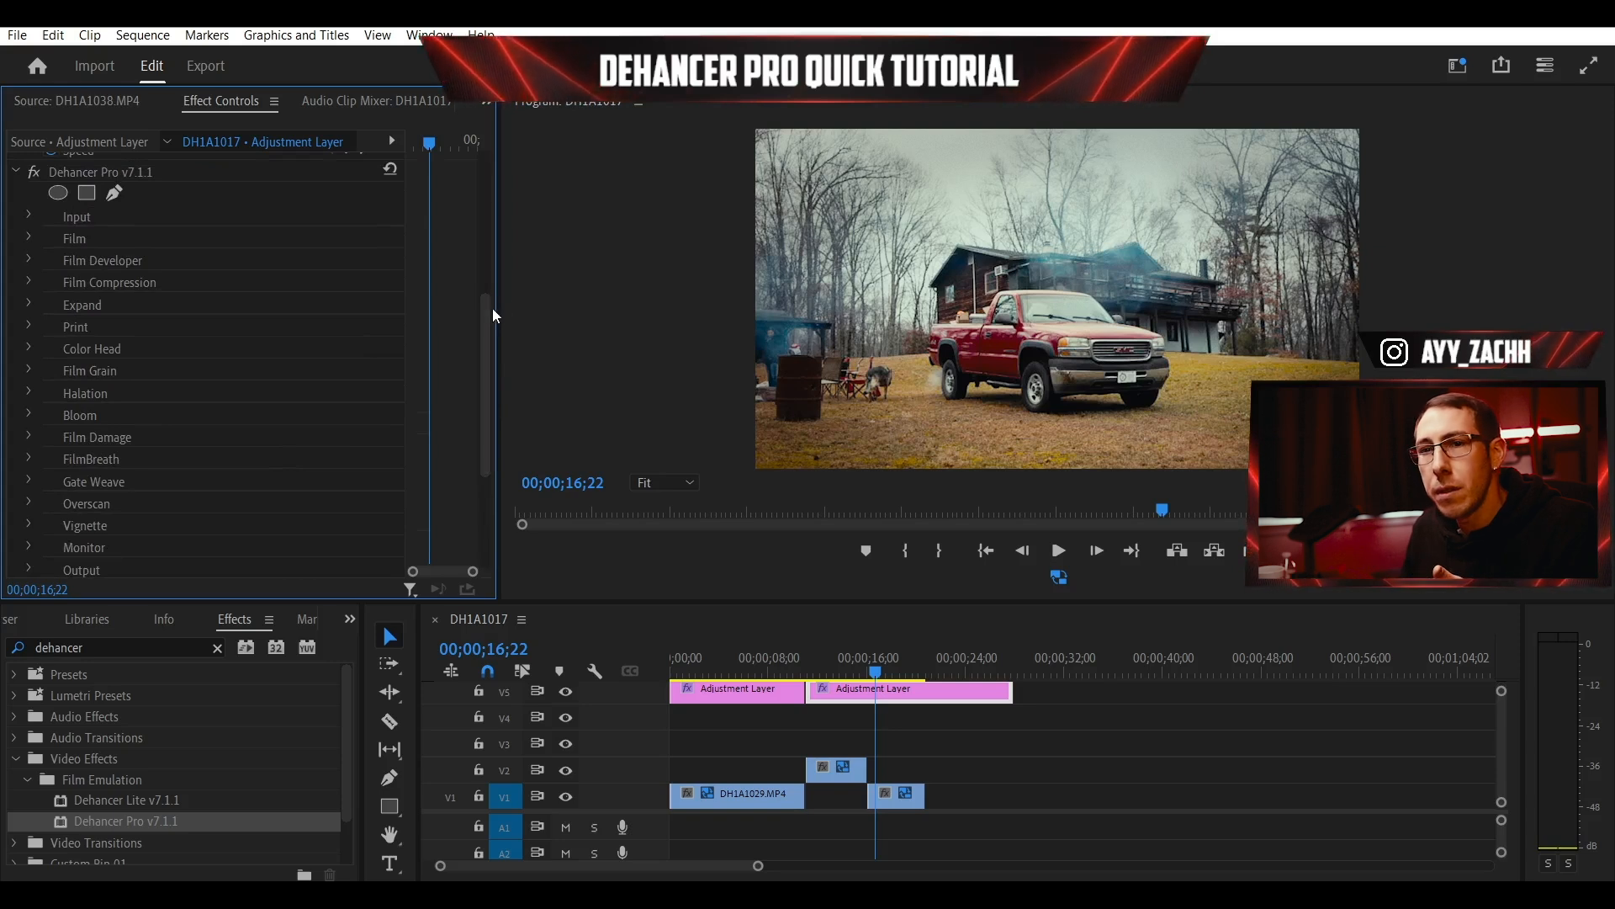
left_click_drag(487, 330, 493, 316)
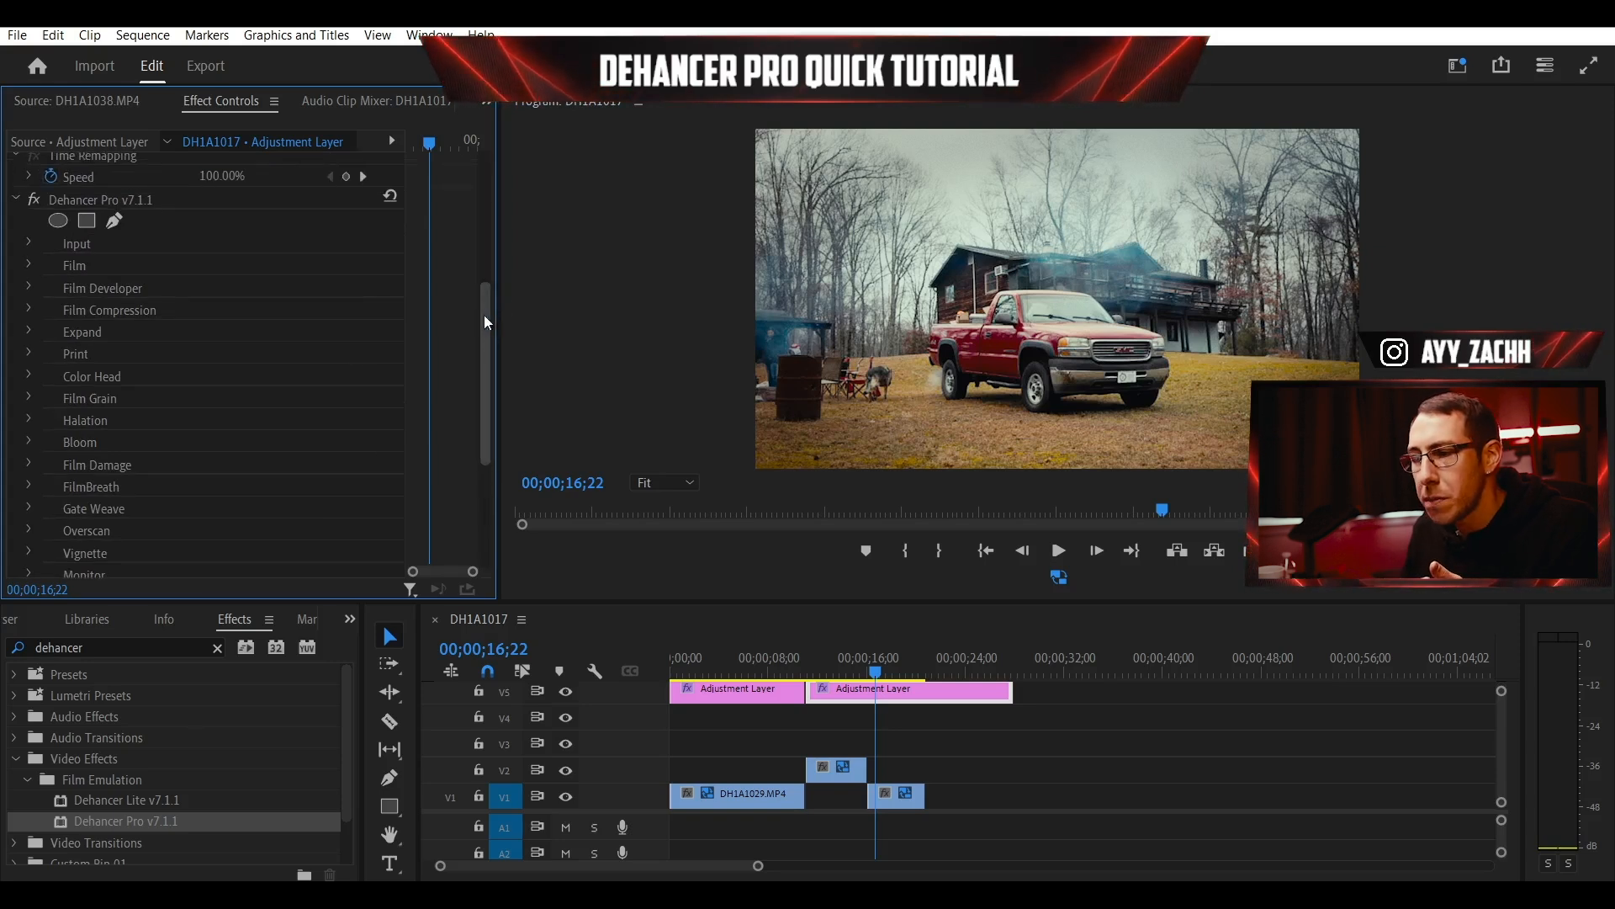
left_click(30, 266)
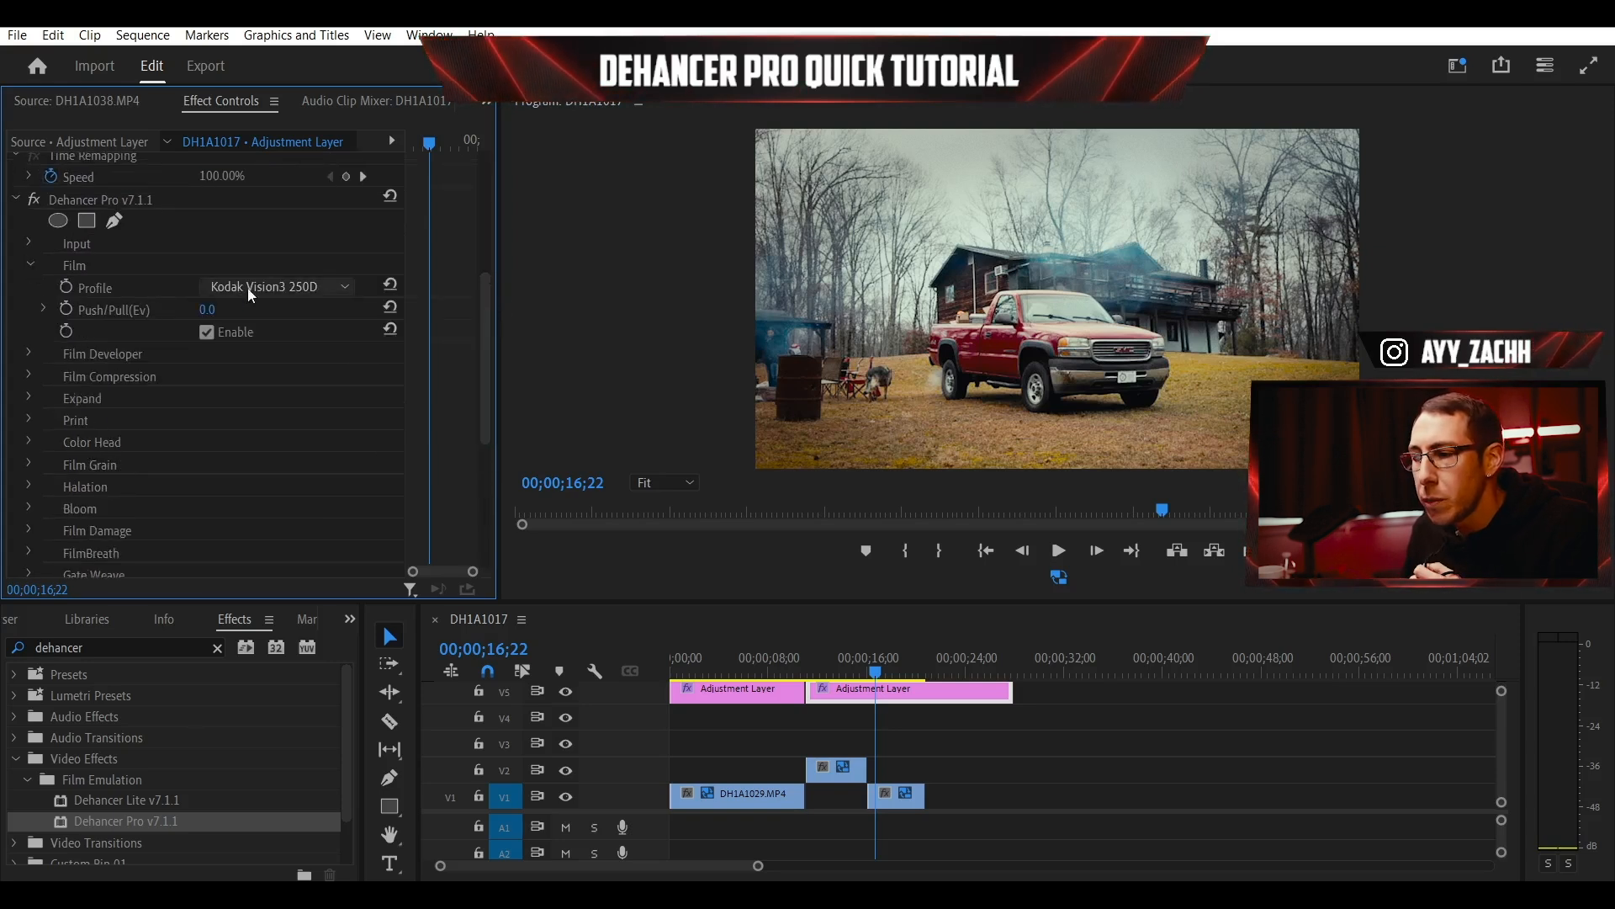
left_click(30, 266)
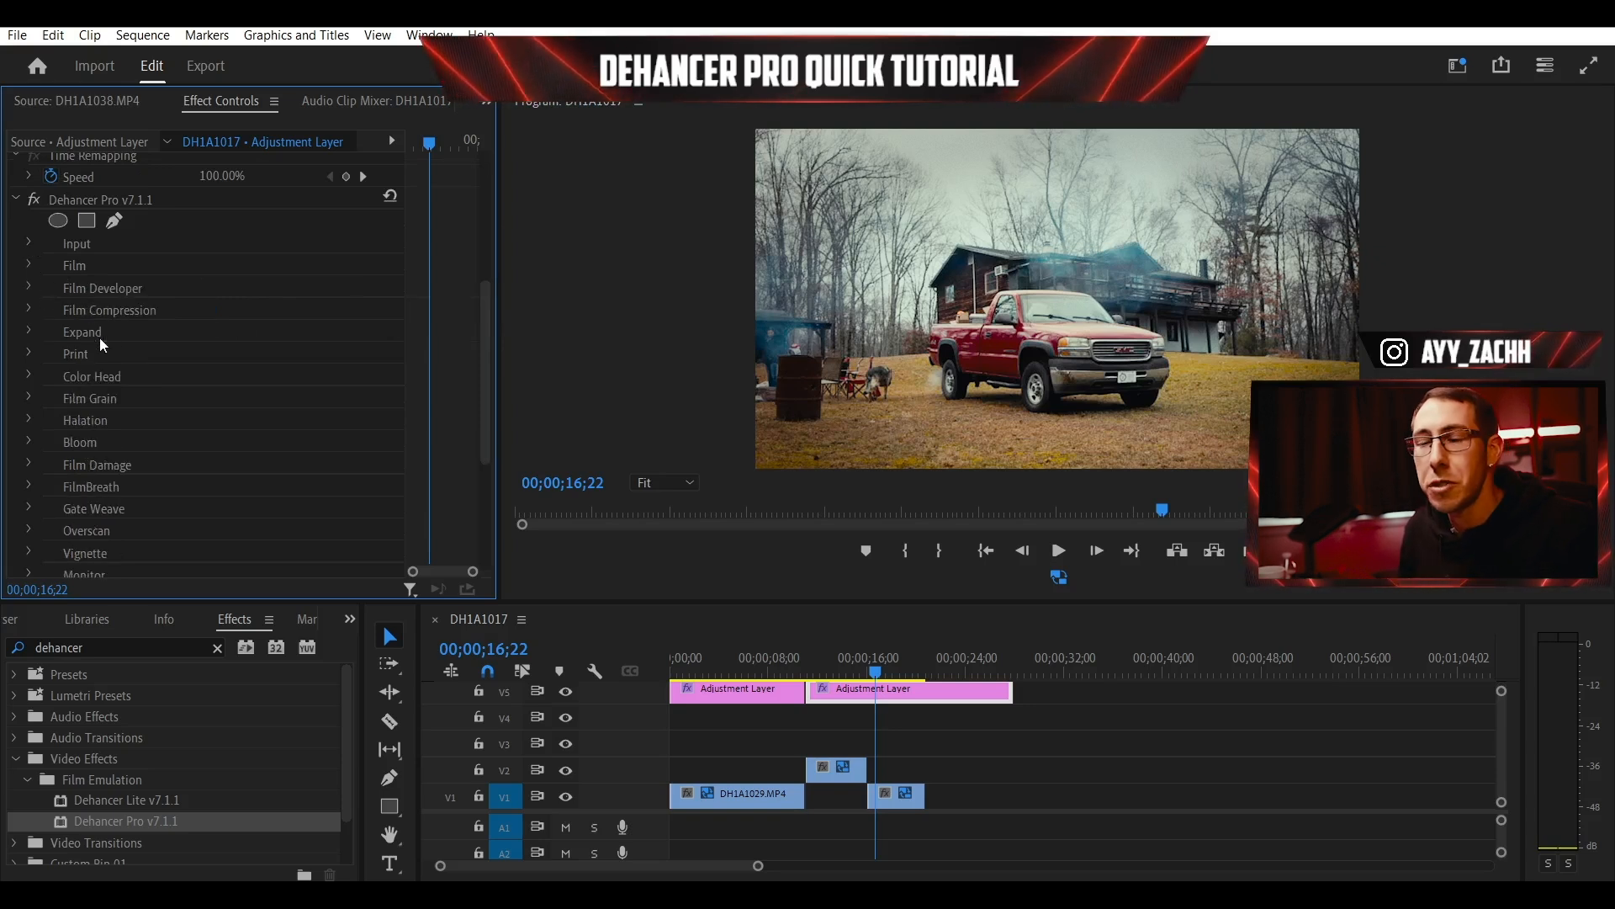
left_click_drag(483, 336, 477, 404)
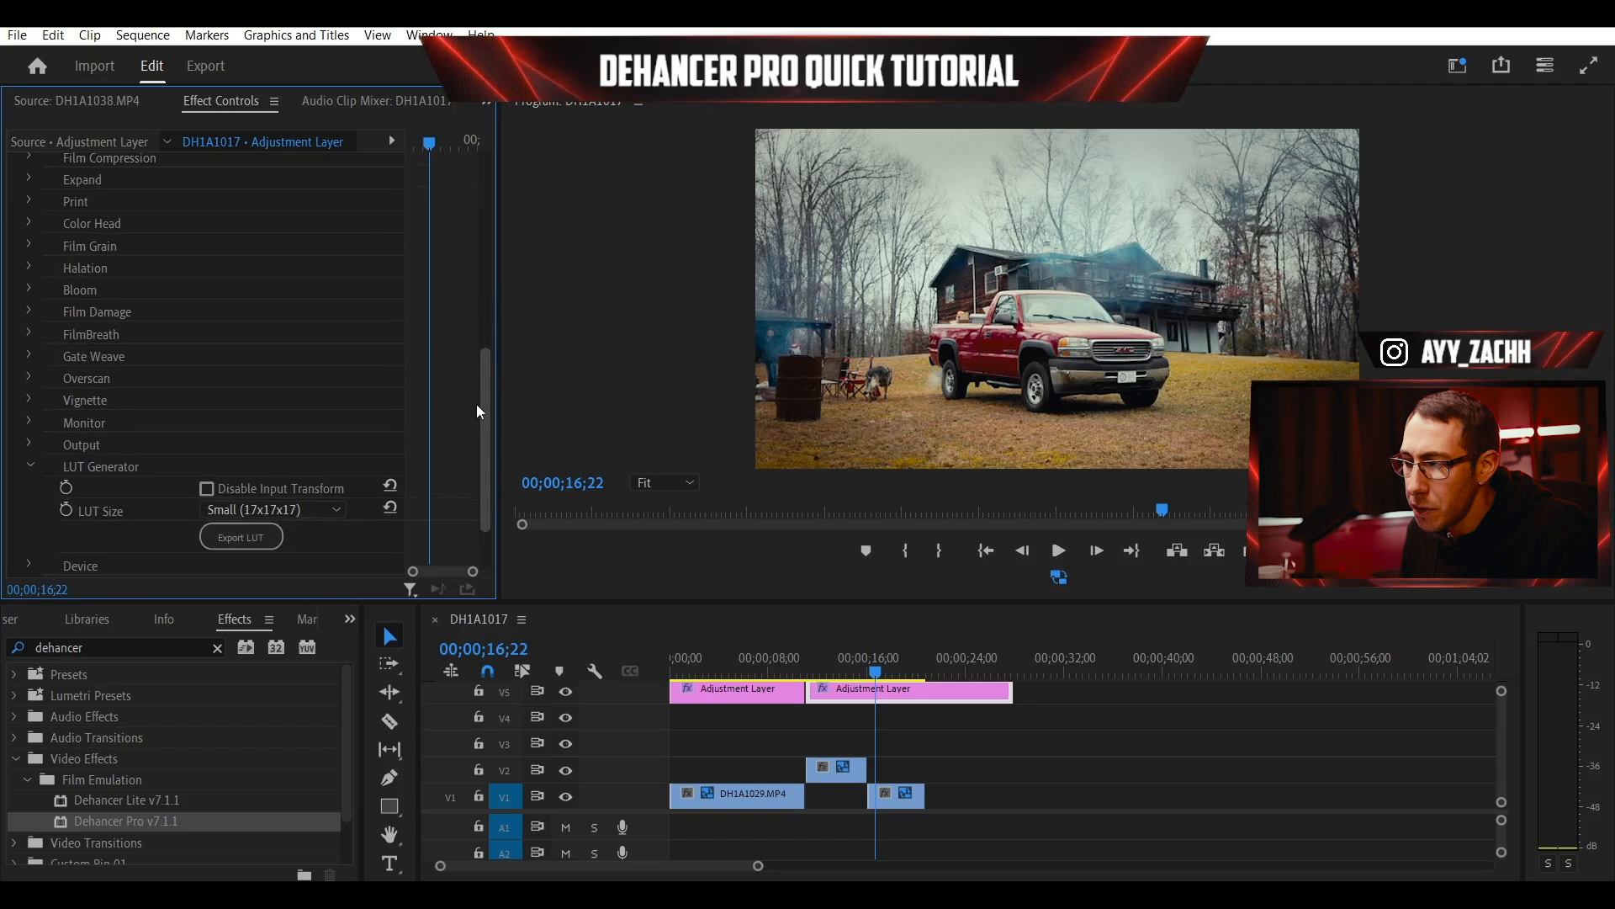
left_click(29, 461)
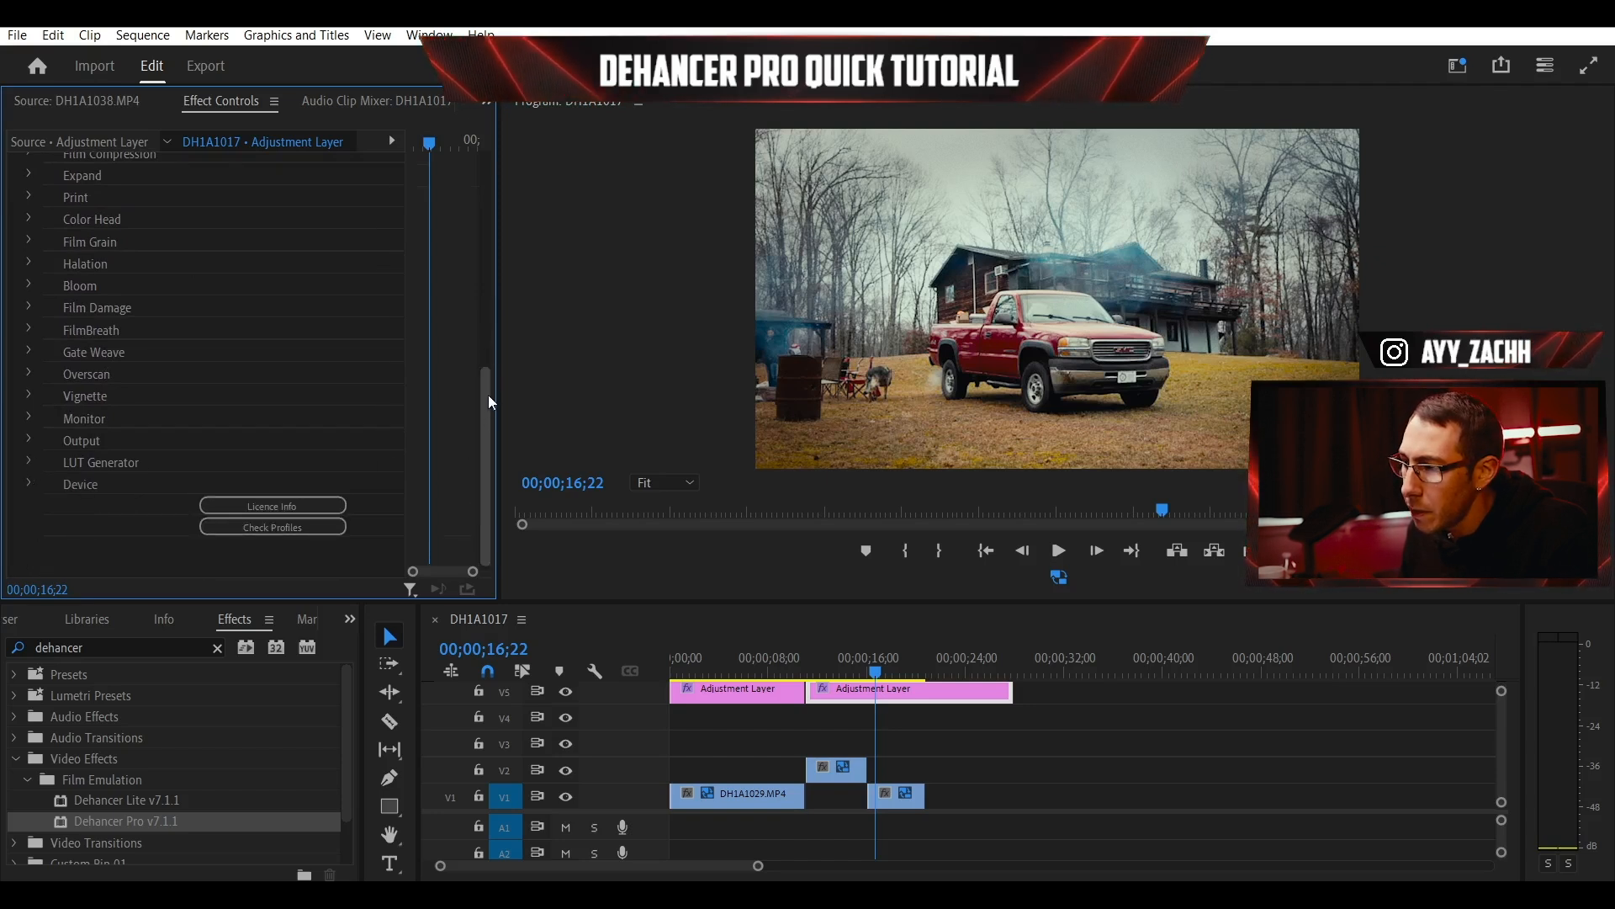
scroll(489, 408, "down", 1)
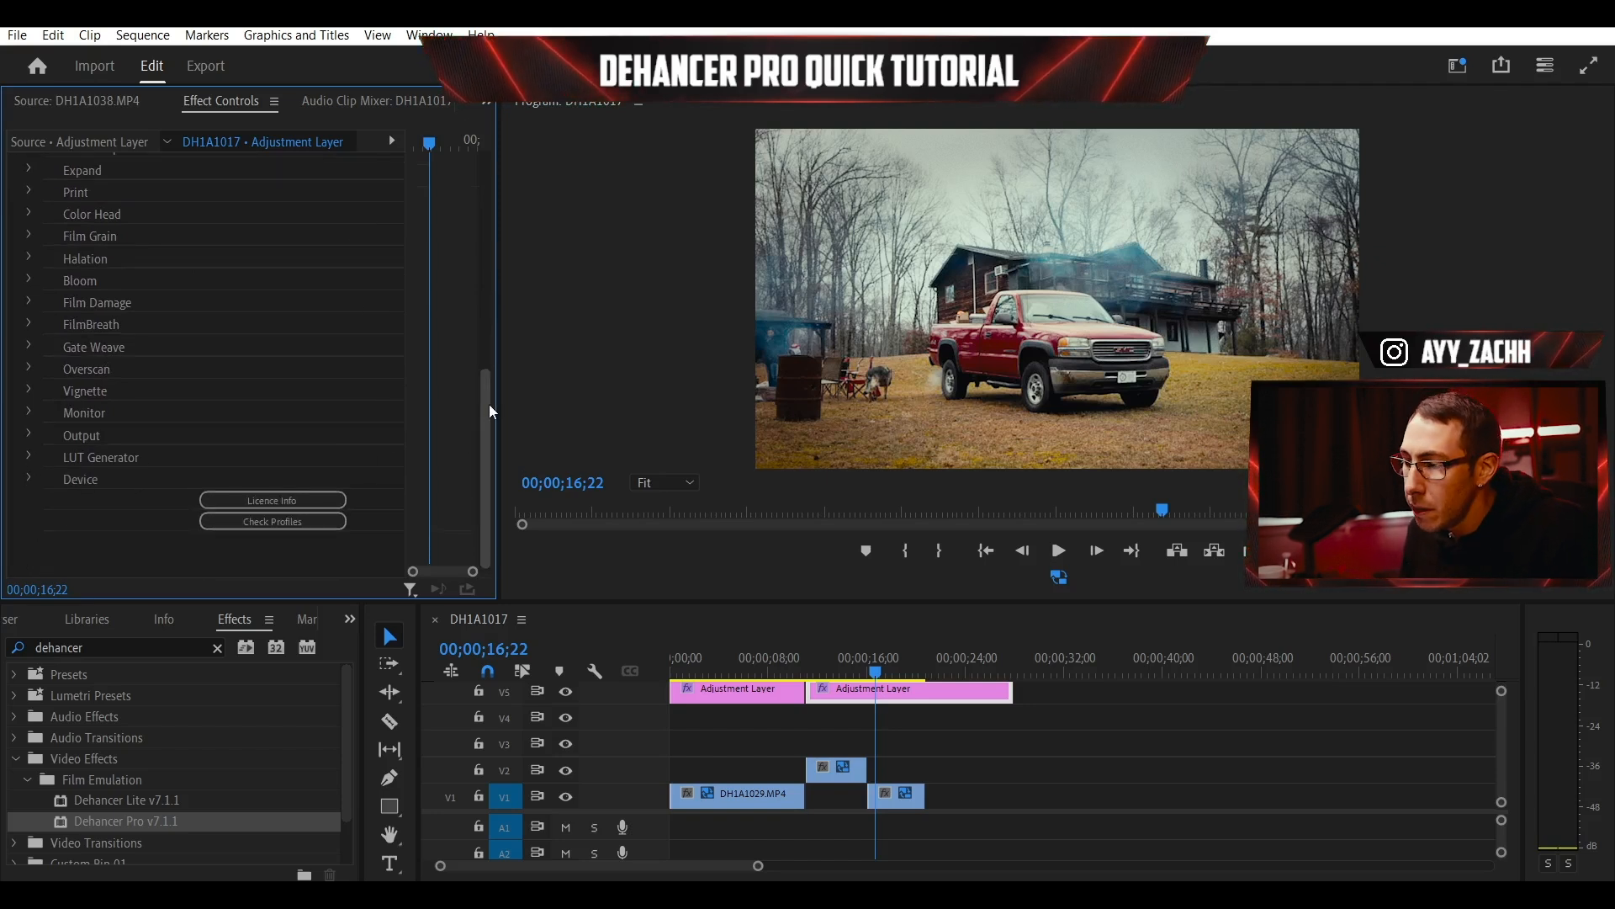
scroll(489, 402, "up", 1)
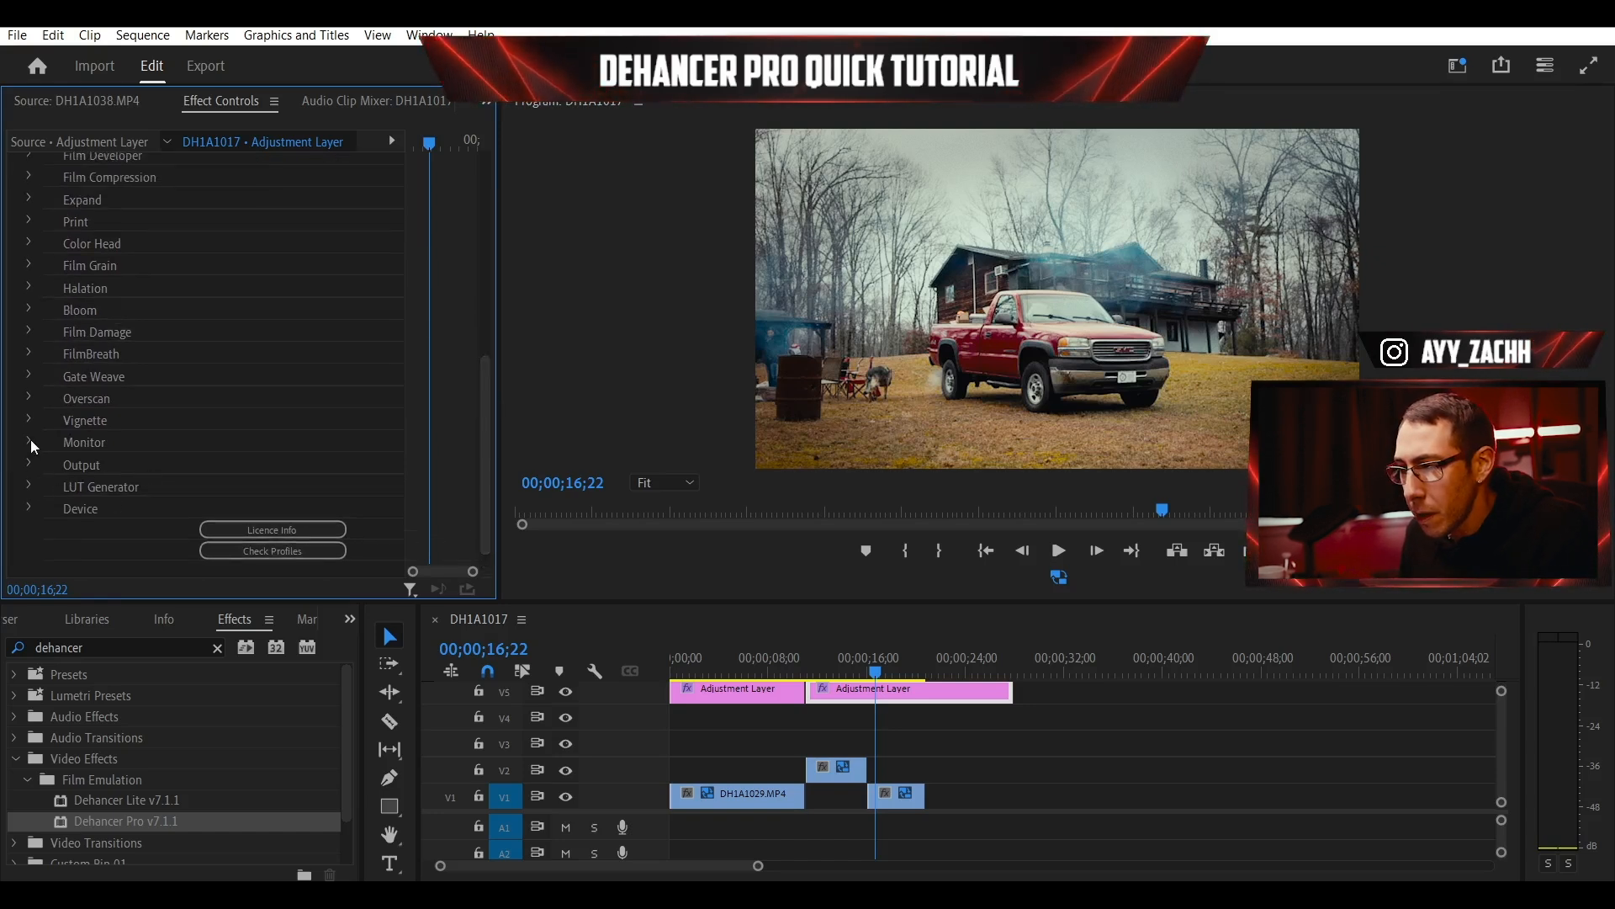
scroll(483, 407, "down", 1)
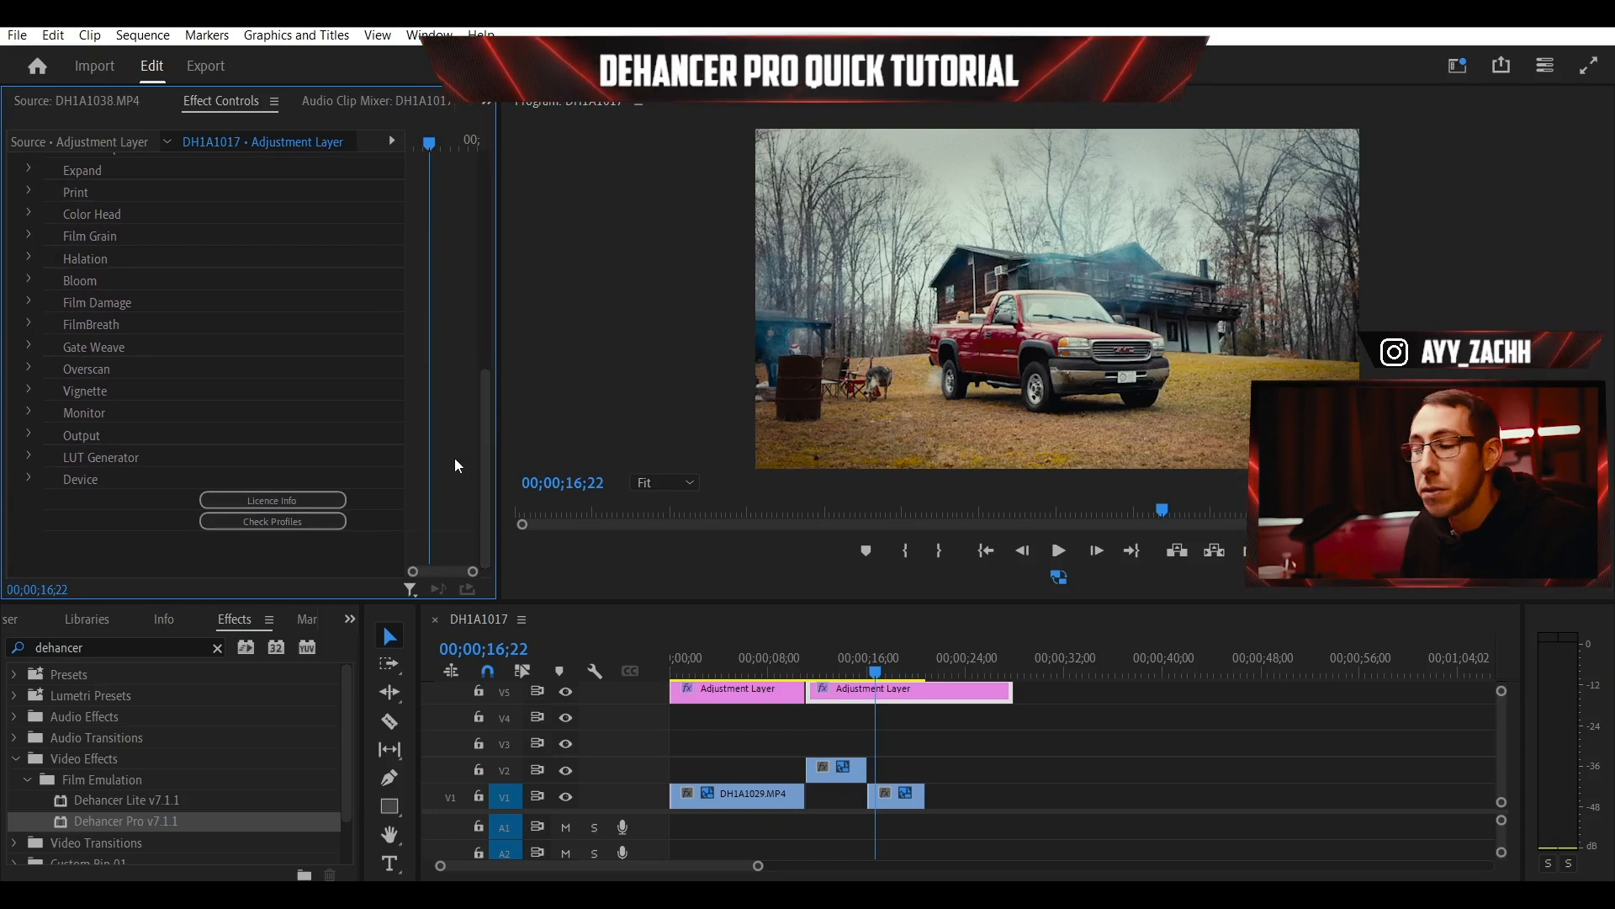
left_click_drag(485, 420, 486, 357)
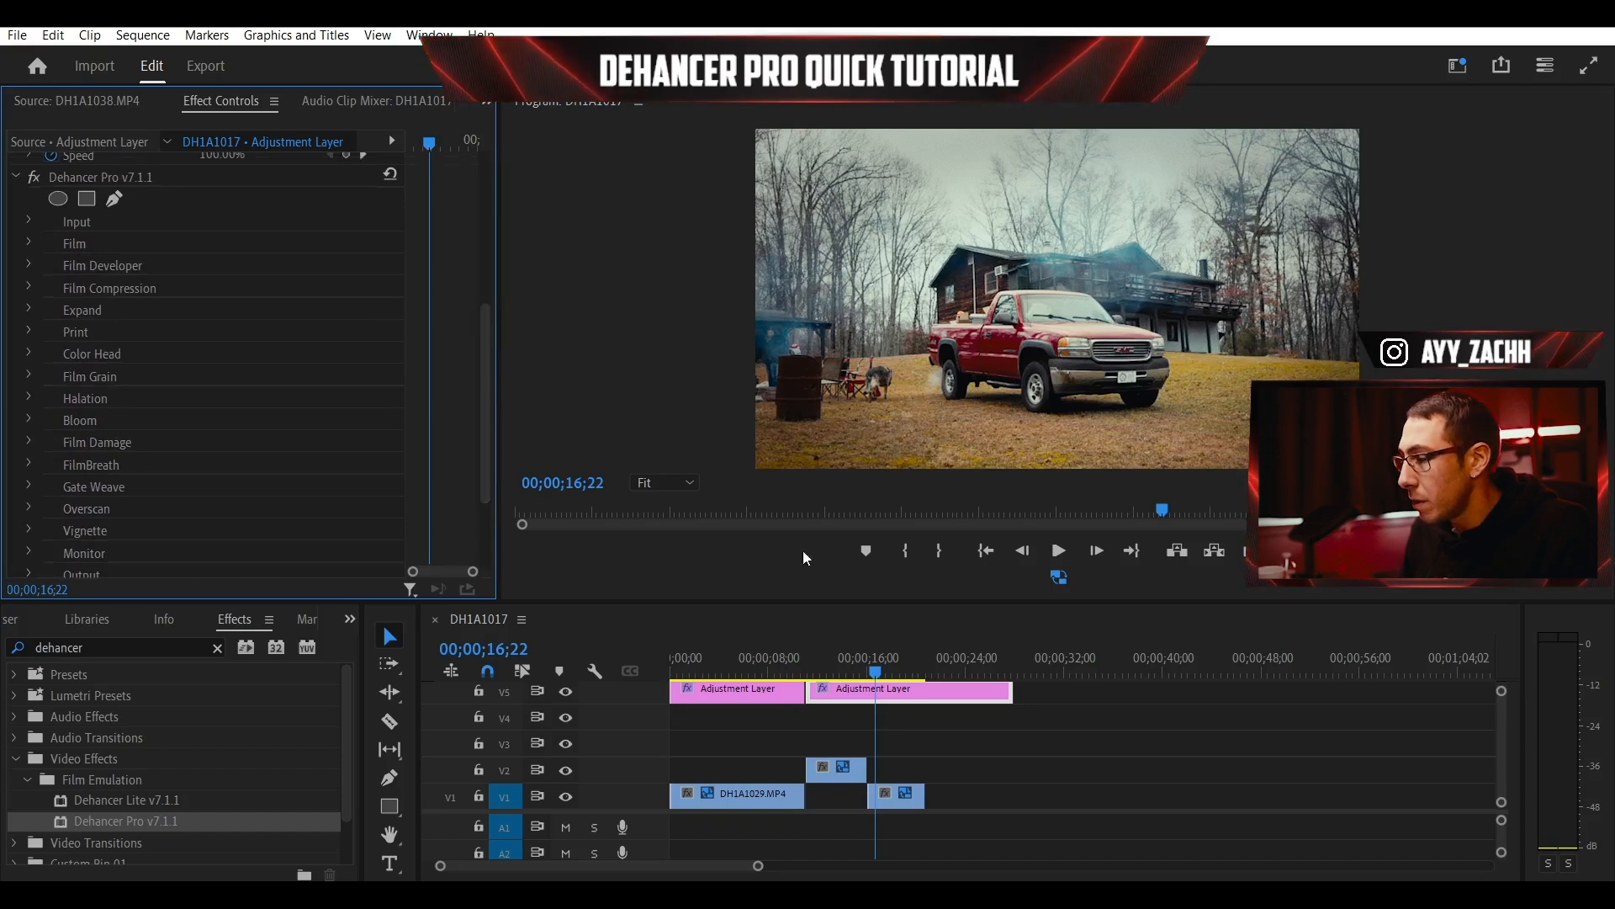
- Move the playhead back through the campfire shot to the running shot in DH1A1029.MP4 to review their grades
left_click_drag(878, 672, 836, 672)
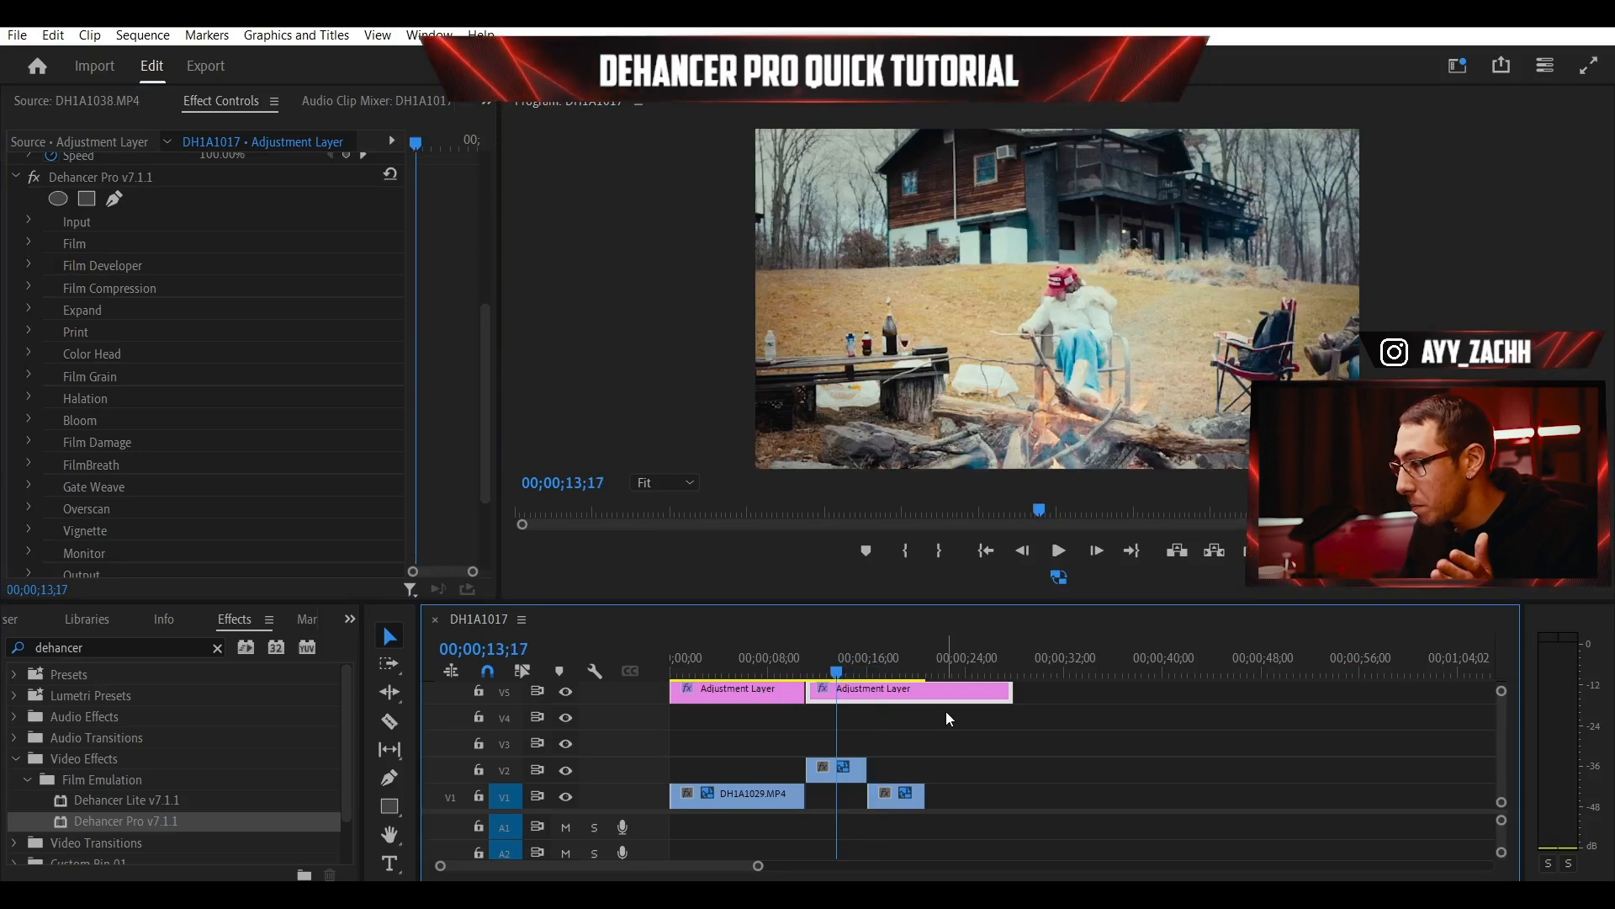
left_click(736, 672)
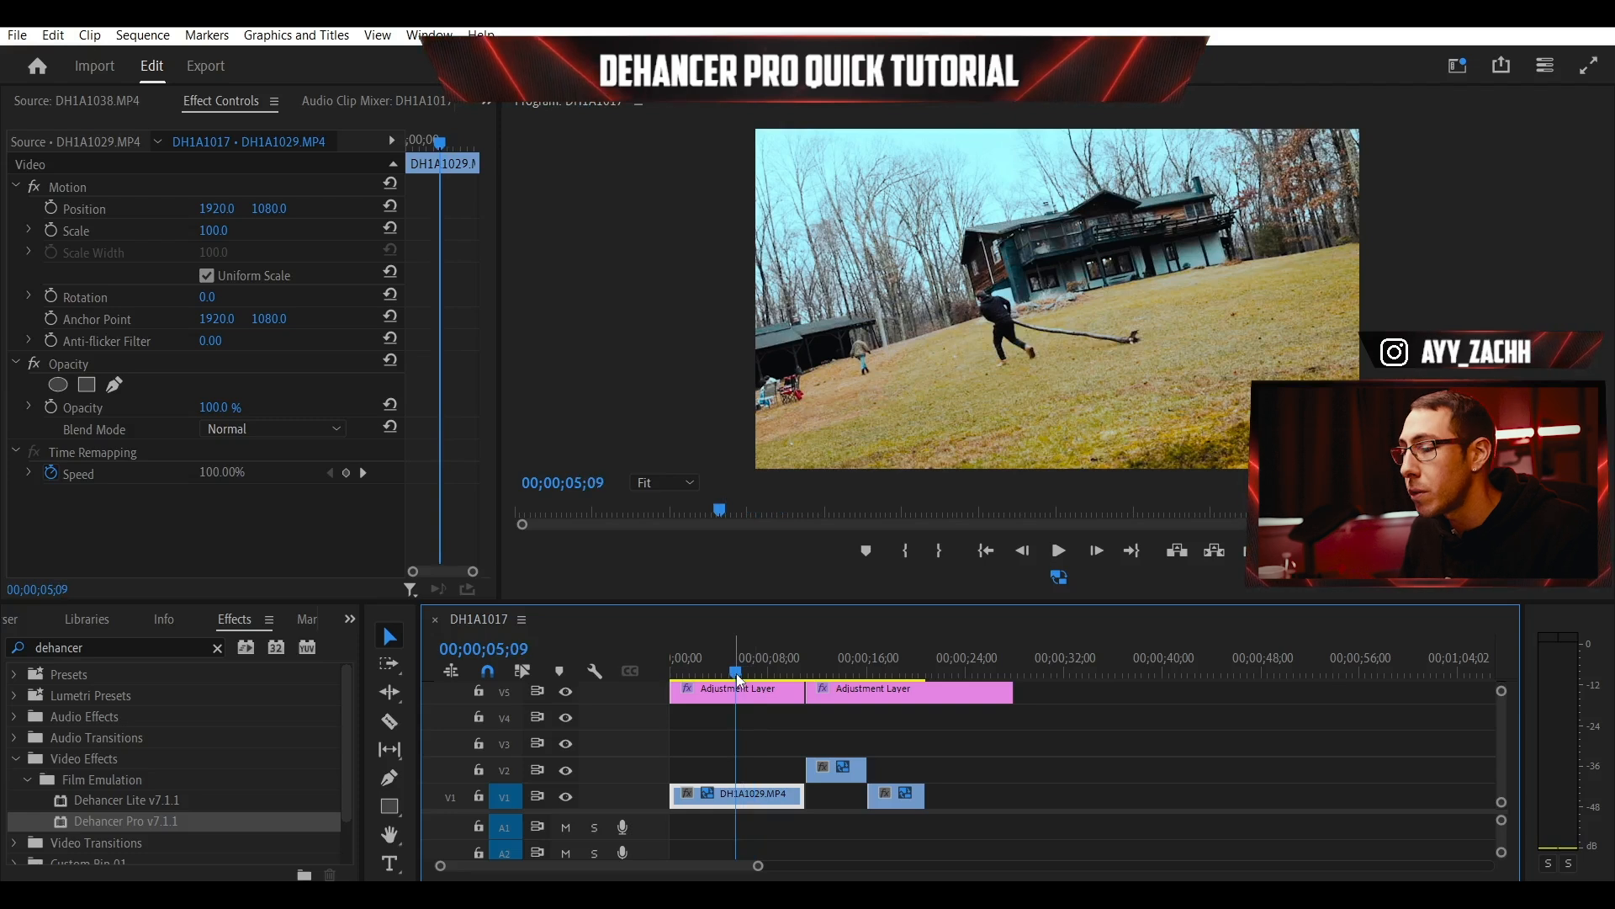
left_click_drag(738, 680, 731, 683)
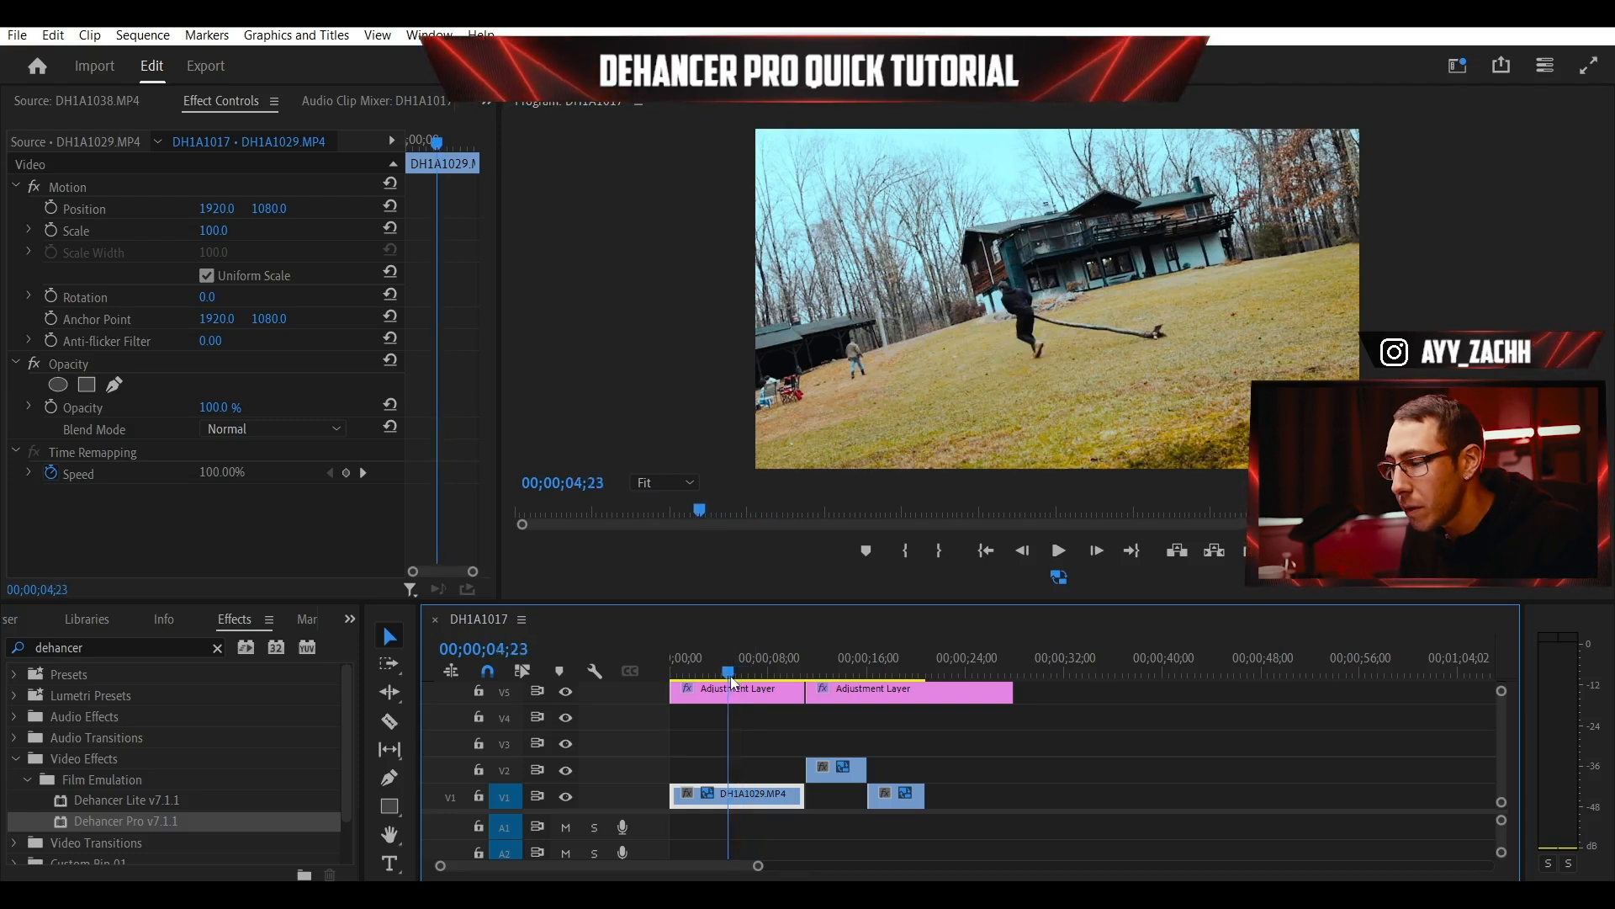